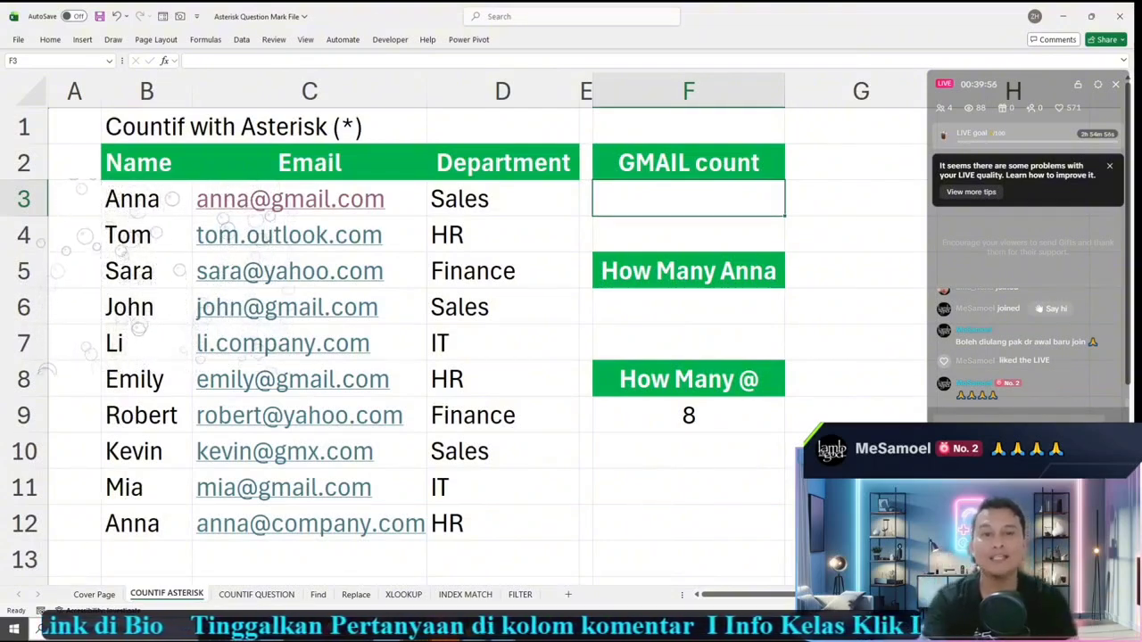
pyautogui.doubleClick(633, 163)
pyautogui.moveTo(621, 163); pyautogui.dragTo(723, 163)
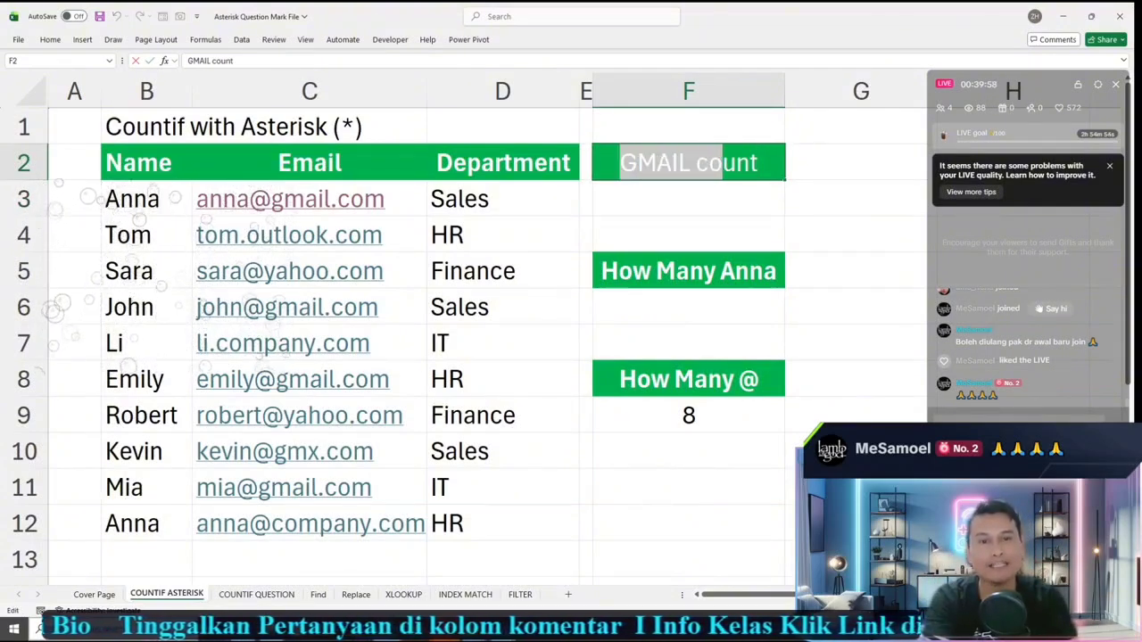
pyautogui.click(704, 199)
pyautogui.moveTo(260, 200); pyautogui.dragTo(267, 527)
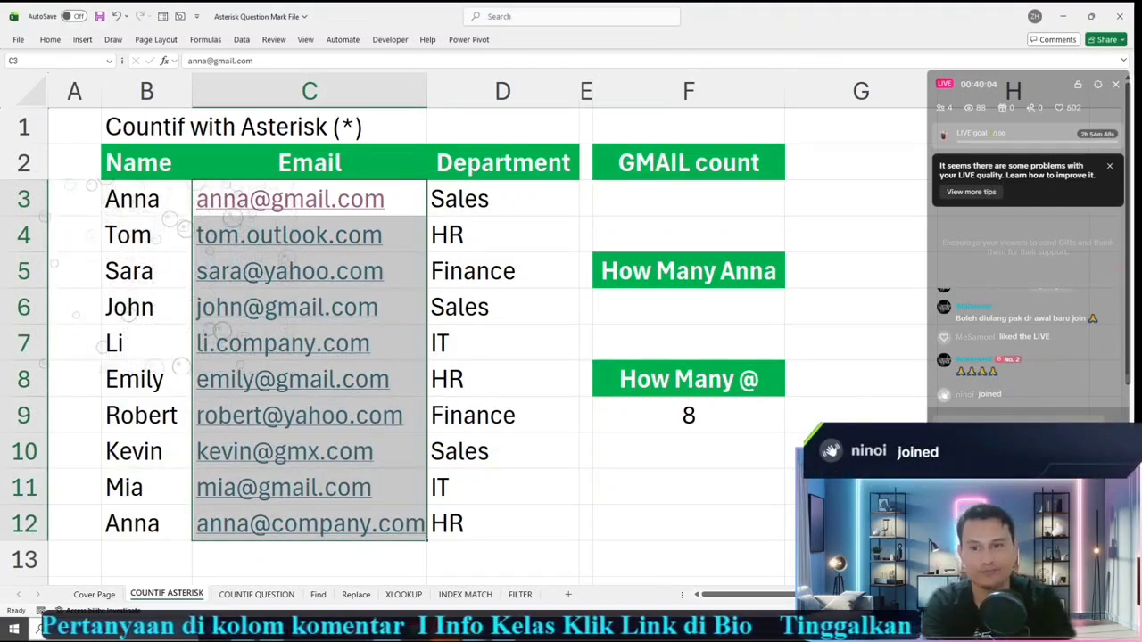
# Step: Start a COUNTIF formula in F3 with the email cells C3:C12 as its range
pyautogui.click(688, 199)
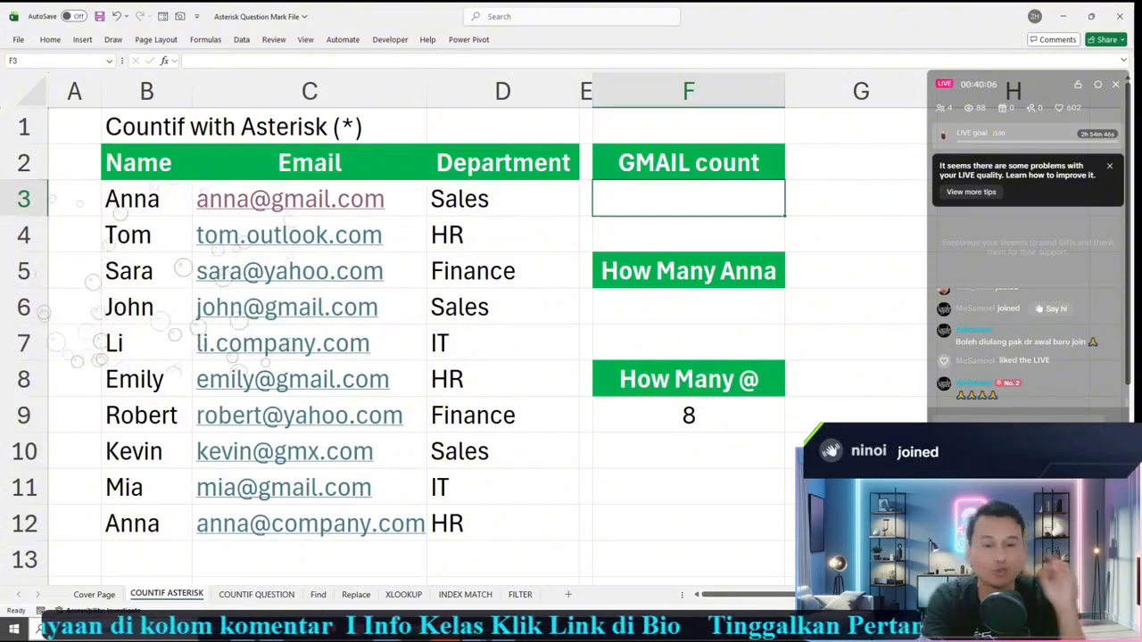
pyautogui.write('=countif')
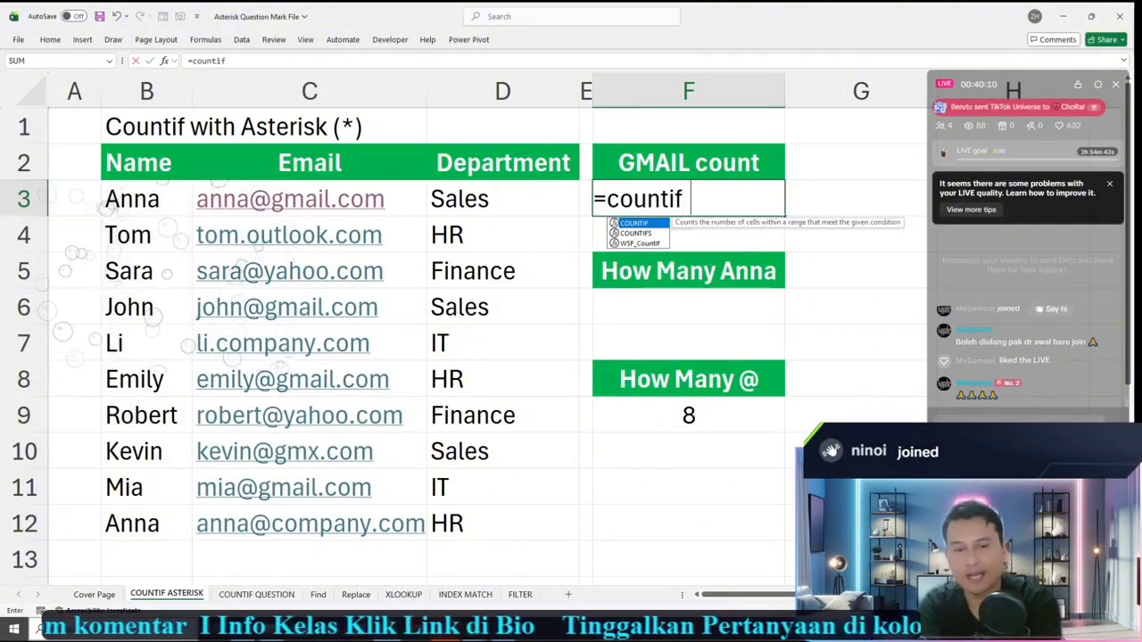
pyautogui.write('(')
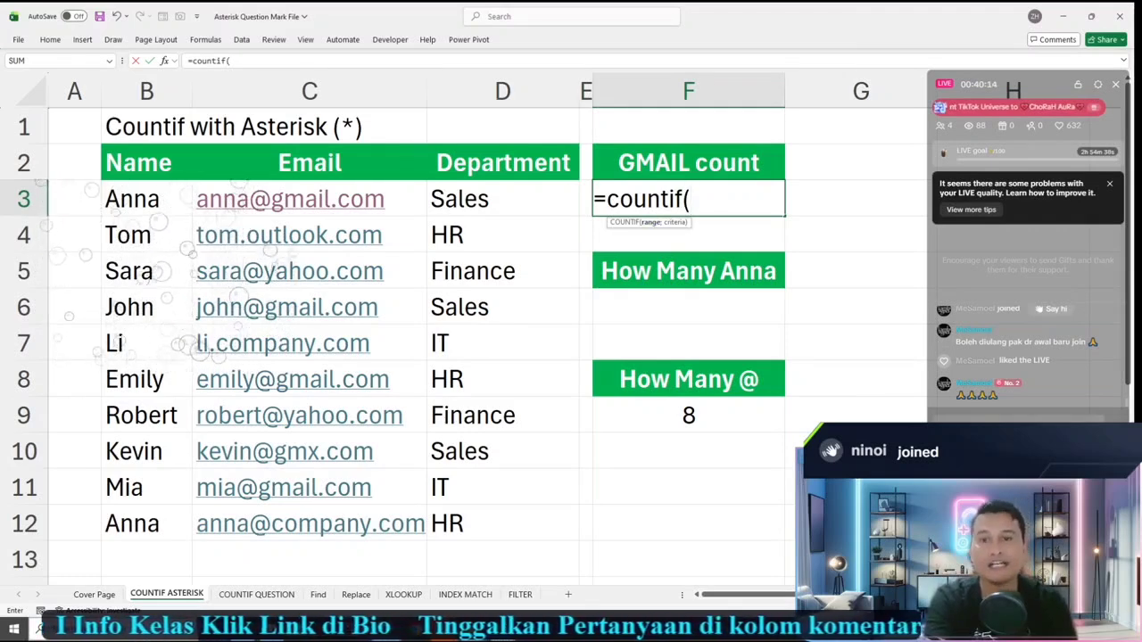
pyautogui.moveTo(290, 199); pyautogui.dragTo(290, 524)
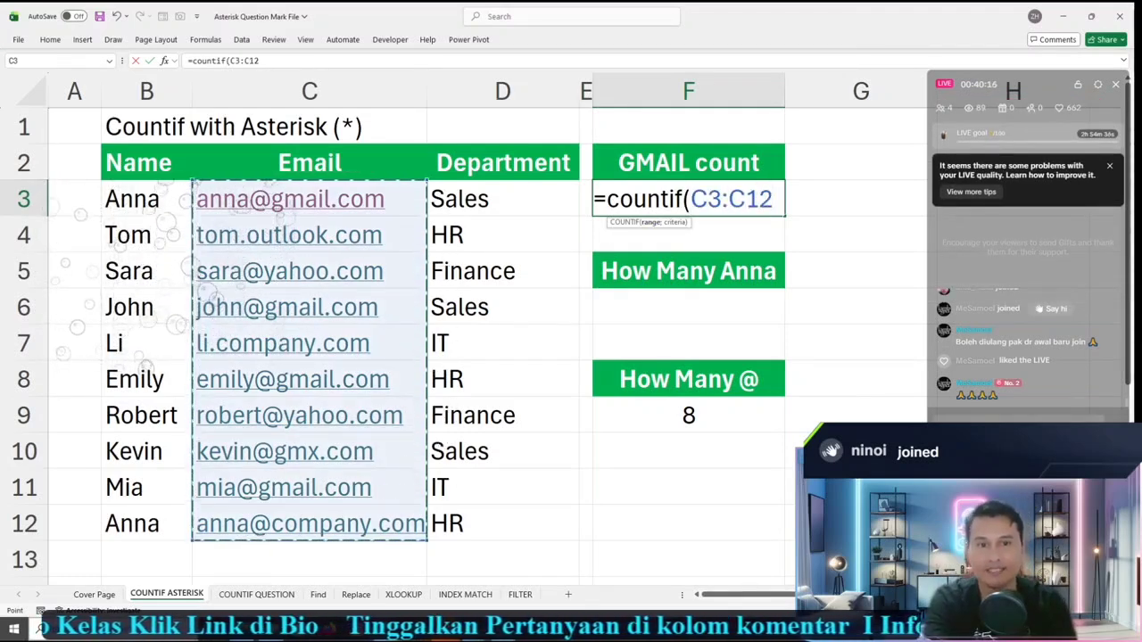
pyautogui.write(';')
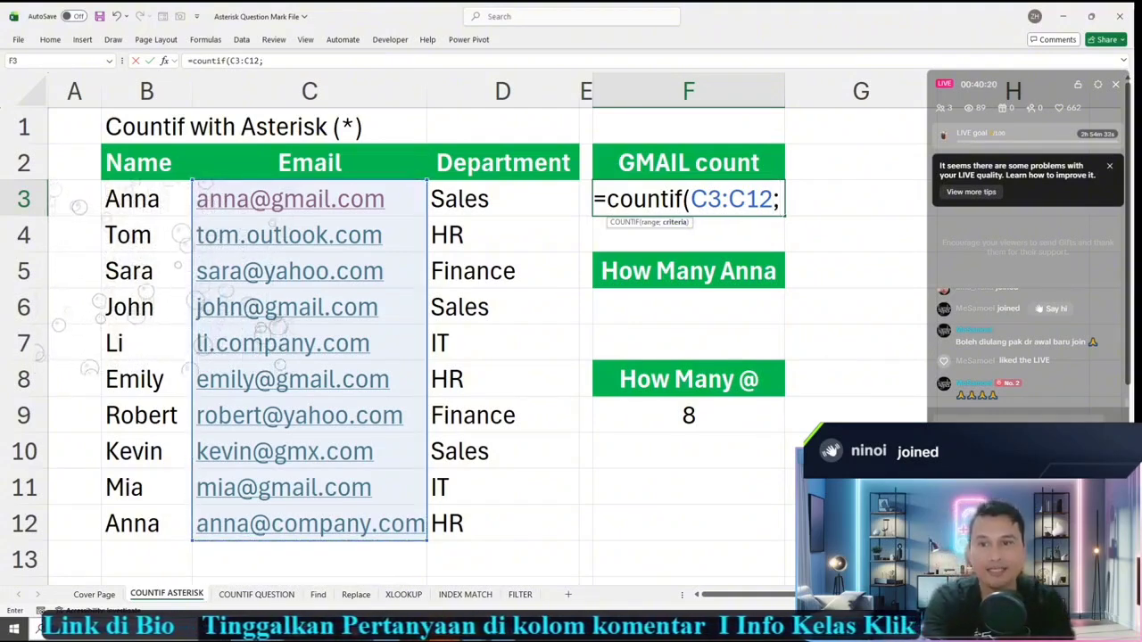
# Step: Complete the F3 COUNTIF formula with the exact text criterion "gmail.com" and enter it
pyautogui.write('"')
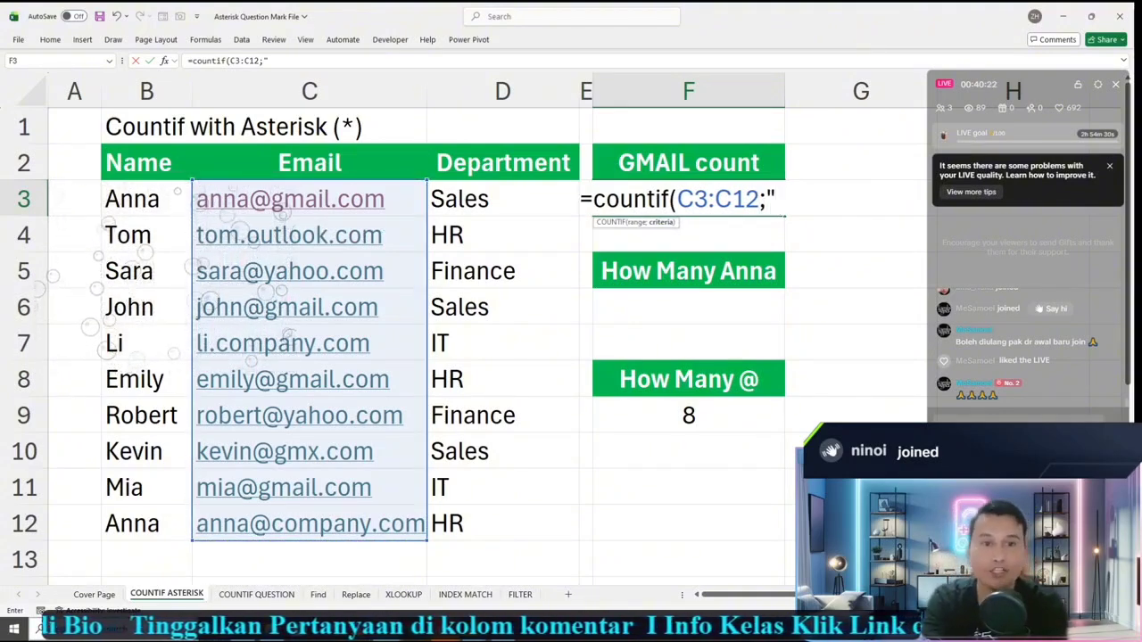
pyautogui.write('gami')
pyautogui.press('BackSpace')
pyautogui.press('BackSpace')
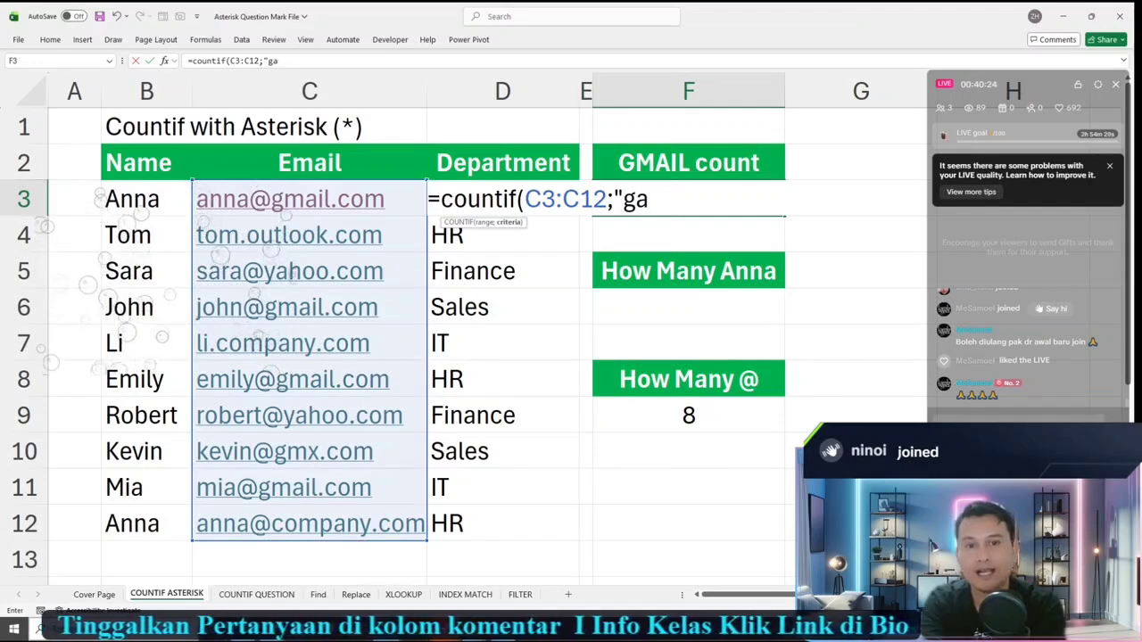
pyautogui.press('BackSpace')
pyautogui.write('gam')
pyautogui.press('BackSpace')
pyautogui.press('BackSpace')
pyautogui.press('BackSpace')
pyautogui.write('m')
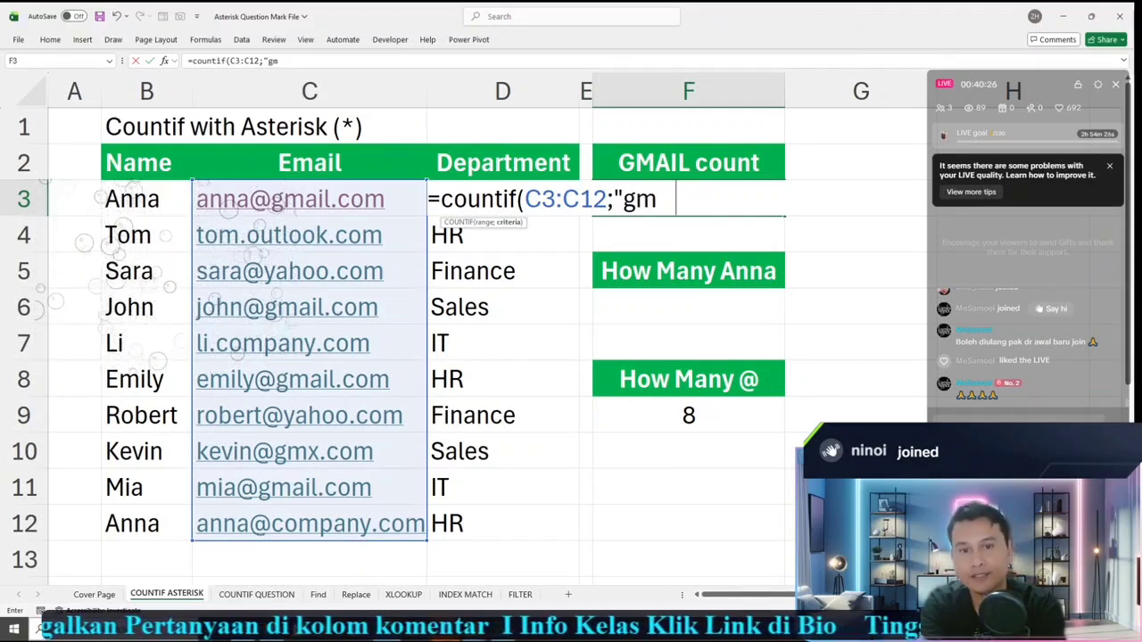
pyautogui.write('ail.com')
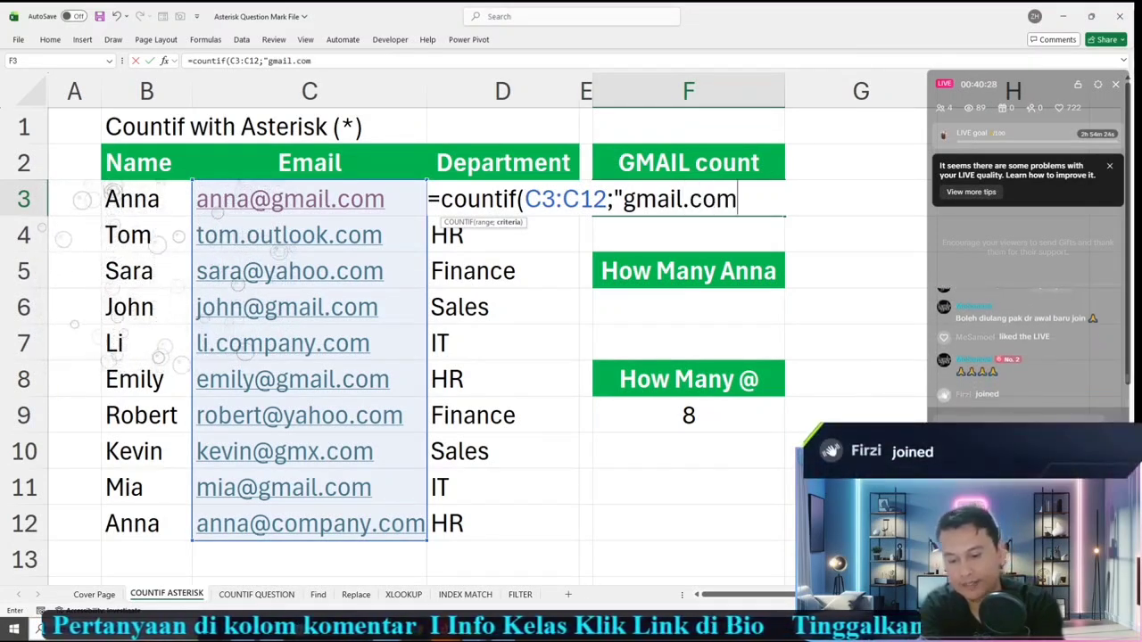
pyautogui.write('")')
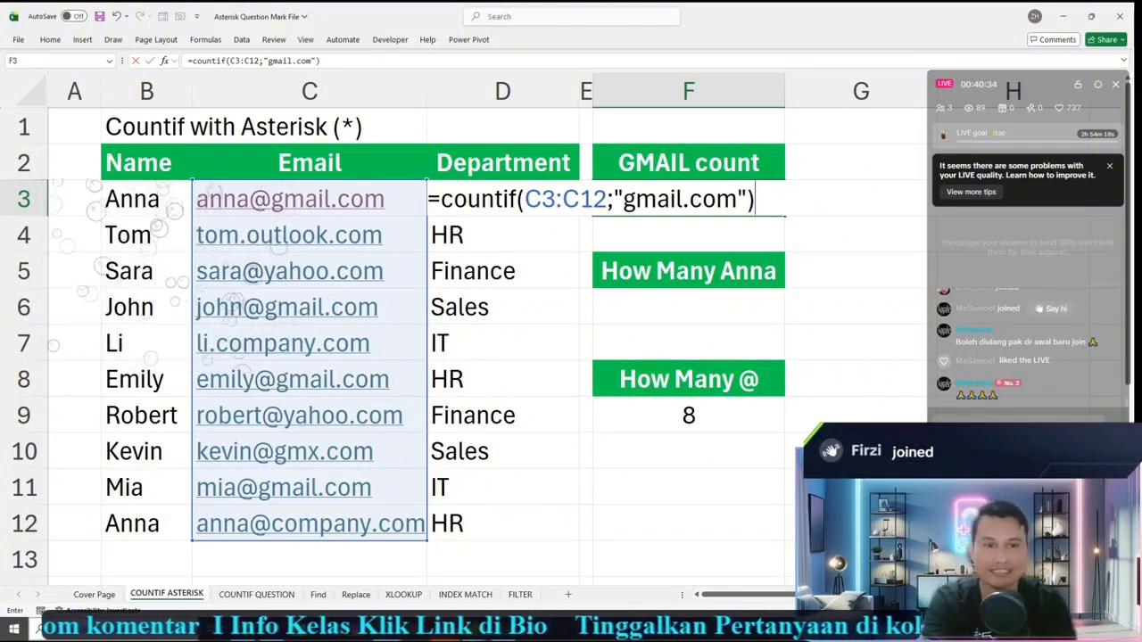
pyautogui.press('Return')
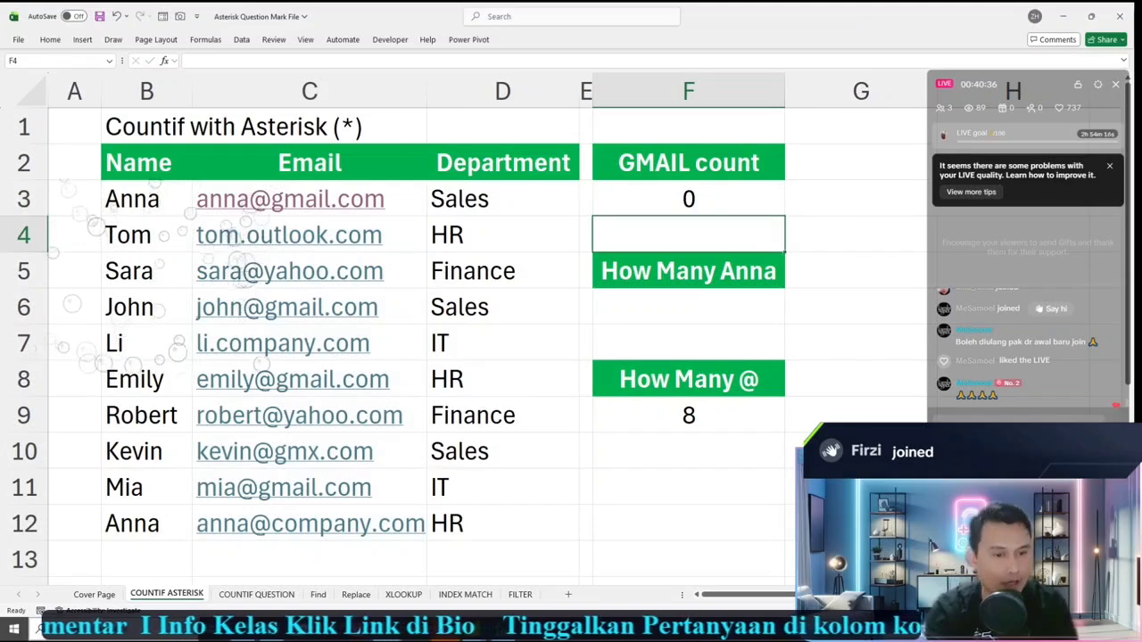
# Step: Add an asterisk wildcard before gmail.com in the F3 formula so the criterion reads "*gmail.com"
pyautogui.doubleClick(645, 199)
pyautogui.moveTo(663, 199); pyautogui.dragTo(777, 199)
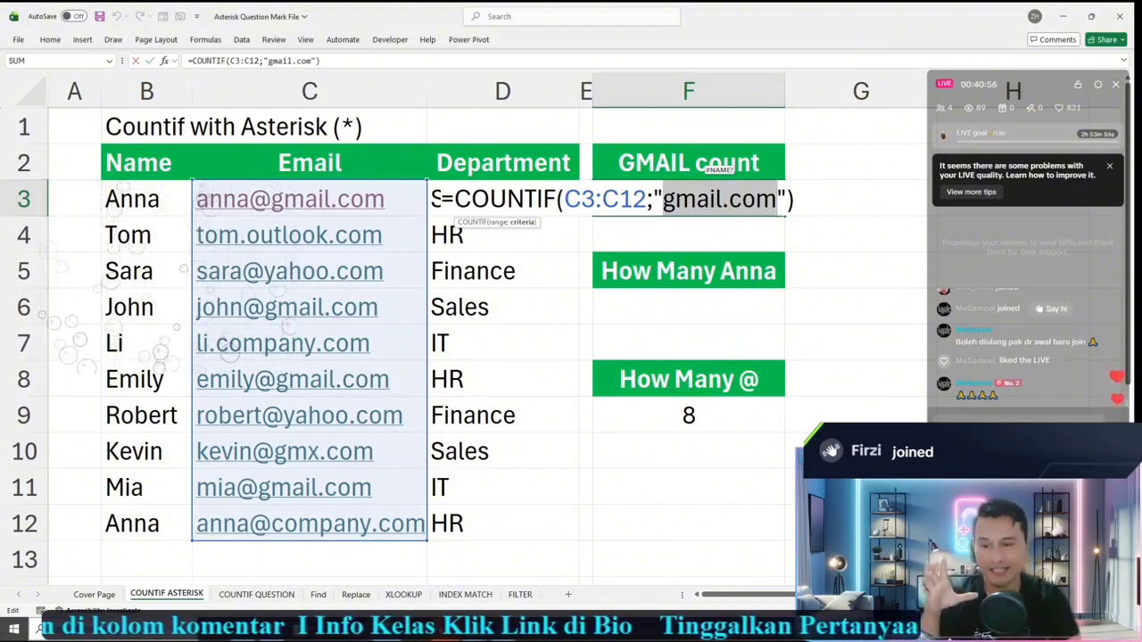
pyautogui.press('Left')
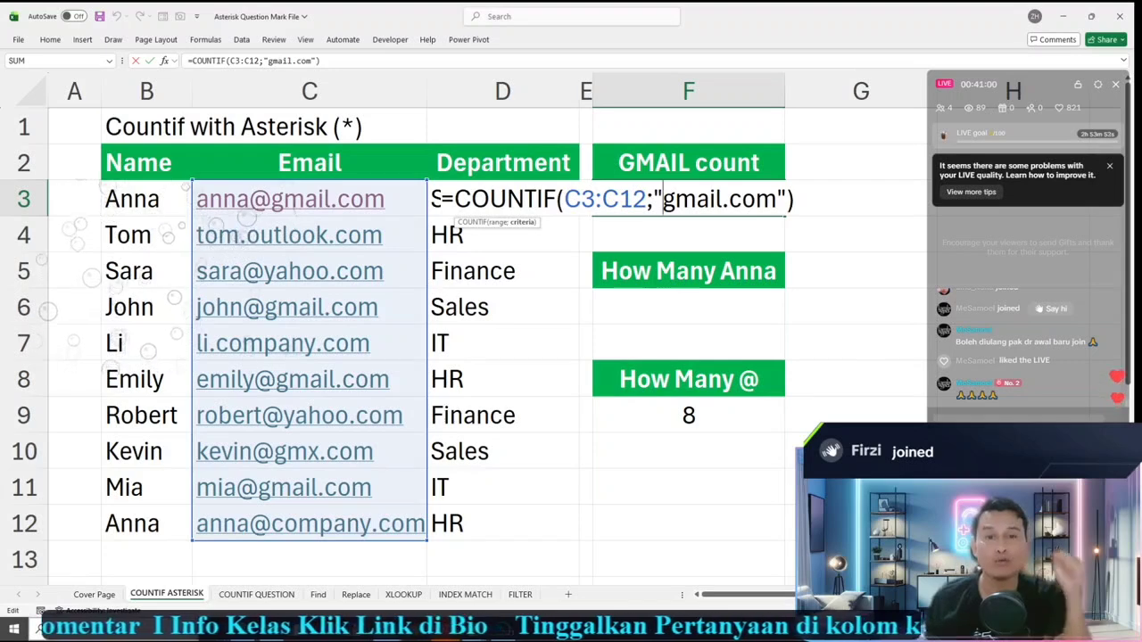
pyautogui.write('*')
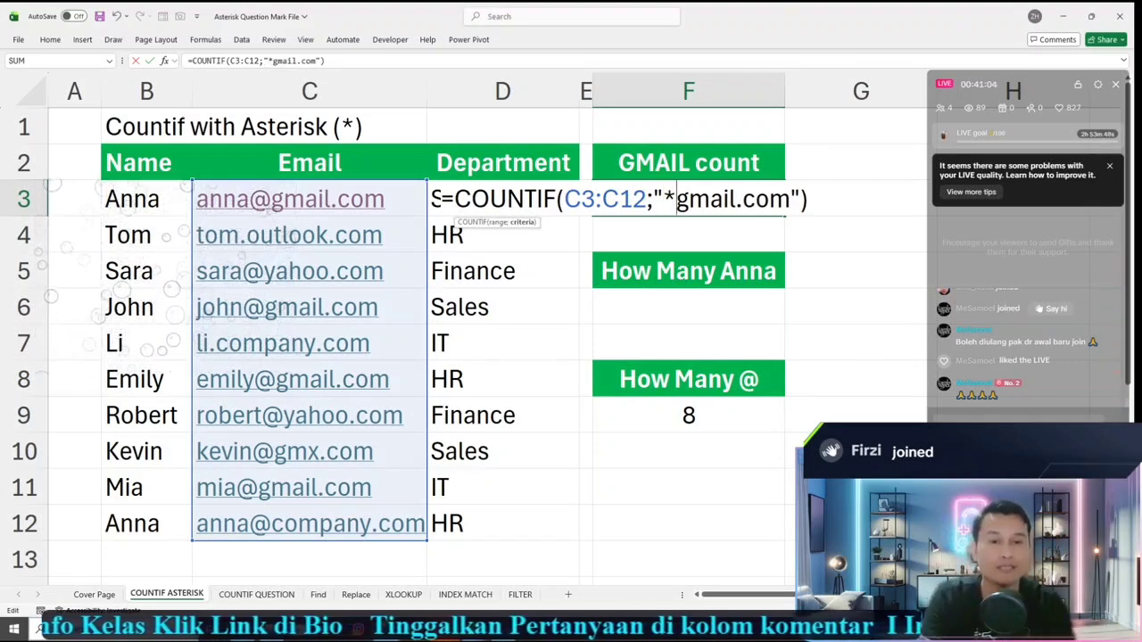
pyautogui.hotkey('shift', 'Left')
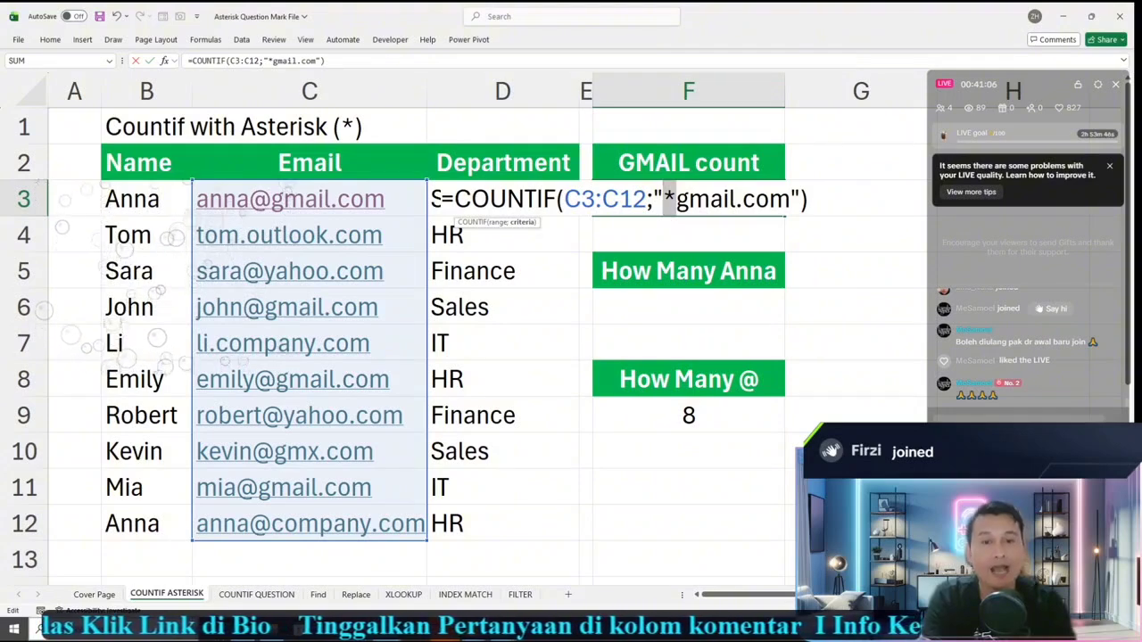
pyautogui.press('Right')
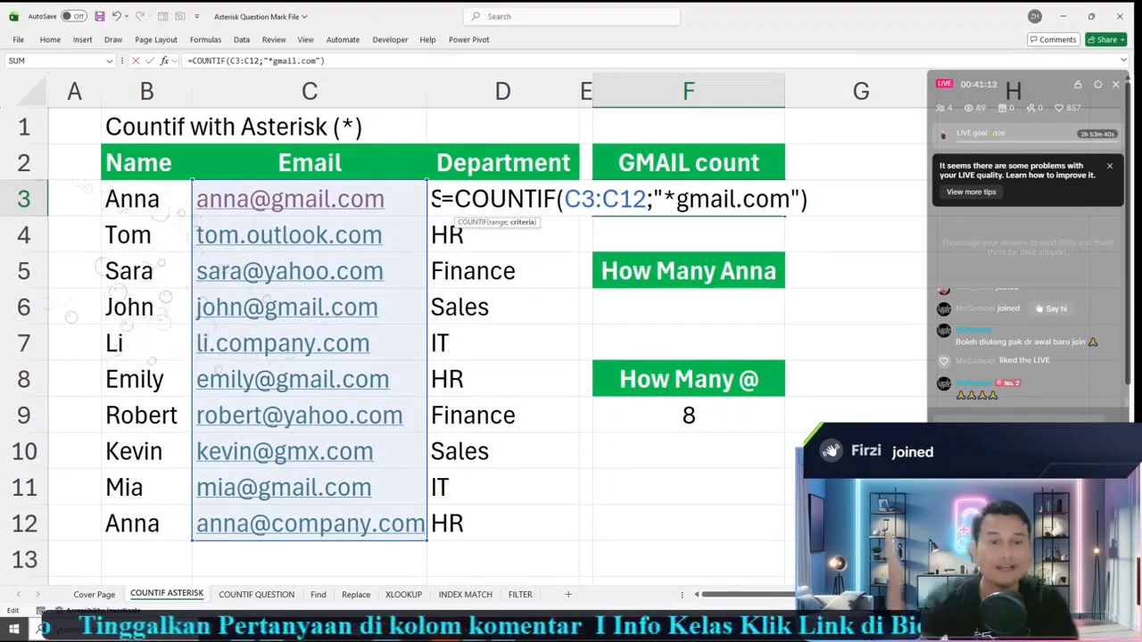
pyautogui.press('Return')
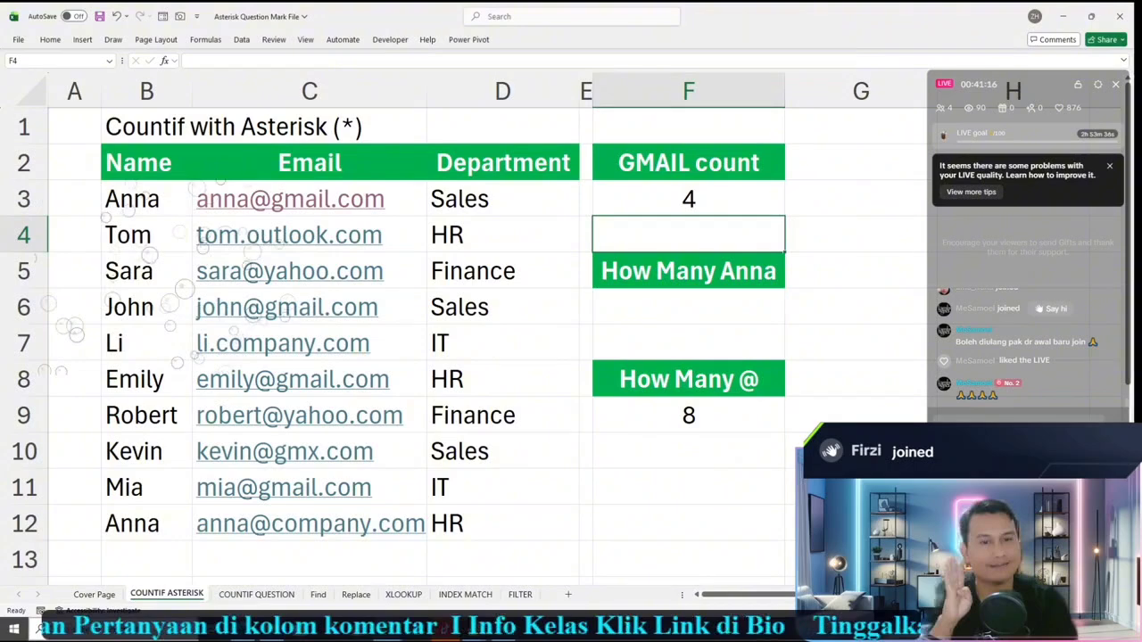
# Step: Remove the asterisk from the F3 criterion so it reads "gmail.com" again
pyautogui.doubleClick(676, 199)
pyautogui.press('BackSpace')
pyautogui.press('Return')
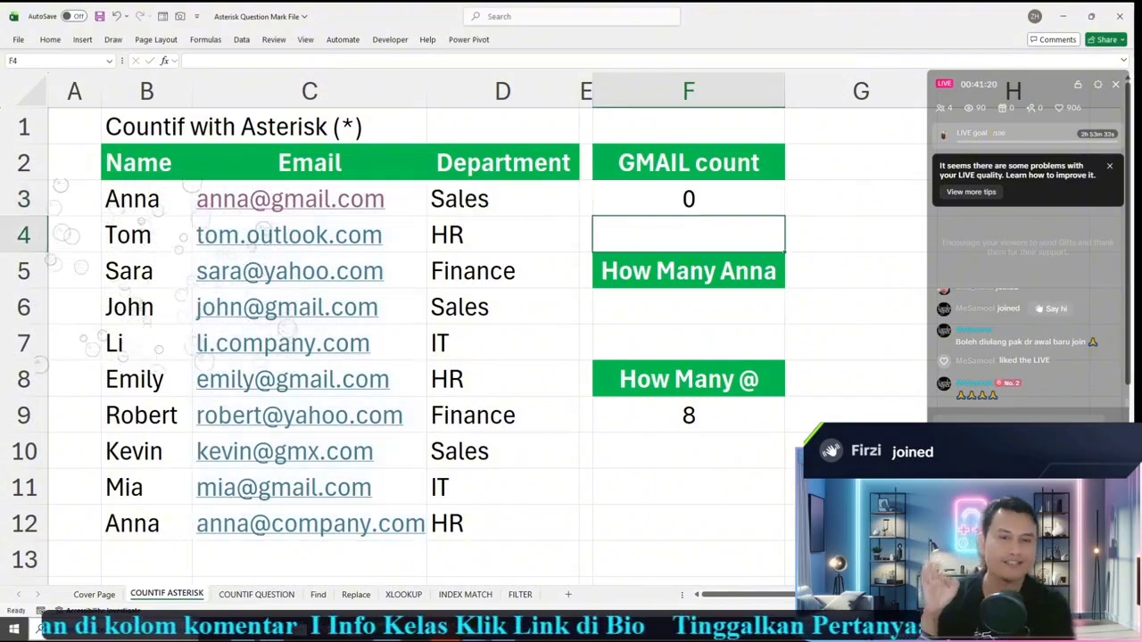
# Step: Put the asterisk back in the F3 criterion as "*gmail.com", and reopen the formula to highlight the wildcard
pyautogui.press('Up')
pyautogui.press('F2')
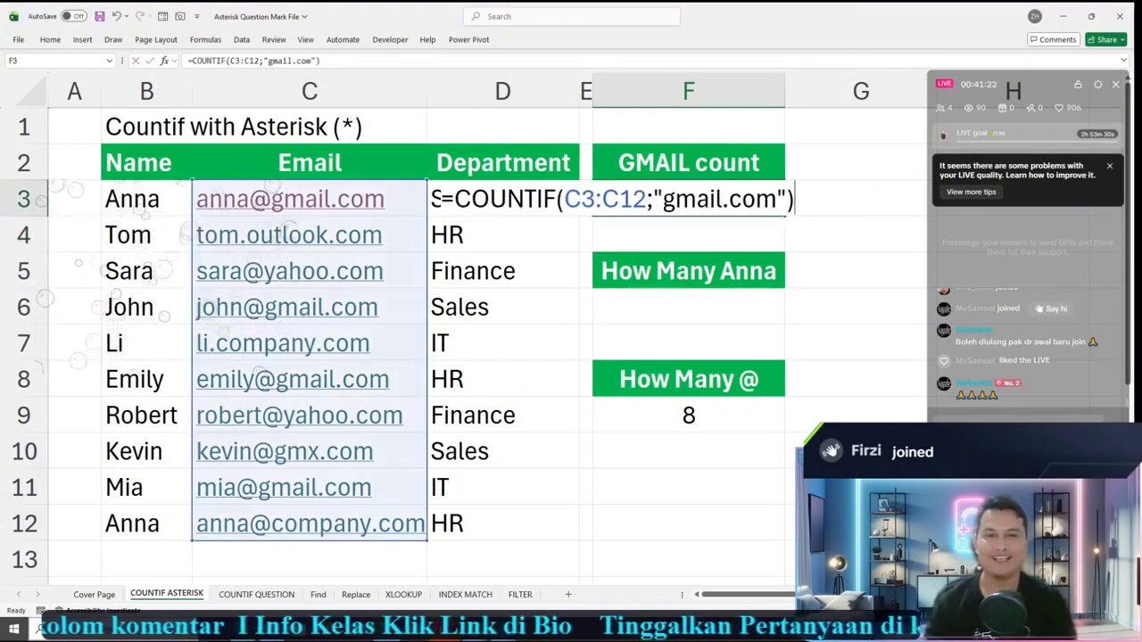
pyautogui.press('Left')
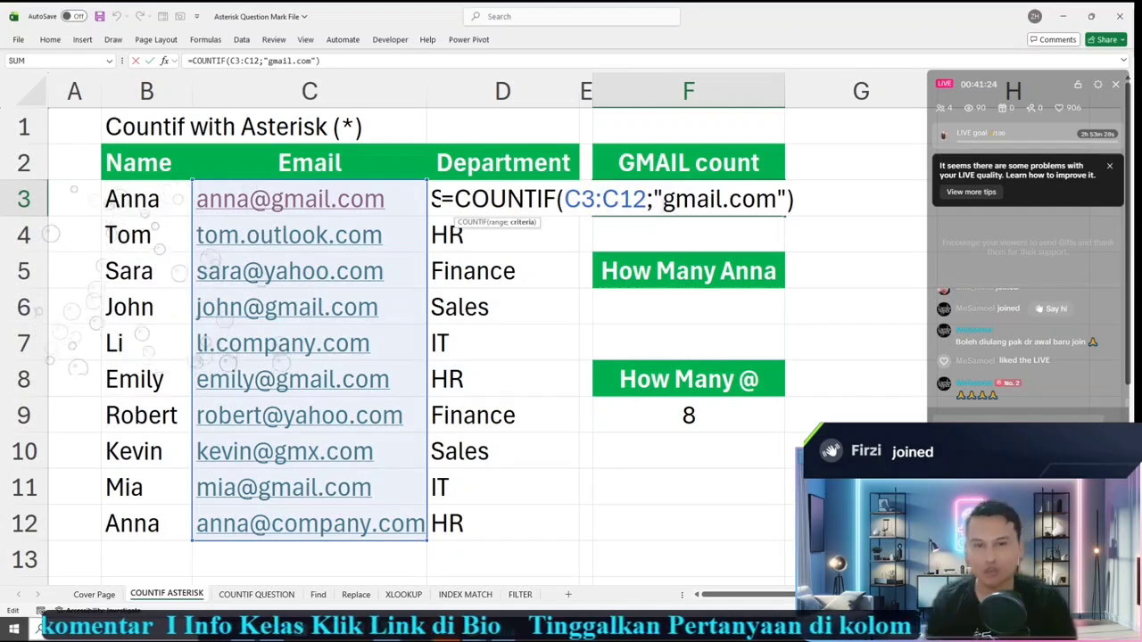
pyautogui.write('*')
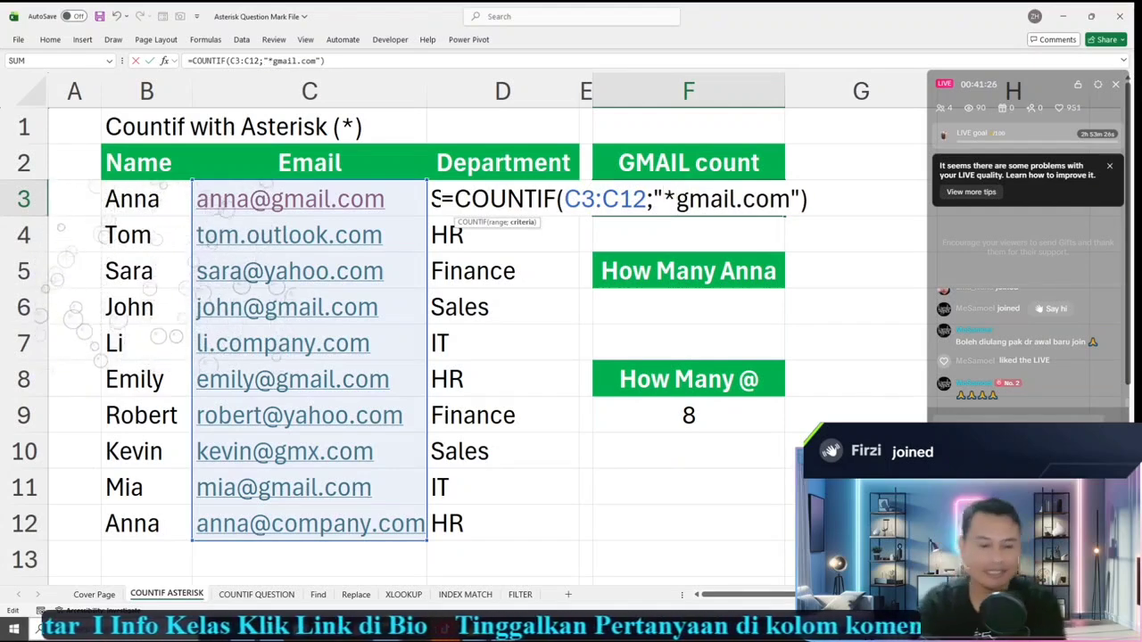
pyautogui.press('Return')
pyautogui.press('Up')
pyautogui.press('F2')
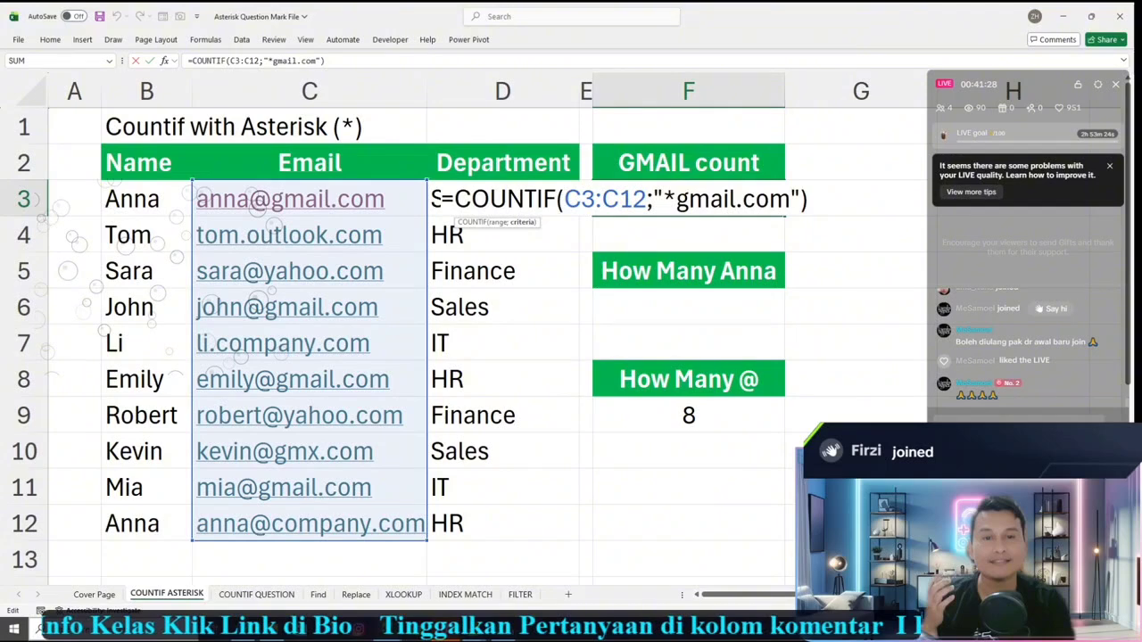
pyautogui.hotkey('shift', 'Left')
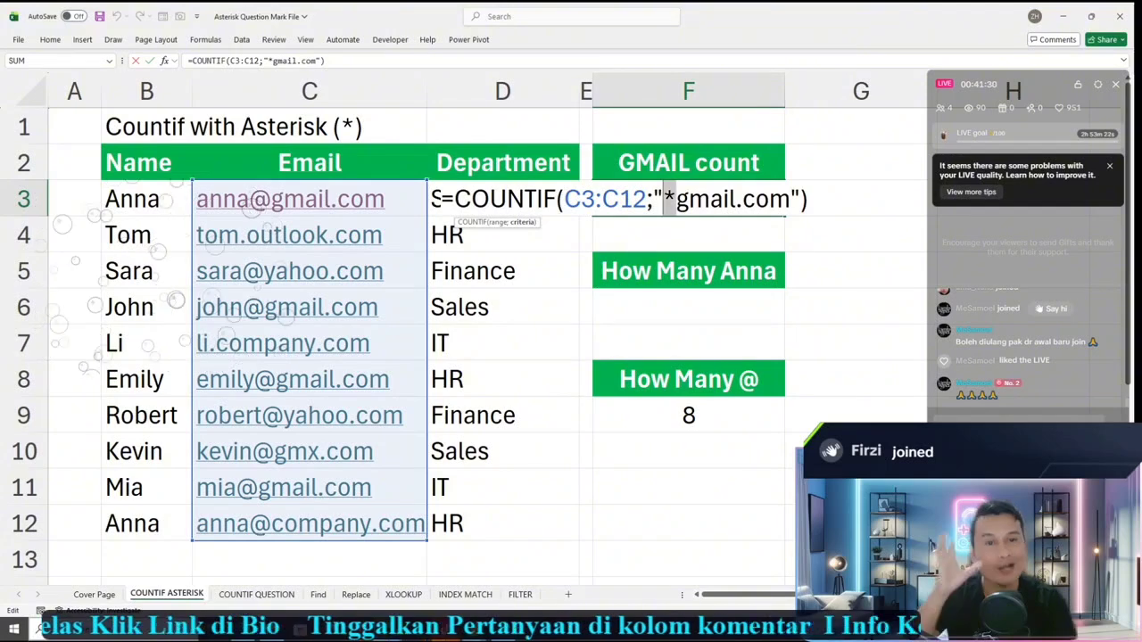
pyautogui.press('Return')
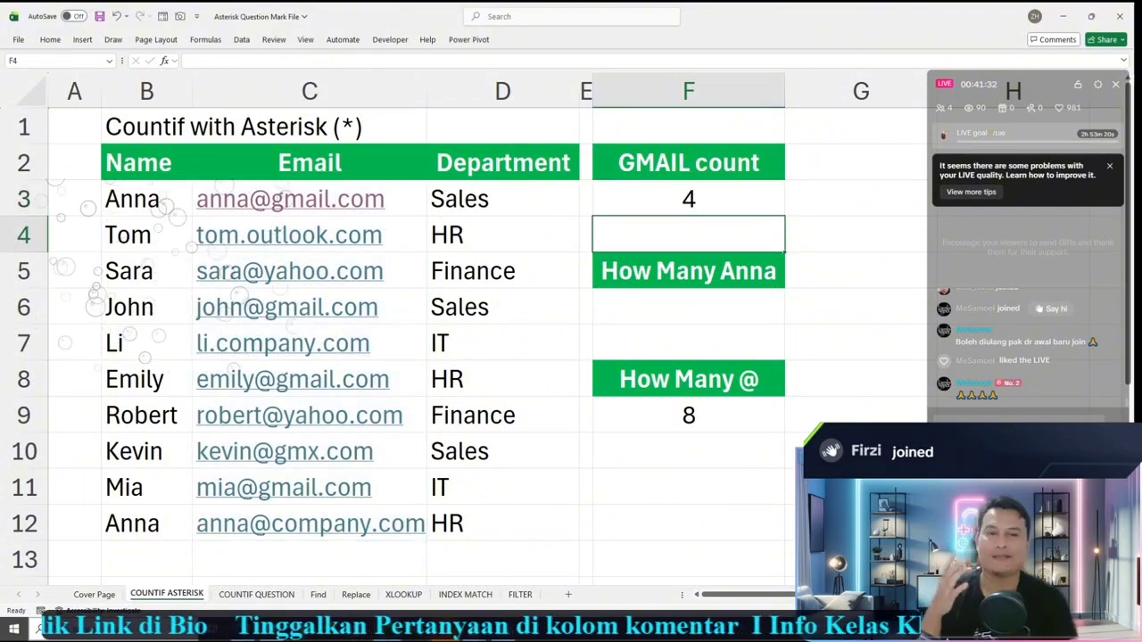
pyautogui.click(688, 271)
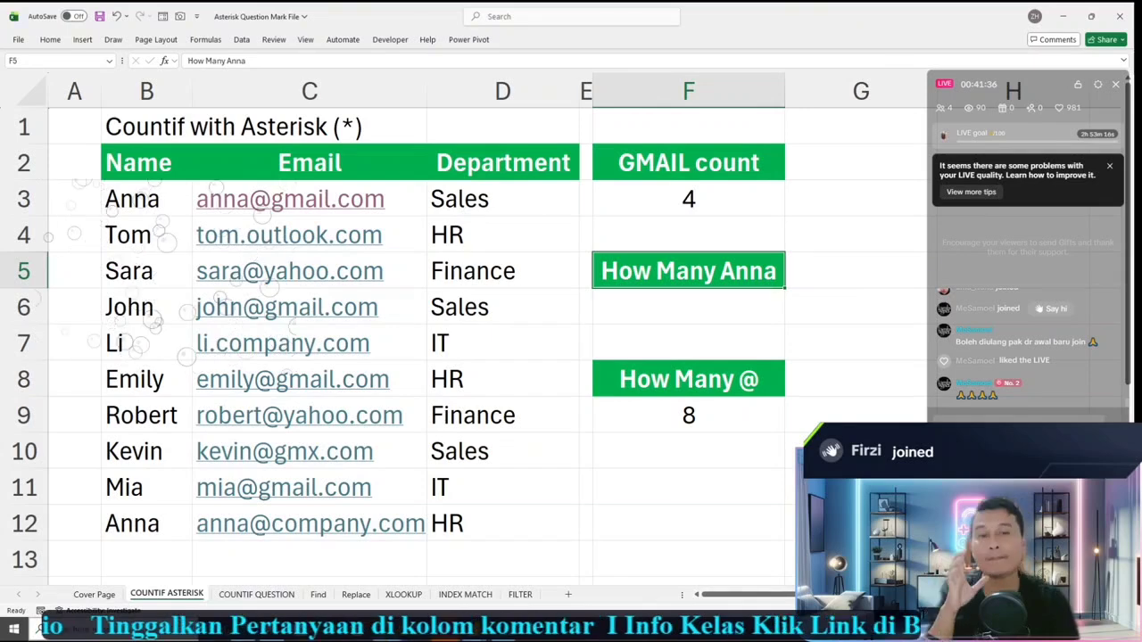
pyautogui.moveTo(290, 199); pyautogui.dragTo(283, 487)
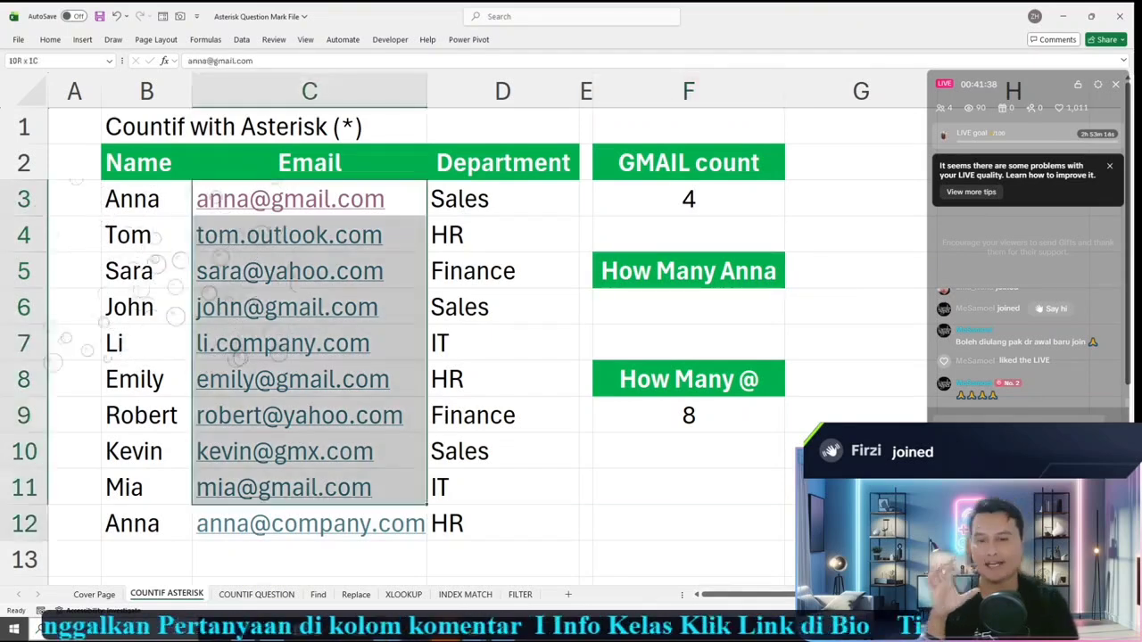
pyautogui.moveTo(283, 487); pyautogui.dragTo(310, 523)
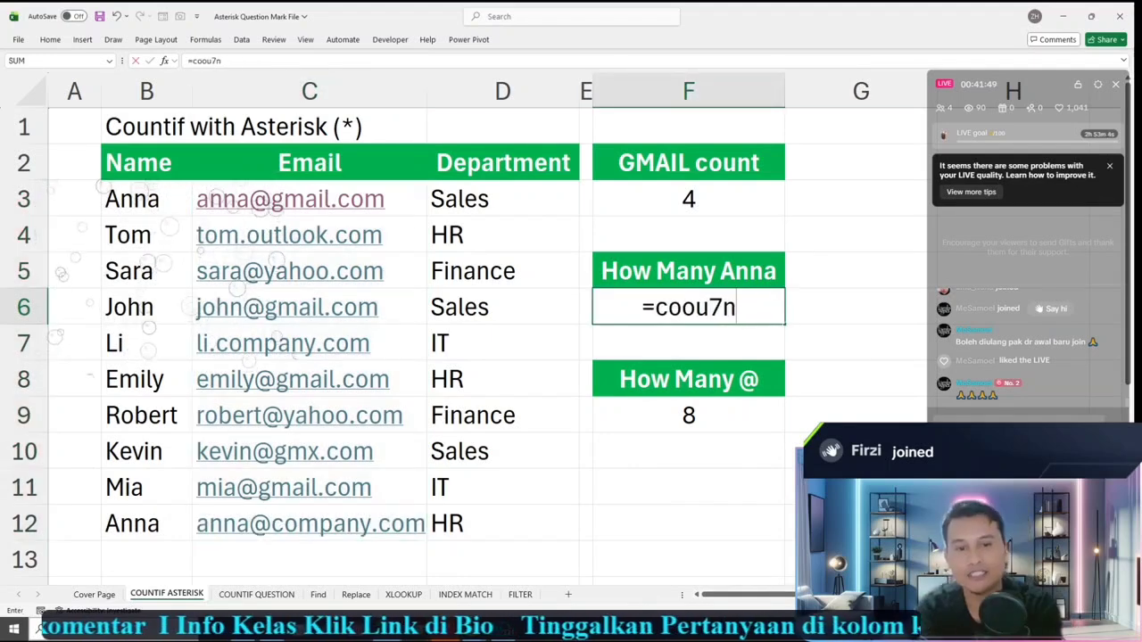
# Step: Enter a COUNTIF formula in F6 over C3:C12, using the lowercase first name from the header in F5 as criterion, without wildcards
pyautogui.press('BackSpace')
pyautogui.press('BackSpace')
pyautogui.press('BackSpace')
pyautogui.press('BackSpace')
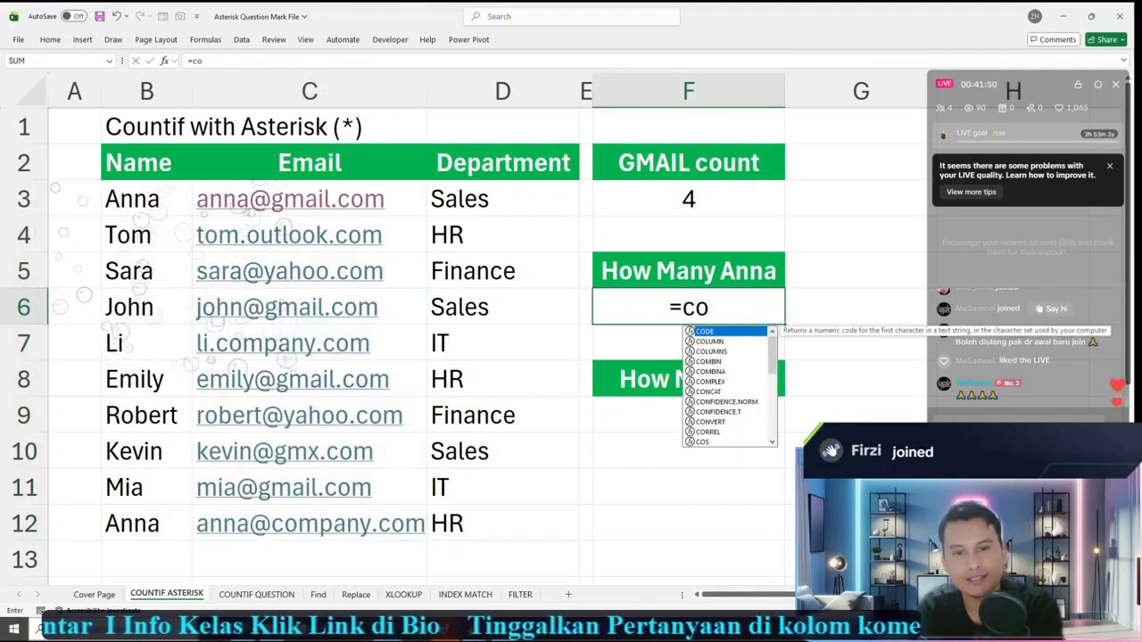
pyautogui.write('untif(')
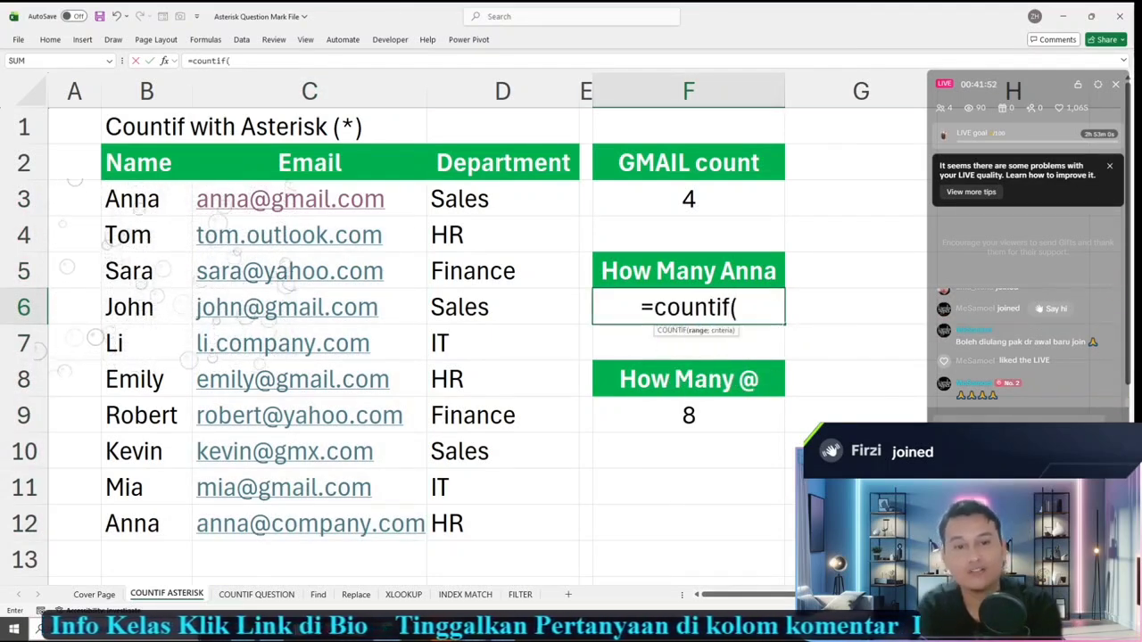
pyautogui.moveTo(290, 213); pyautogui.dragTo(419, 531)
pyautogui.write(';')
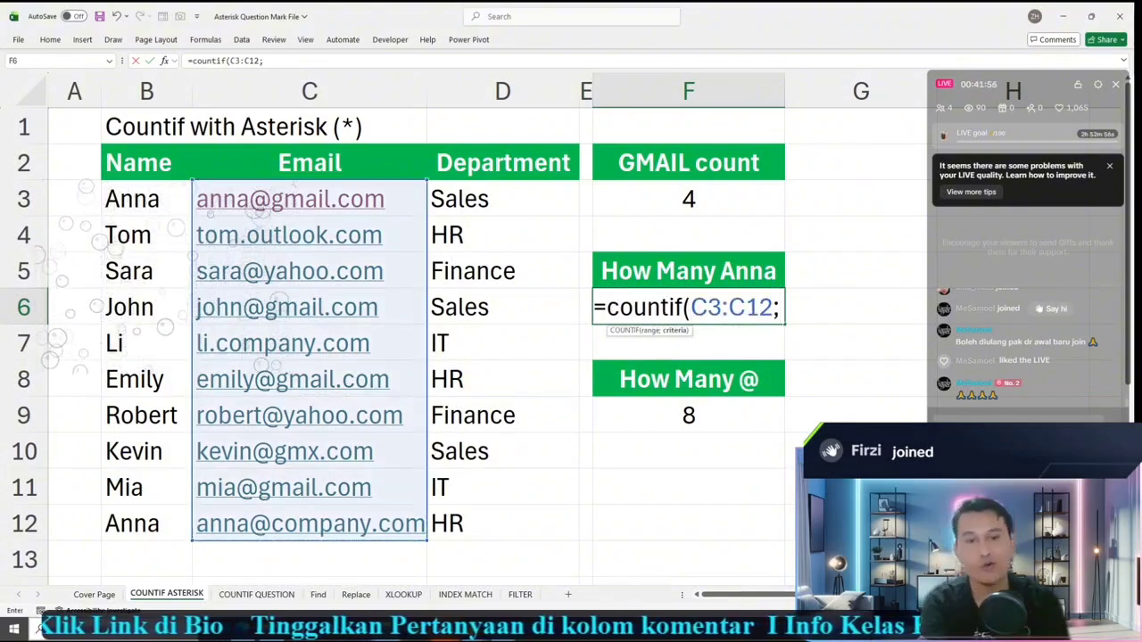
pyautogui.write('"')
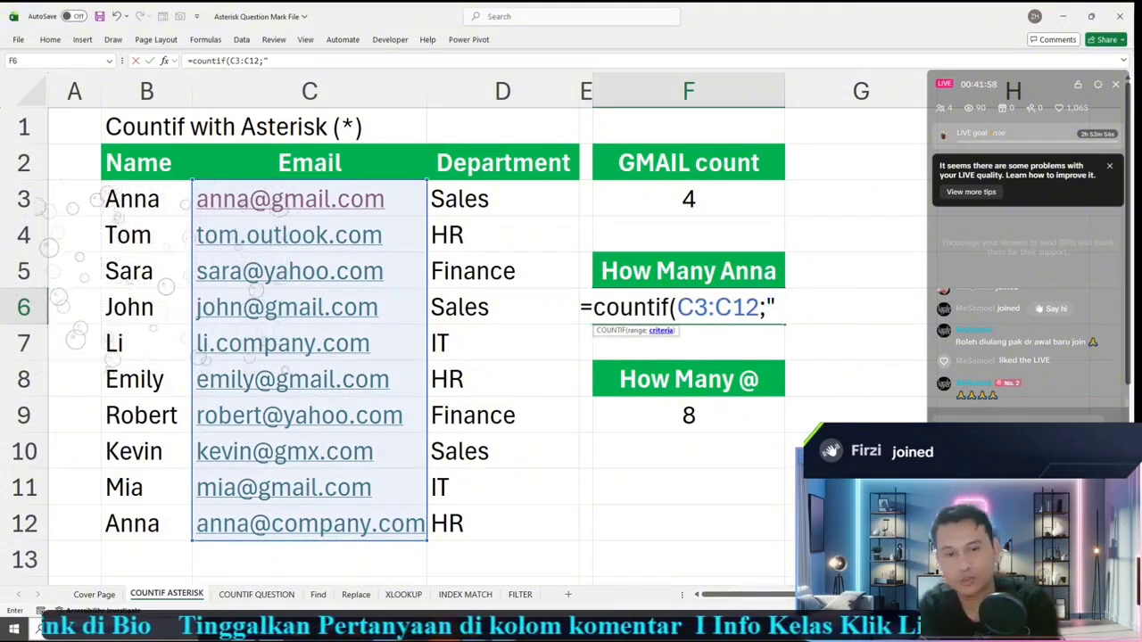
pyautogui.write('anna")')
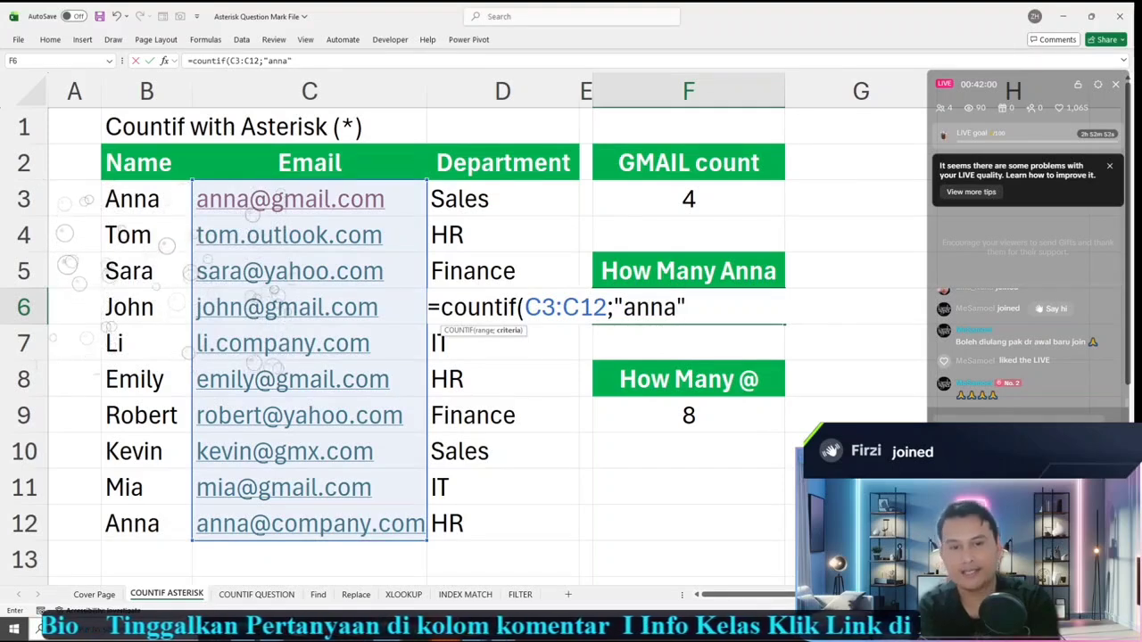
pyautogui.press('Return')
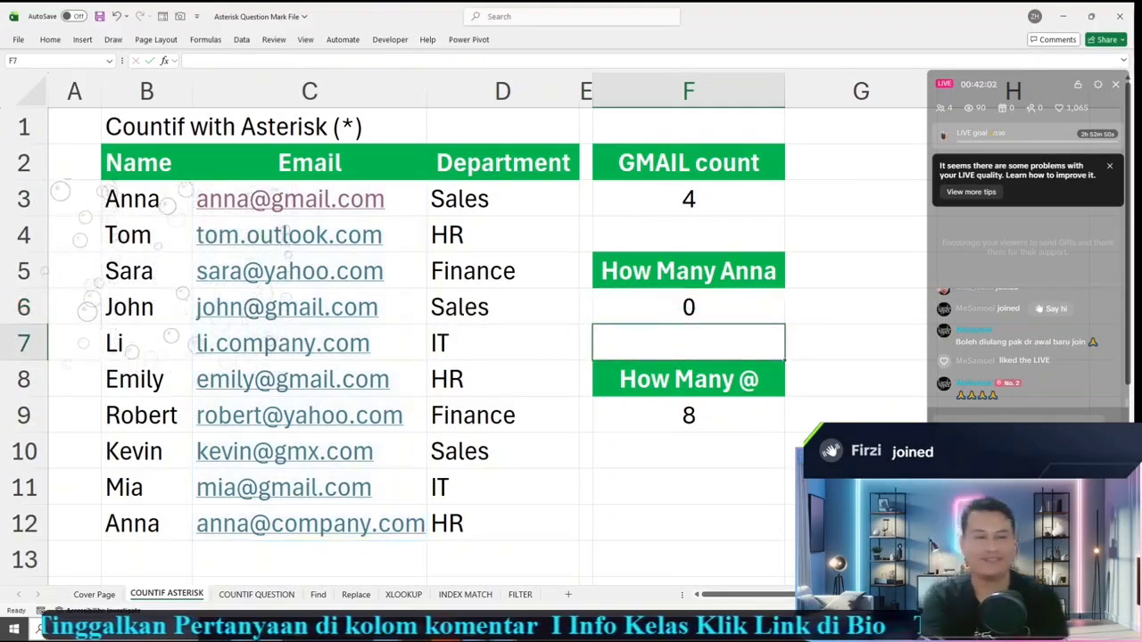
# Step: Add an asterisk wildcard after the first name in the F6 COUNTIF criterion, and check the matching emails in C3 and C12
pyautogui.press('Up')
pyautogui.press('F2')
pyautogui.hotkey('shift', 'Right')
pyautogui.hotkey('shift', 'Right')
pyautogui.hotkey('shift', 'Right')
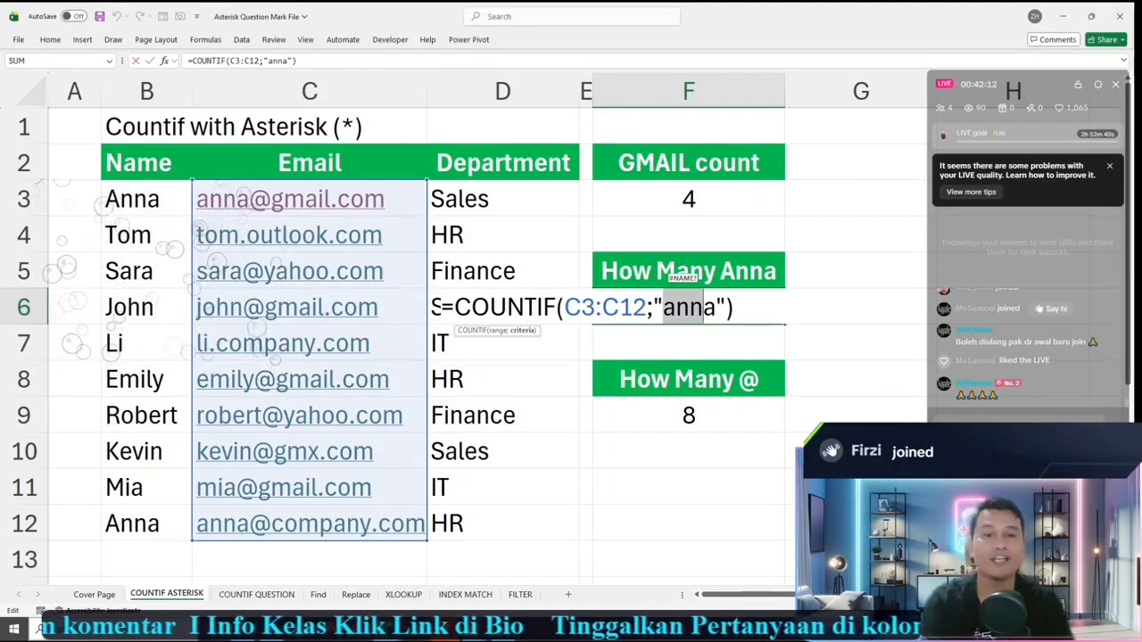
pyautogui.click(705, 307)
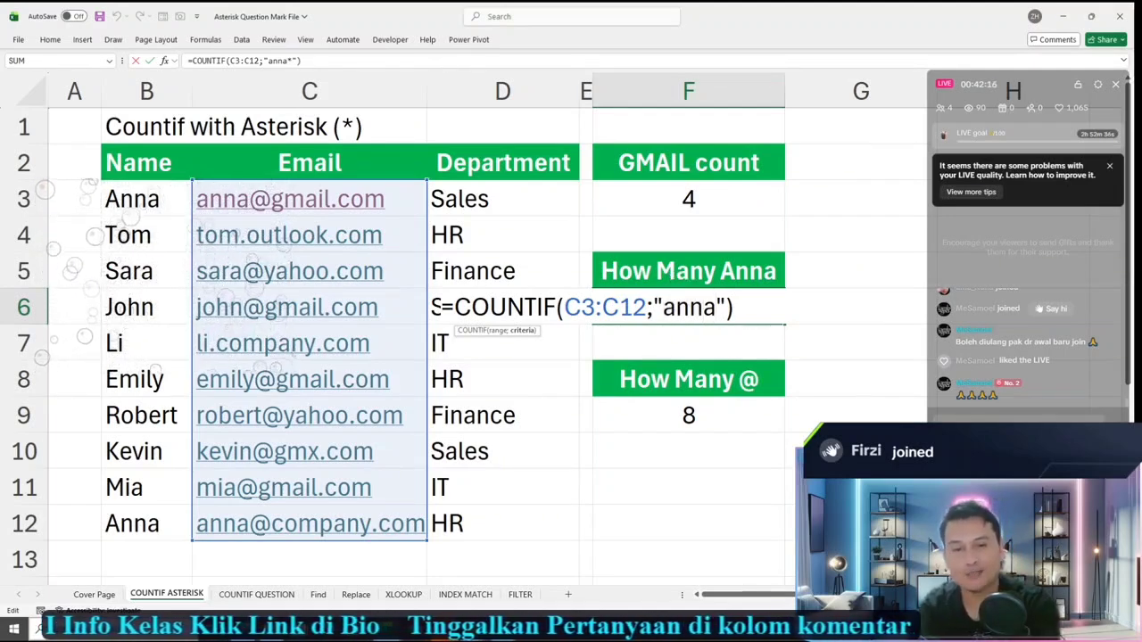
pyautogui.write('*')
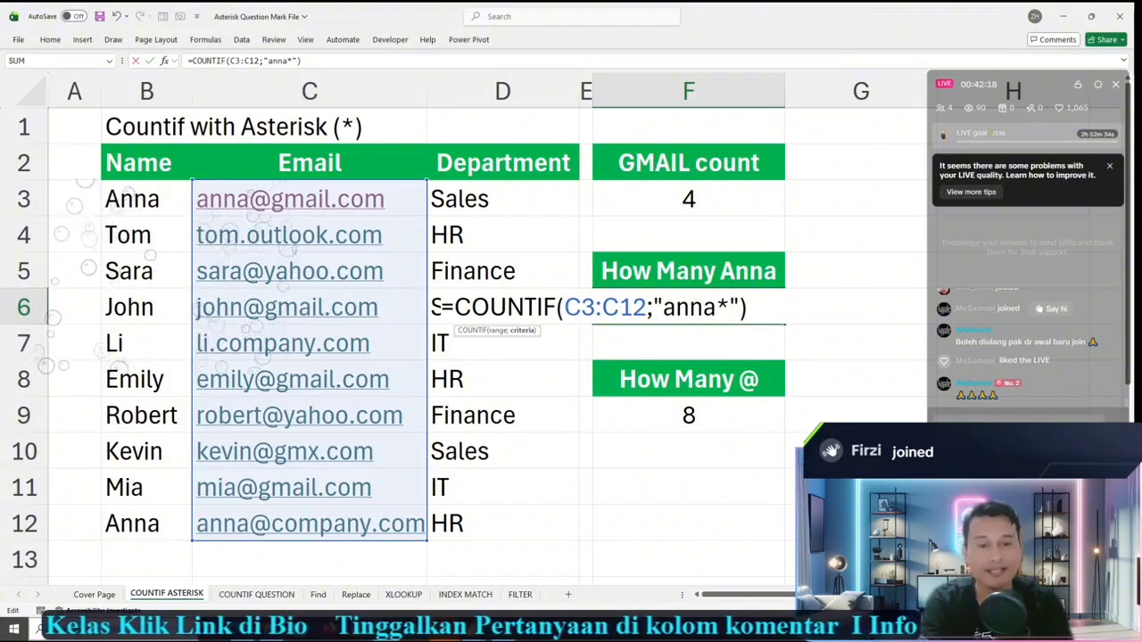
pyautogui.moveTo(662, 307); pyautogui.dragTo(716, 308)
pyautogui.click(716, 307)
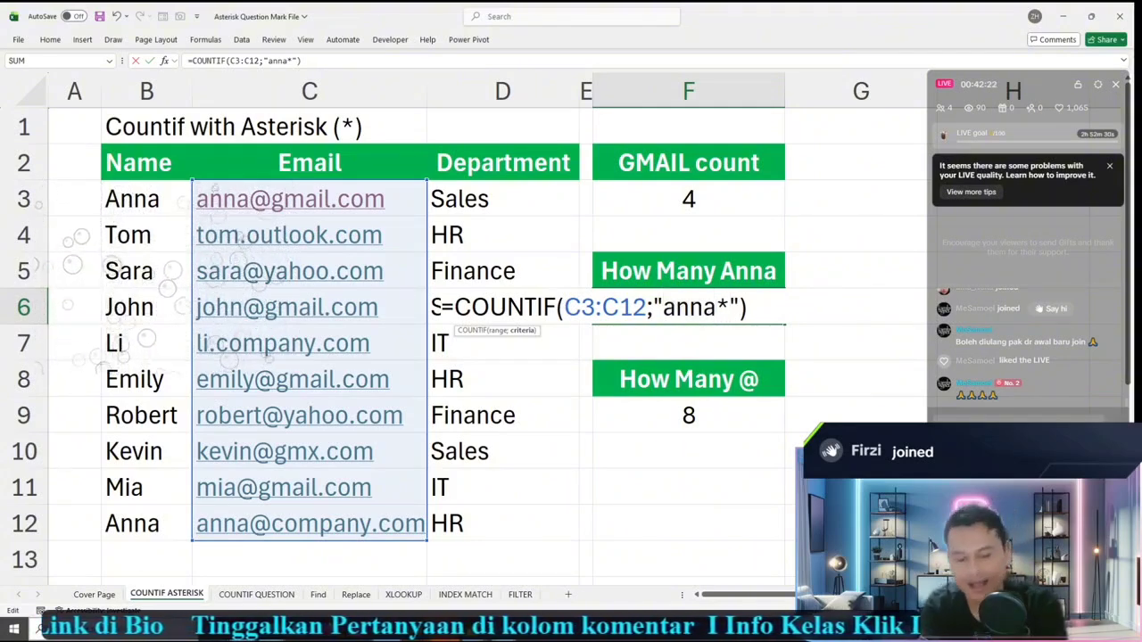
pyautogui.press('Return')
pyautogui.press('Up')
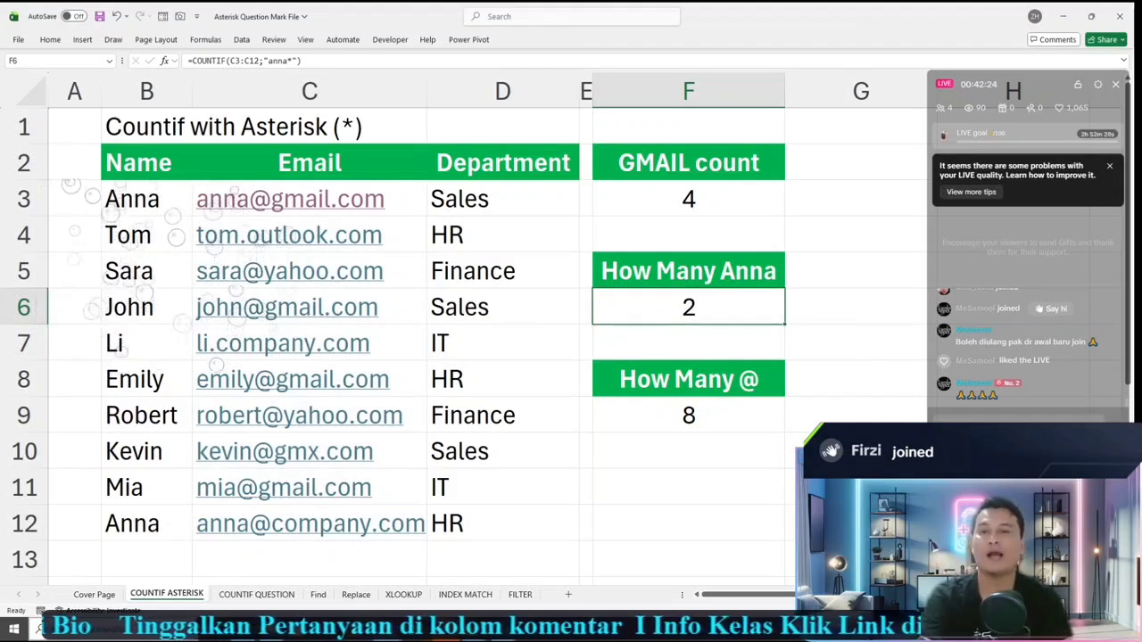
pyautogui.click(310, 199)
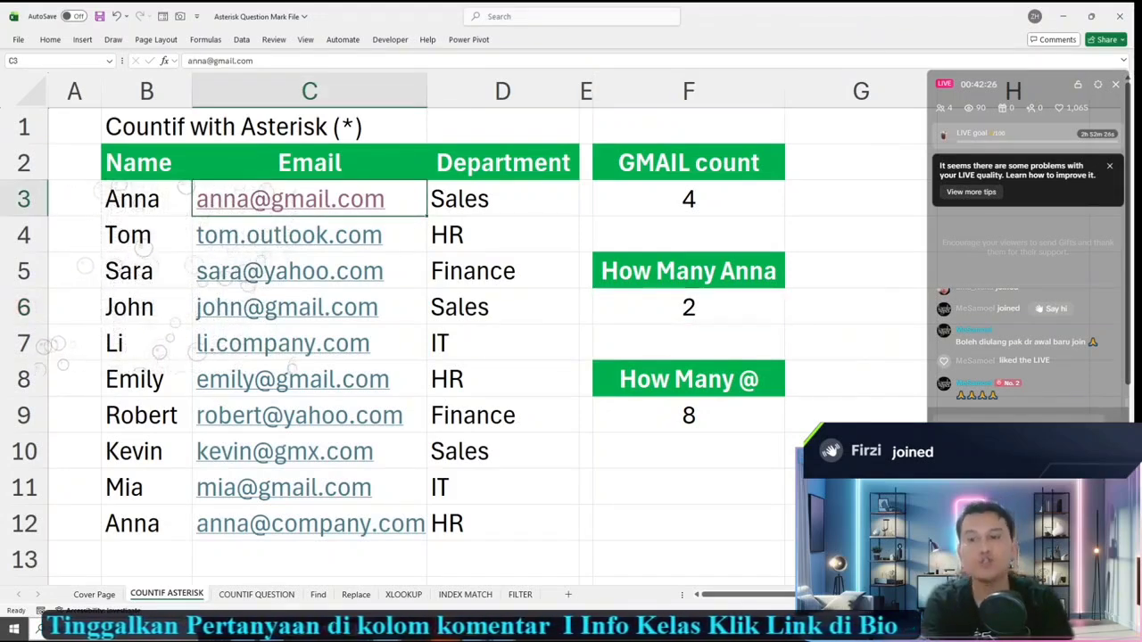
pyautogui.hotkey('ctrl', 'Down')
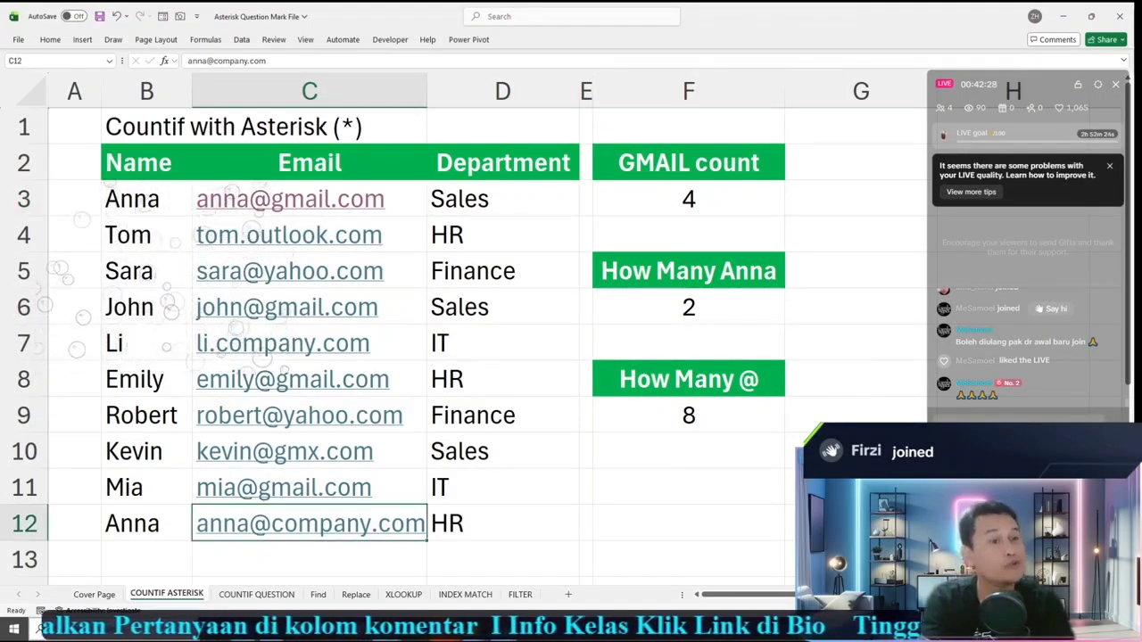
# Step: Clear the How Many @ count in F9 and go through the email addresses in column C for @ signs
pyautogui.click(689, 416)
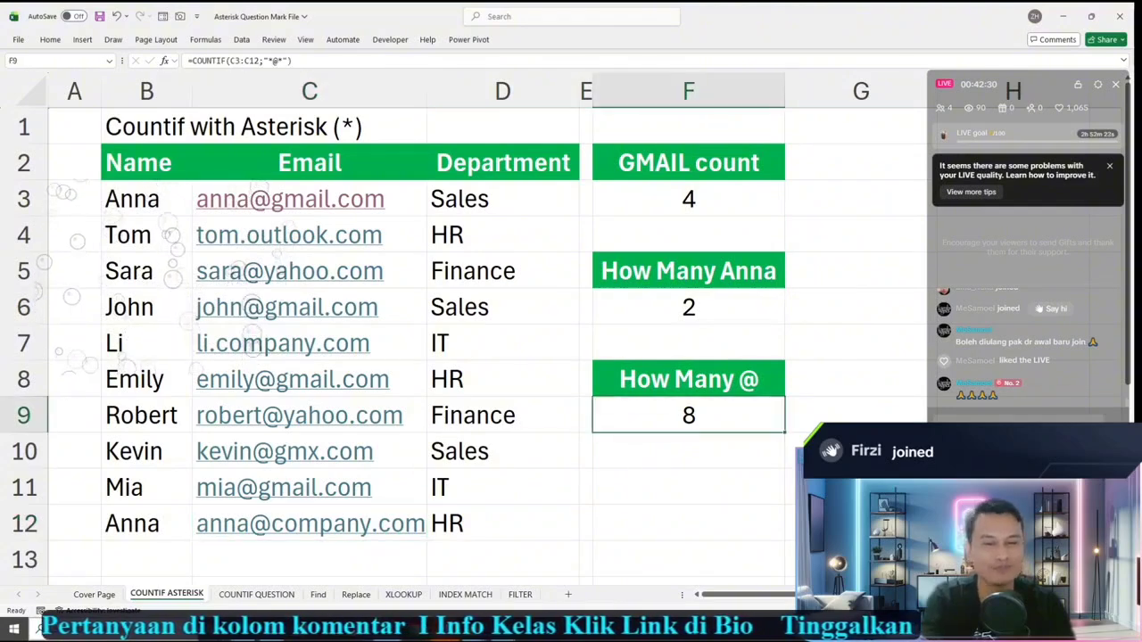
pyautogui.press('Delete')
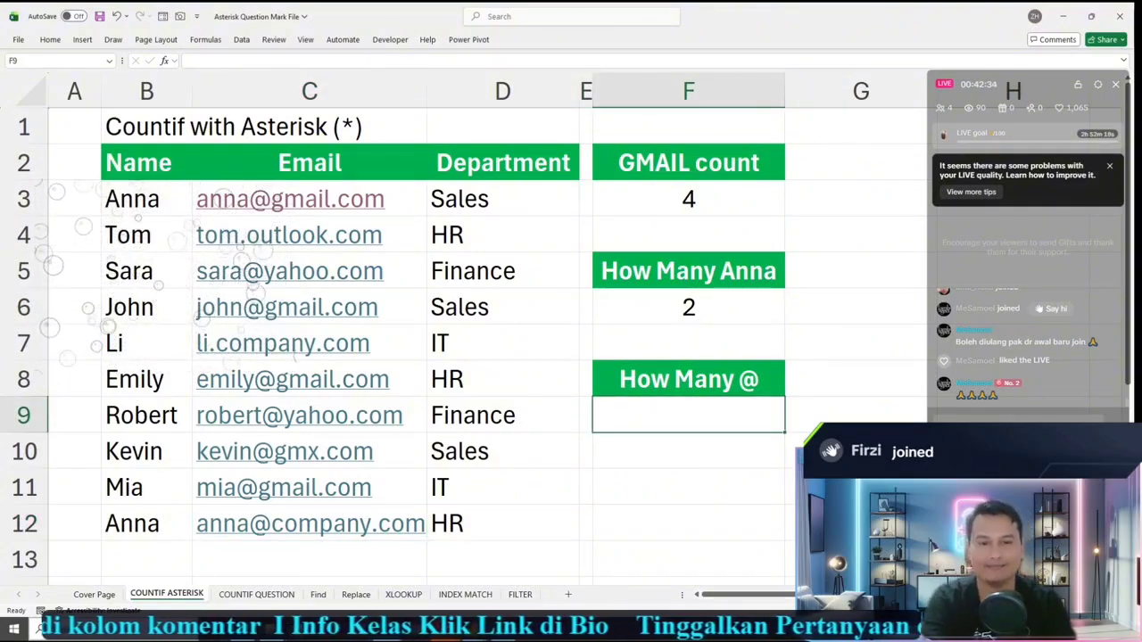
pyautogui.click(401, 200)
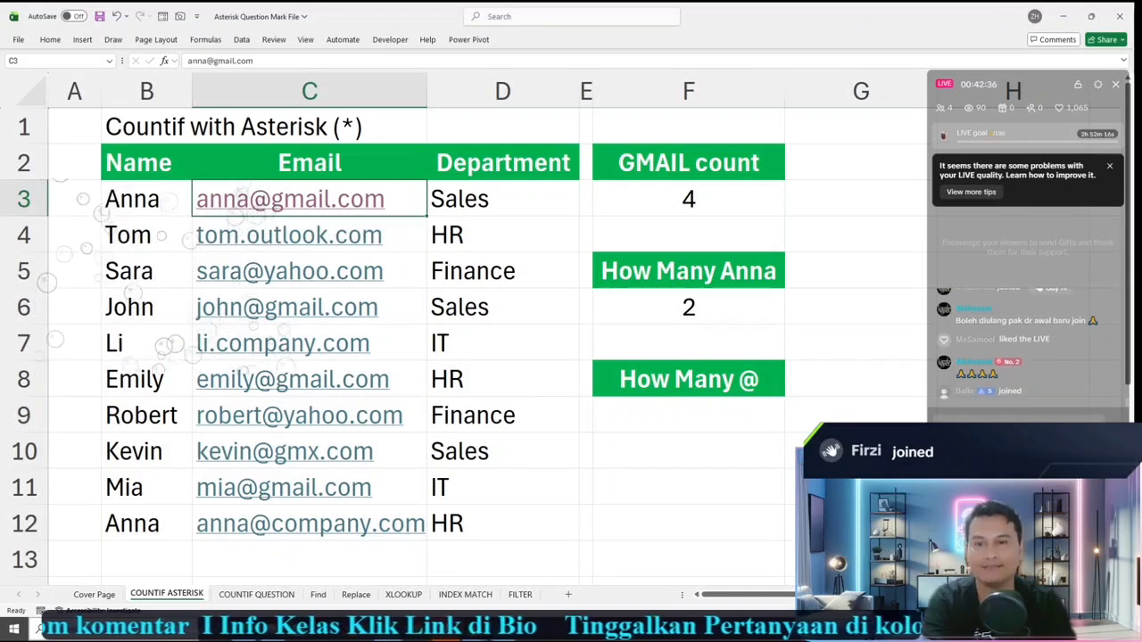
pyautogui.press('Down')
pyautogui.press('Down')
pyautogui.press('Down')
pyautogui.press('Down')
pyautogui.press('Down')
pyautogui.press('Down')
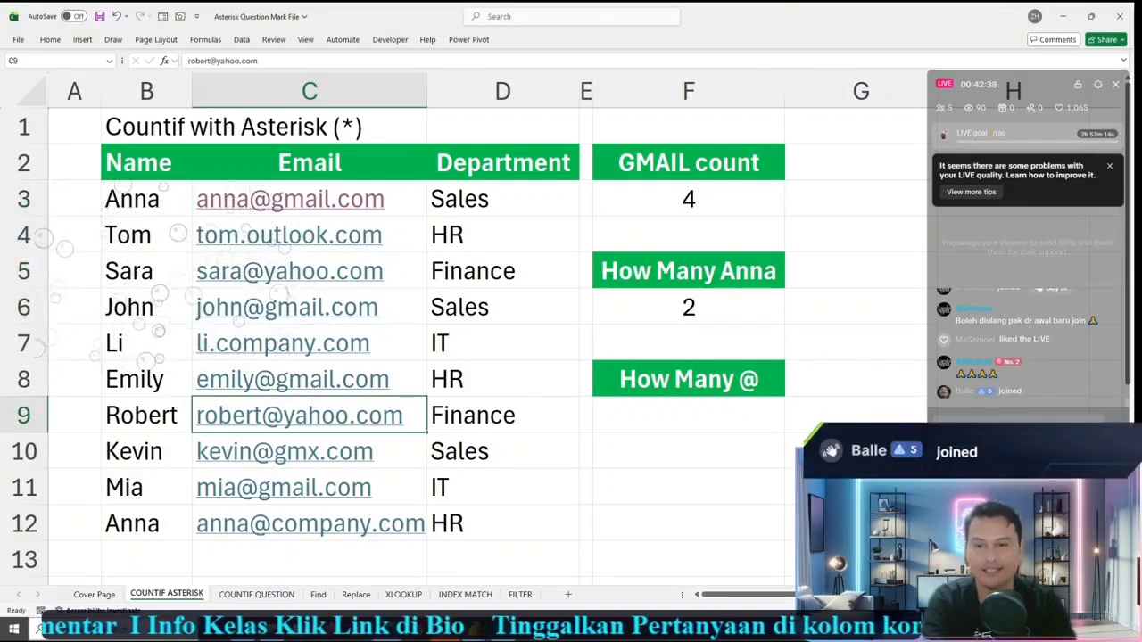
pyautogui.click(402, 200)
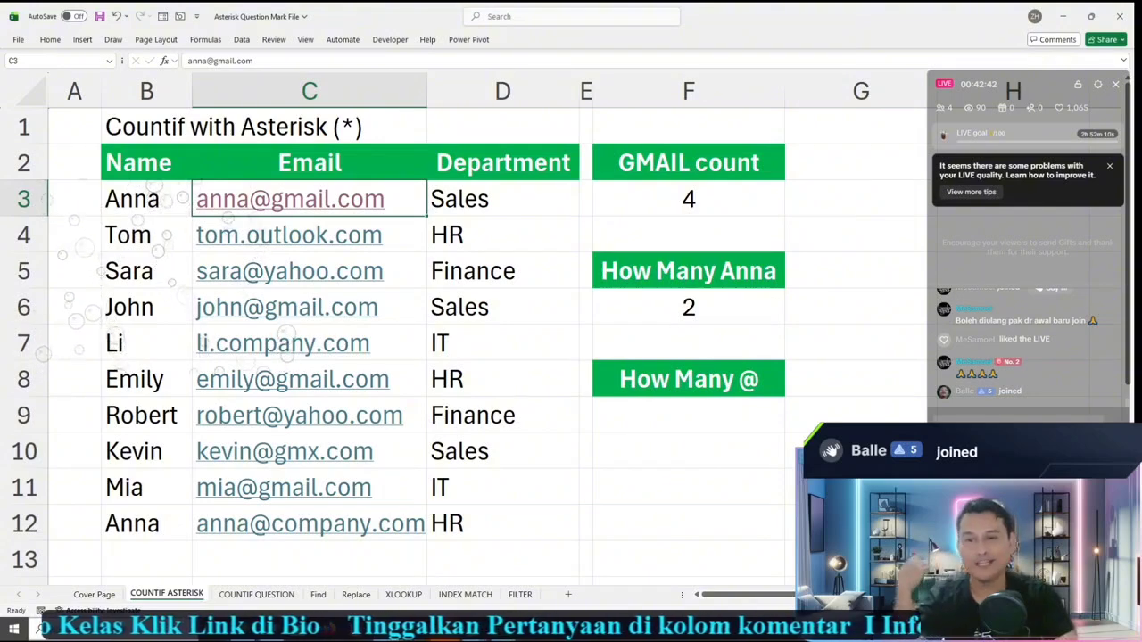
# Step: Enter a COUNTIF formula in F9 over C3:C12 with "@" as the criterion, without wildcards
pyautogui.click(687, 416)
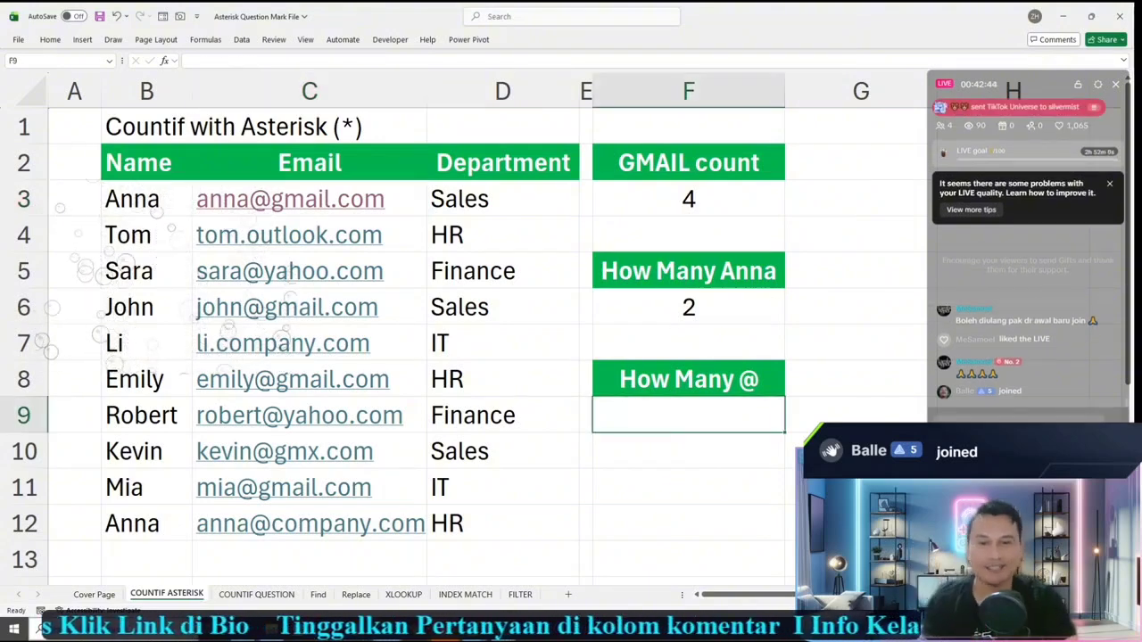
pyautogui.write('=')
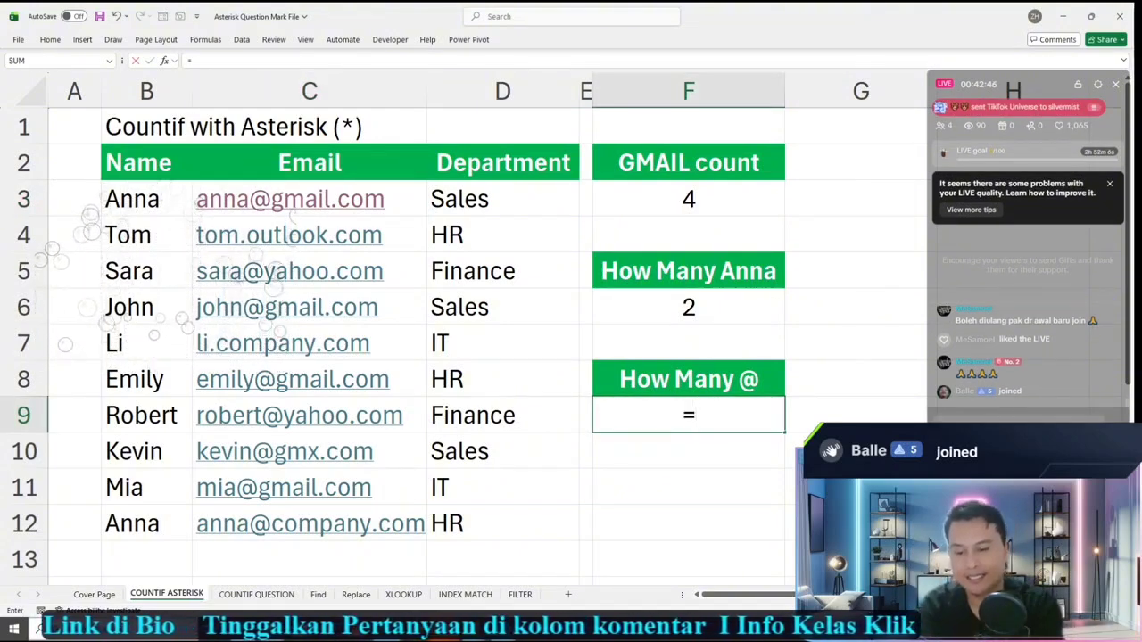
pyautogui.write('countif(')
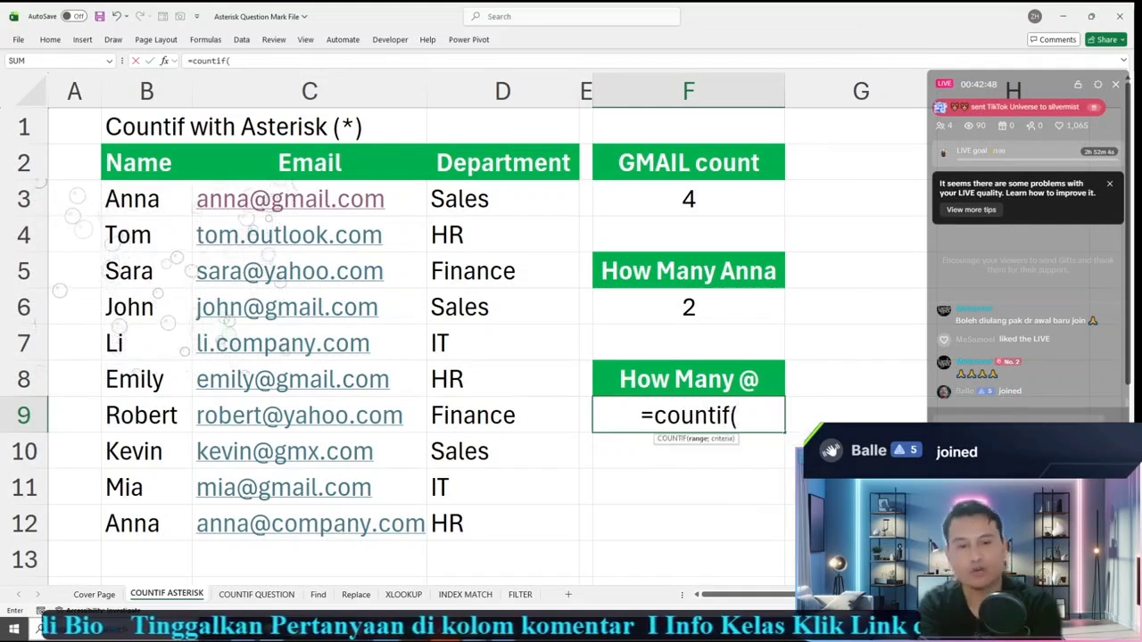
pyautogui.moveTo(310, 199); pyautogui.dragTo(309, 524)
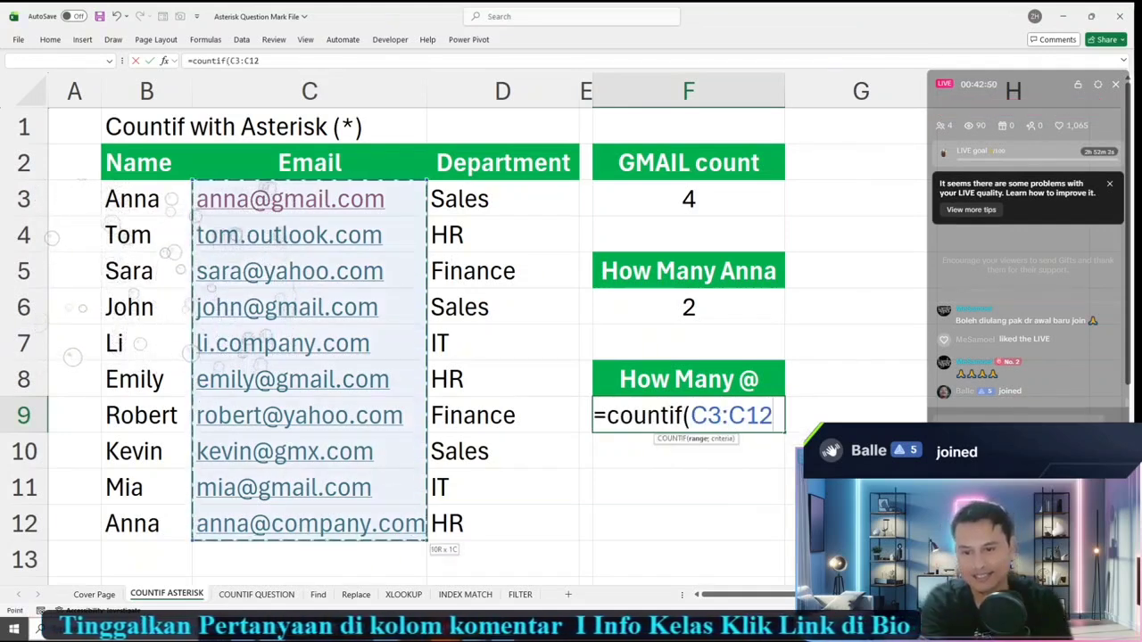
pyautogui.write(';')
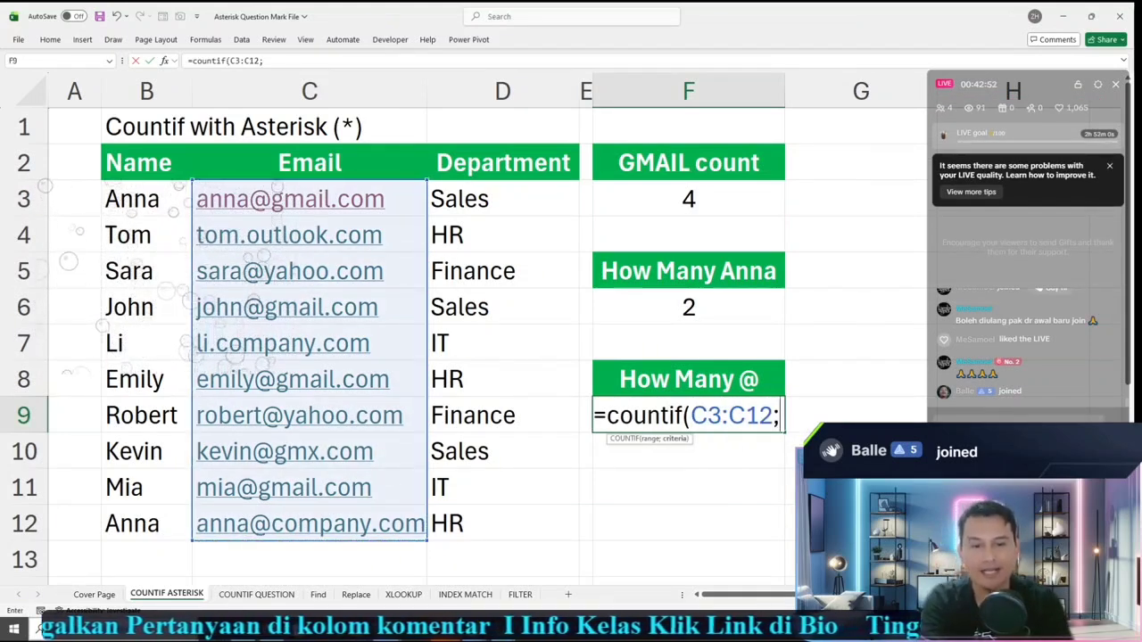
pyautogui.write('"')
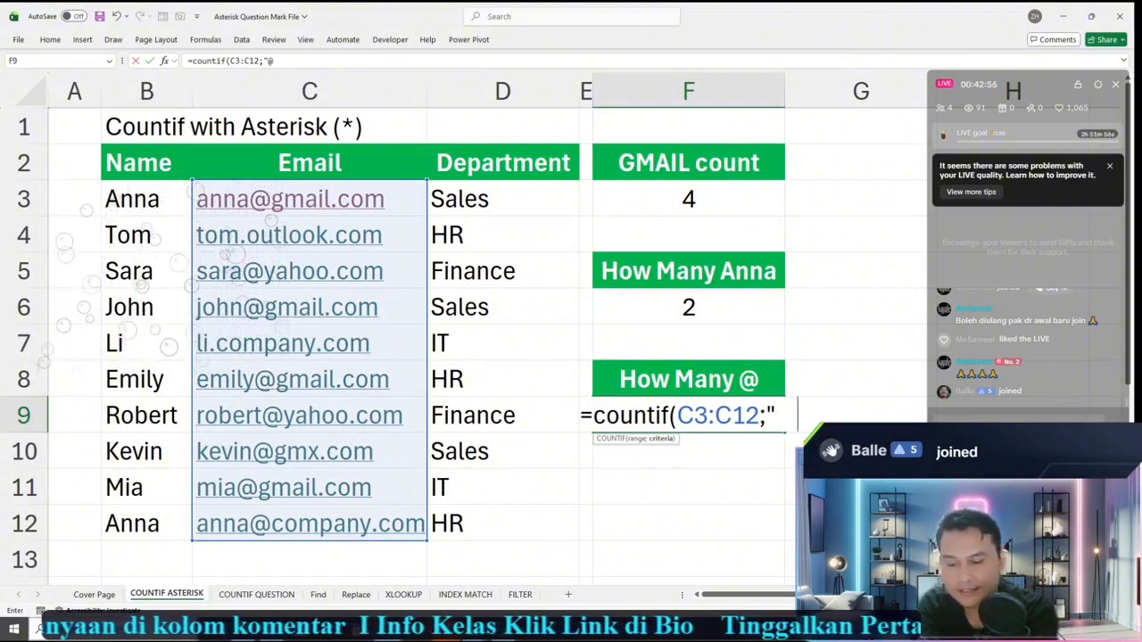
pyautogui.write('@"')
pyautogui.press('Return')
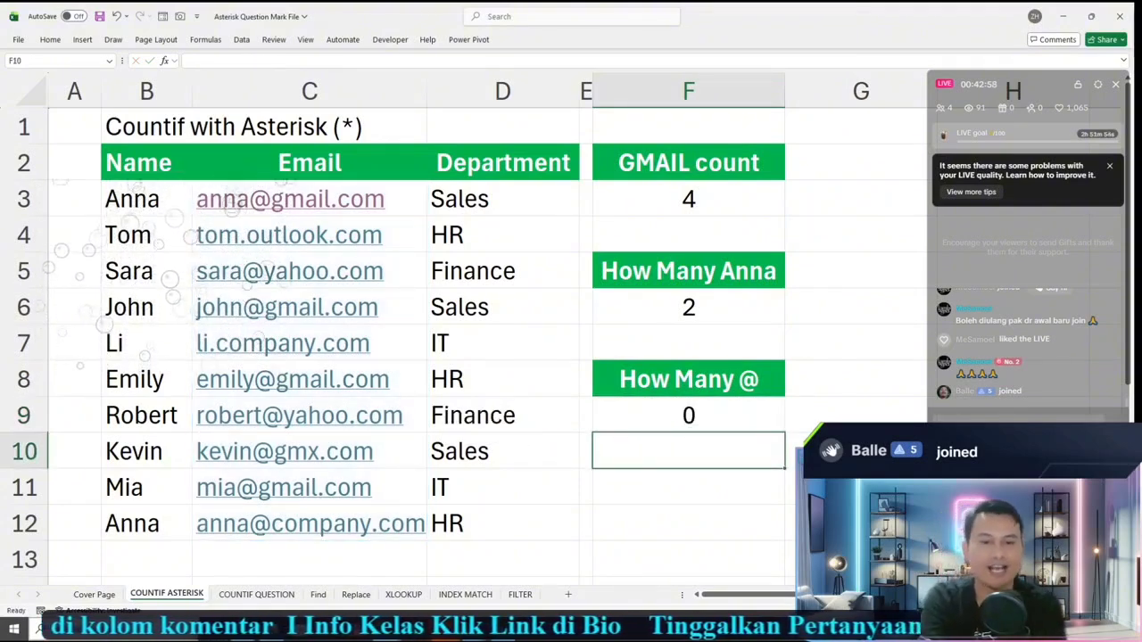
# Step: Put asterisks on both sides of the @ in the F9 criterion so it reads "*@*", and select the emails in C3:C12
pyautogui.press('Up')
pyautogui.press('F2')
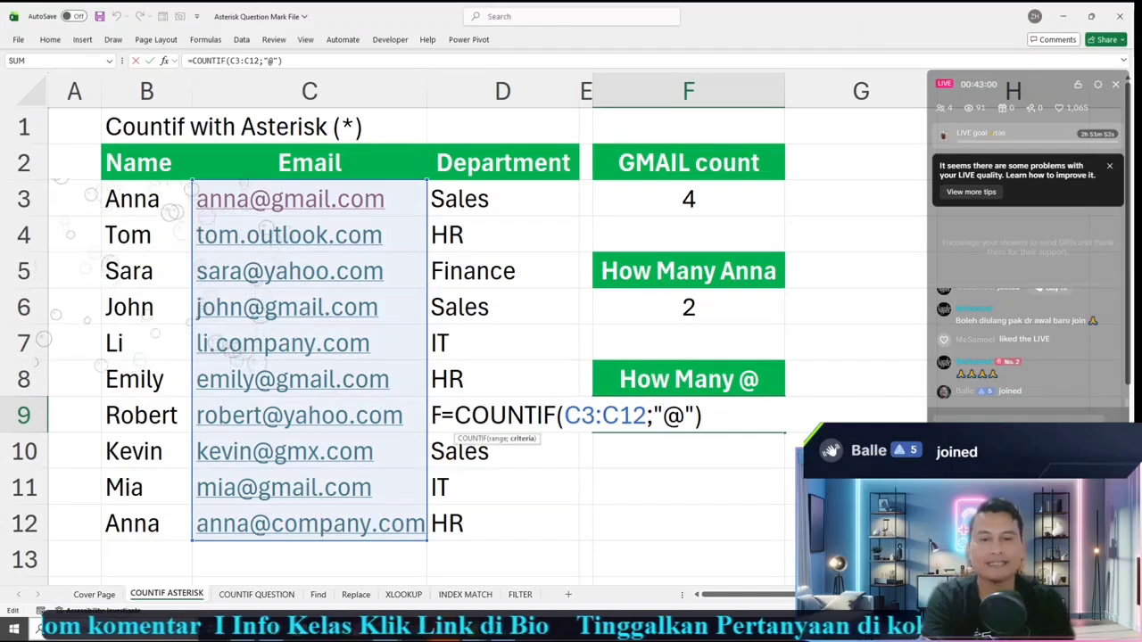
pyautogui.write('*@')
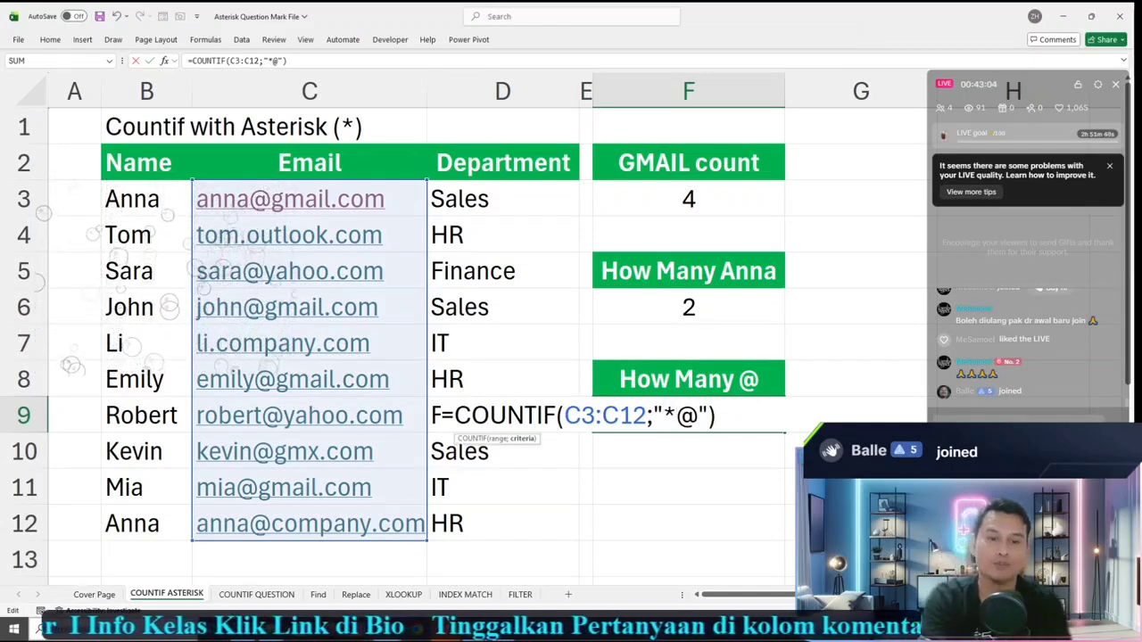
pyautogui.write('*')
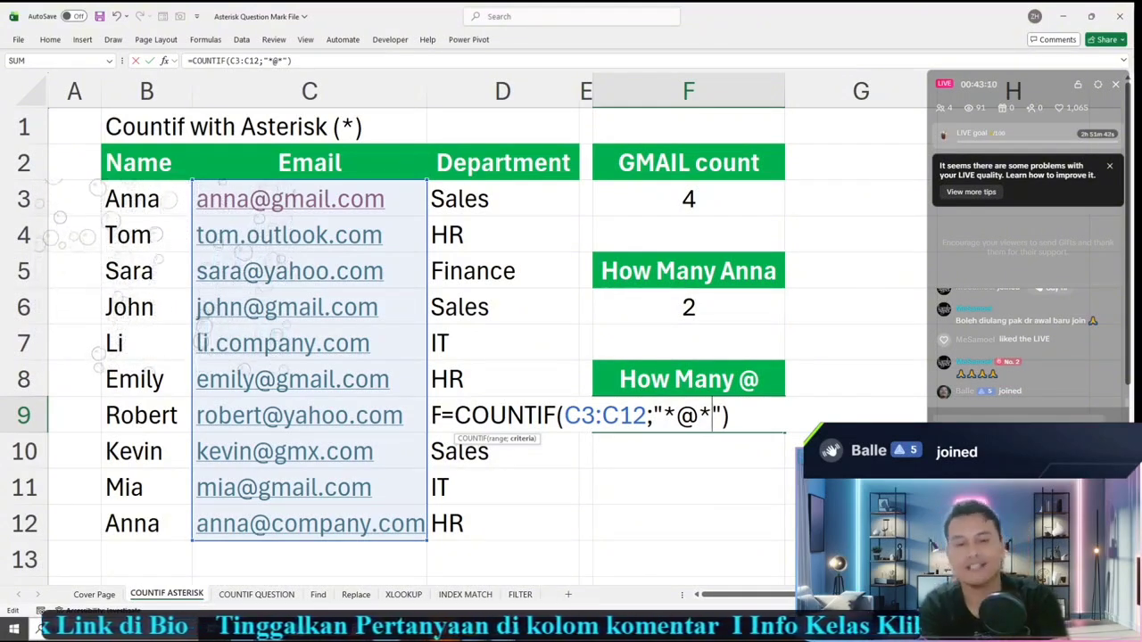
pyautogui.press('Return')
pyautogui.press('Up')
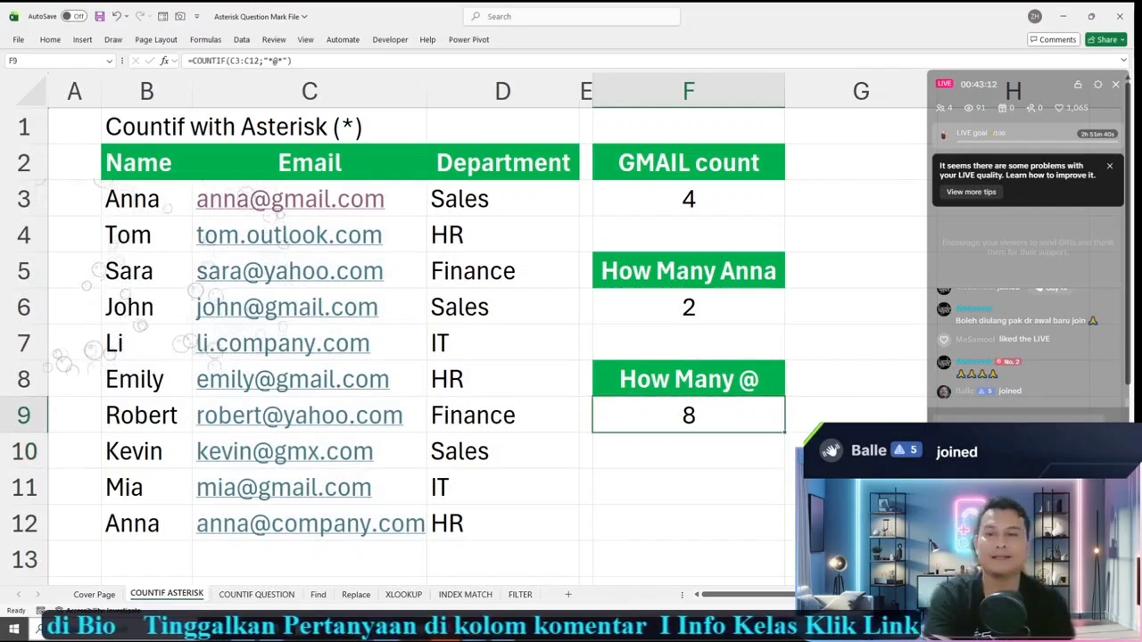
pyautogui.moveTo(290, 199); pyautogui.dragTo(290, 234)
pyautogui.hotkey('shift', 'Down')
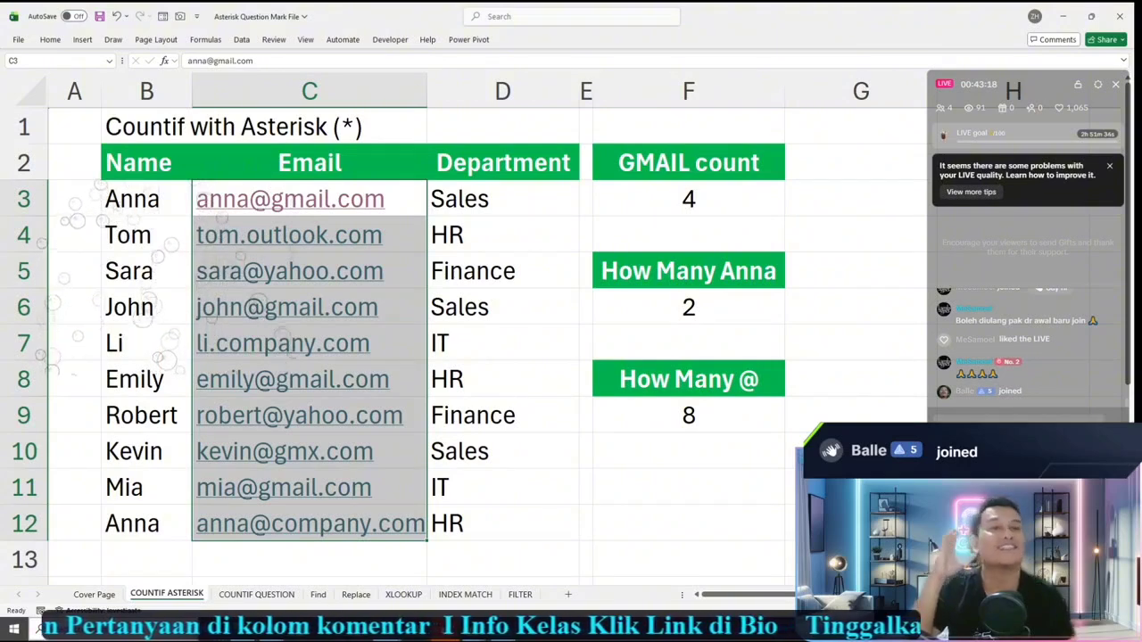
# Step: Switch to the COUNTIF QUESTION sheet and clear the Standard, Double and Triple Size Count results in F3, F6 and F9
pyautogui.hotkey('ctrl', 'pagedown')
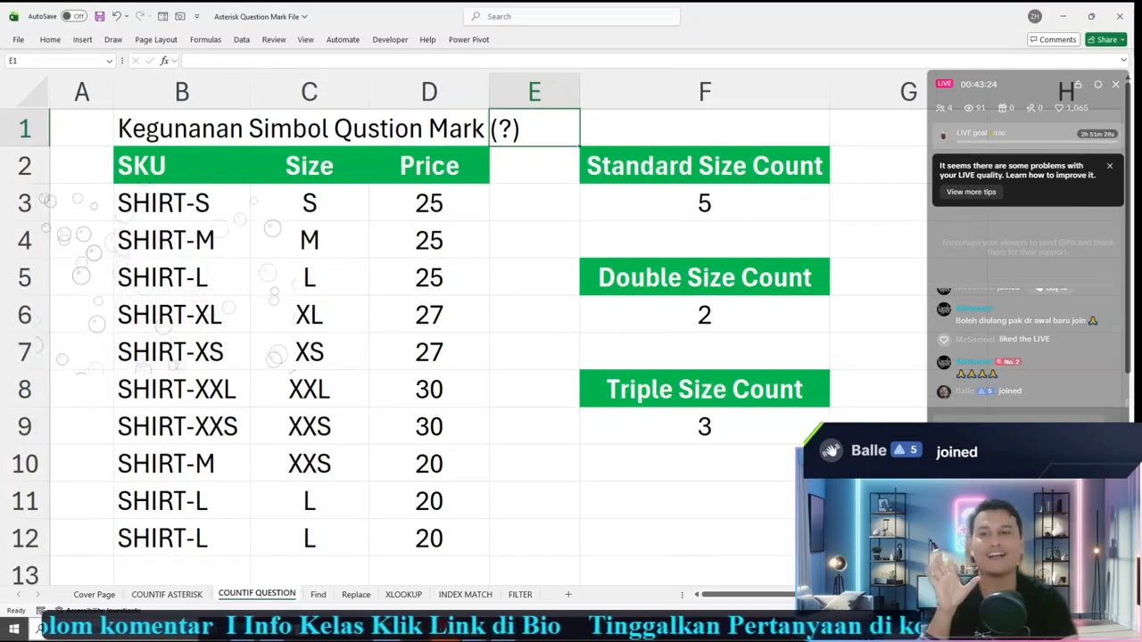
pyautogui.click(182, 128)
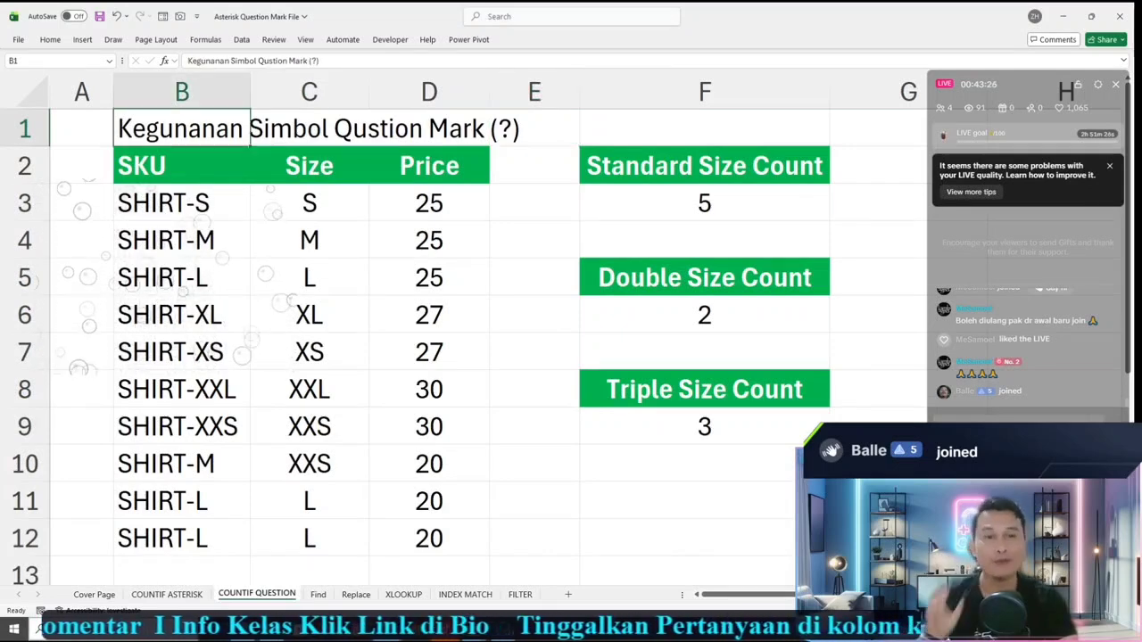
pyautogui.click(705, 203)
pyautogui.press('Delete')
pyautogui.click(705, 315)
pyautogui.press('Delete')
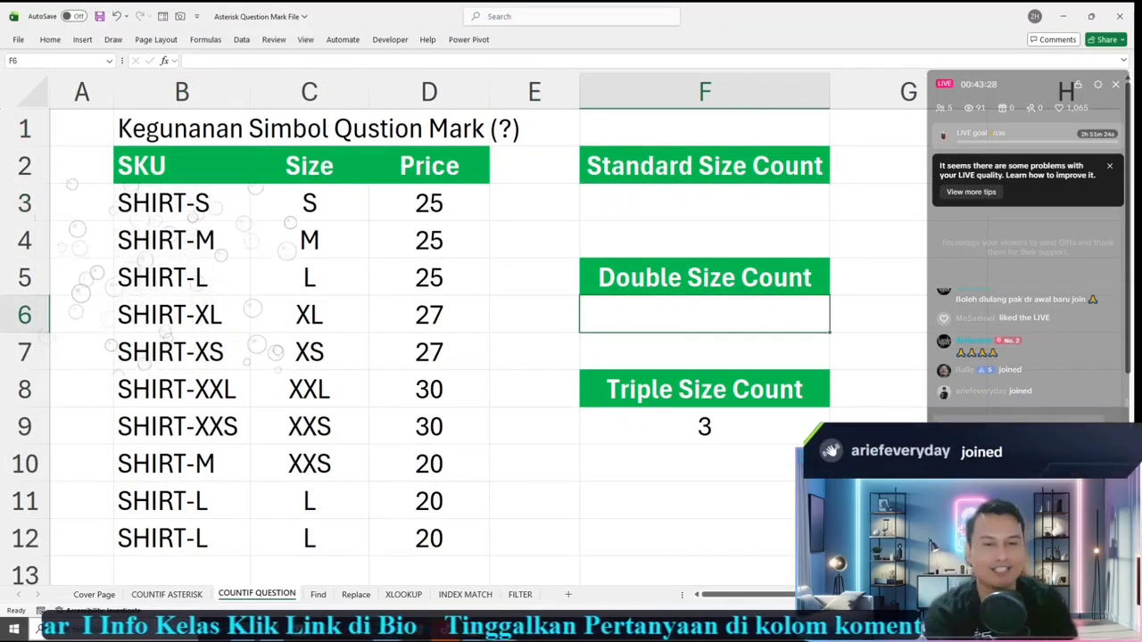
pyautogui.click(705, 426)
pyautogui.press('Delete')
pyautogui.click(705, 501)
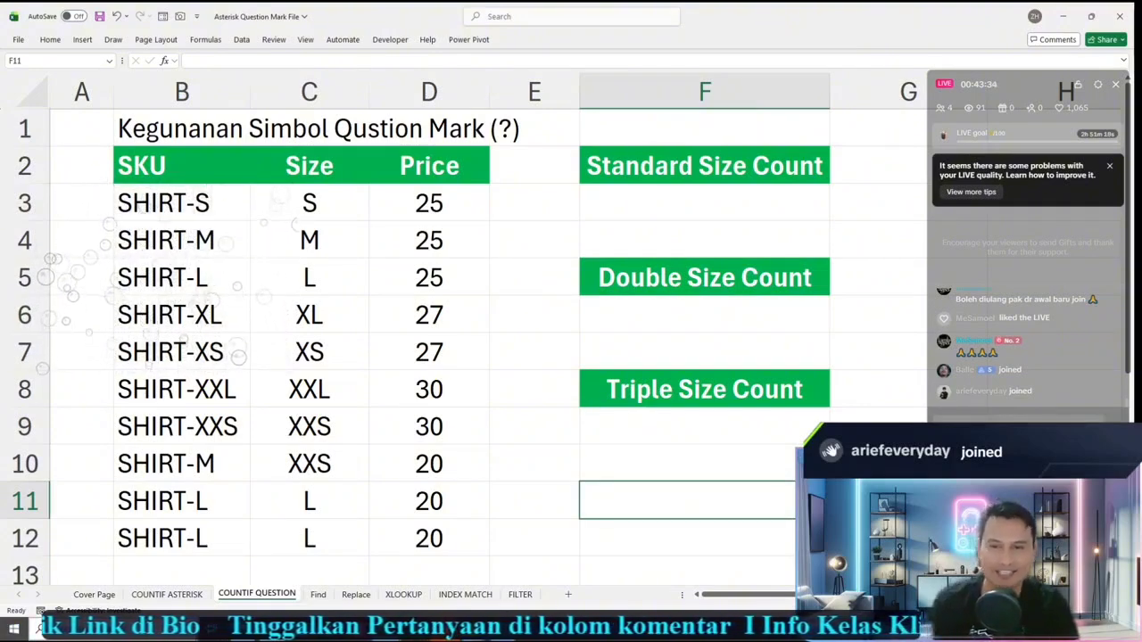
# Step: Examine the Size column for one-letter and two-letter sizes against the Standard, Double and Triple Size Count headings
pyautogui.click(309, 203)
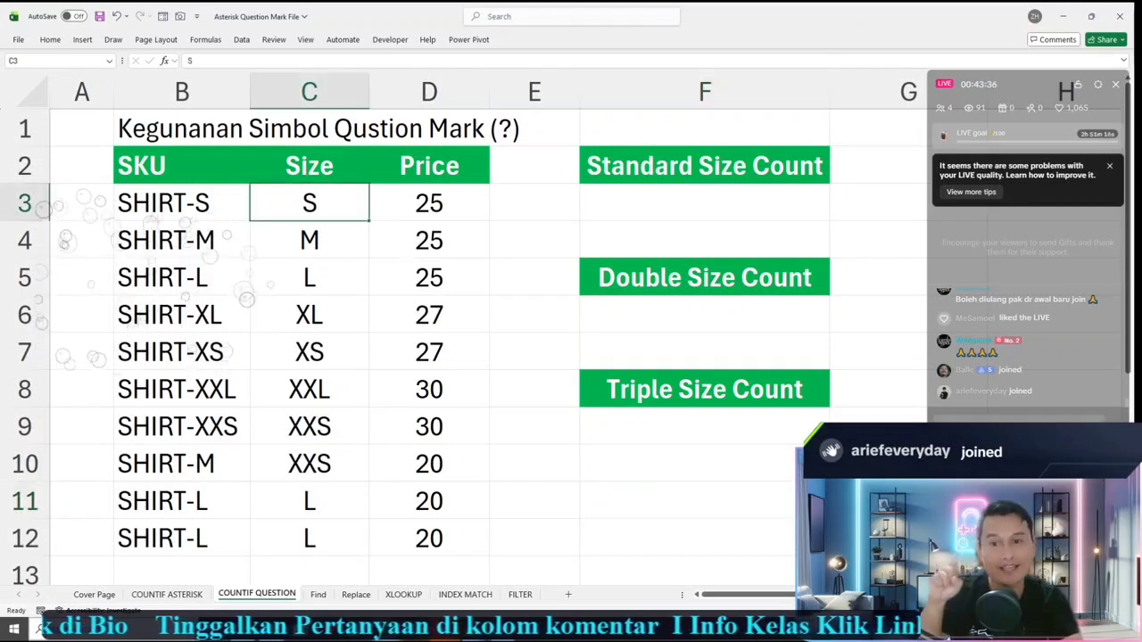
pyautogui.click(309, 240)
pyautogui.click(310, 277)
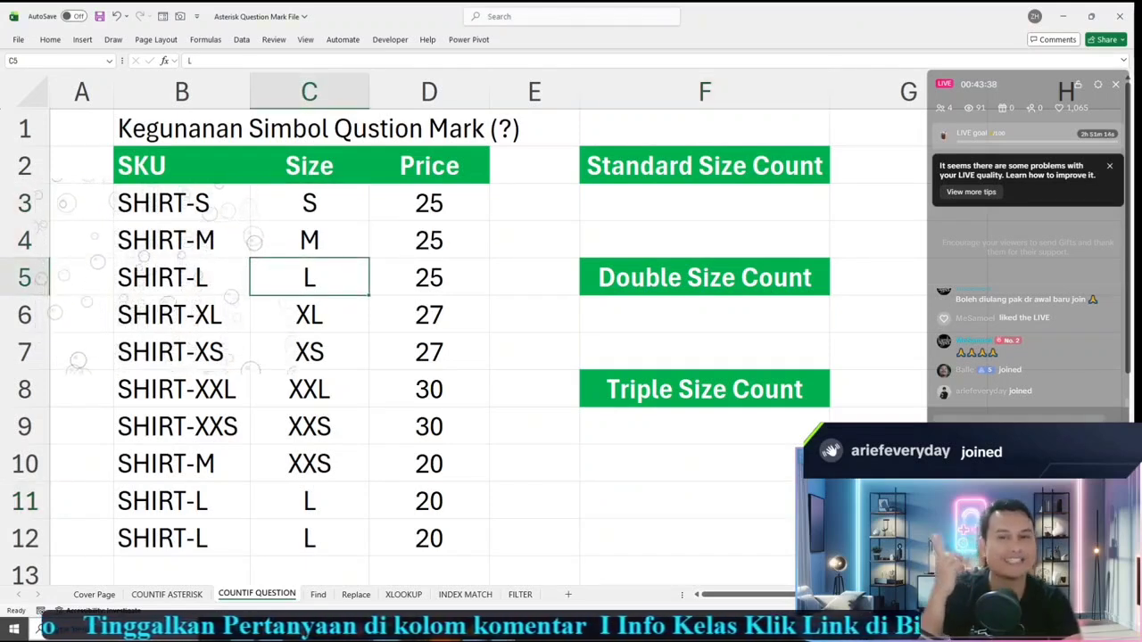
pyautogui.click(310, 502)
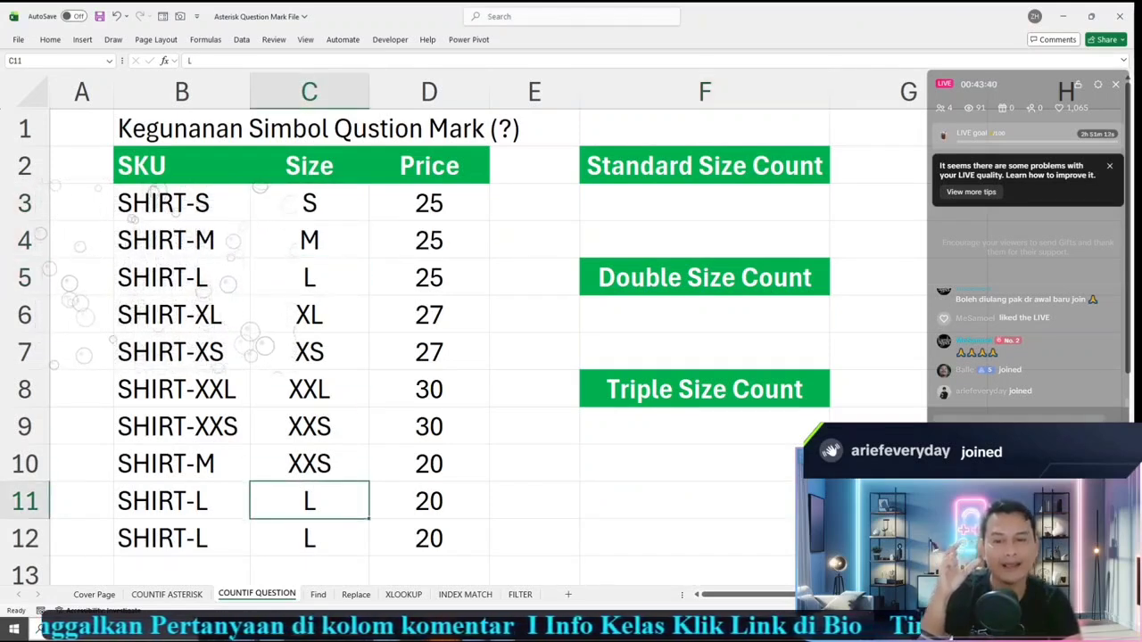
pyautogui.click(309, 538)
pyautogui.click(705, 278)
pyautogui.click(705, 315)
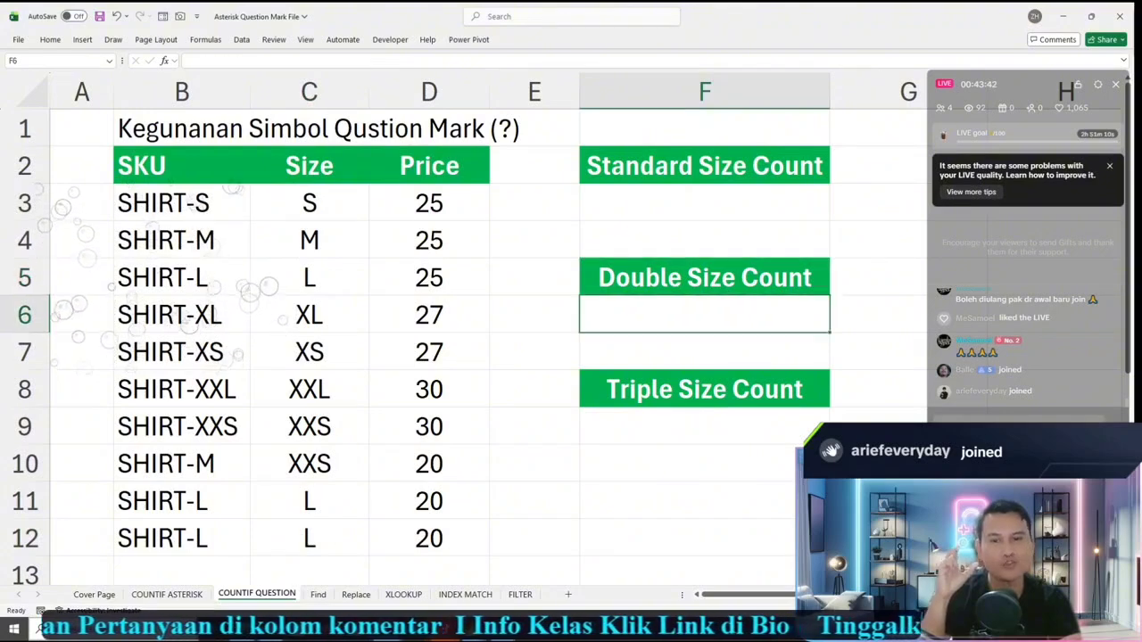
pyautogui.click(310, 315)
pyautogui.click(310, 352)
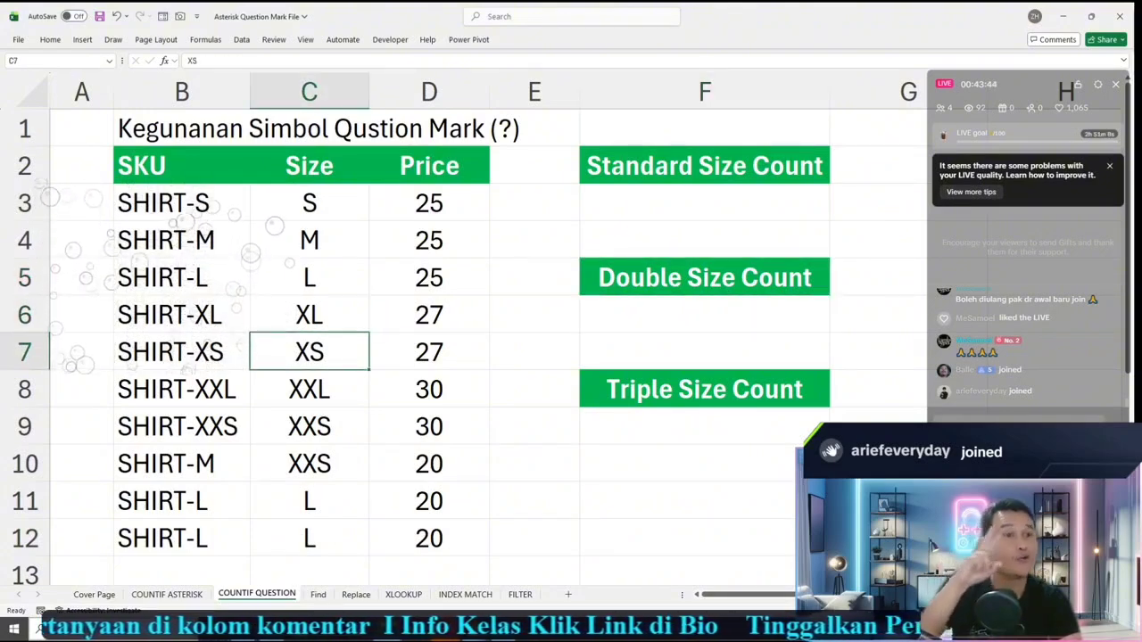
pyautogui.click(705, 390)
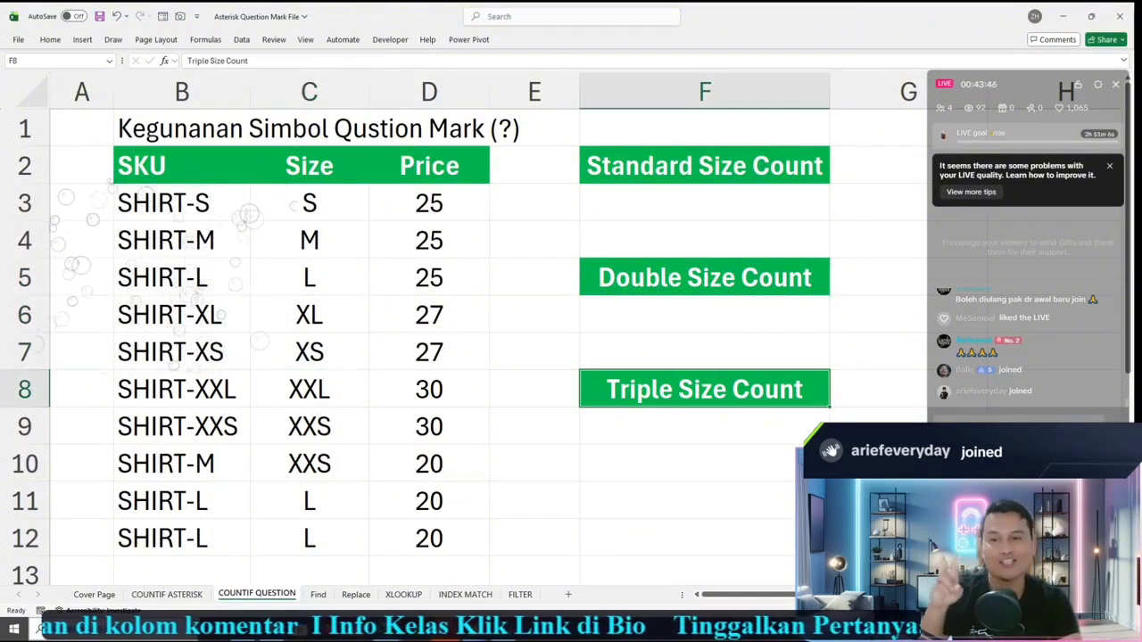
pyautogui.click(704, 204)
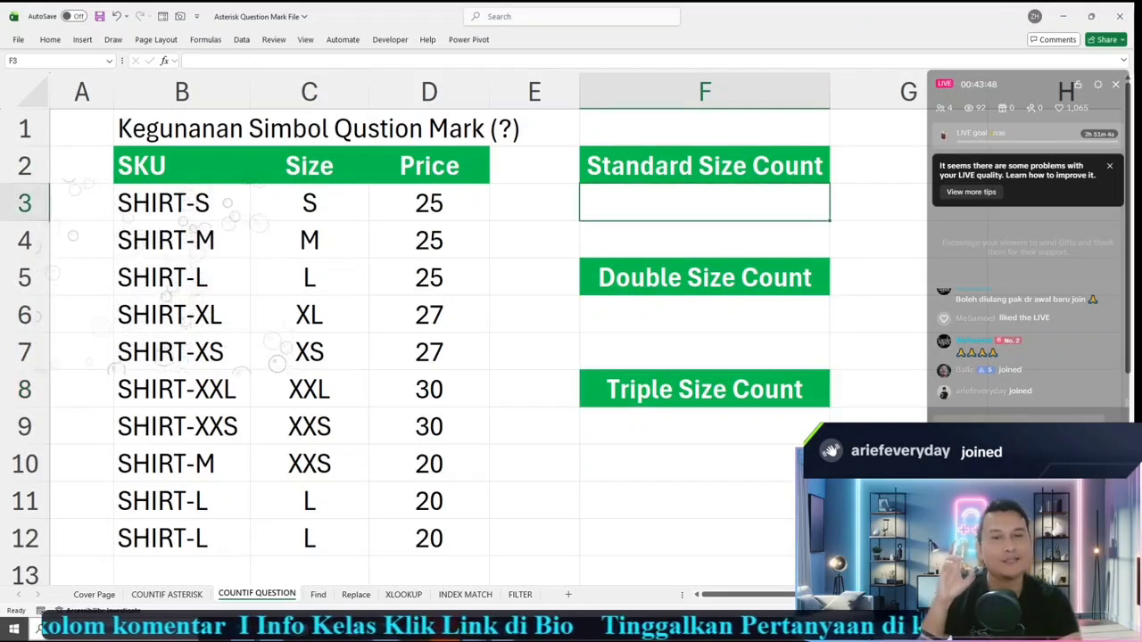
# Step: Enter a COUNTIF formula in F3 over the sizes in C3:C12 with "?" as the criterion for one-letter sizes
pyautogui.moveTo(310, 203); pyautogui.dragTo(309, 464)
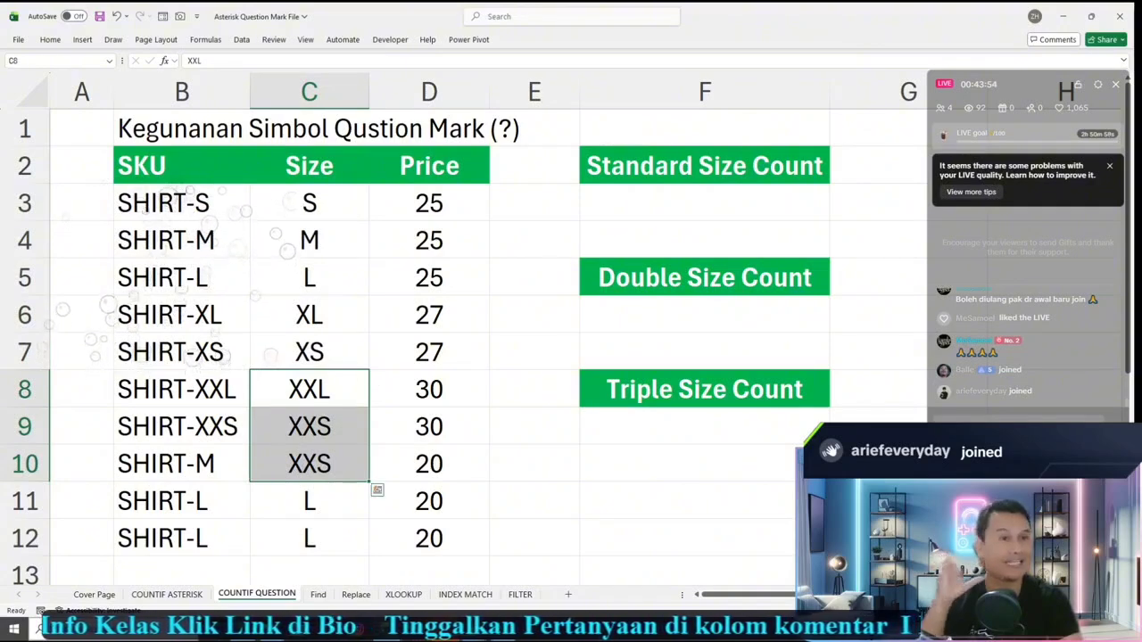
pyautogui.click(701, 537)
pyautogui.click(704, 203)
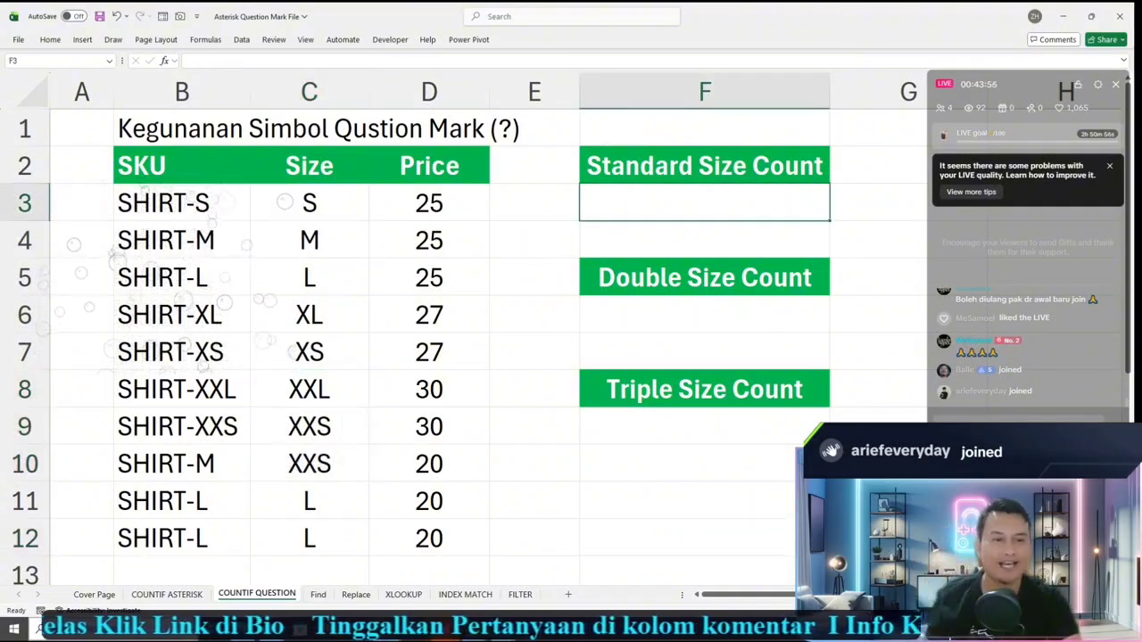
pyautogui.write('=')
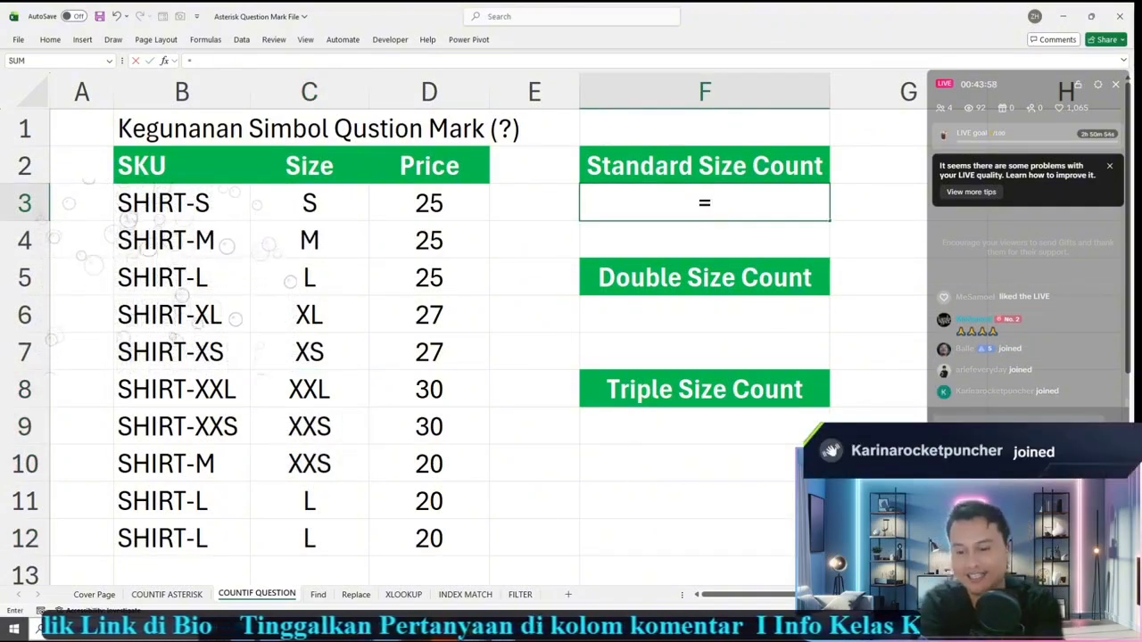
pyautogui.write('counti')
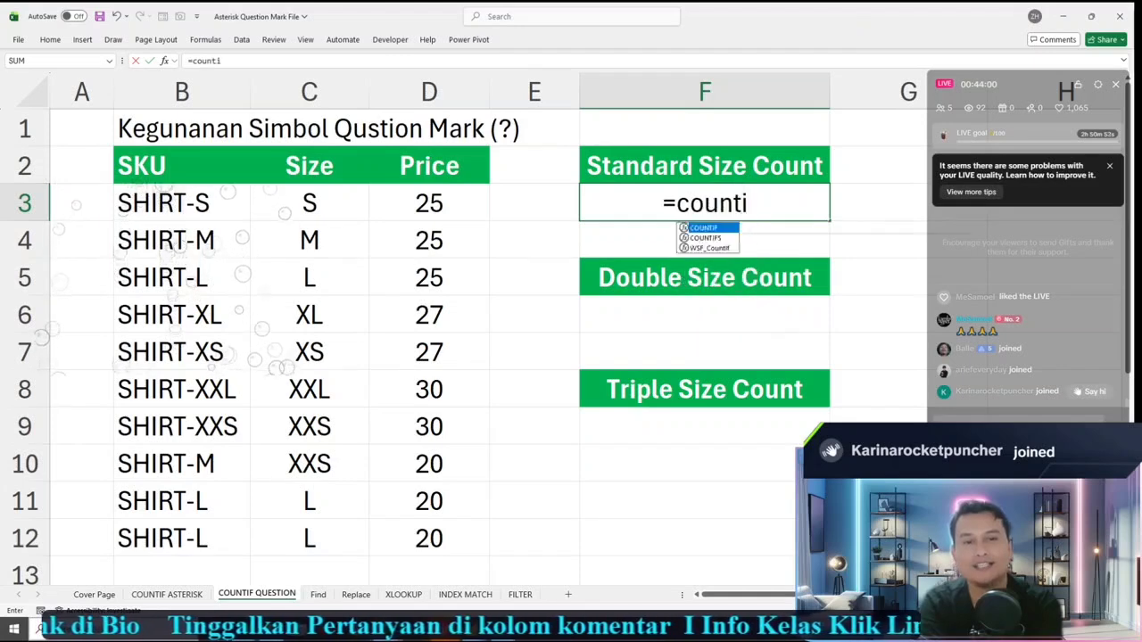
pyautogui.write('f(')
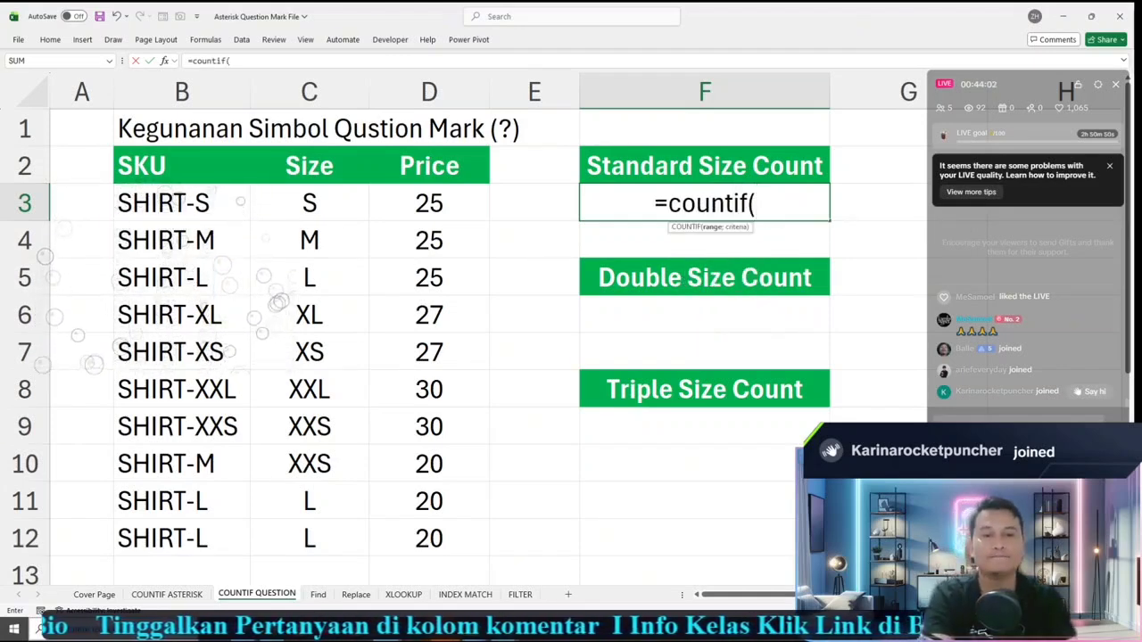
pyautogui.moveTo(309, 203); pyautogui.dragTo(356, 539)
pyautogui.write(';')
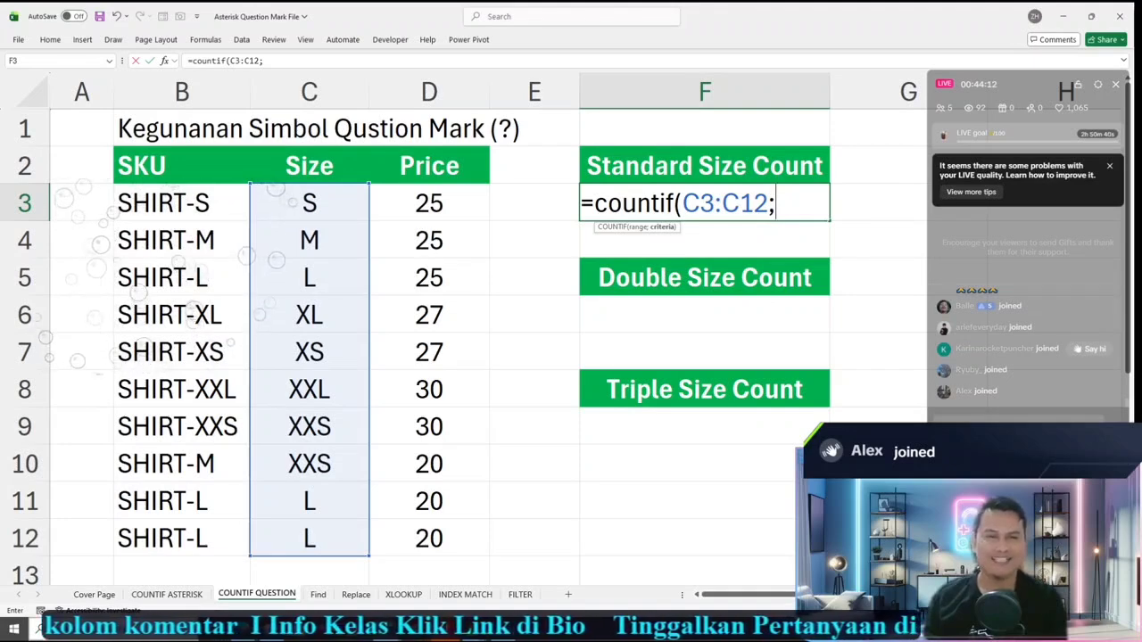
pyautogui.write('"')
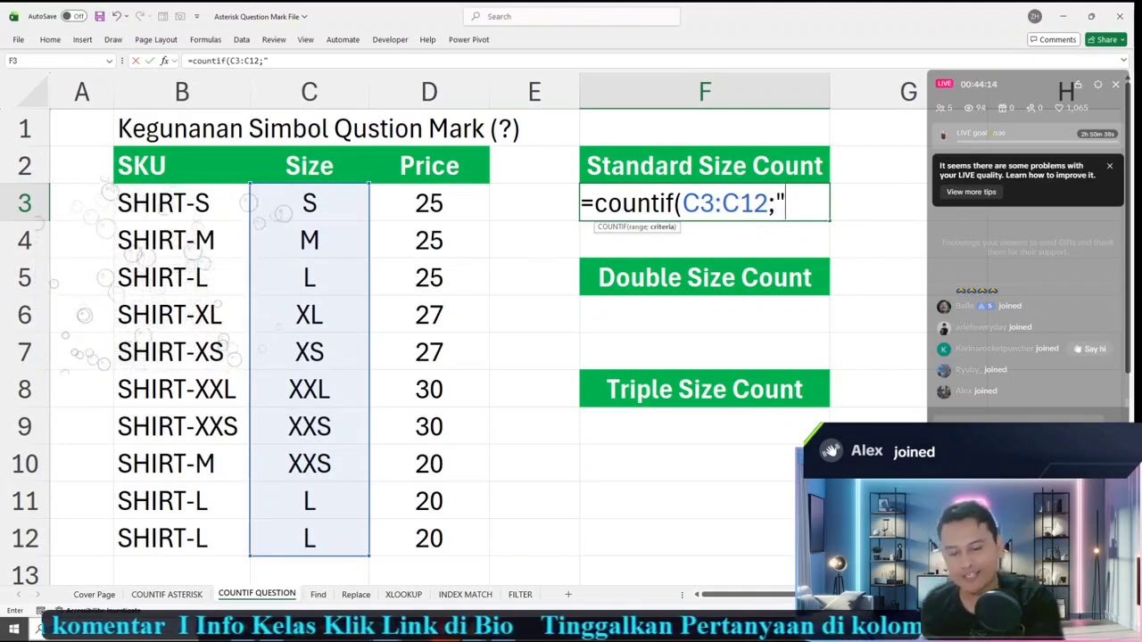
pyautogui.write('?"')
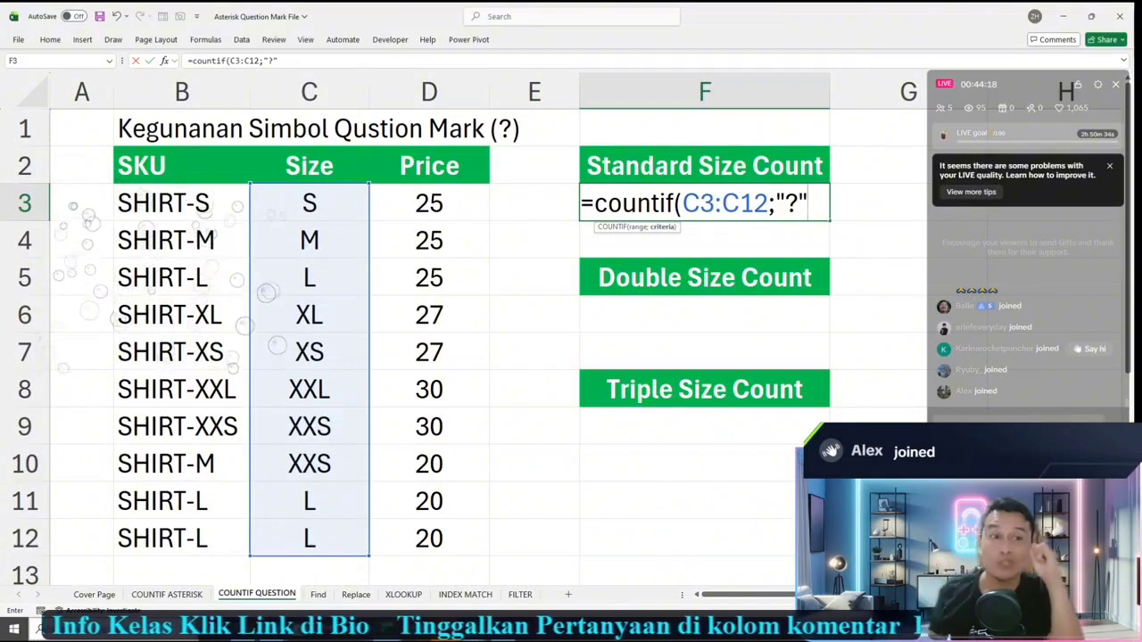
pyautogui.press('Return')
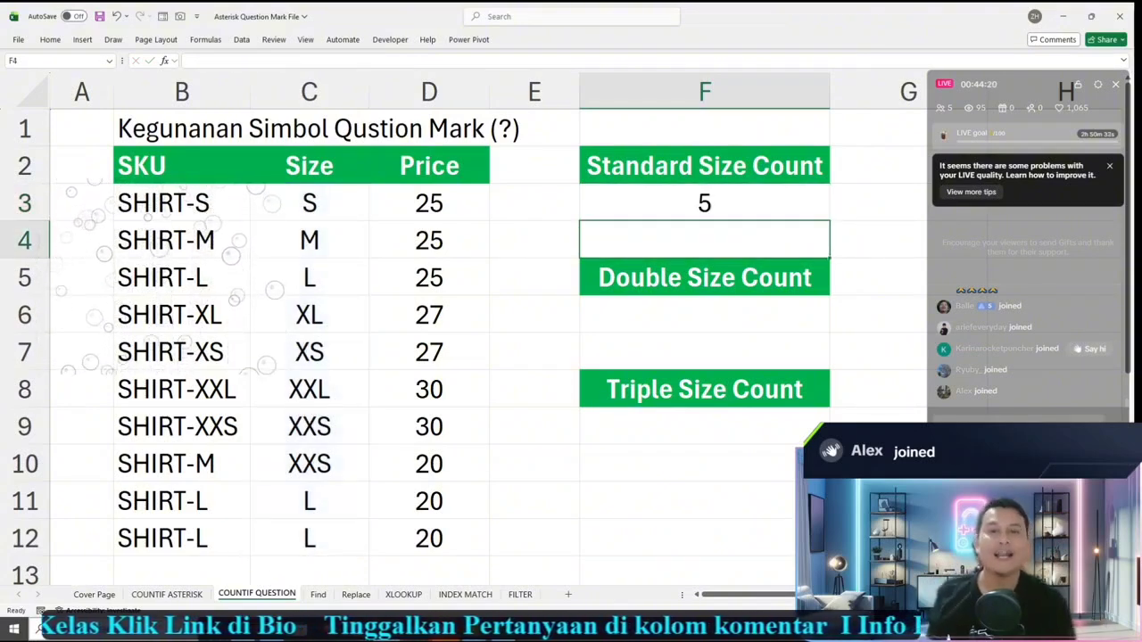
# Step: Check the Standard Size Count in F3 against the one-letter sizes in the Size column, cell by cell
pyautogui.click(705, 203)
pyautogui.click(310, 203)
pyautogui.click(309, 241)
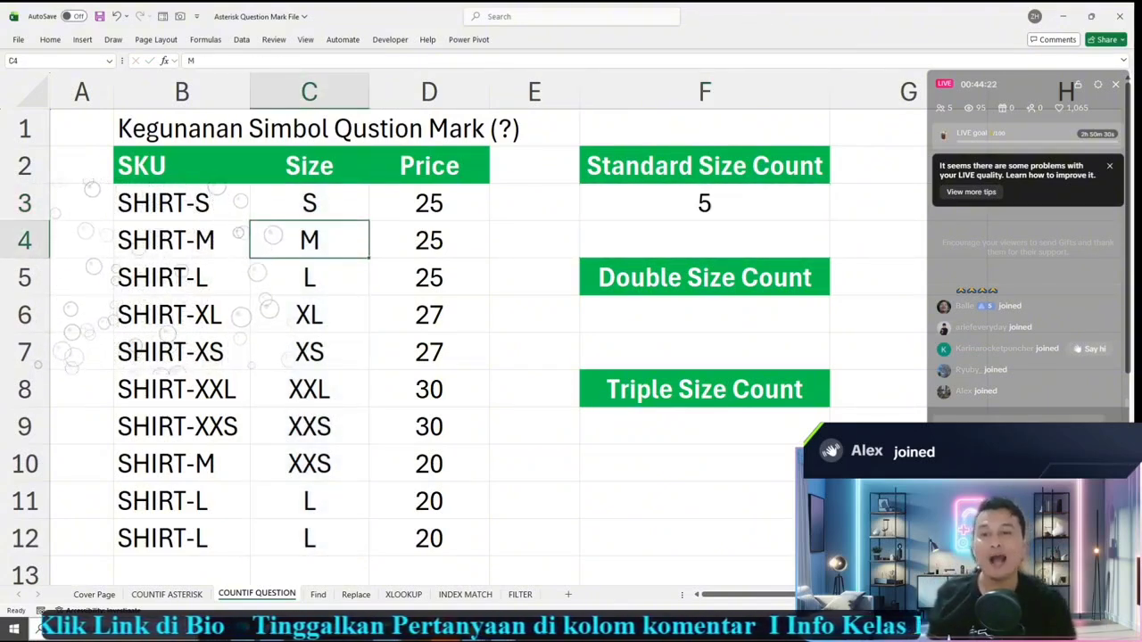
pyautogui.click(309, 277)
pyautogui.click(309, 501)
pyautogui.click(310, 539)
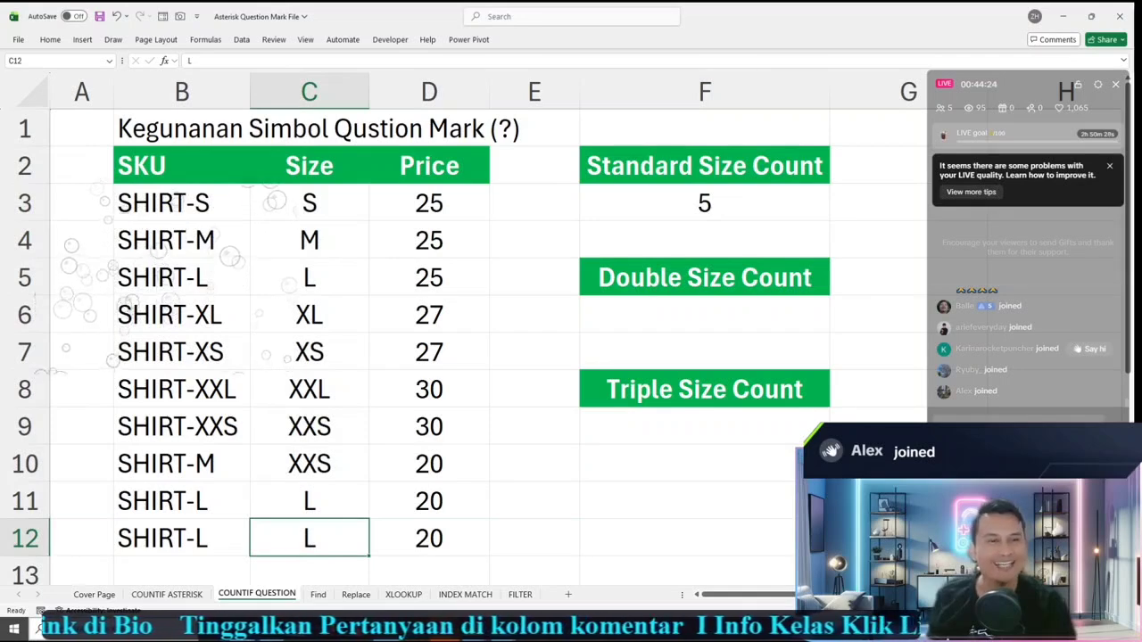
# Step: Enter a COUNTIF formula in F6 over C3:C12 with "??" as the criterion for two-letter sizes
pyautogui.click(705, 315)
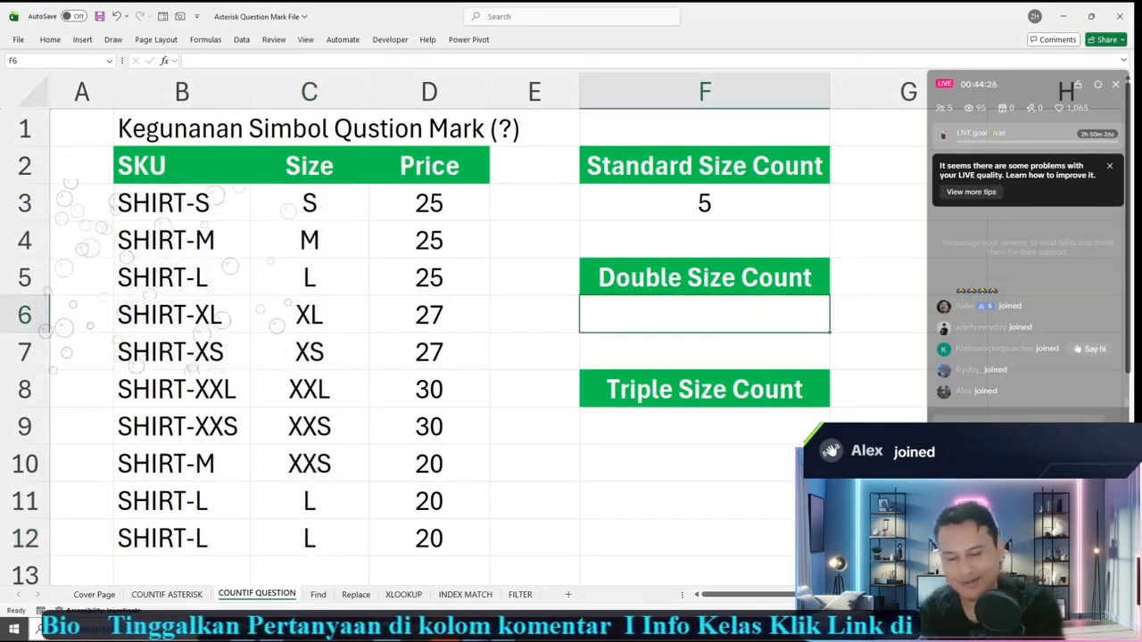
pyautogui.write('=countif')
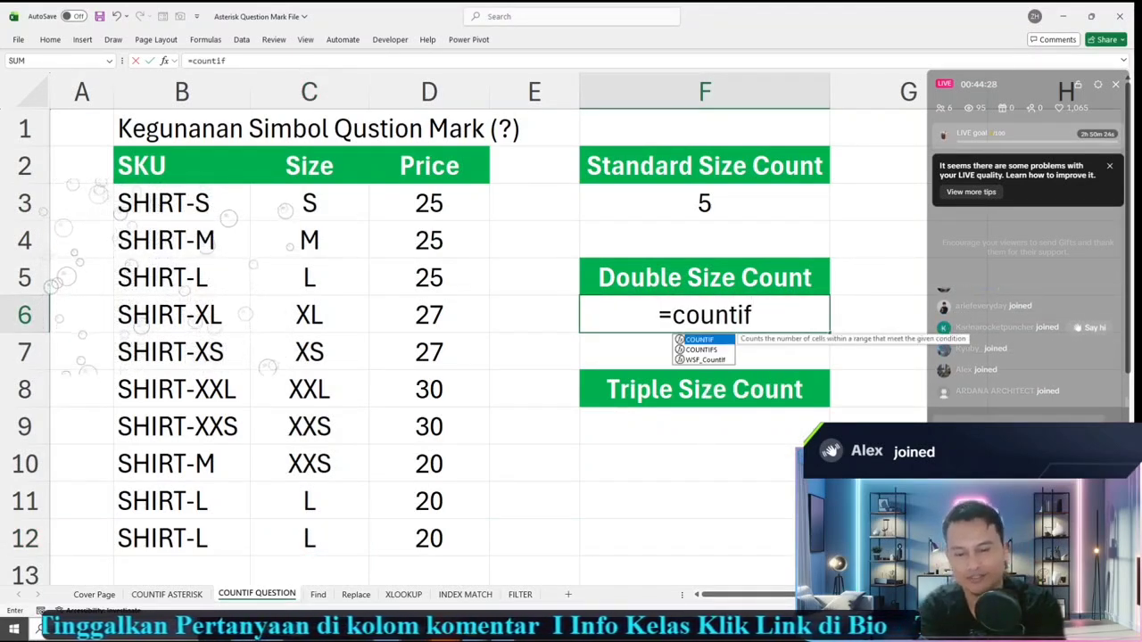
pyautogui.write('(')
pyautogui.moveTo(309, 203); pyautogui.dragTo(309, 538)
pyautogui.write(';')
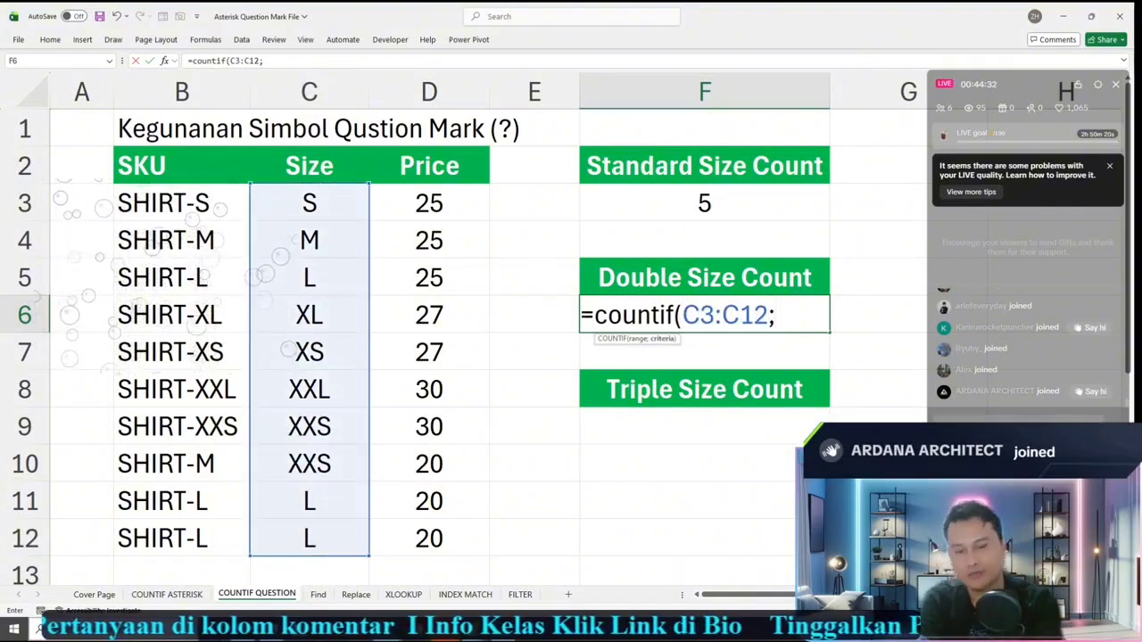
pyautogui.write('"??')
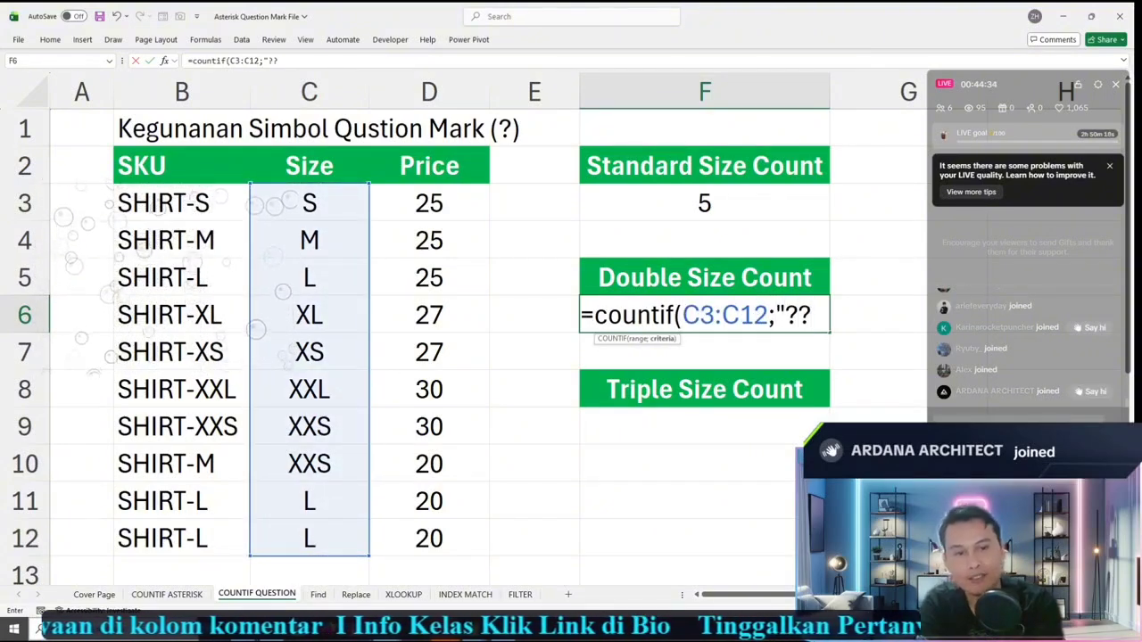
pyautogui.write('"')
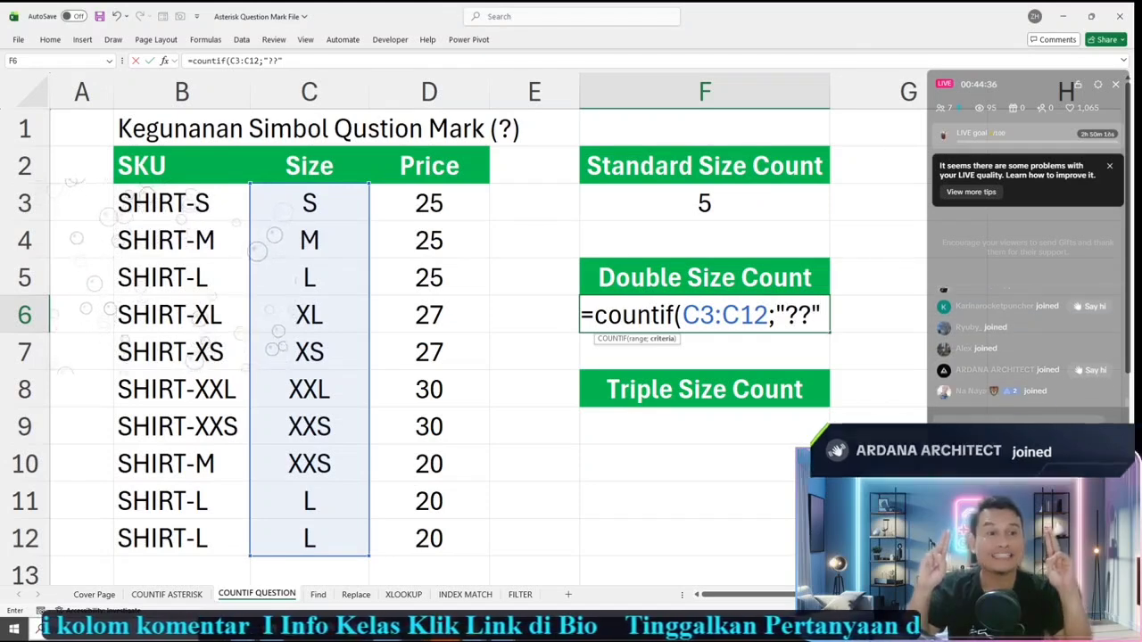
pyautogui.press('Return')
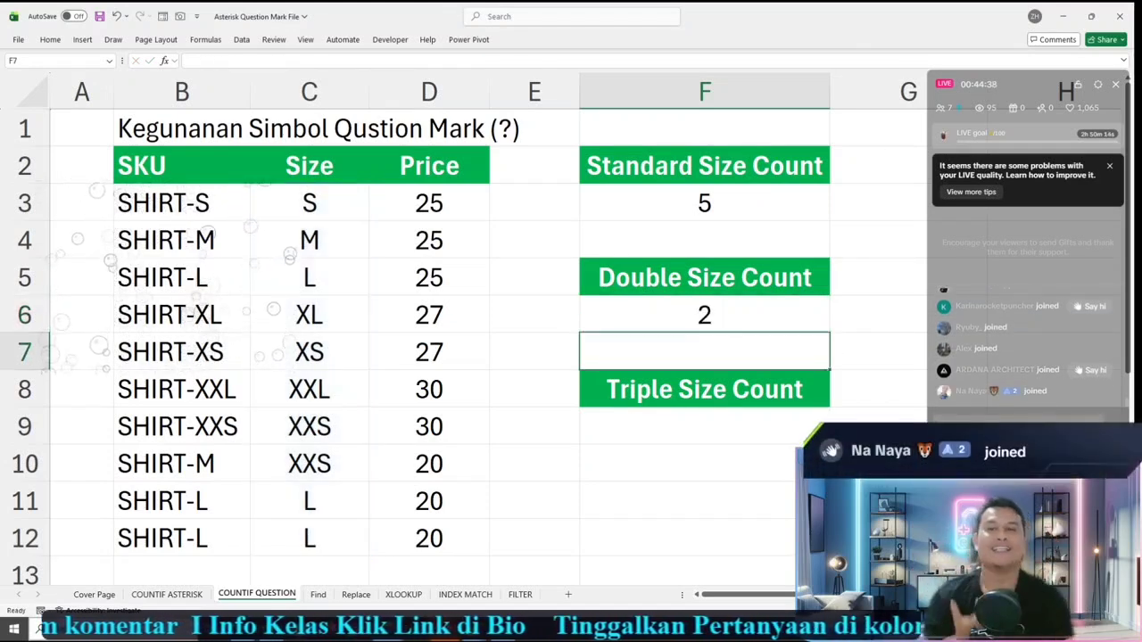
# Step: Check the Double Size Count in F6 against the two-letter sizes in C6 and C7
pyautogui.click(704, 315)
pyautogui.click(309, 352)
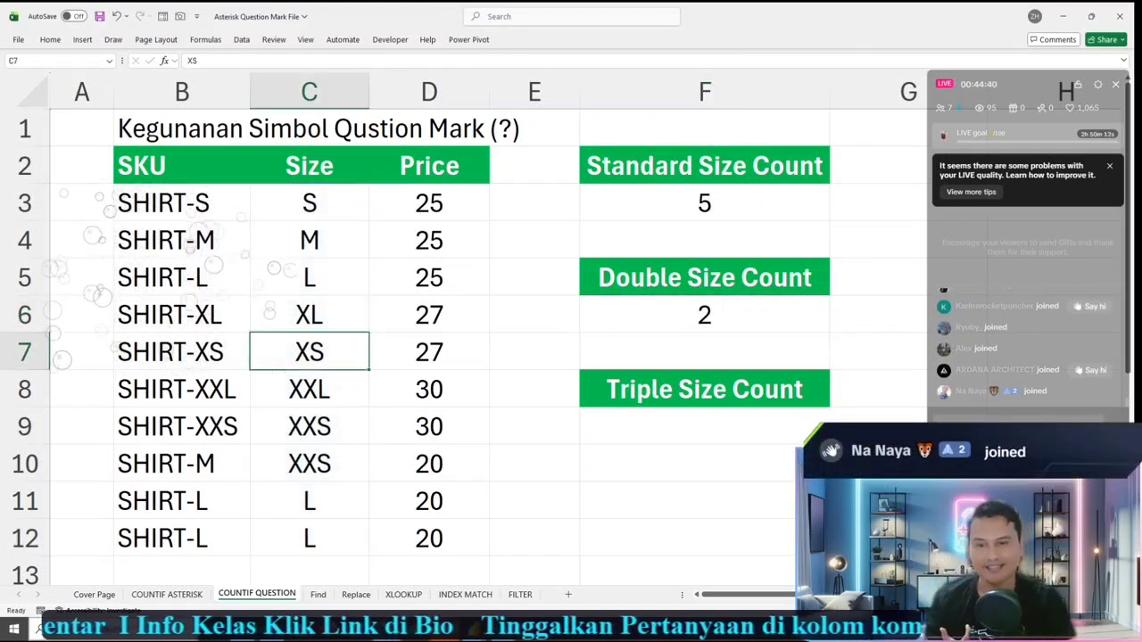
pyautogui.click(309, 315)
pyautogui.click(309, 352)
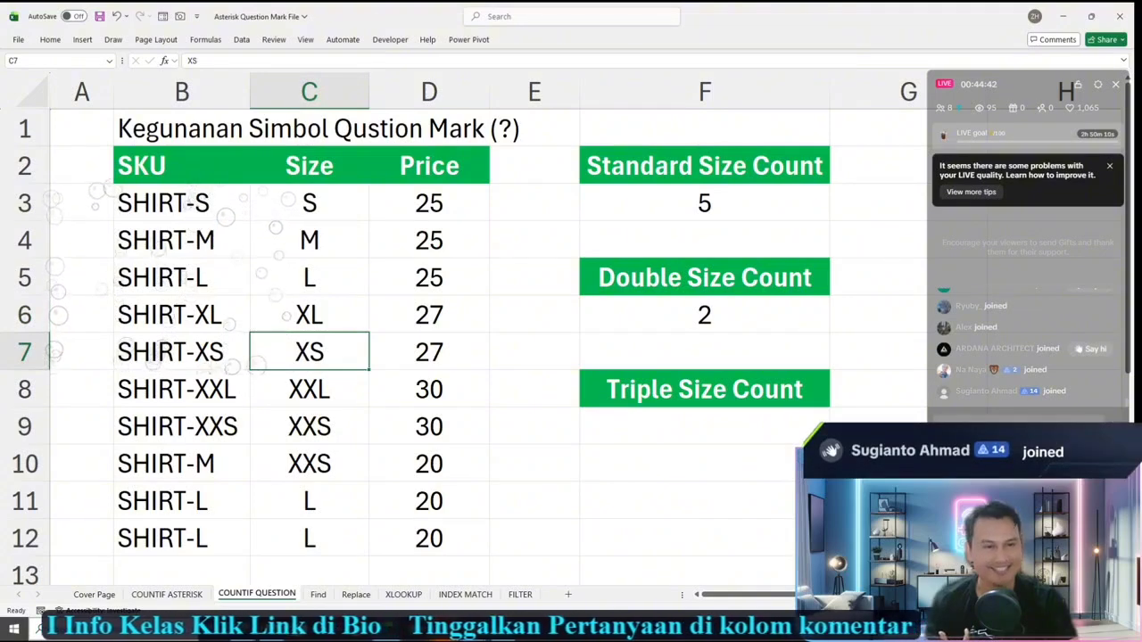
# Step: Enter a COUNTIF formula in F9 over C3:C12 with "???" as the criterion for three-letter sizes
pyautogui.click(704, 427)
pyautogui.write('=co8u')
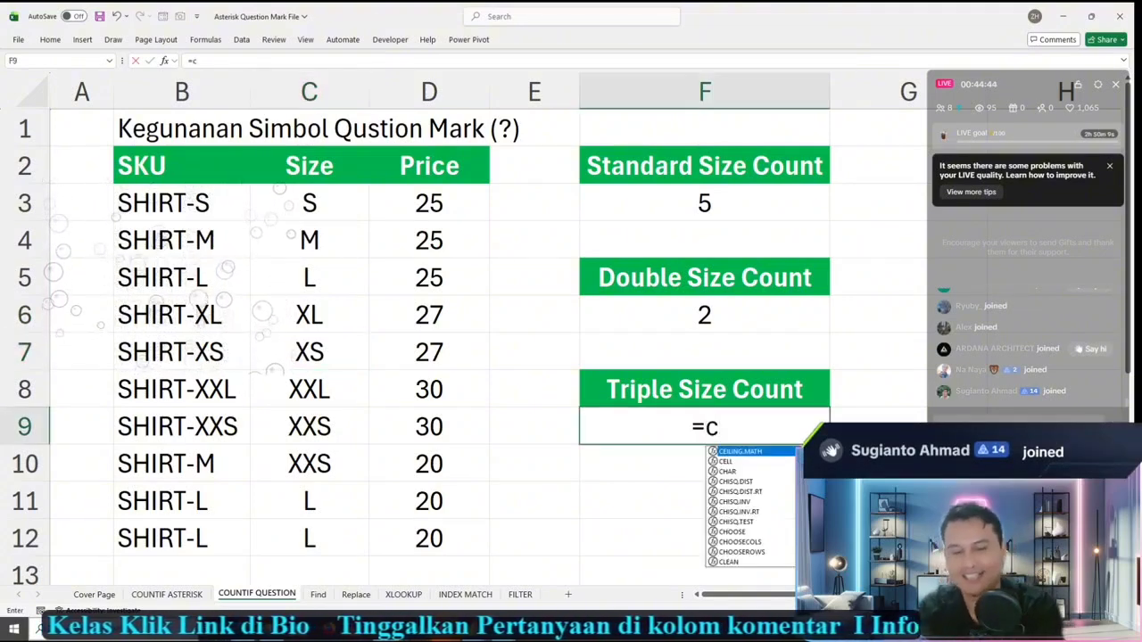
pyautogui.press('BackSpace')
pyautogui.press('BackSpace')
pyautogui.press('BackSpace')
pyautogui.write('ounbtif')
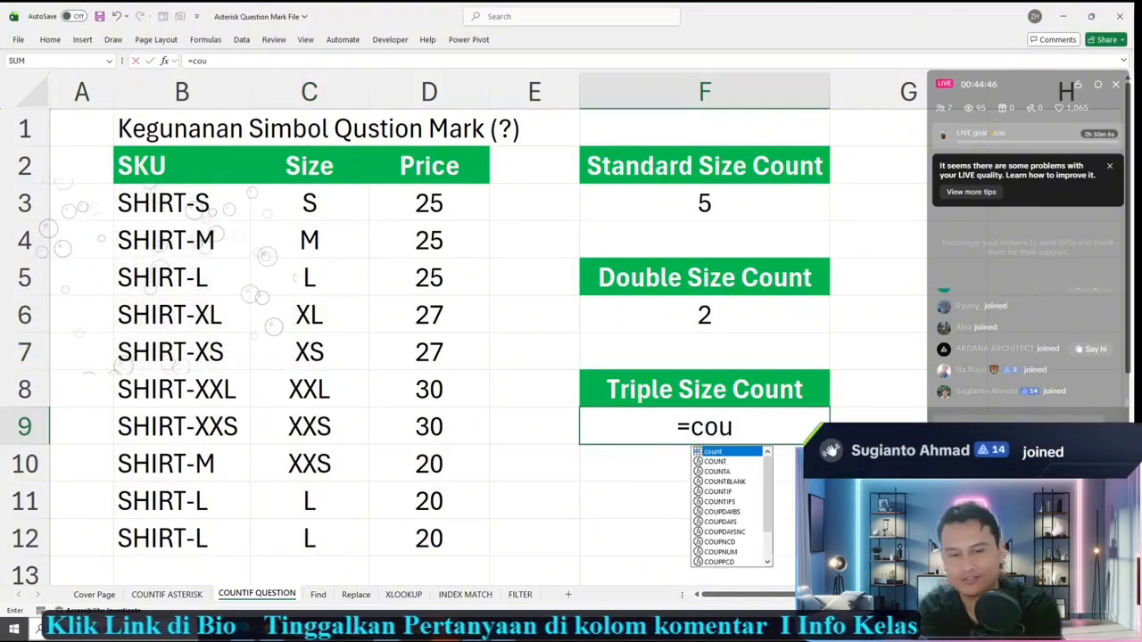
pyautogui.press('BackSpace')
pyautogui.press('BackSpace')
pyautogui.press('BackSpace')
pyautogui.press('BackSpace')
pyautogui.press('BackSpace')
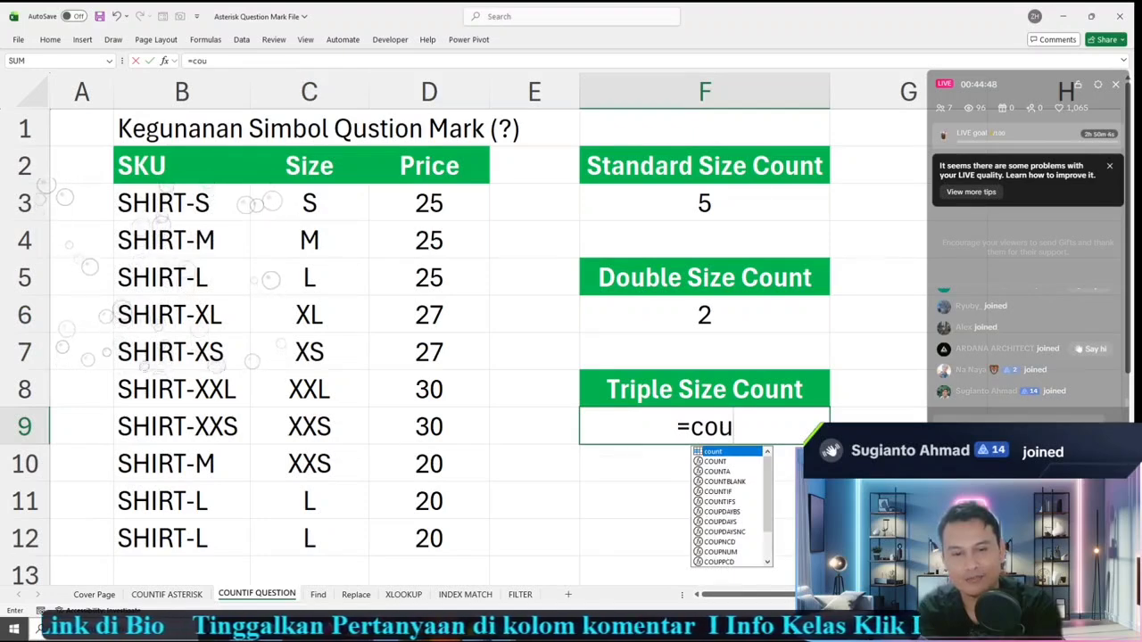
pyautogui.write('ntif(')
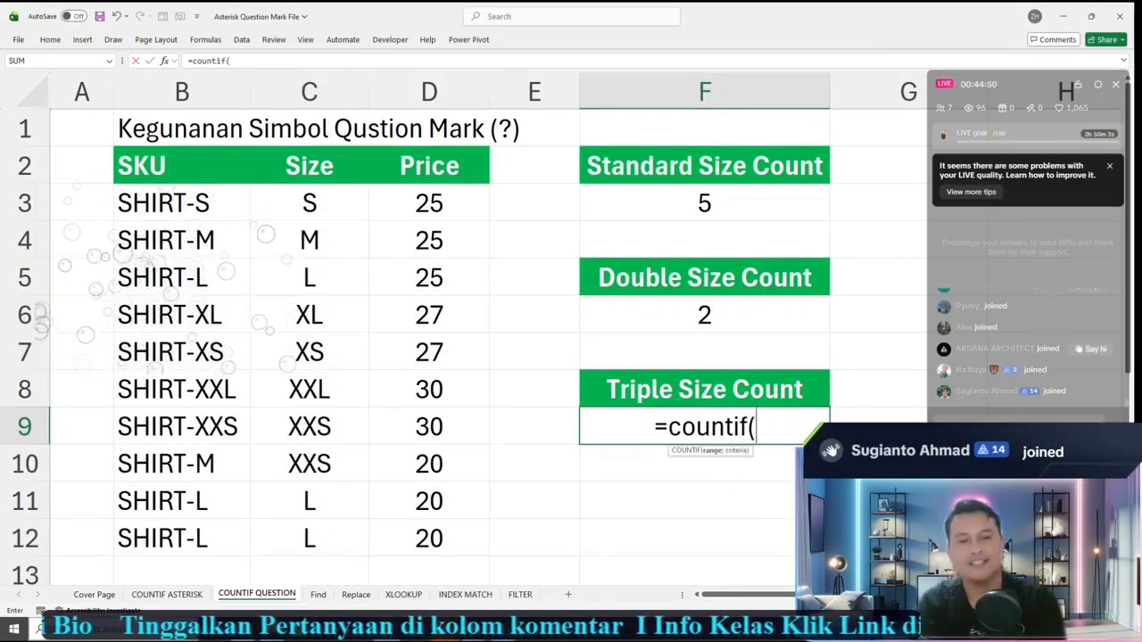
pyautogui.moveTo(357, 200); pyautogui.dragTo(364, 541)
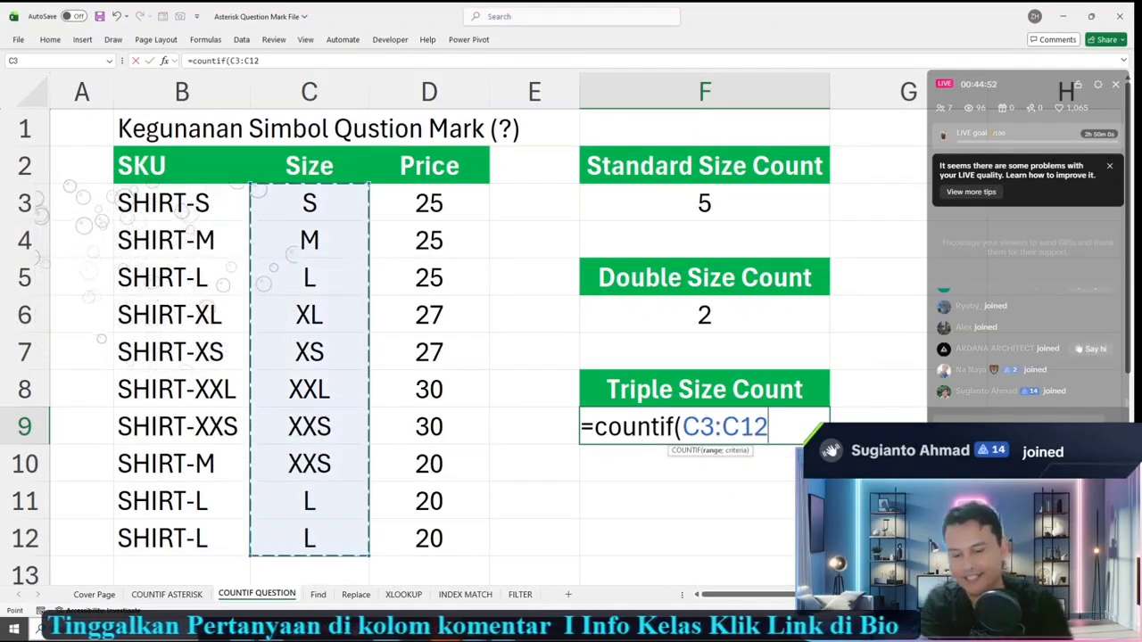
pyautogui.write(';')
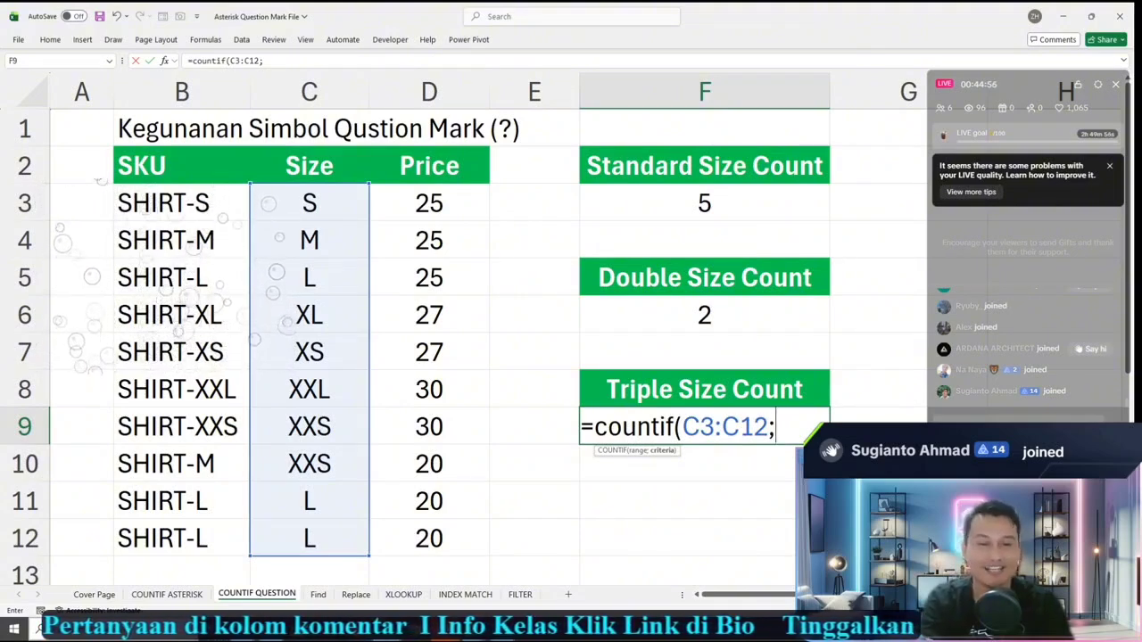
pyautogui.write('"?')
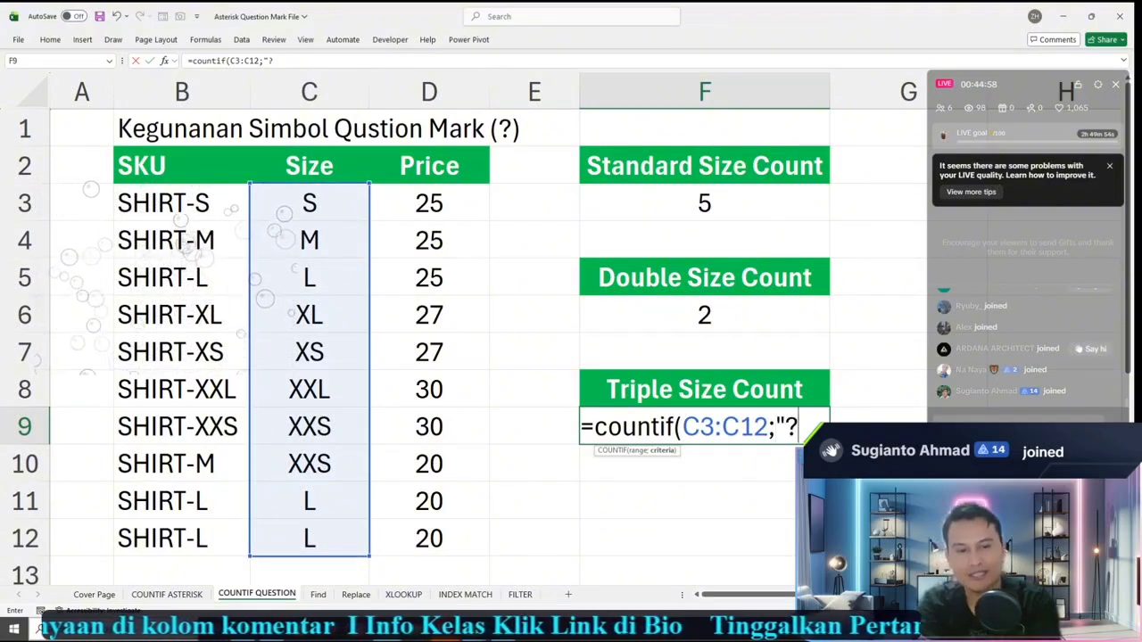
pyautogui.write('??")')
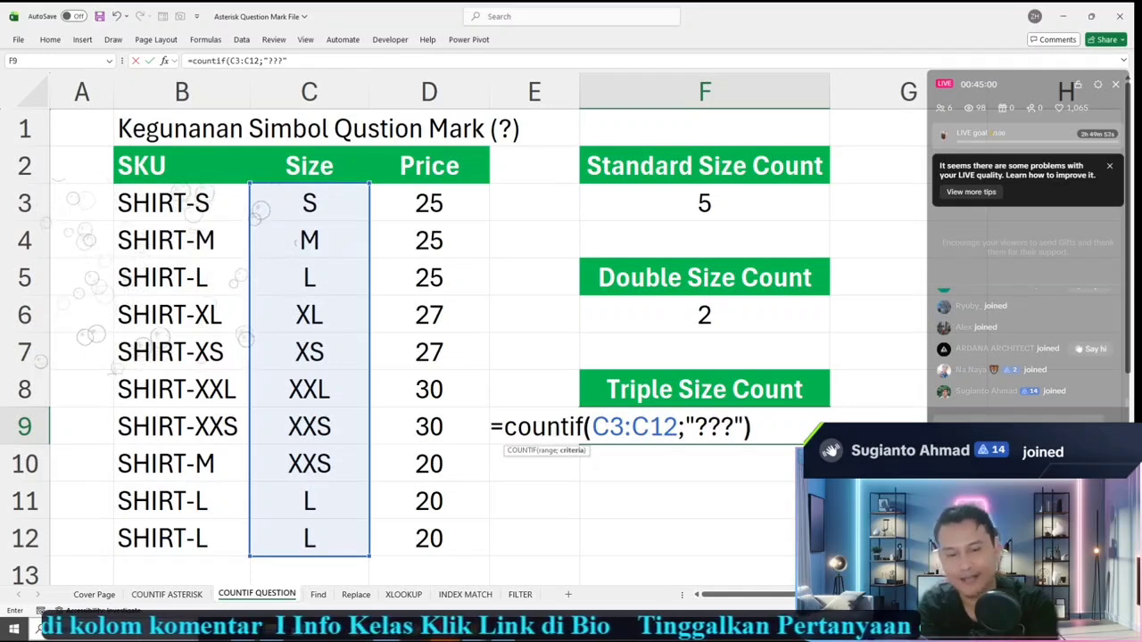
pyautogui.press('Return')
pyautogui.press('Up')
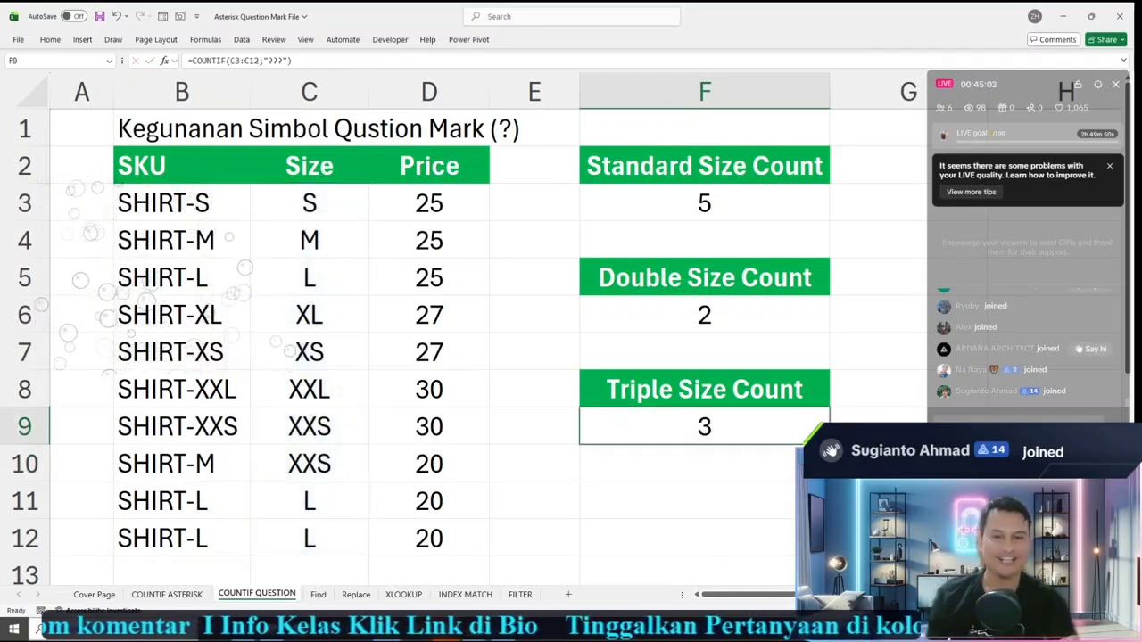
# Step: Check the Triple Size Count against the three-letter sizes in C8, C9 and C10
pyautogui.click(310, 389)
pyautogui.click(309, 427)
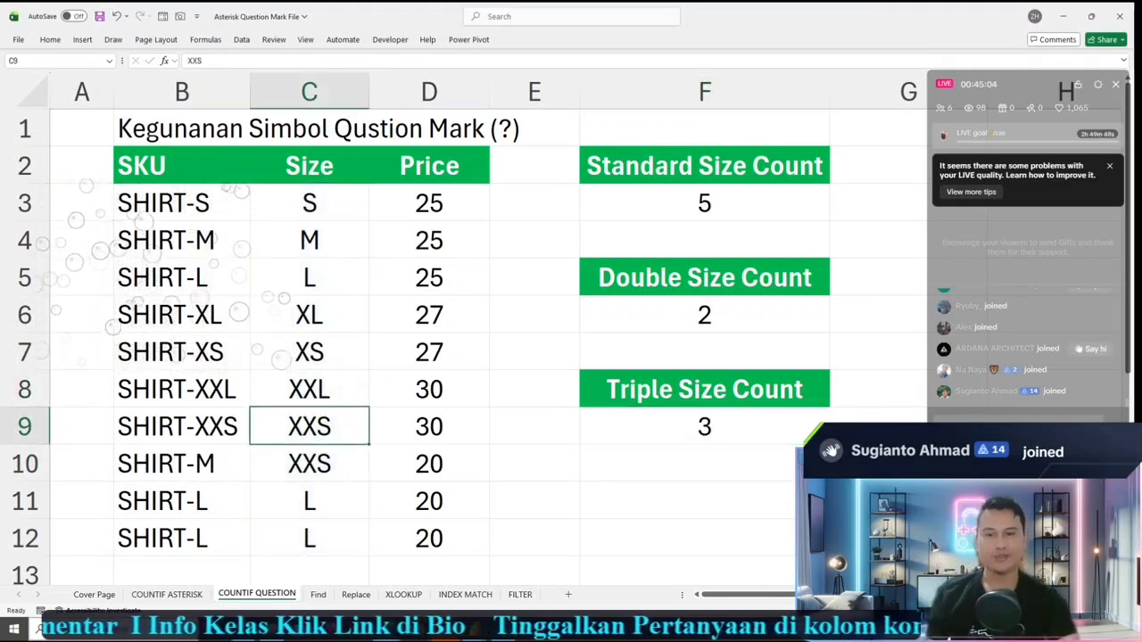
pyautogui.click(309, 464)
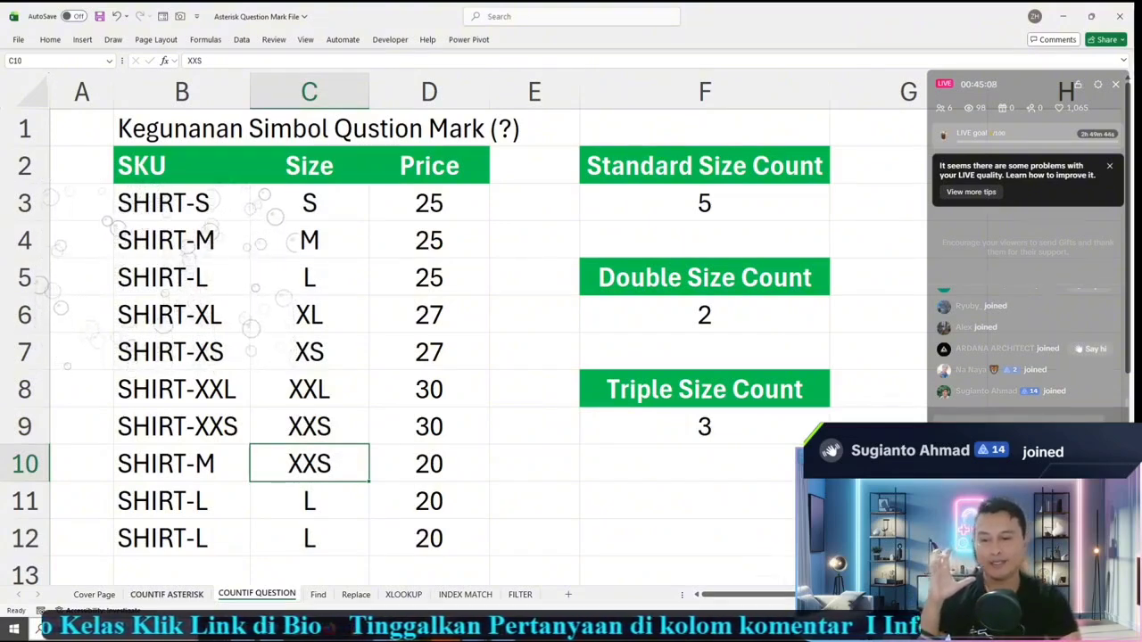
# Step: Review the title row of the COUNTIF ASTERISK sheet, then return to the COUNTIF QUESTION sheet for comparison
pyautogui.hotkey('ctrl', 'pageup')
pyautogui.click(147, 127)
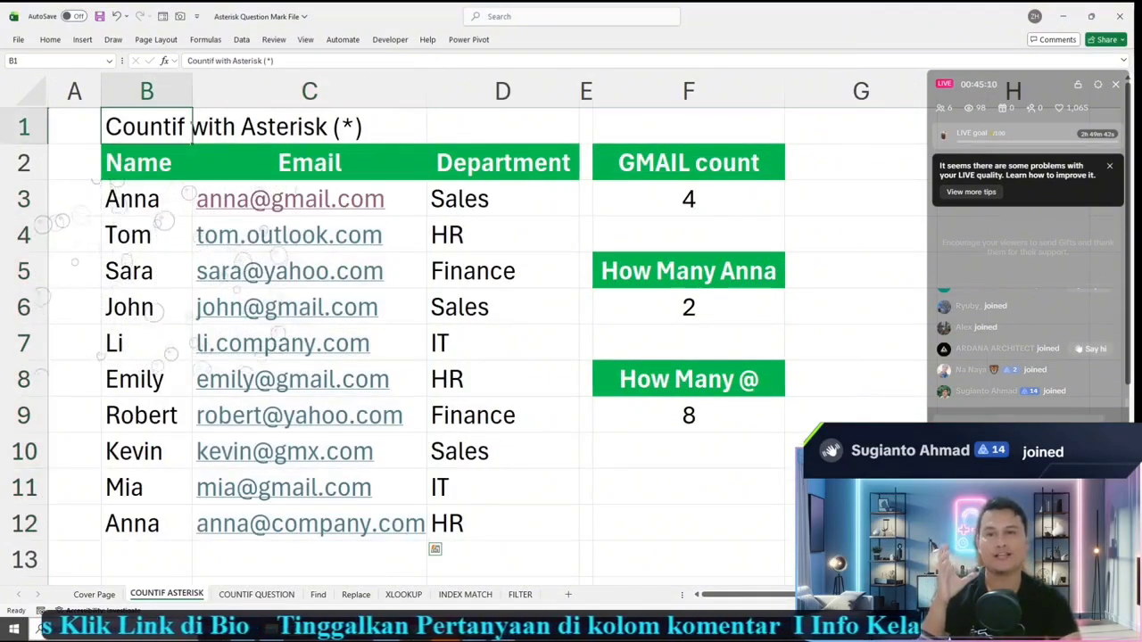
pyautogui.click(310, 127)
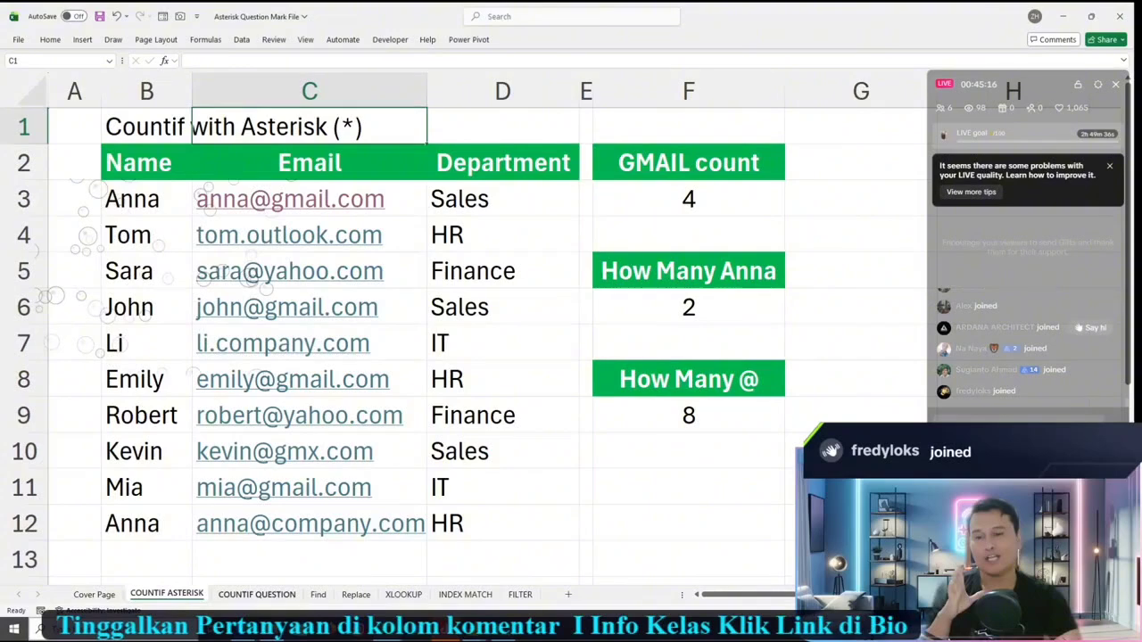
pyautogui.hotkey('ctrl', 'pagedown')
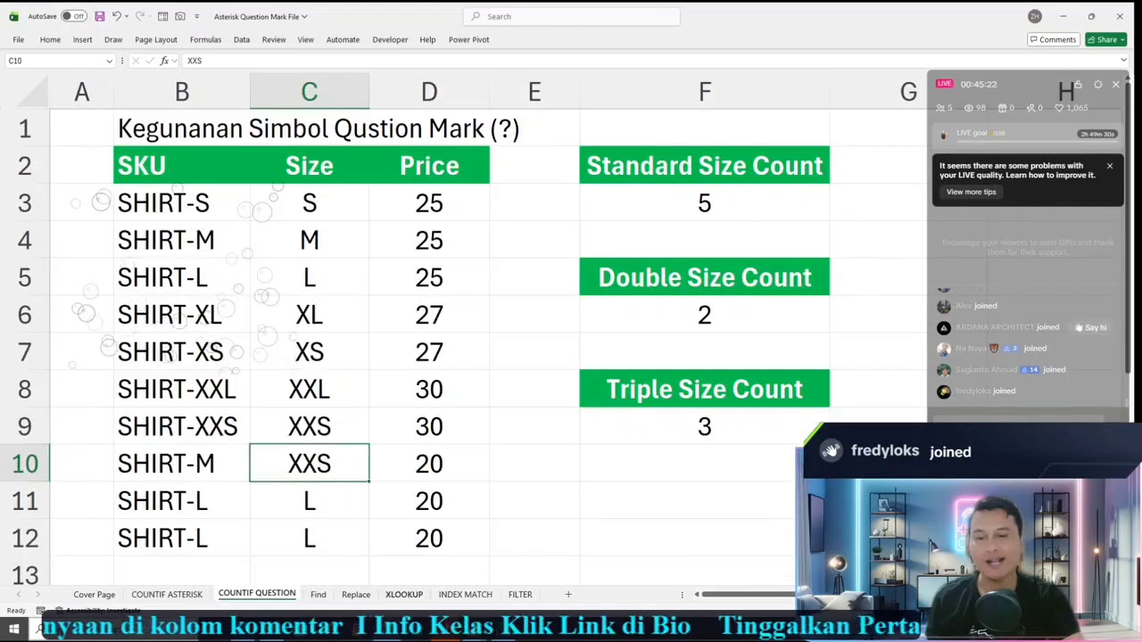
# Step: Switch to the XLOOKUP sheet and bring the file table and the PDF File ID cell into view
pyautogui.hotkey('ctrl', 'pagedown')
pyautogui.hotkey('ctrl', 'pagedown')
pyautogui.hotkey('ctrl', 'pagedown')
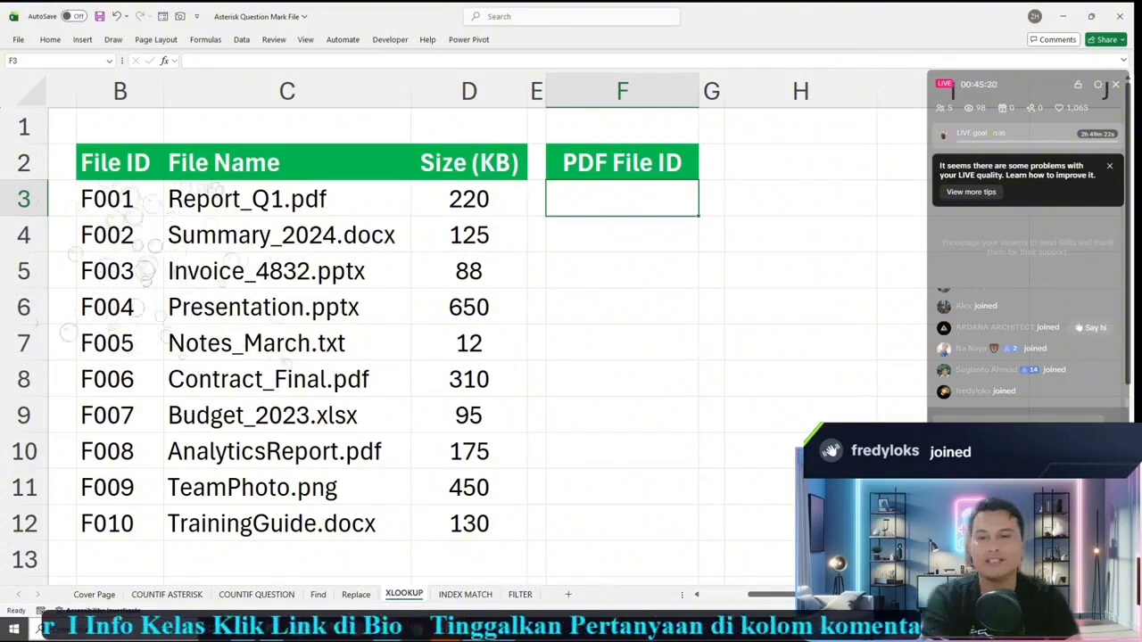
pyautogui.scroll(1, 486, 339)
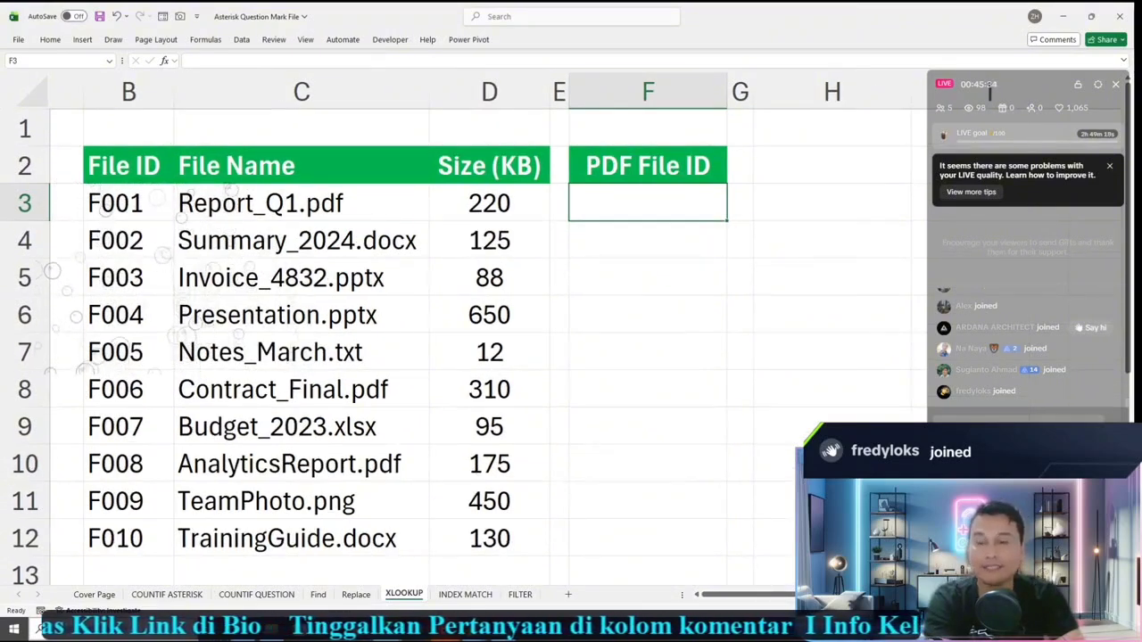
# Step: Examine the File ID and File Name columns against the empty PDF File ID cell F3
pyautogui.click(301, 203)
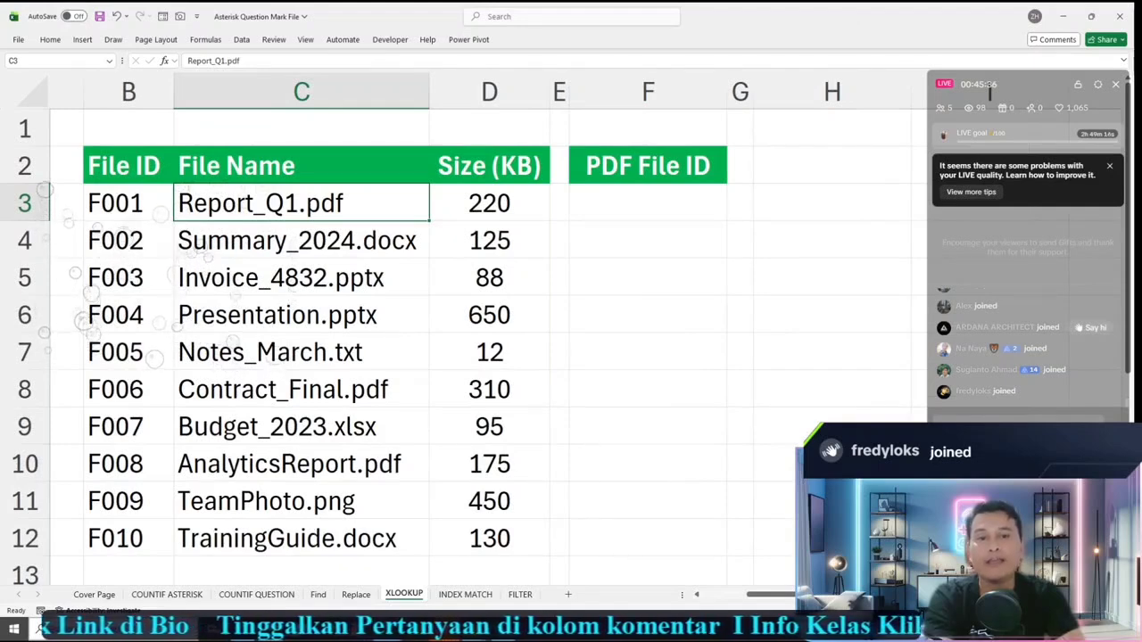
pyautogui.click(647, 166)
pyautogui.click(647, 203)
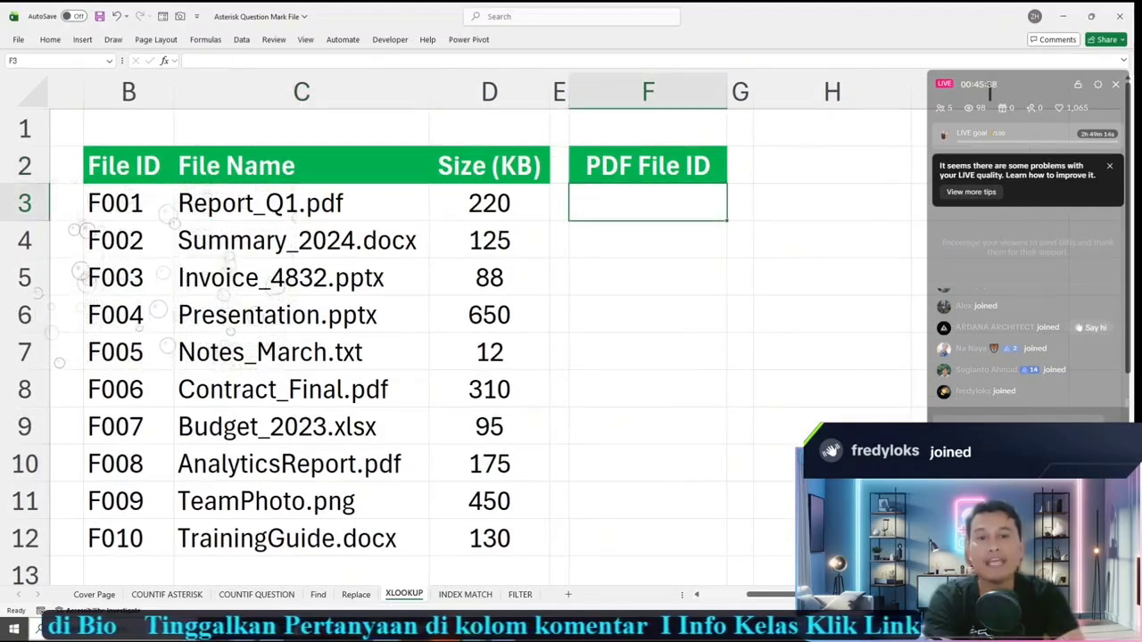
pyautogui.moveTo(129, 204); pyautogui.dragTo(128, 539)
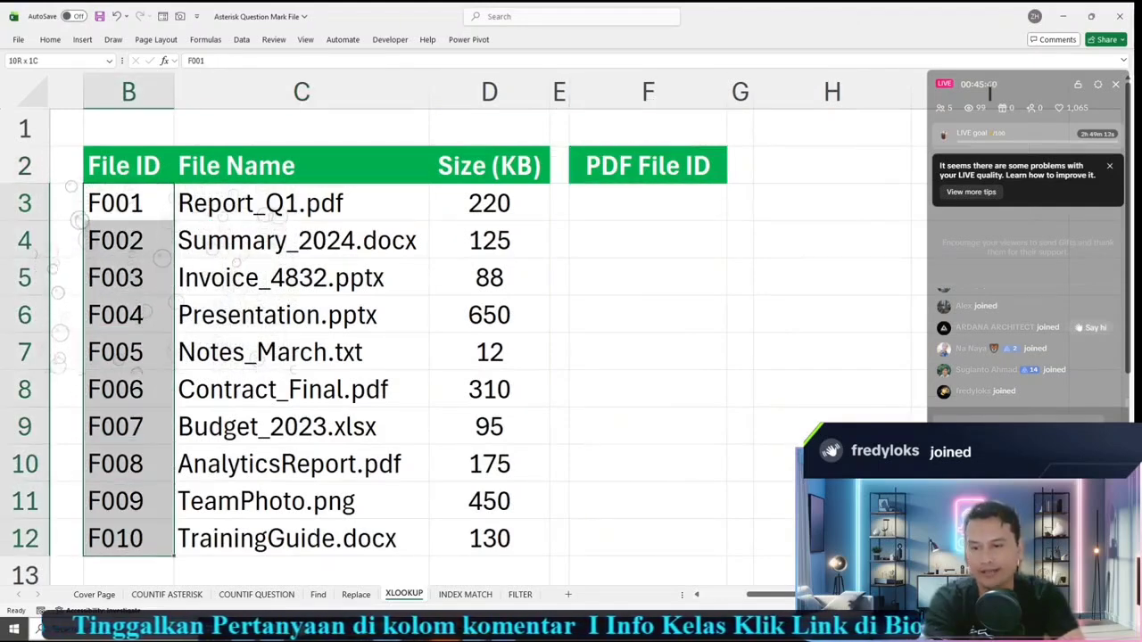
pyautogui.click(647, 388)
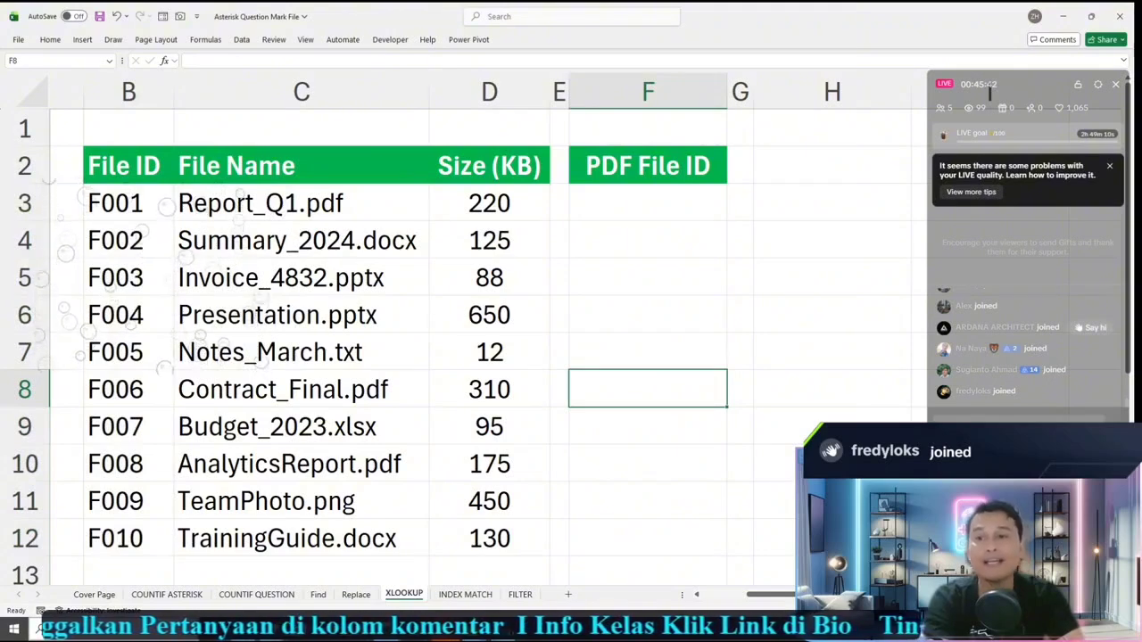
pyautogui.moveTo(129, 203); pyautogui.dragTo(128, 502)
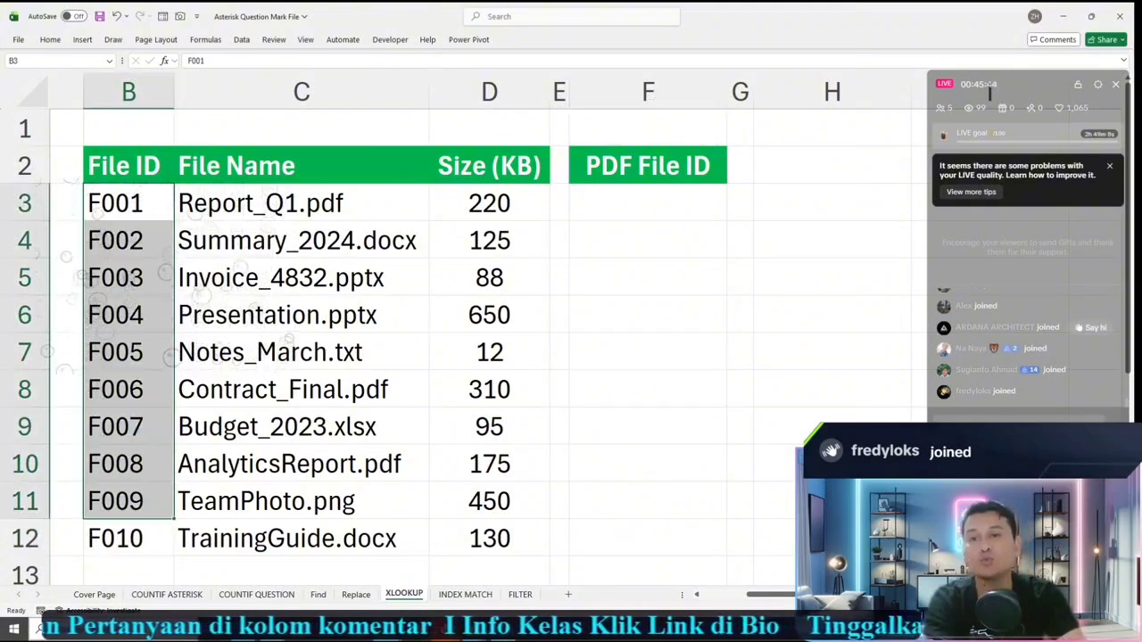
pyautogui.moveTo(302, 203); pyautogui.dragTo(301, 539)
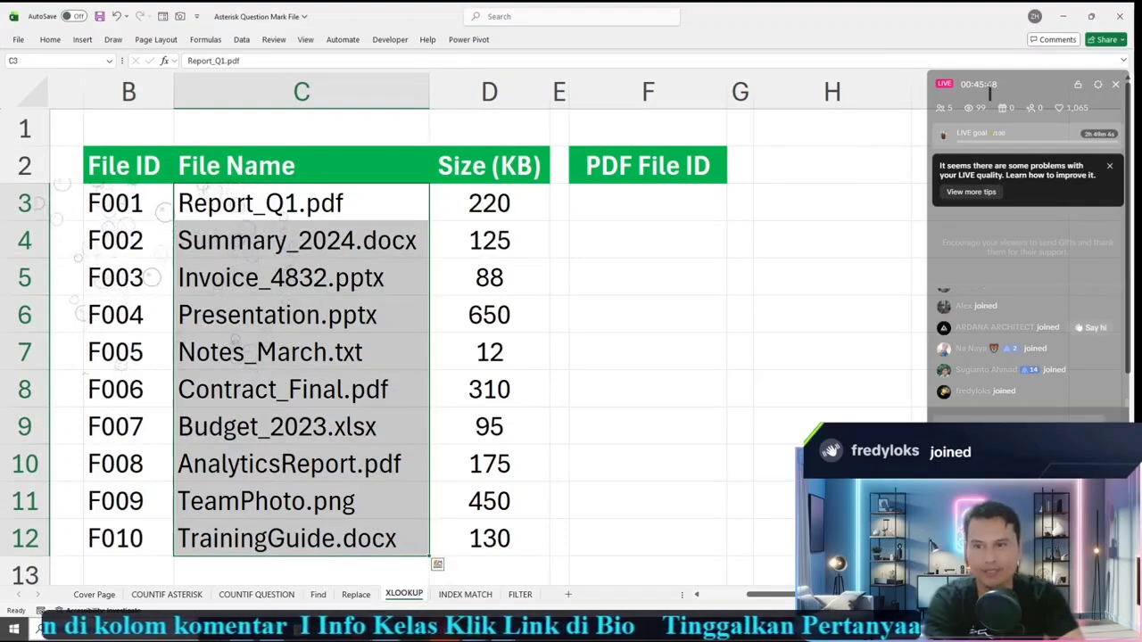
pyautogui.moveTo(302, 203); pyautogui.dragTo(129, 204)
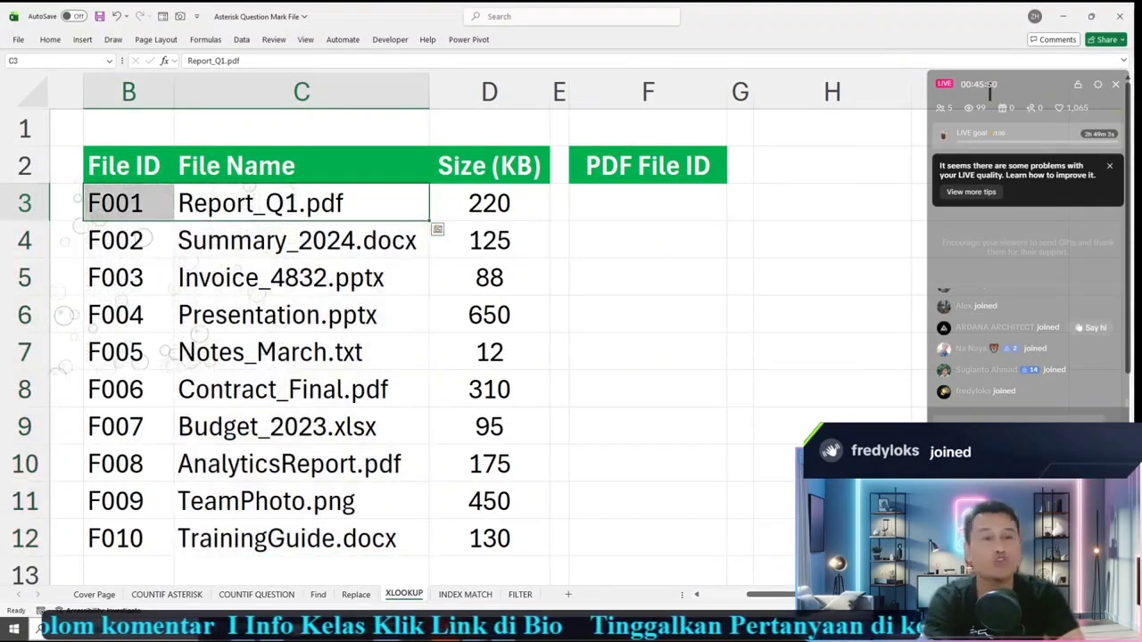
# Step: Start an XLOOKUP formula in F3 with "Pdf" as the lookup value
pyautogui.click(648, 203)
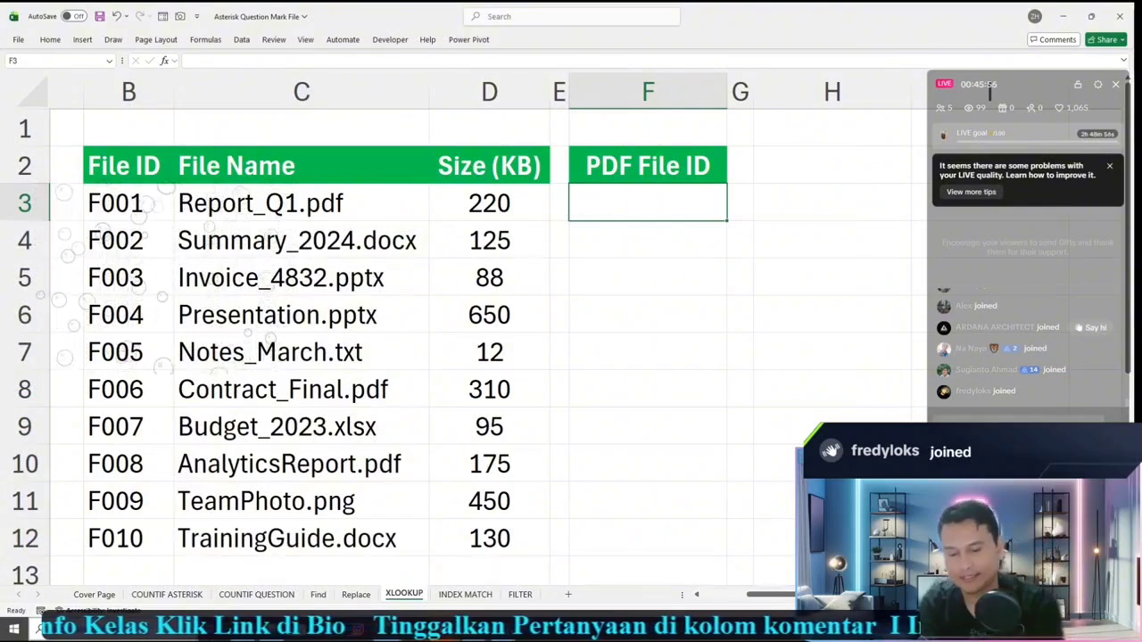
pyautogui.write('=xloo')
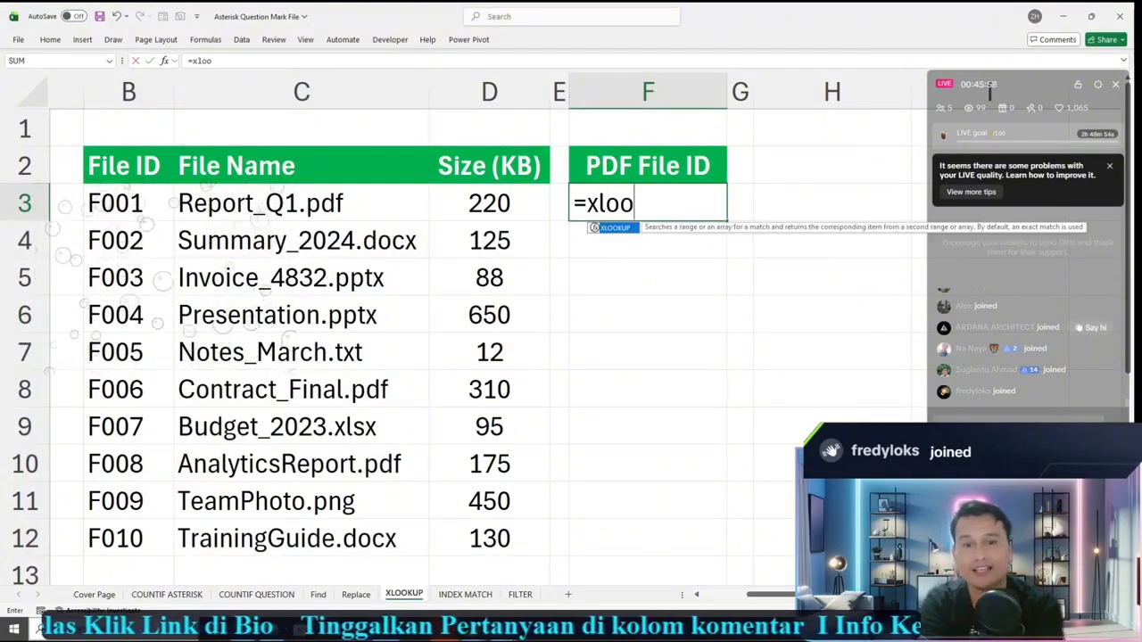
pyautogui.write('kup(')
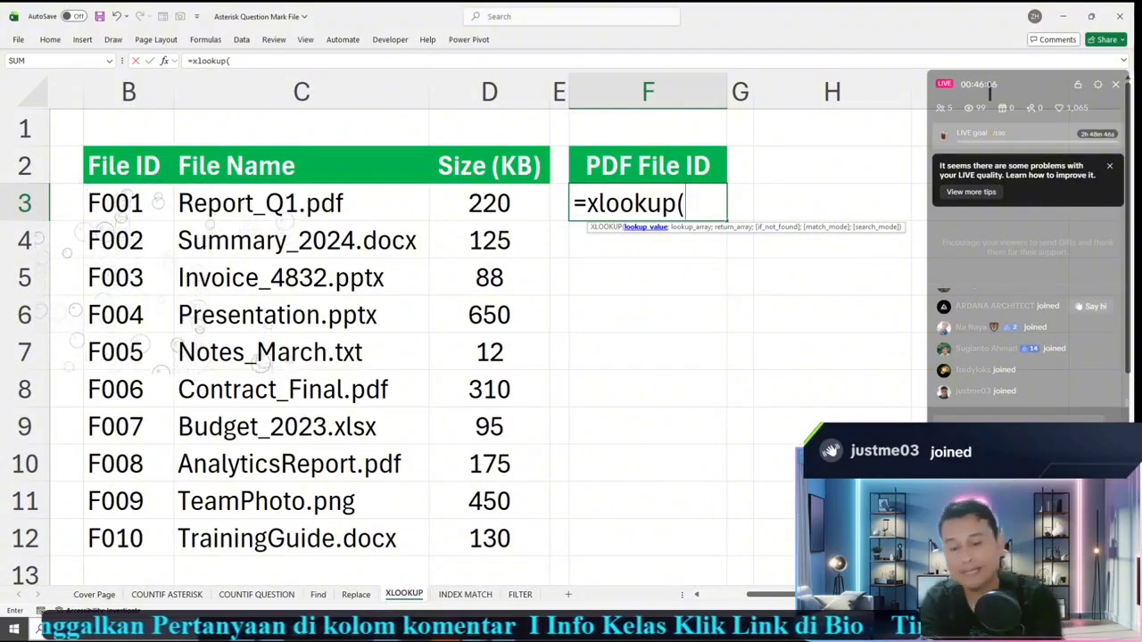
pyautogui.write('"Pdf')
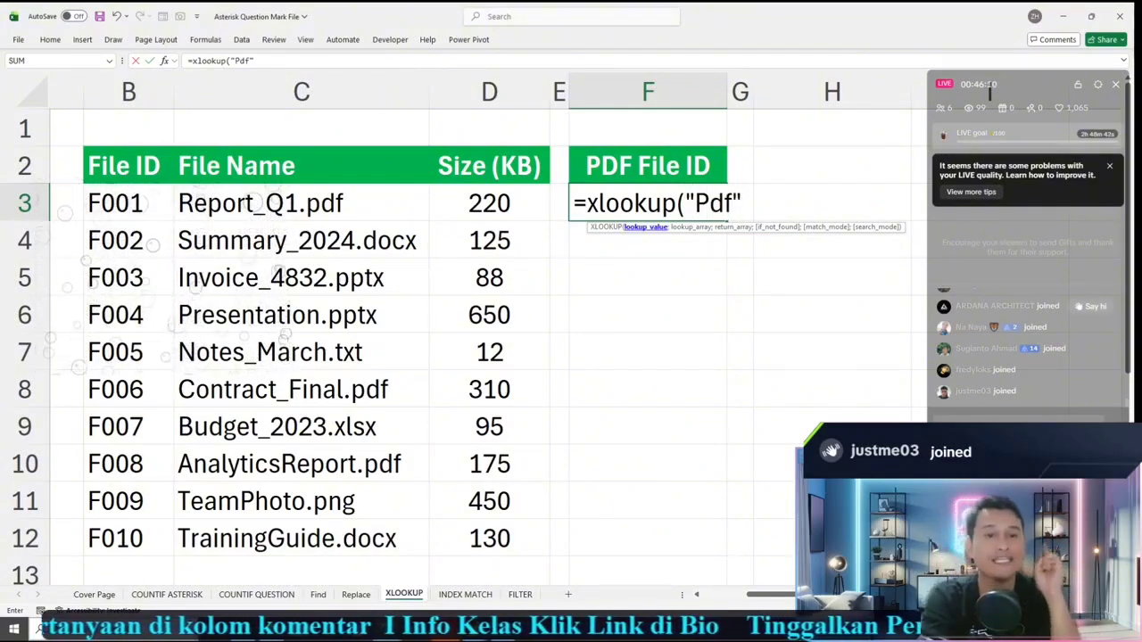
pyautogui.write('";')
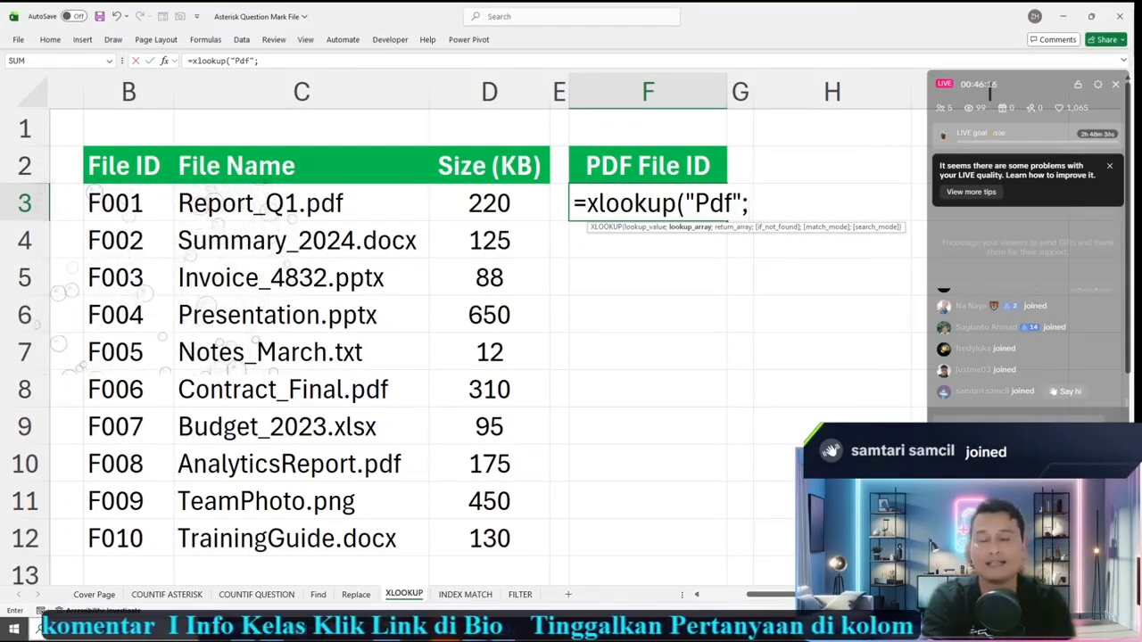
# Step: Complete the XLOOKUP with C3:C12 as the lookup array and B3:B12 as the return array, and enter the formula
pyautogui.press('Left')
pyautogui.press('Left')
pyautogui.press('Left')
pyautogui.hotkey('shift', 'Down')
pyautogui.hotkey('shift', 'Down')
pyautogui.hotkey('shift', 'Down')
pyautogui.hotkey('shift', 'Down')
pyautogui.hotkey('shift', 'Down')
pyautogui.hotkey('shift', 'Down')
pyautogui.hotkey('shift', 'Down')
pyautogui.hotkey('shift', 'Down')
pyautogui.hotkey('shift', 'Down')
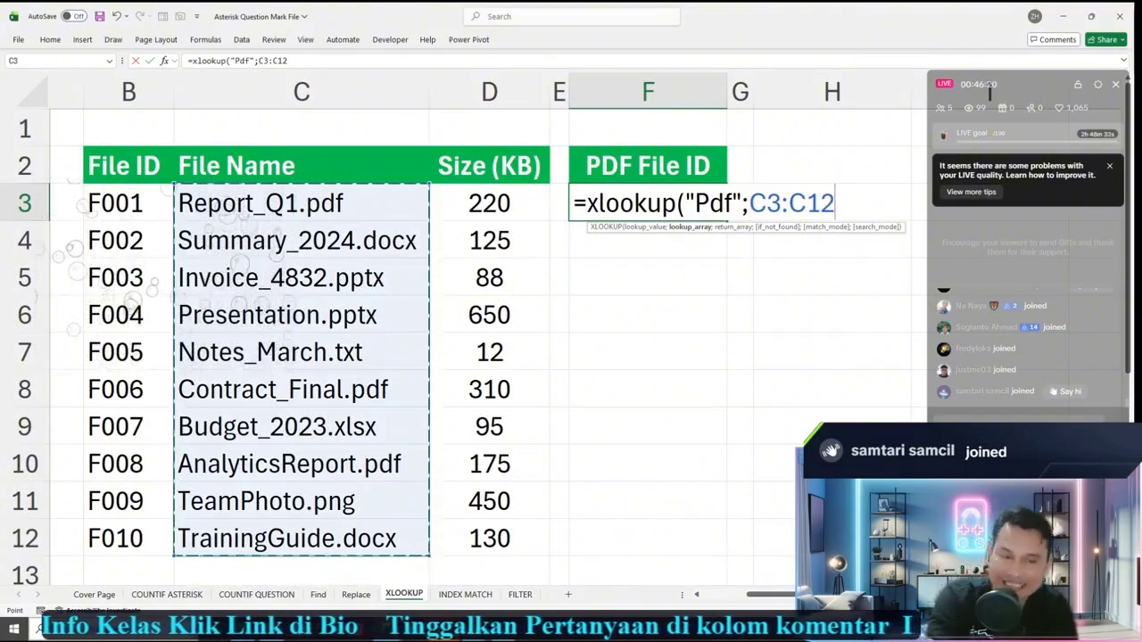
pyautogui.write(';')
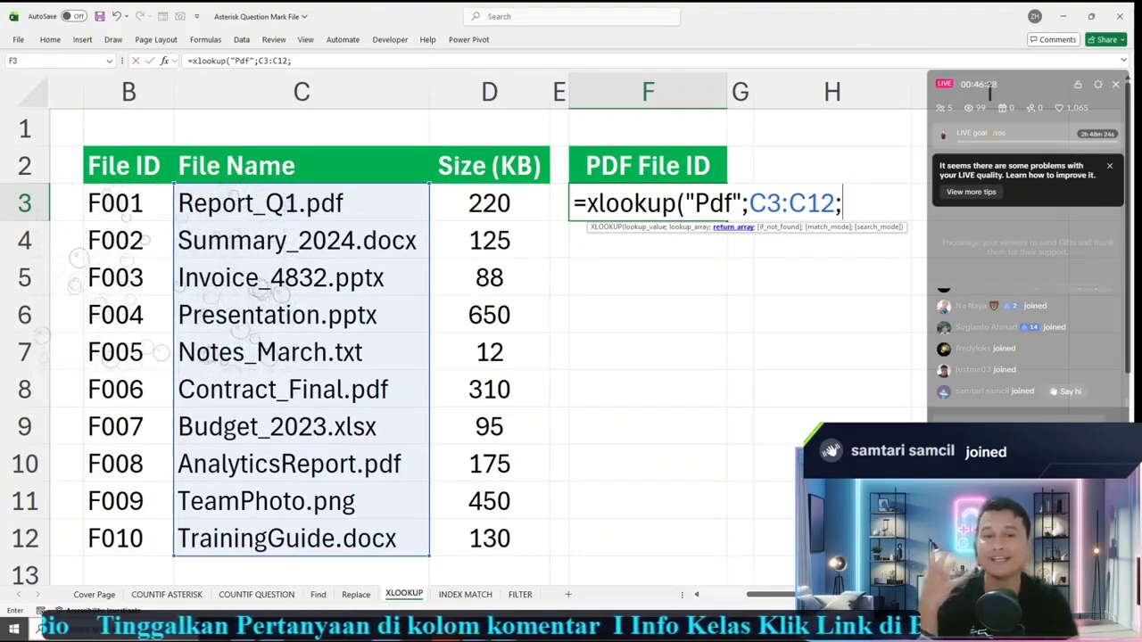
pyautogui.moveTo(125, 203); pyautogui.dragTo(129, 540)
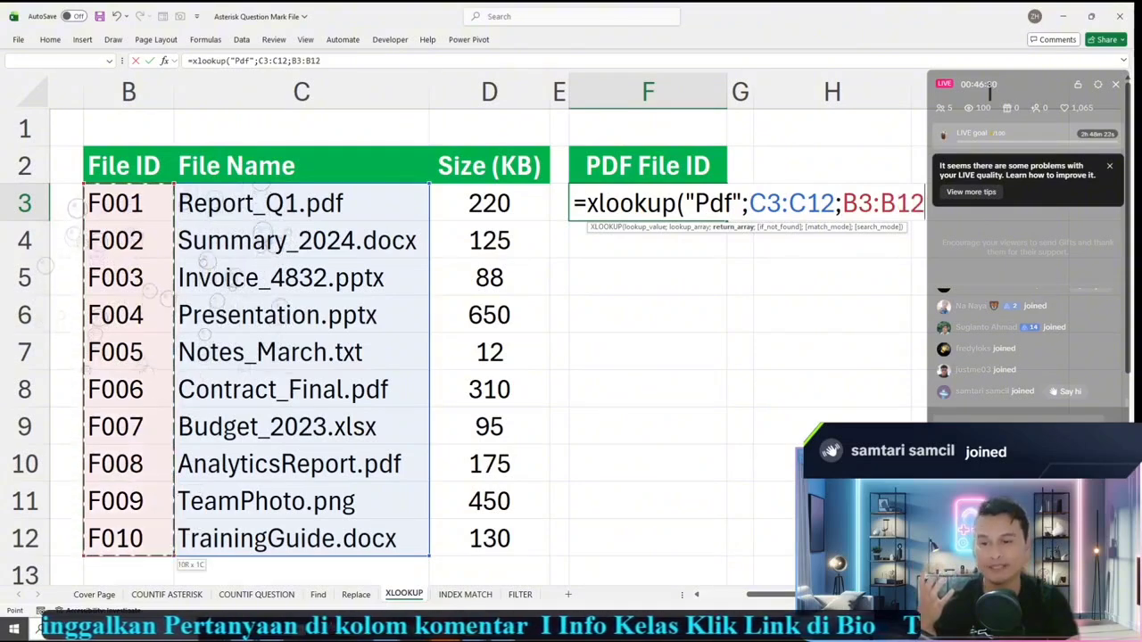
pyautogui.press('Return')
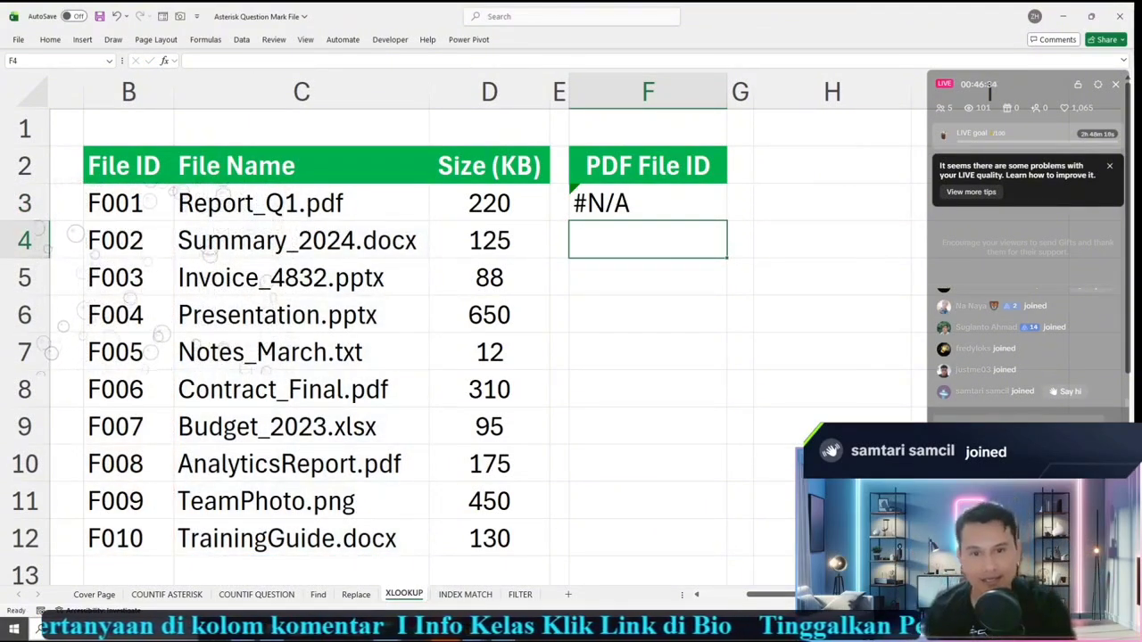
# Step: Reopen the XLOOKUP formula in F3 and change its lookup value to "*Pdf"
pyautogui.press('Up')
pyautogui.press('F2')
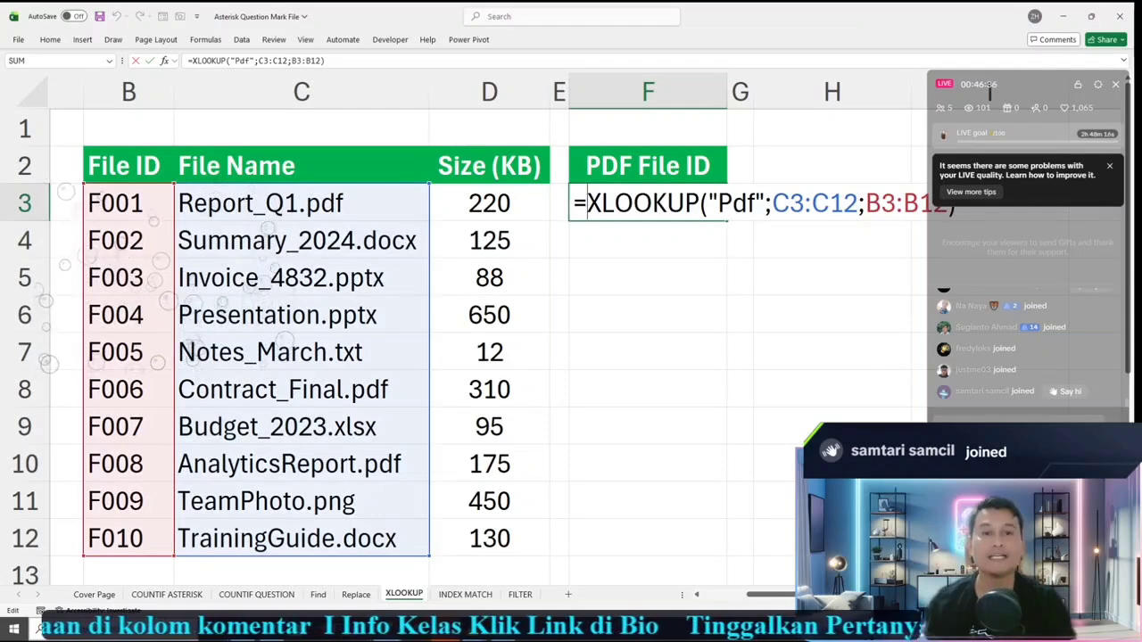
pyautogui.moveTo(718, 204); pyautogui.dragTo(755, 204)
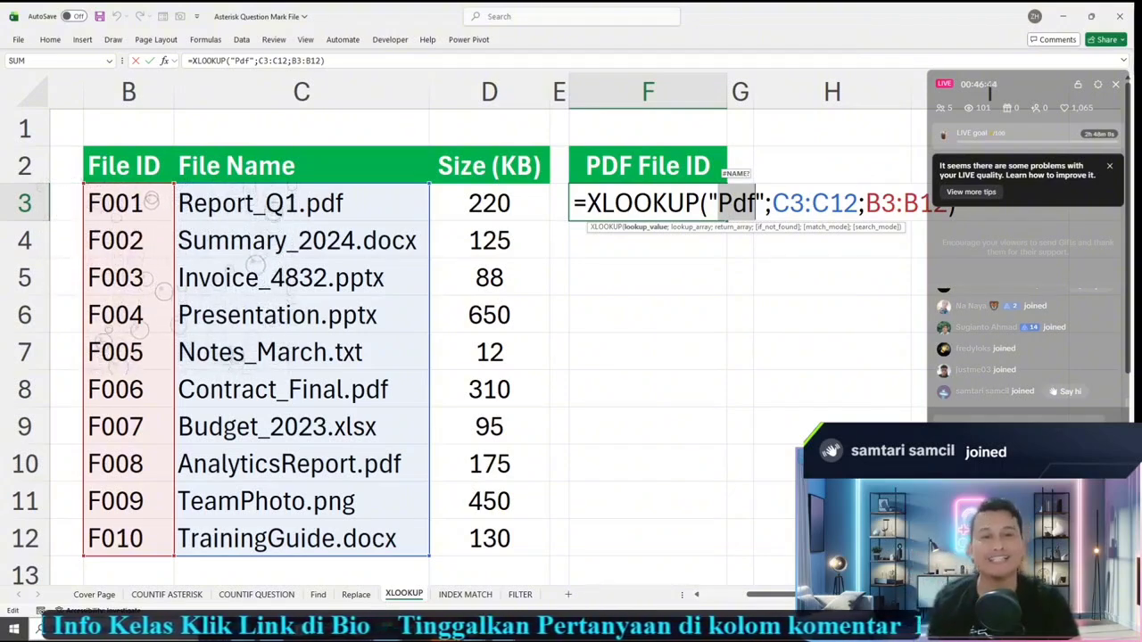
pyautogui.press('Left')
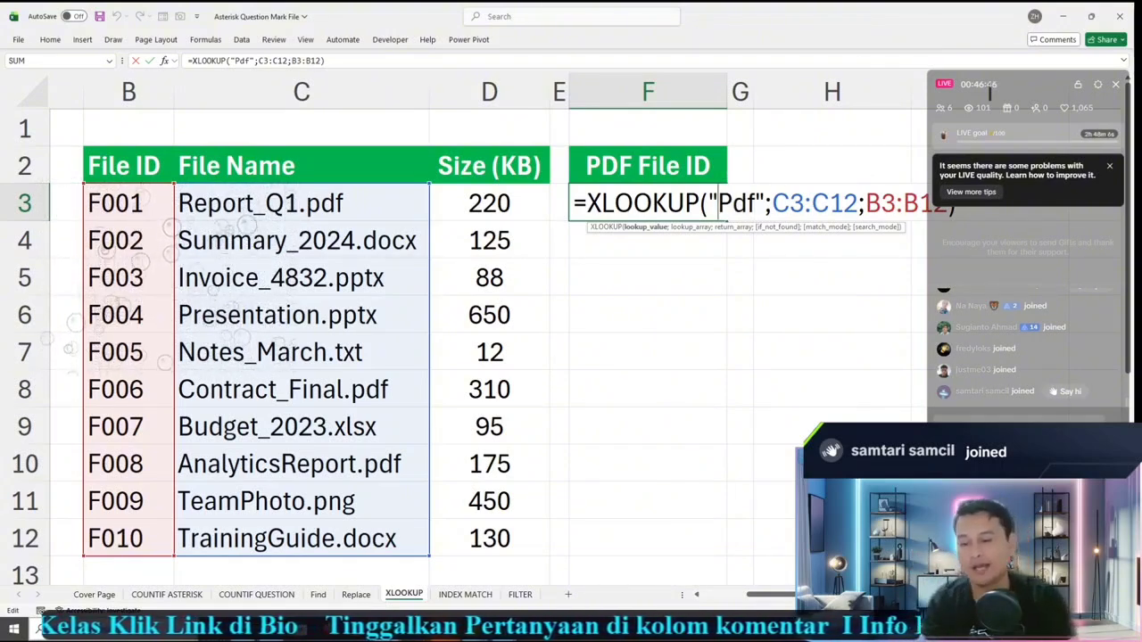
pyautogui.write('*')
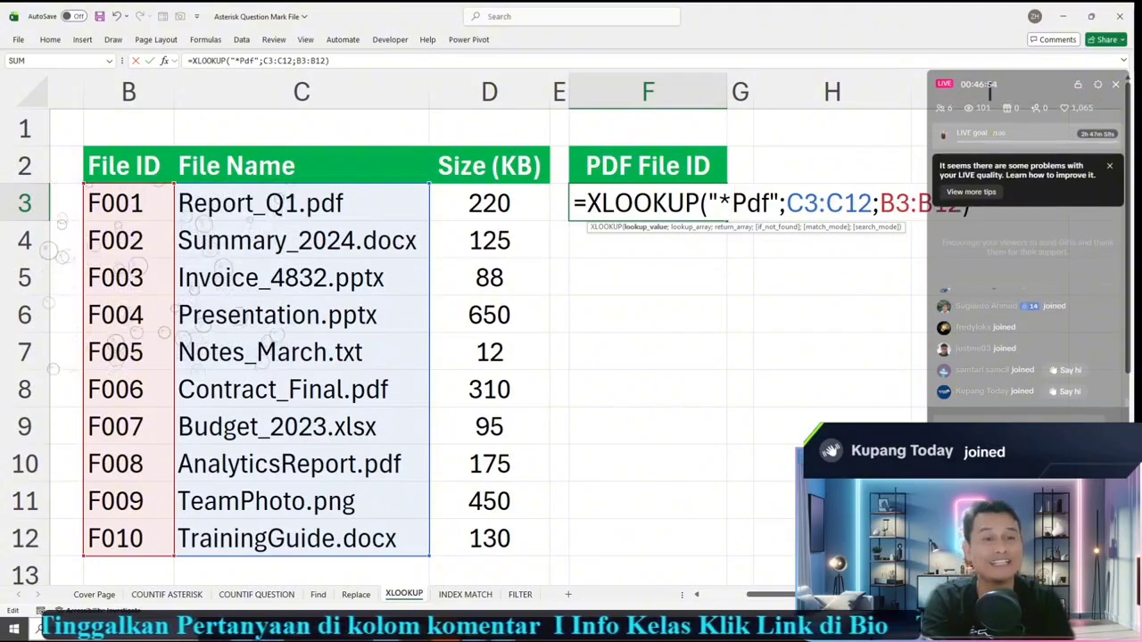
# Step: Move the live overlay down off the formula in F3, return to the workbook and commit the edited formula
pyautogui.moveTo(989, 93); pyautogui.dragTo(987, 226)
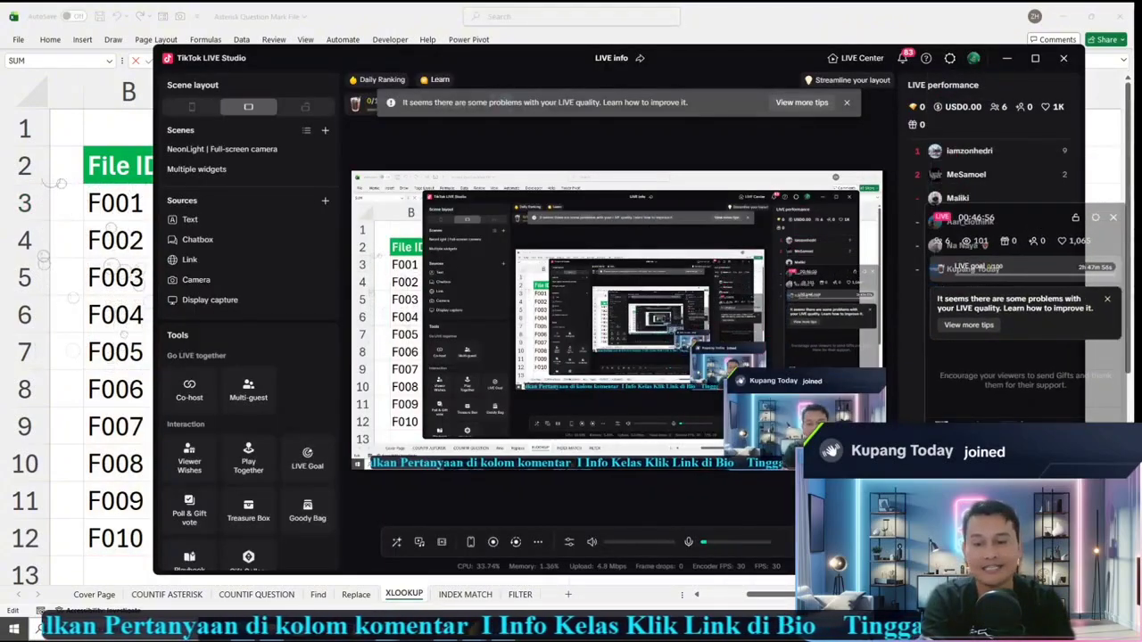
pyautogui.moveTo(384, 628)
pyautogui.click(780, 562)
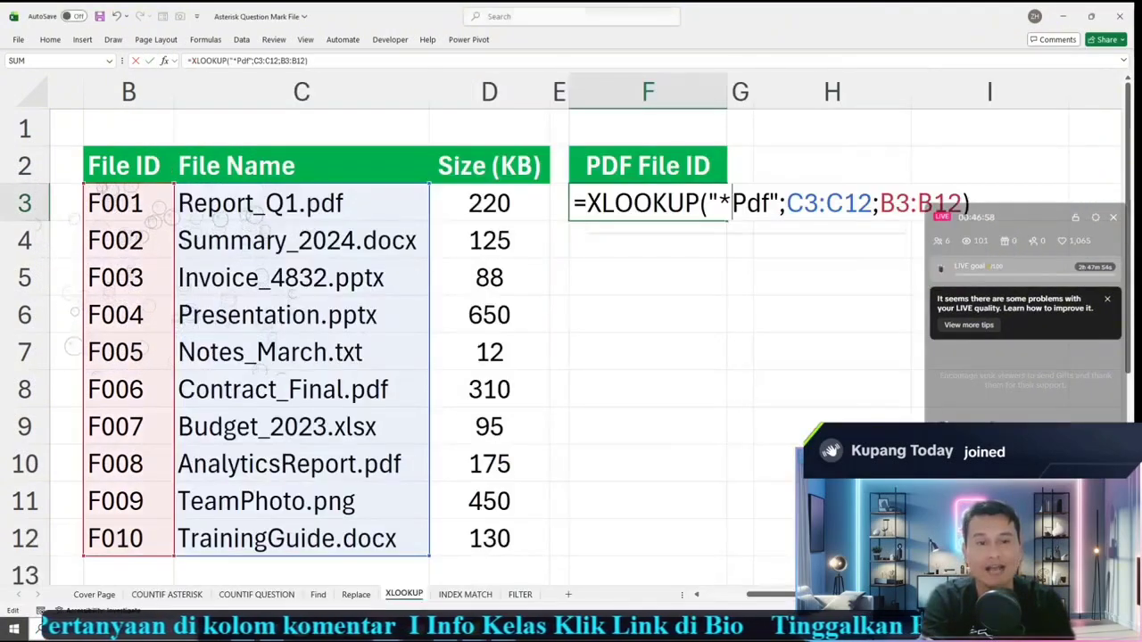
pyautogui.press('Return')
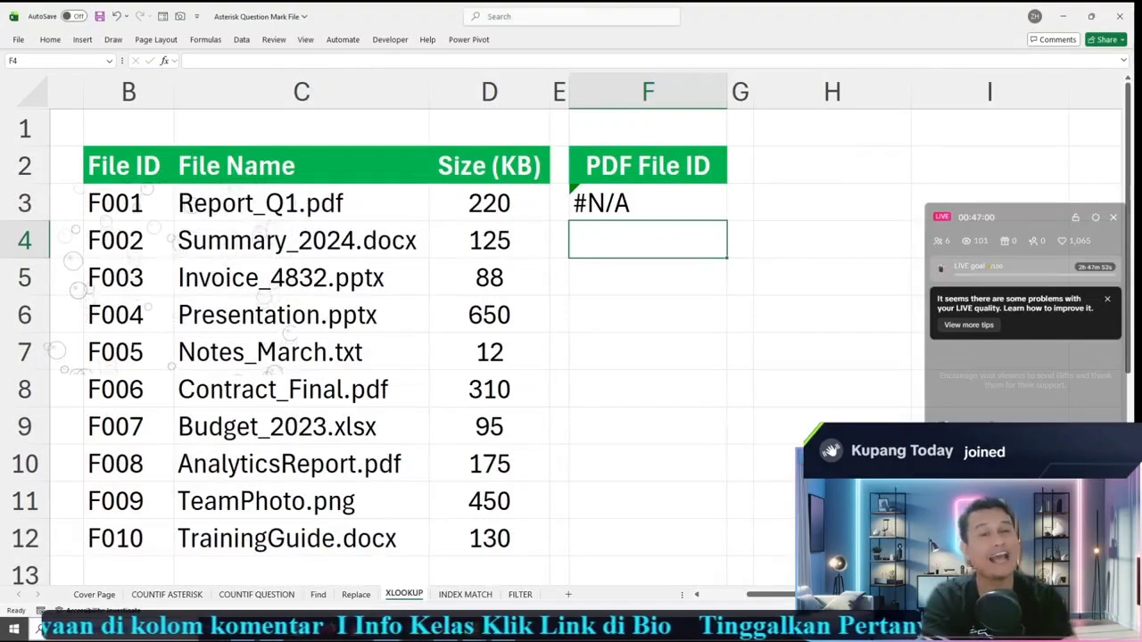
# Step: Open the XLOOKUP formula in F3 for editing again and move the live overlay to the empty area below it
pyautogui.doubleClick(633, 204)
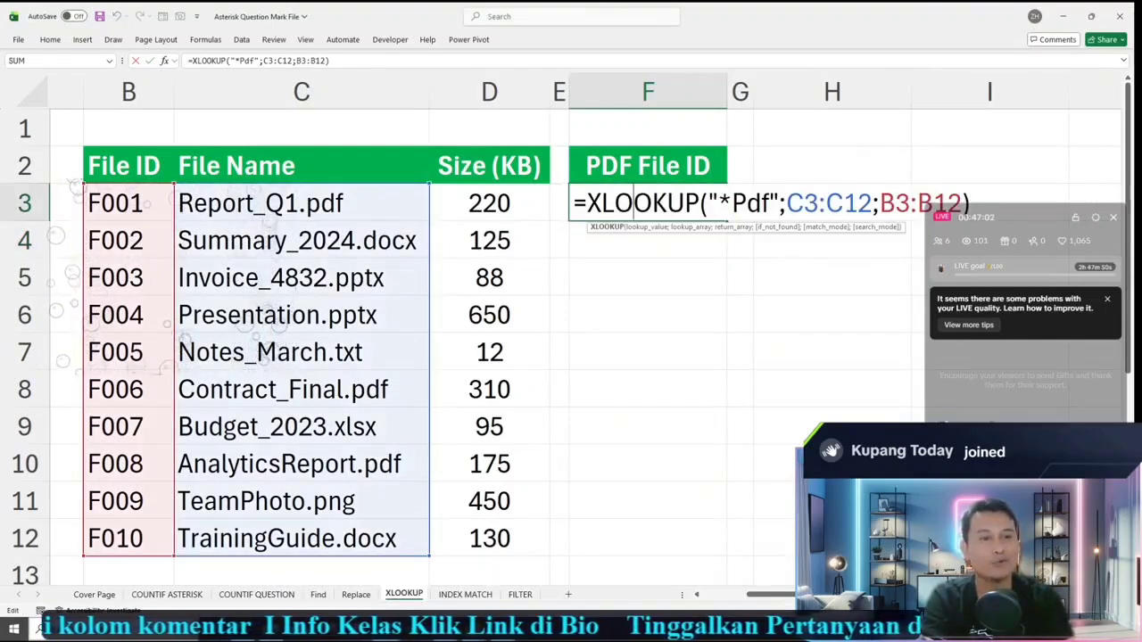
pyautogui.moveTo(1001, 219); pyautogui.dragTo(669, 271)
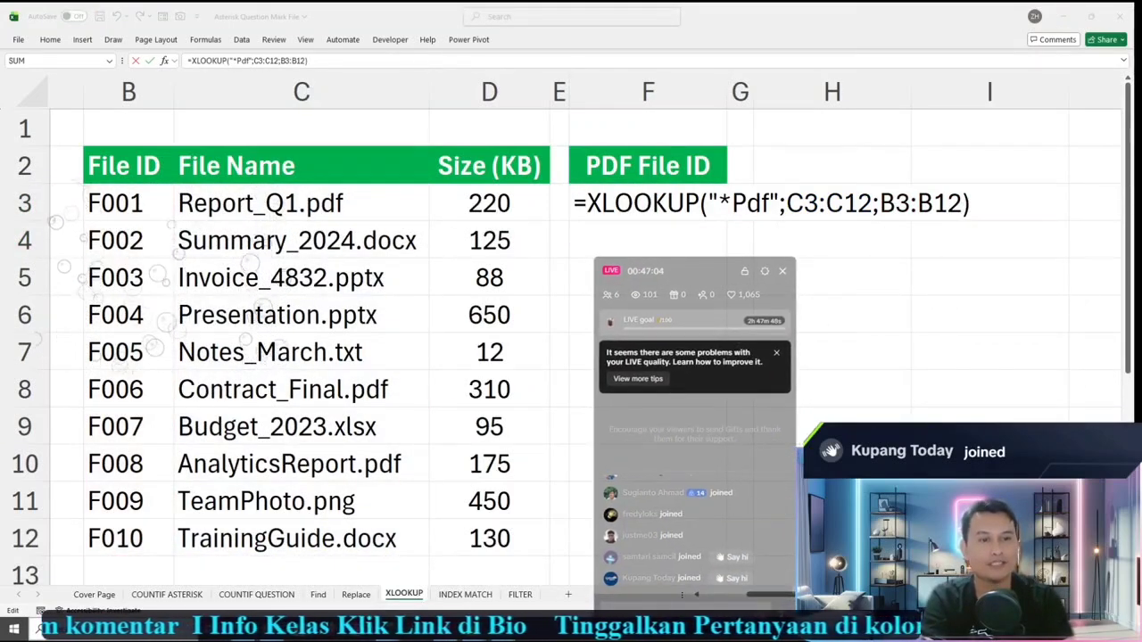
pyautogui.click(633, 204)
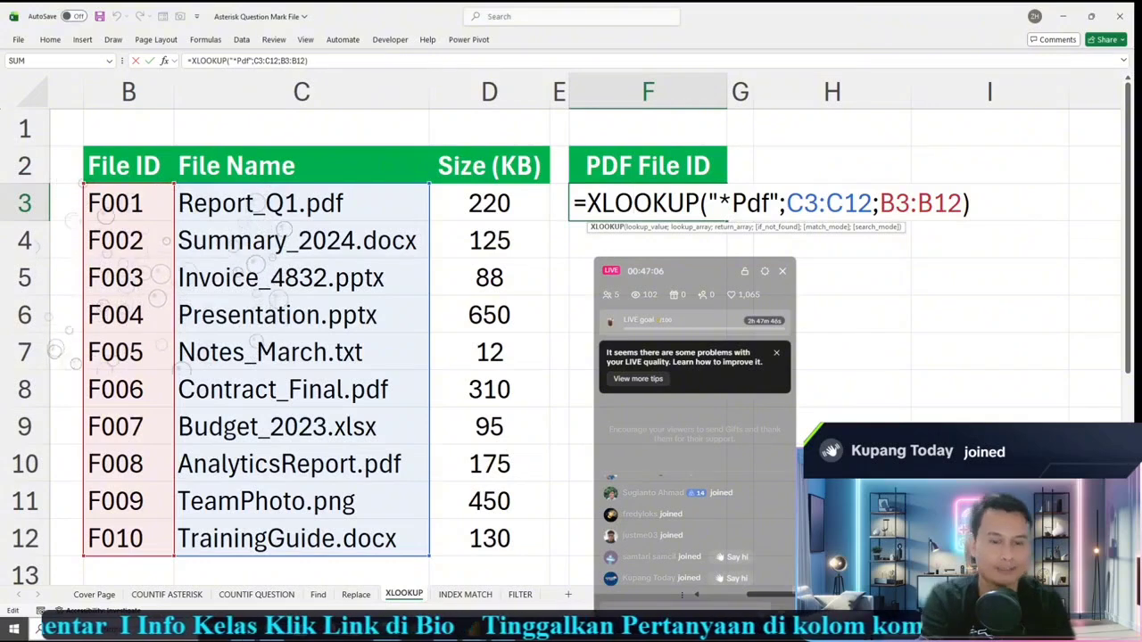
pyautogui.write(';')
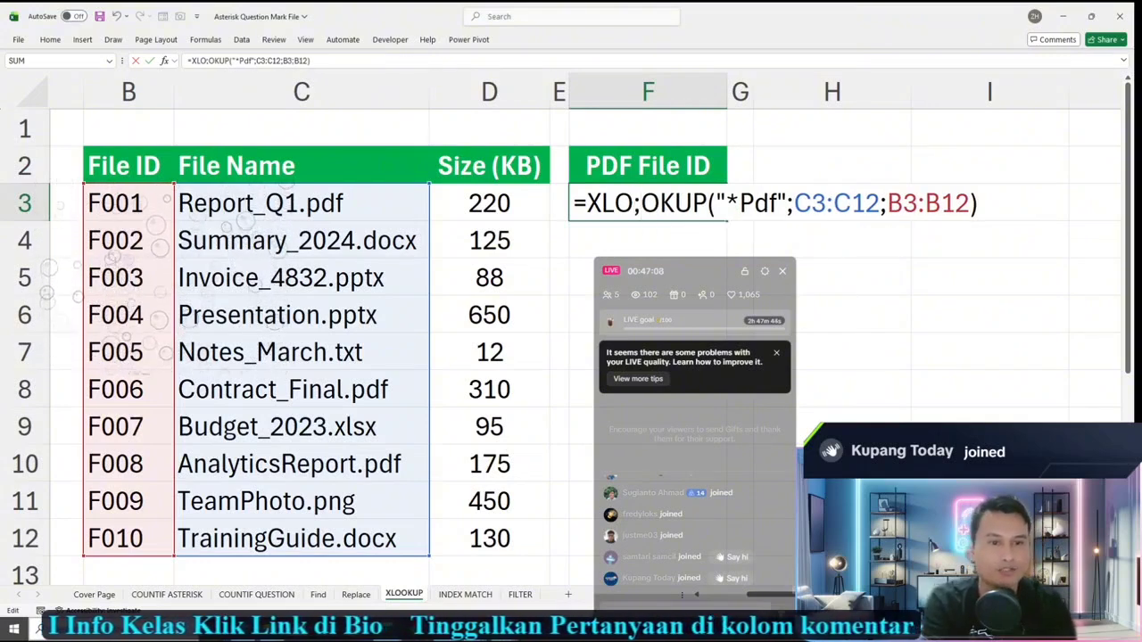
pyautogui.press('BackSpace')
pyautogui.write('O')
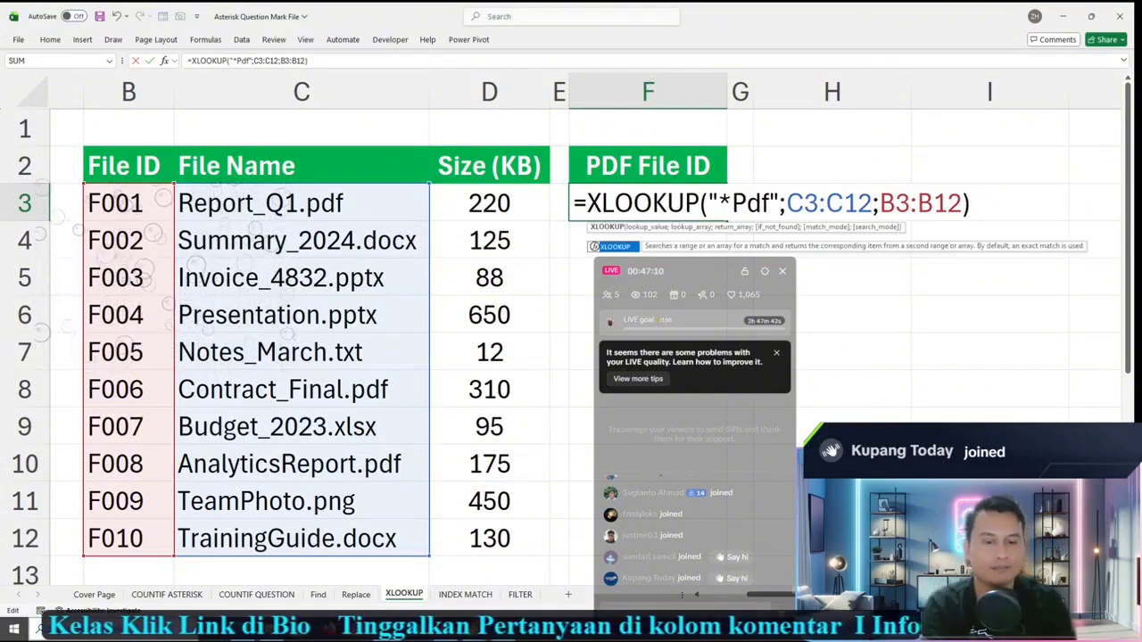
# Step: Extend the XLOOKUP in F3 with an empty if_not_found argument and match mode 2, Wildcard character match, and enter the formula
pyautogui.press('End')
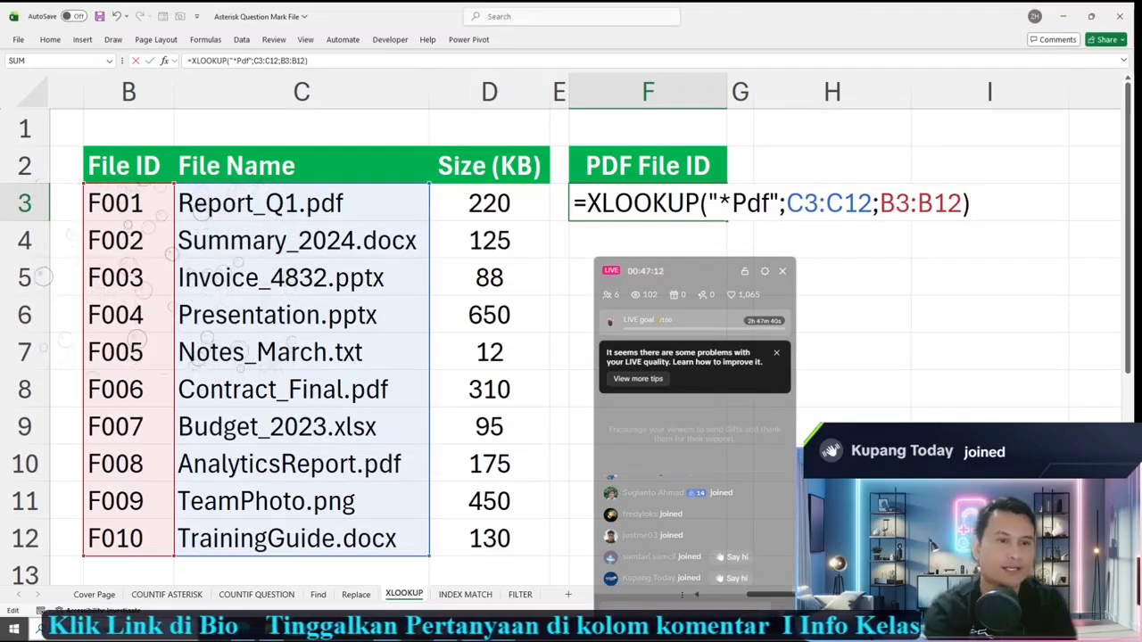
pyautogui.press('BackSpace')
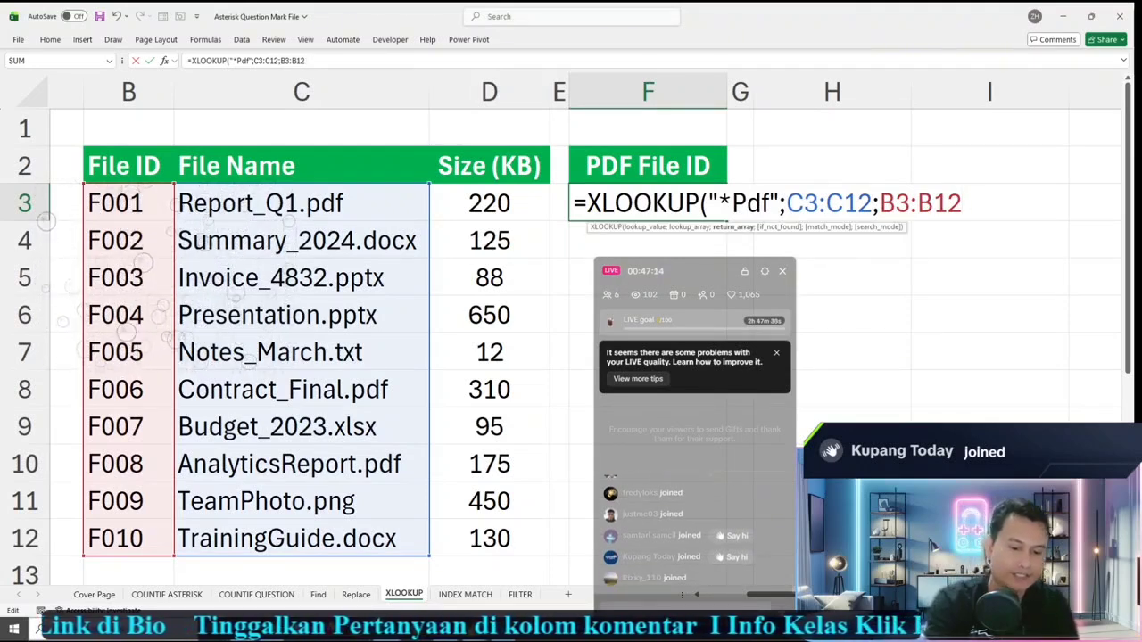
pyautogui.write(';')
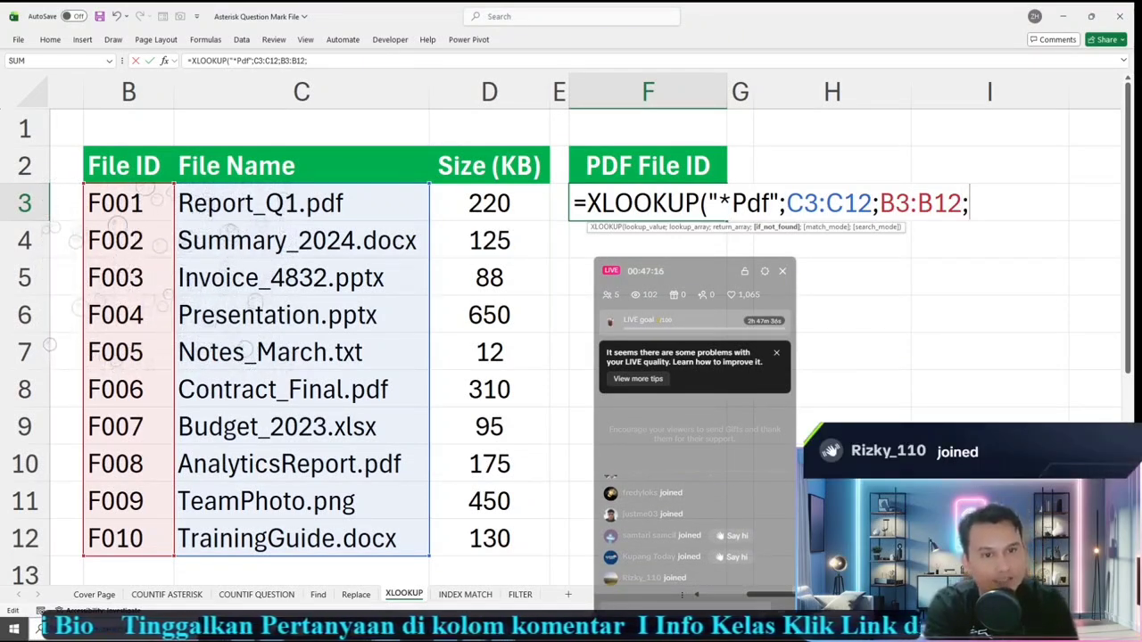
pyautogui.write(';')
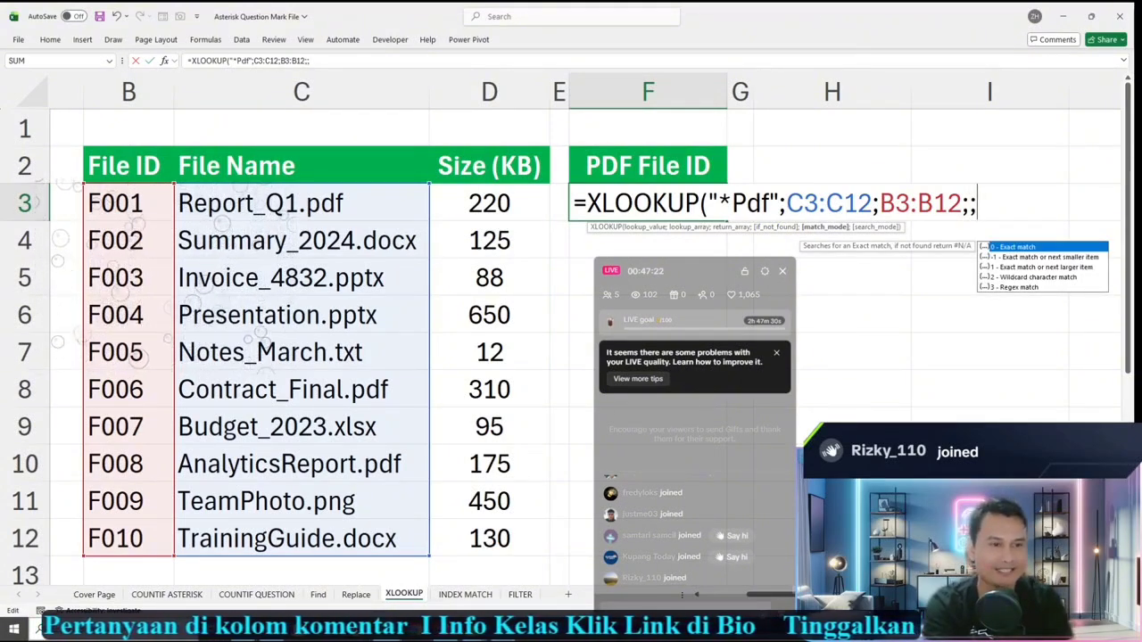
pyautogui.press('Down')
pyautogui.press('Down')
pyautogui.press('Down')
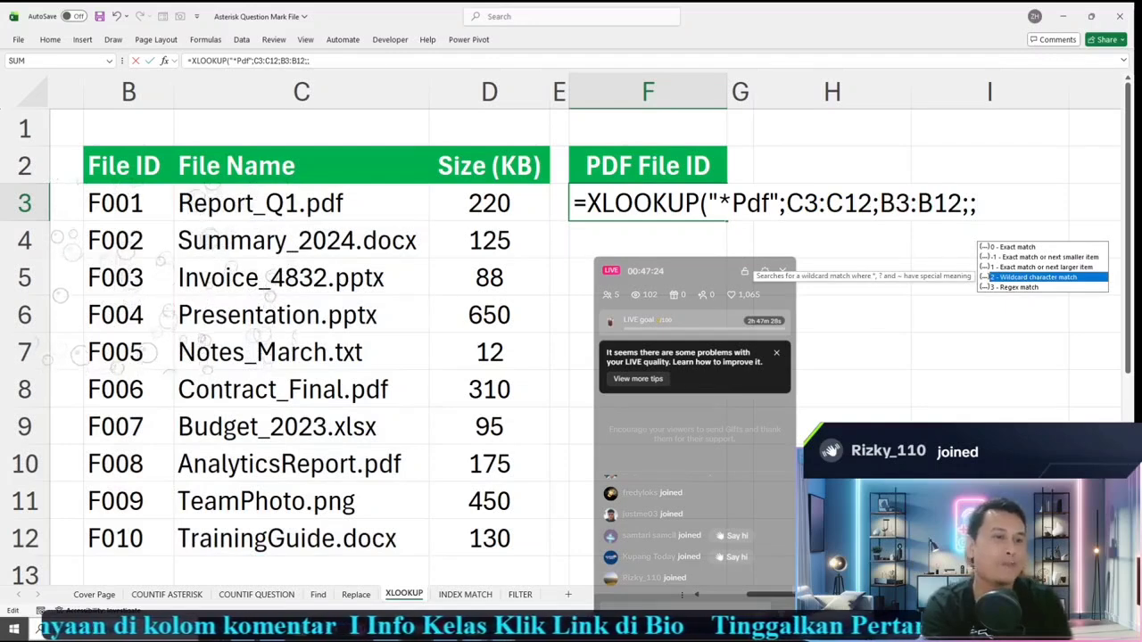
pyautogui.press('Tab')
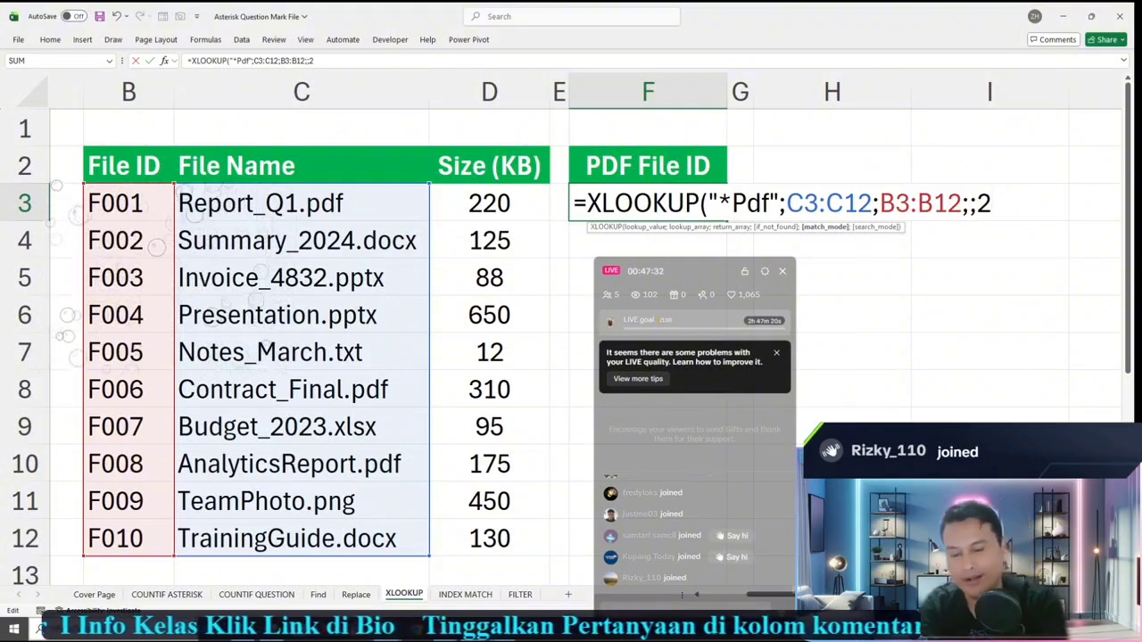
pyautogui.write(')')
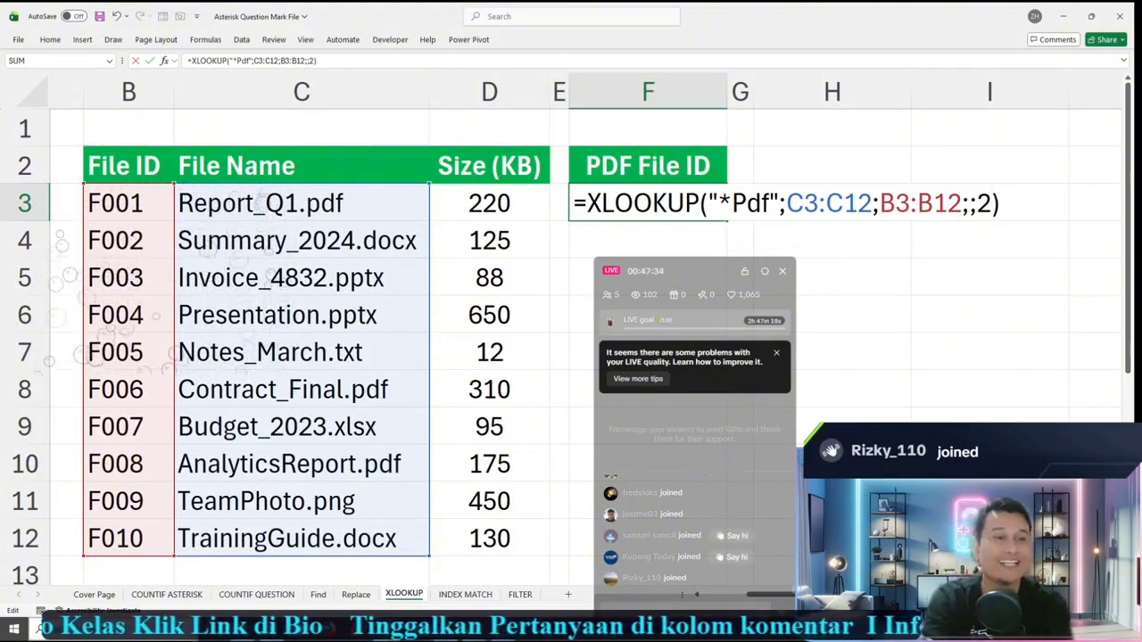
pyautogui.press('Return')
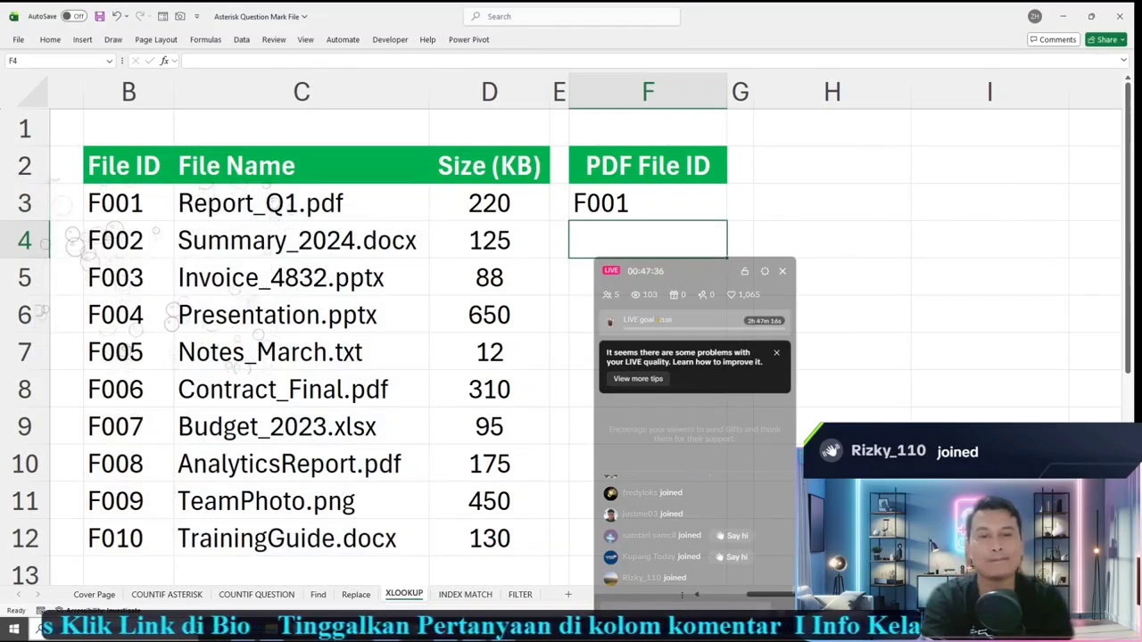
# Step: Move the live overlay to the empty area around columns H and I and clear the formula from F3
pyautogui.moveTo(713, 271); pyautogui.dragTo(1018, 134)
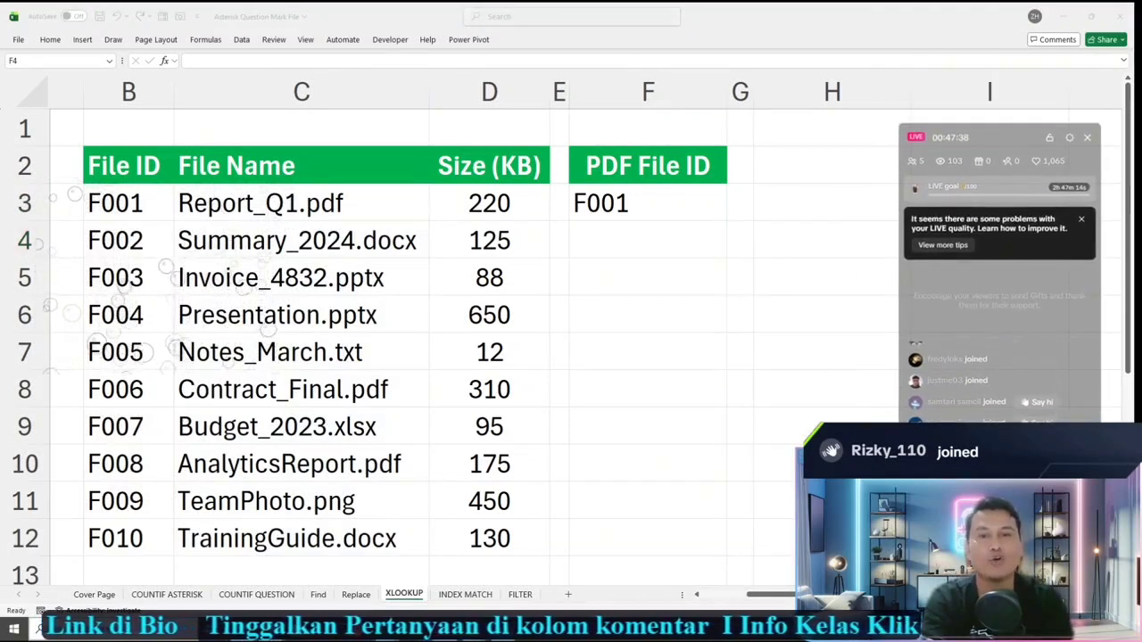
pyautogui.click(648, 240)
pyautogui.click(648, 203)
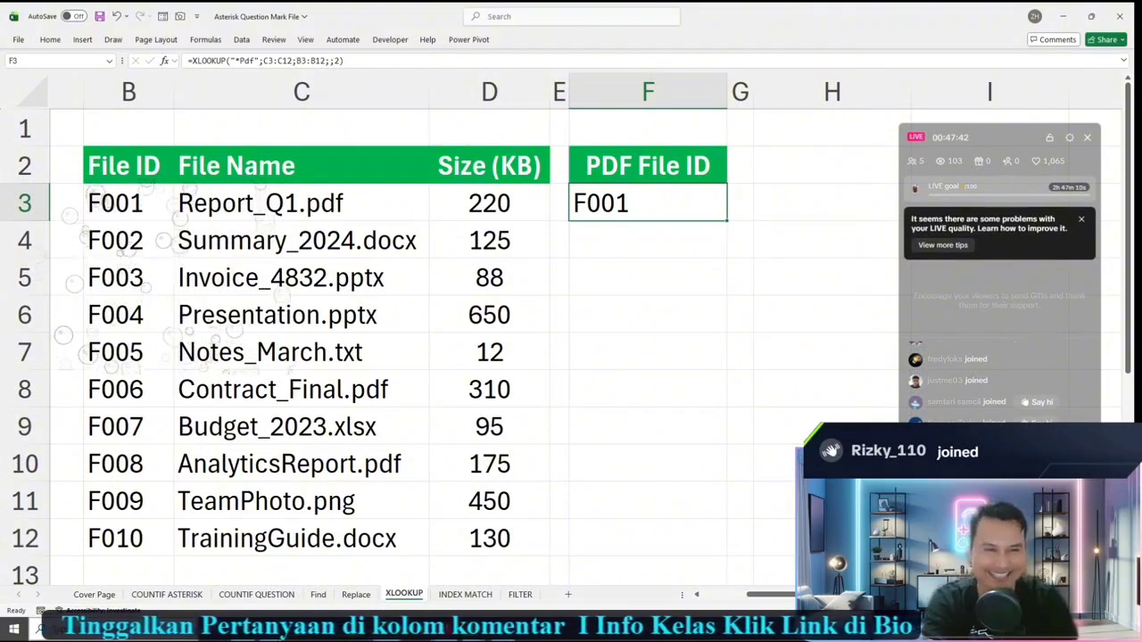
pyautogui.press('Delete')
pyautogui.press('Down')
pyautogui.press('Down')
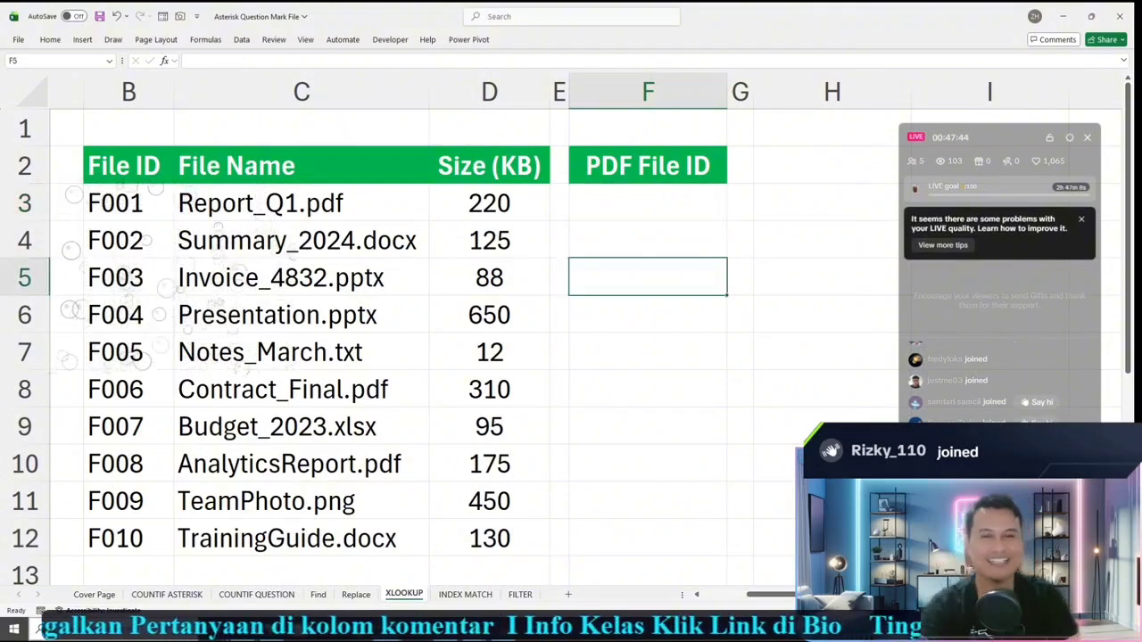
pyautogui.press('Up')
pyautogui.press('Up')
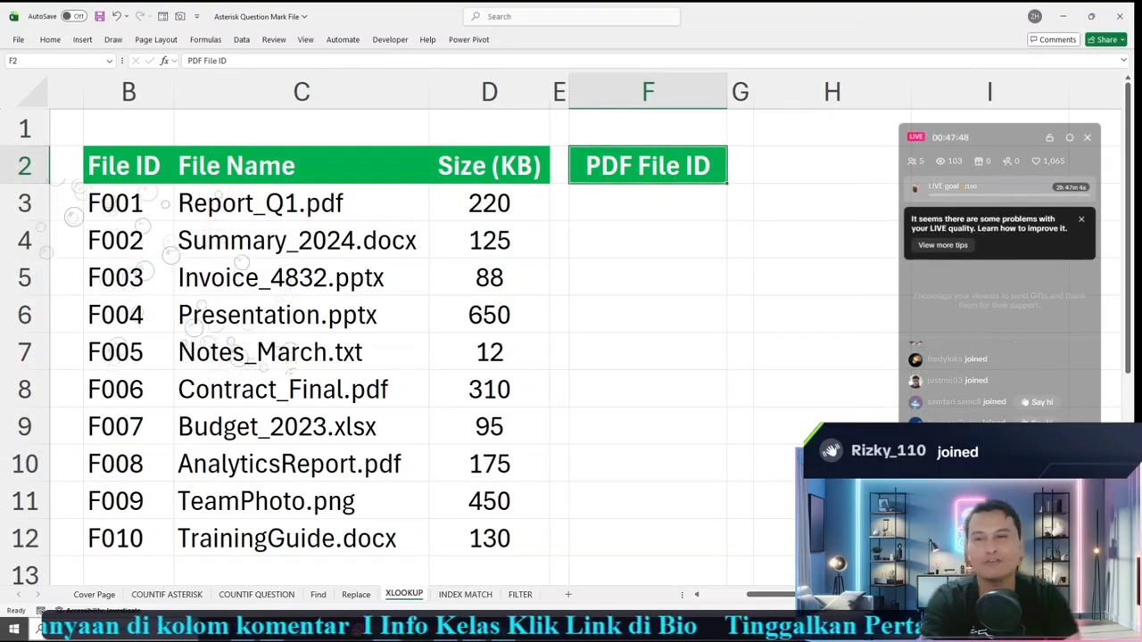
# Step: Highlight the File Name and File ID data, and start an XLOOKUP in F3 with "Pdf" as the lookup value
pyautogui.moveTo(301, 203); pyautogui.dragTo(301, 538)
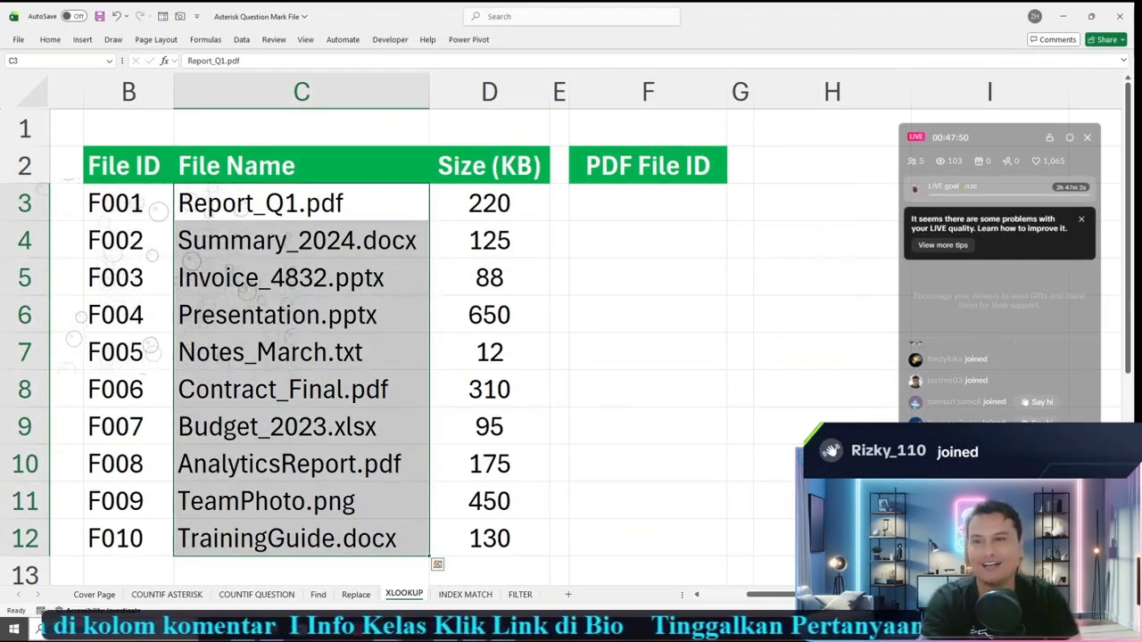
pyautogui.moveTo(128, 203); pyautogui.dragTo(128, 501)
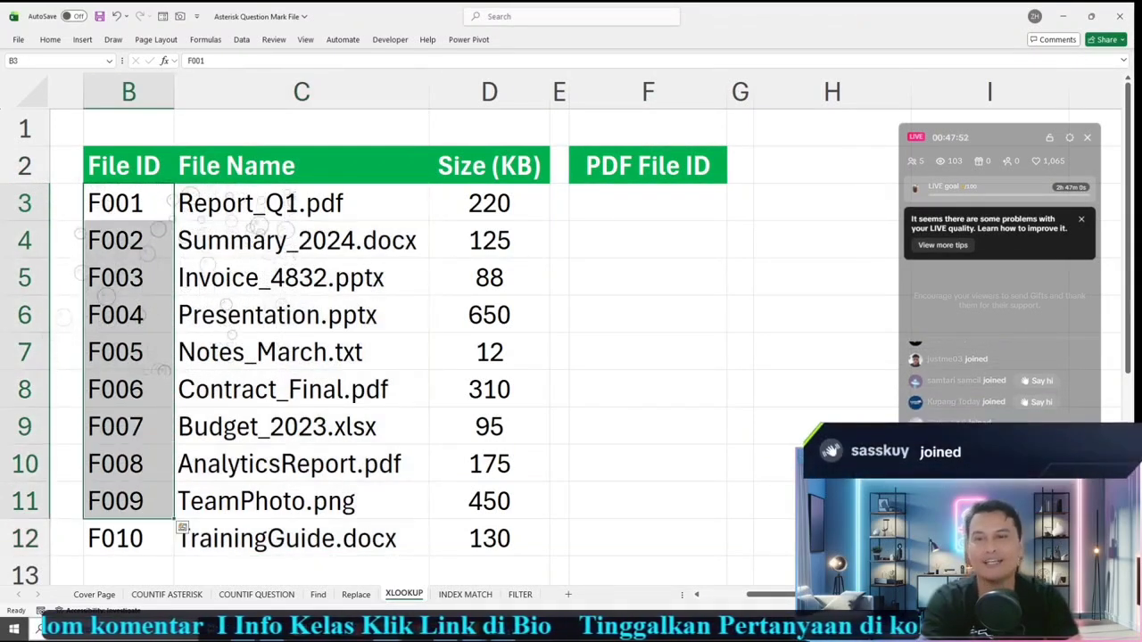
pyautogui.click(301, 204)
pyautogui.moveTo(302, 204); pyautogui.dragTo(301, 538)
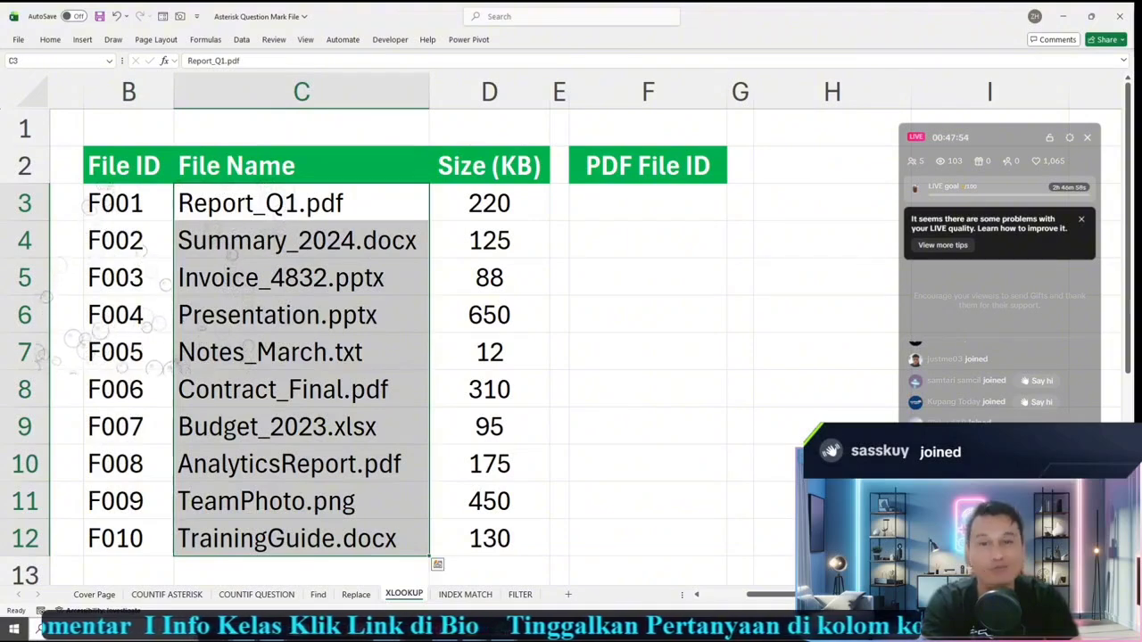
pyautogui.click(649, 203)
pyautogui.write('=')
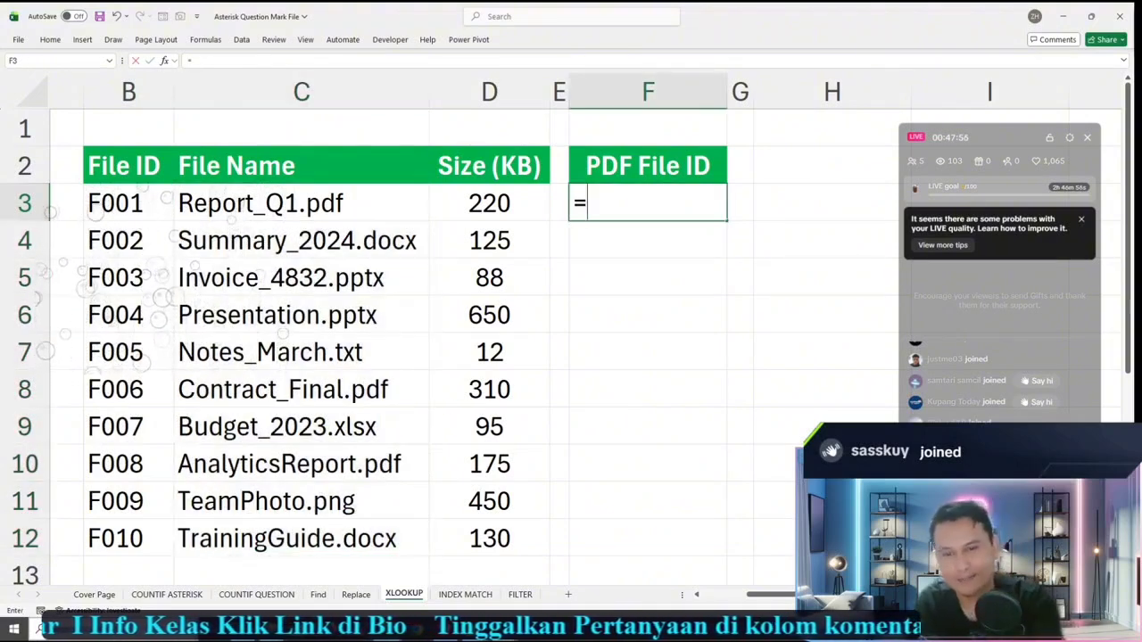
pyautogui.write('xlookup(*')
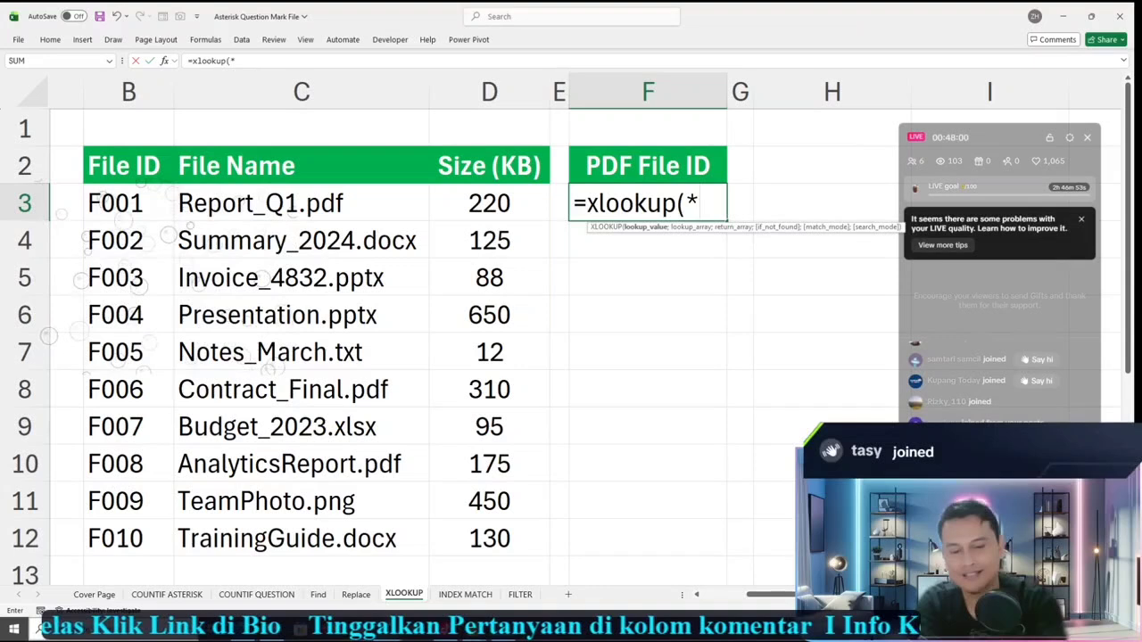
pyautogui.press('BackSpace')
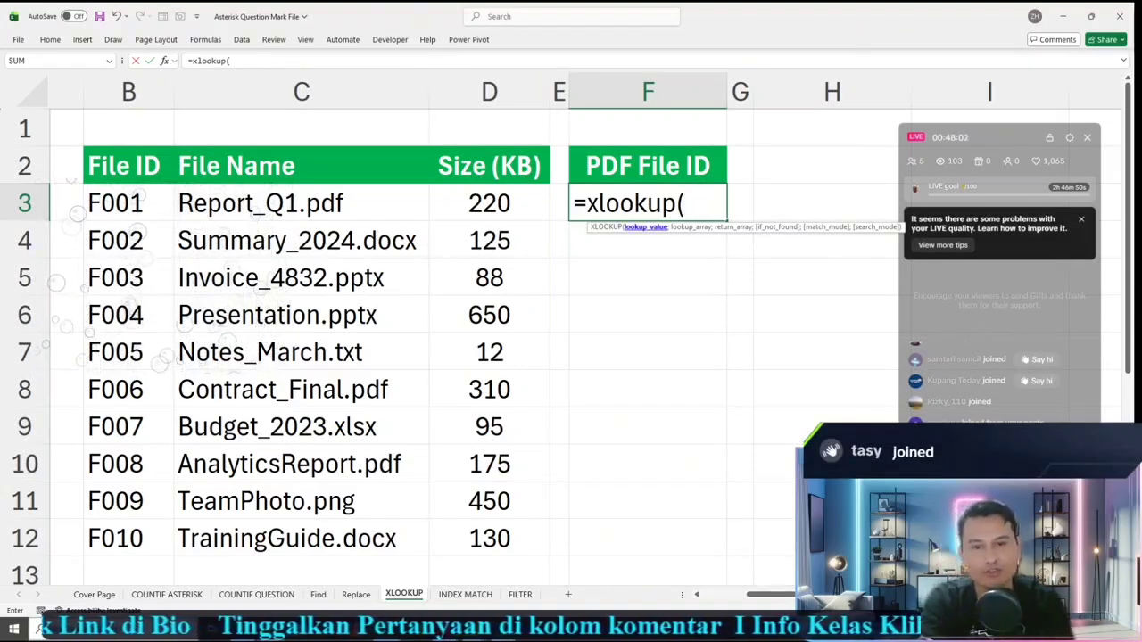
pyautogui.write('"P')
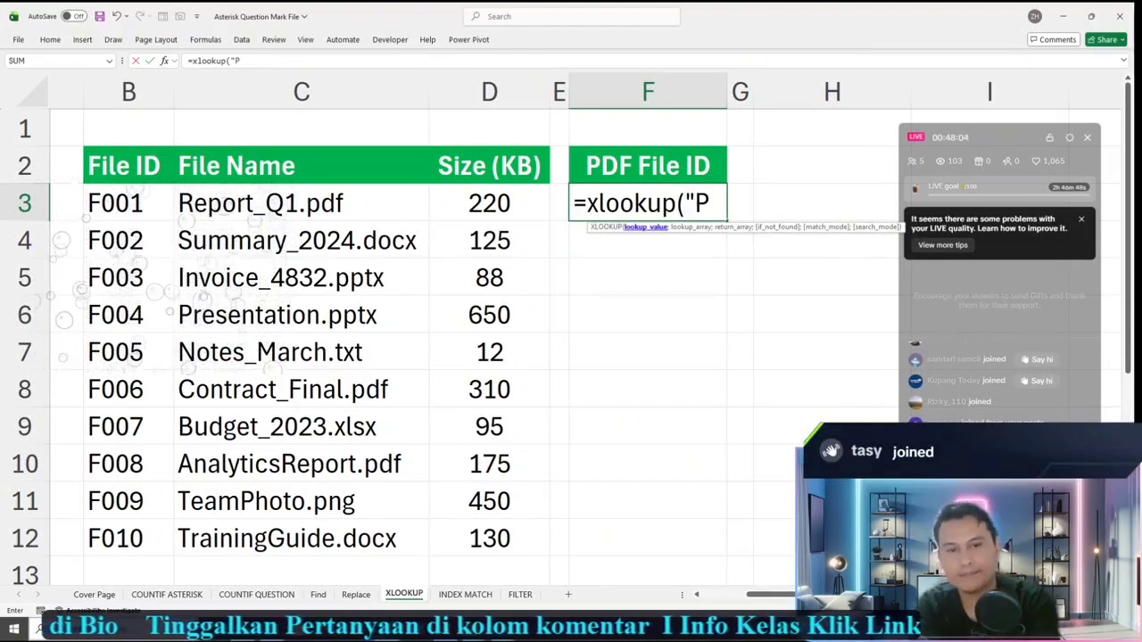
pyautogui.write('df"')
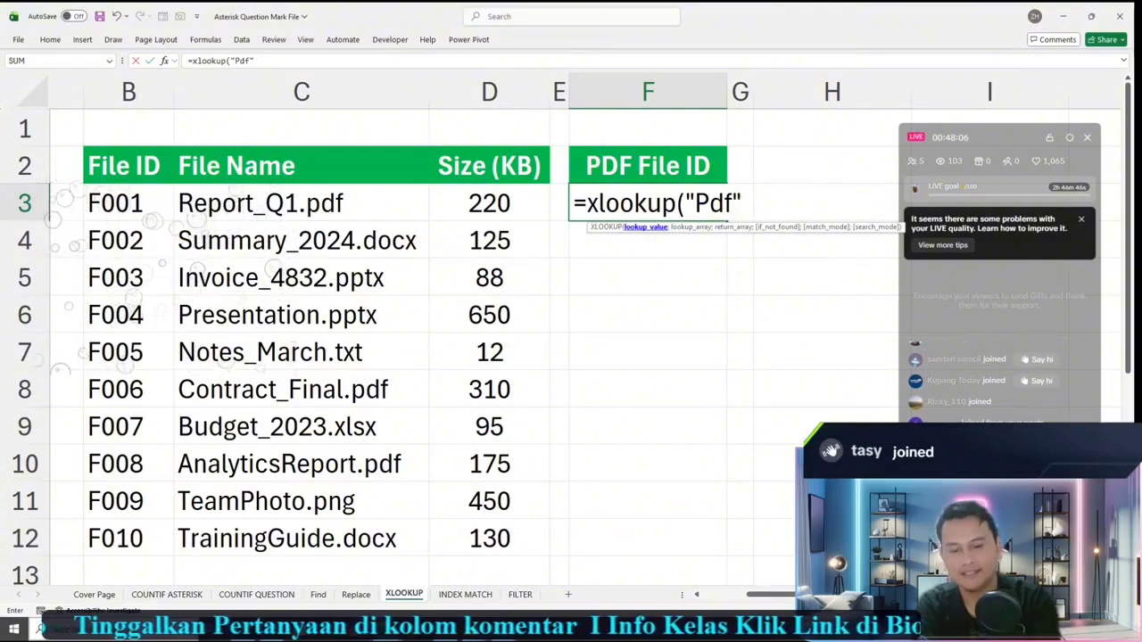
pyautogui.write(';')
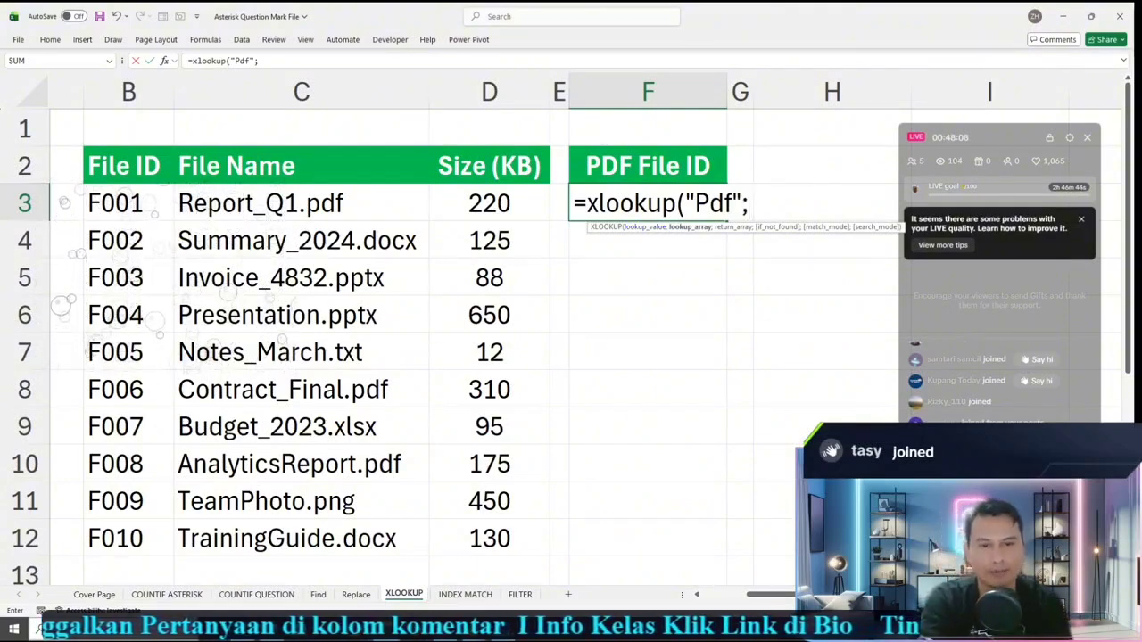
# Step: Use file names C3:C12 as the lookup array and file IDs B3:B12 as the return array, and enter the formula
pyautogui.click(302, 203)
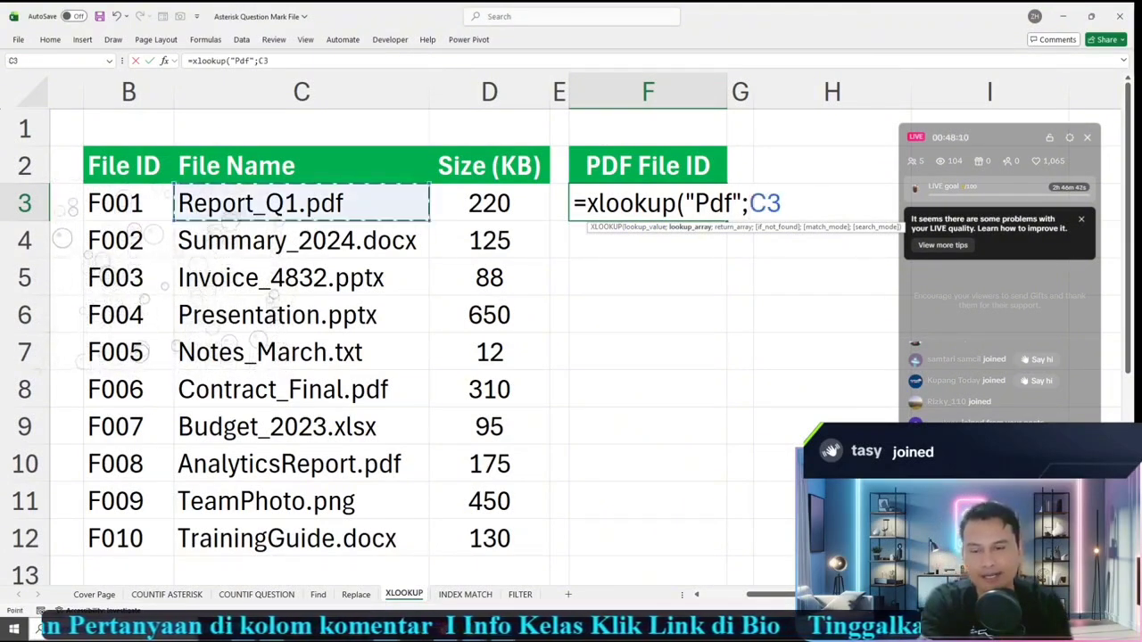
pyautogui.moveTo(301, 203); pyautogui.dragTo(301, 538)
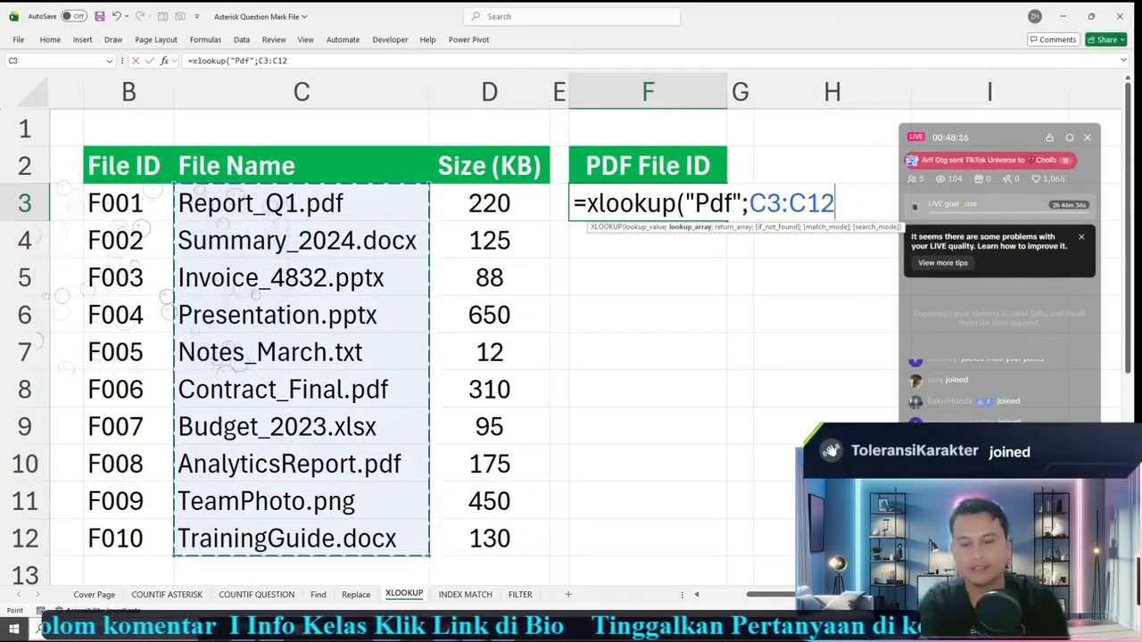
pyautogui.write(';')
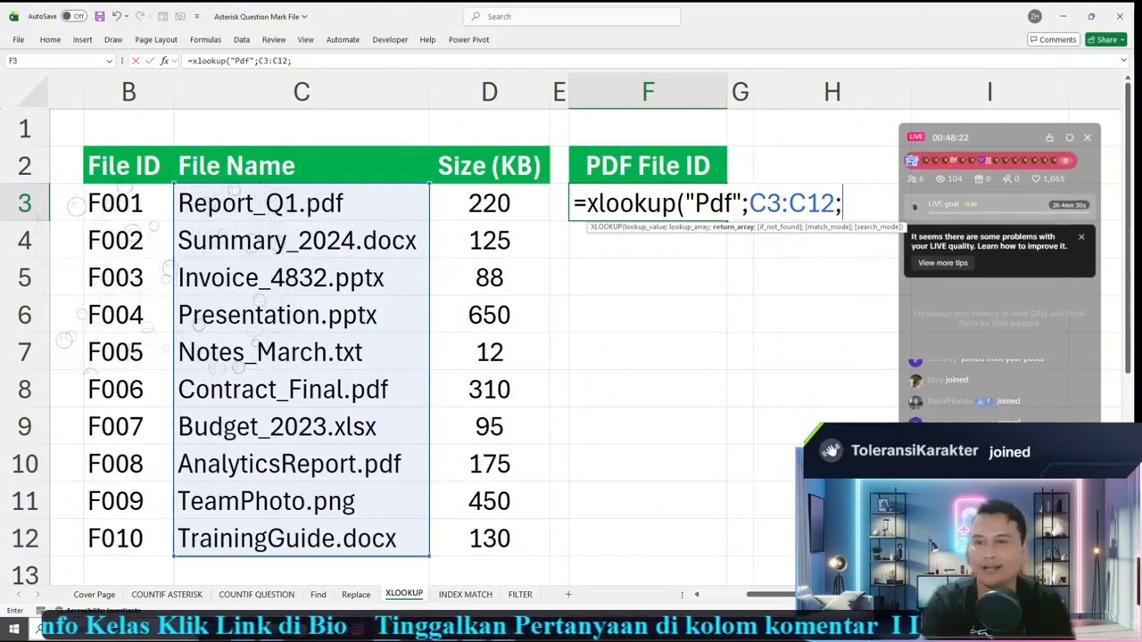
pyautogui.moveTo(125, 204); pyautogui.dragTo(124, 539)
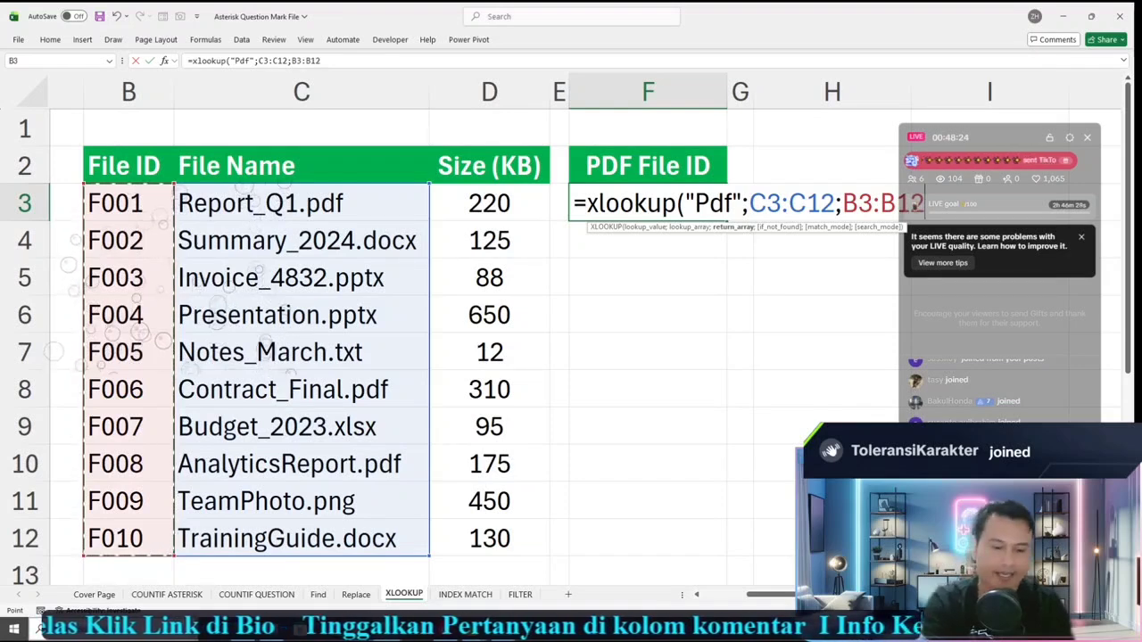
pyautogui.press('Return')
# Step: Move the live overlay clear of the formula in F3, and change the formula's lookup value to "*Pdf"
pyautogui.click(647, 204)
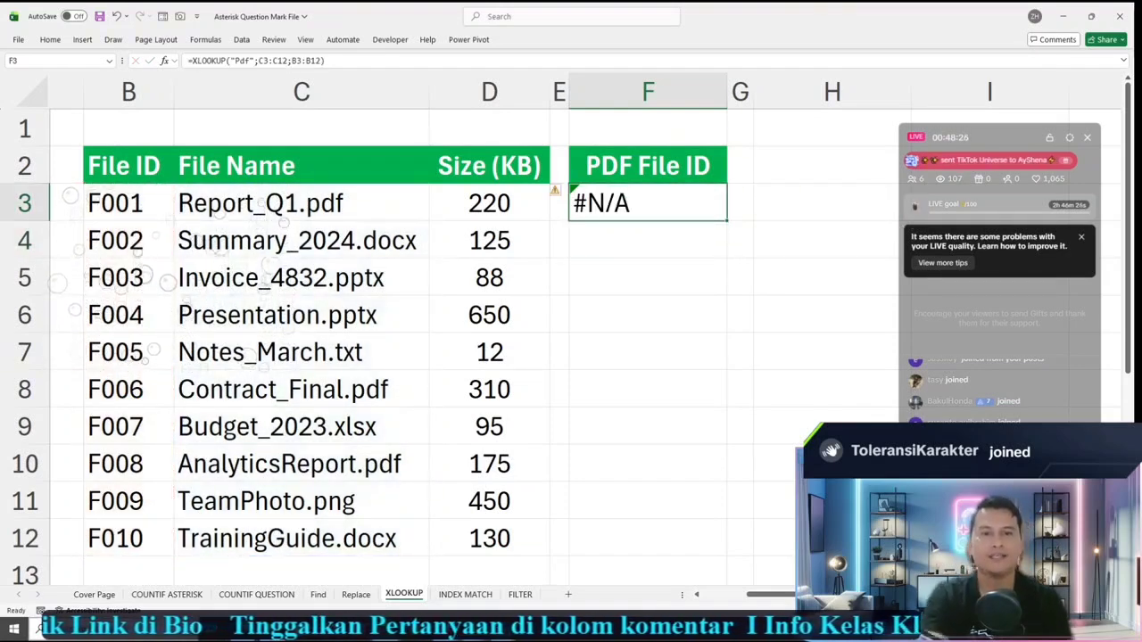
pyautogui.moveTo(1022, 138); pyautogui.dragTo(1061, 17)
pyautogui.doubleClick(652, 203)
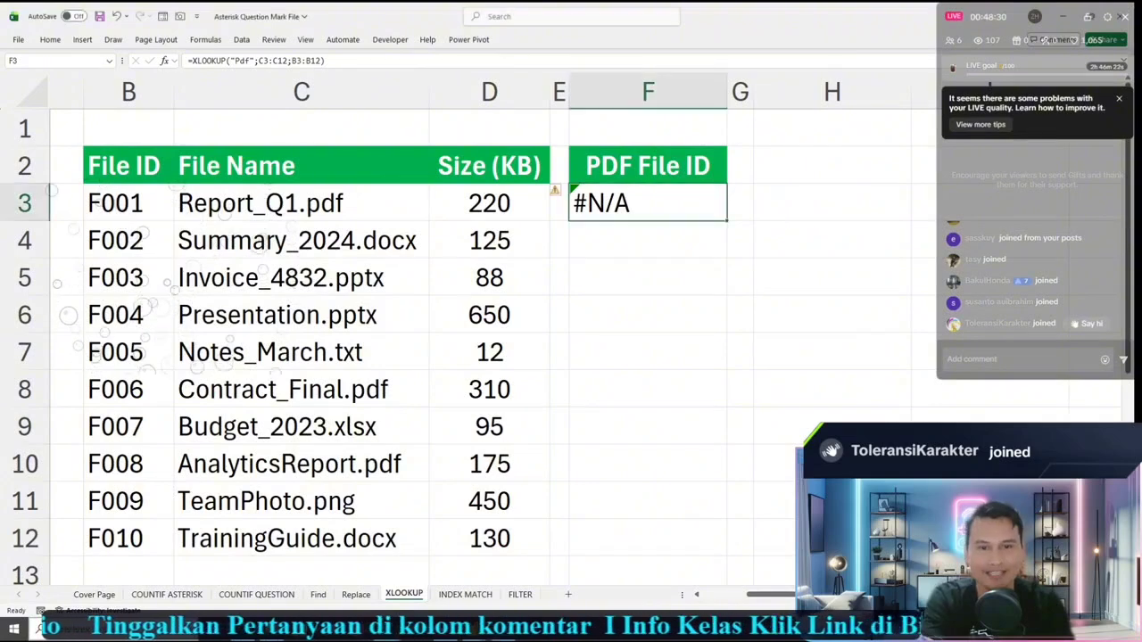
pyautogui.moveTo(718, 203); pyautogui.dragTo(755, 203)
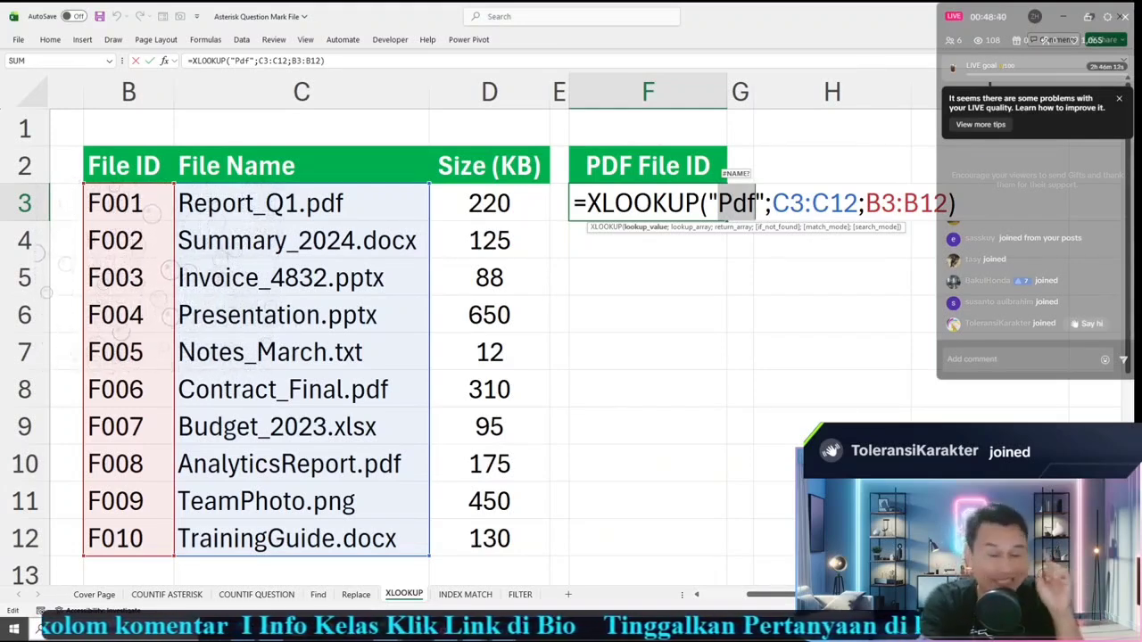
pyautogui.press('Left')
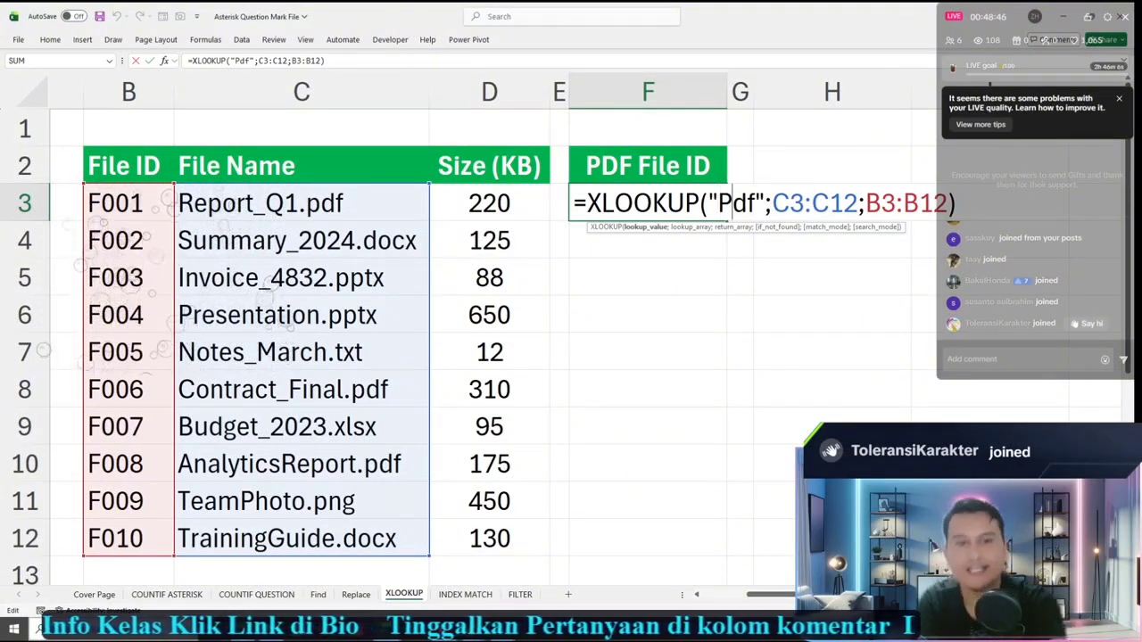
pyautogui.write('*')
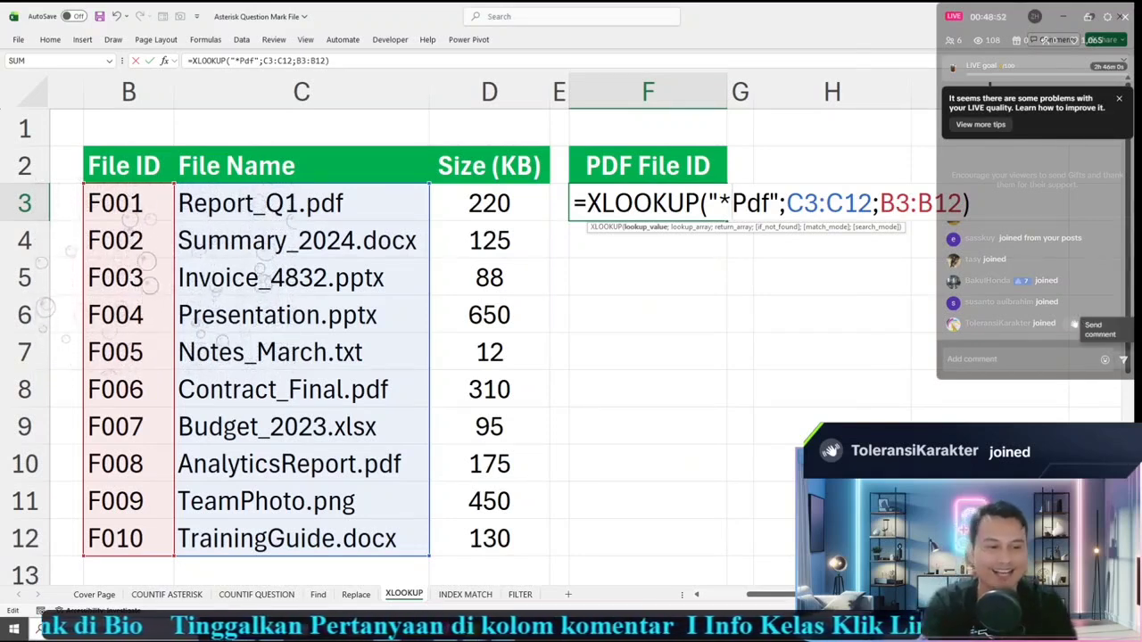
pyautogui.hscroll(5, 491, 339)
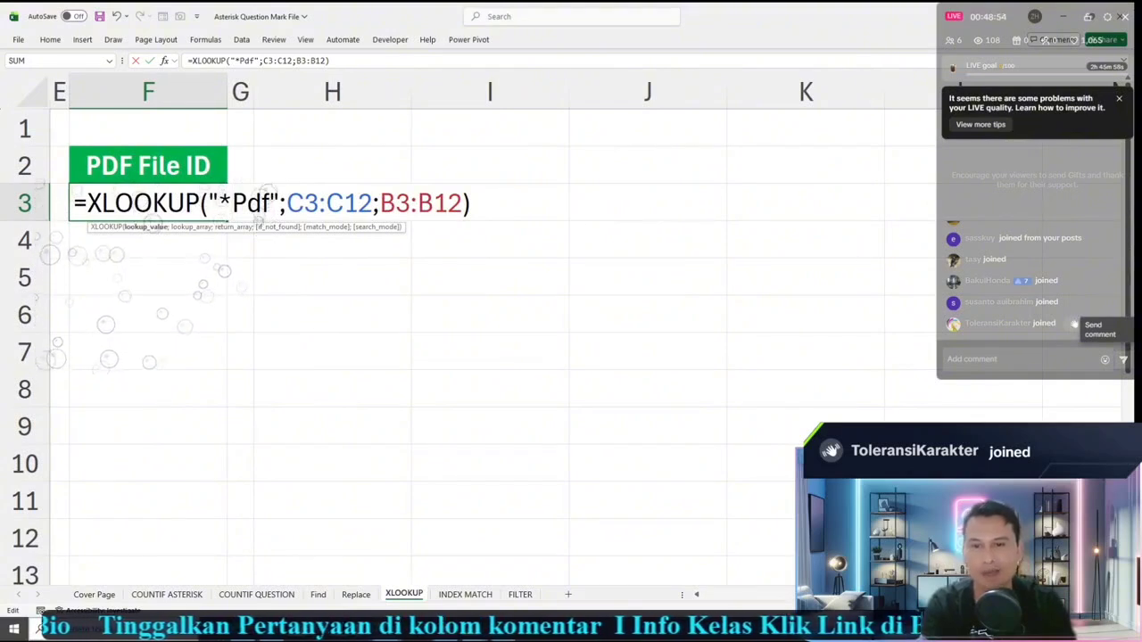
pyautogui.click(462, 203)
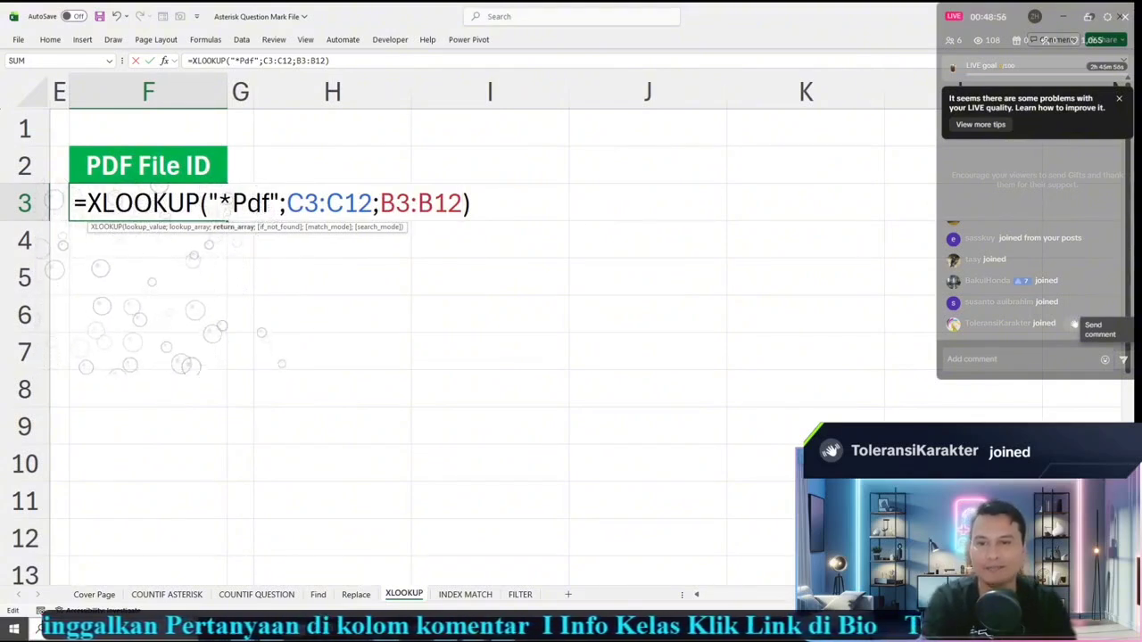
pyautogui.press('Return')
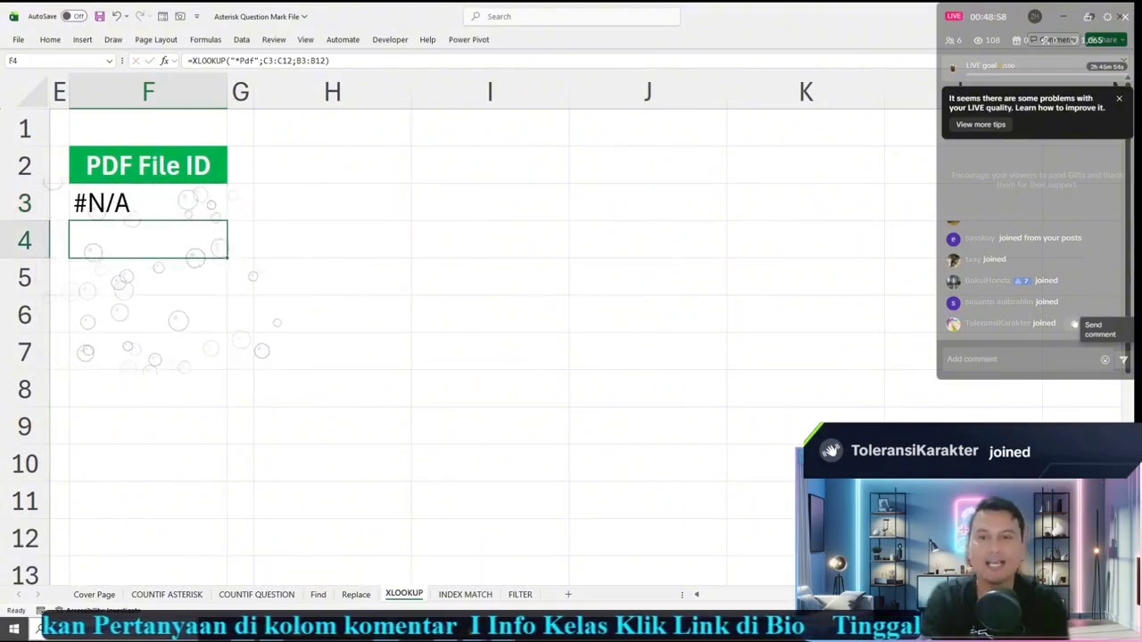
# Step: Extend the XLOOKUP formula in F3 with an empty if_not_found argument and match mode 2 for wildcard character match
pyautogui.doubleClick(153, 203)
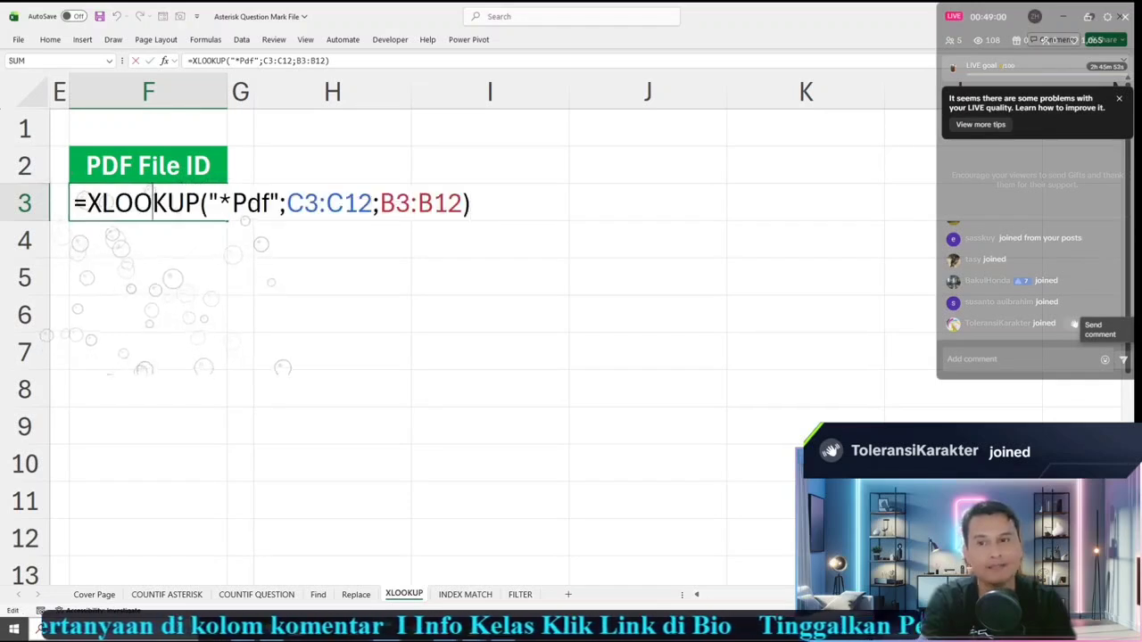
pyautogui.click(462, 203)
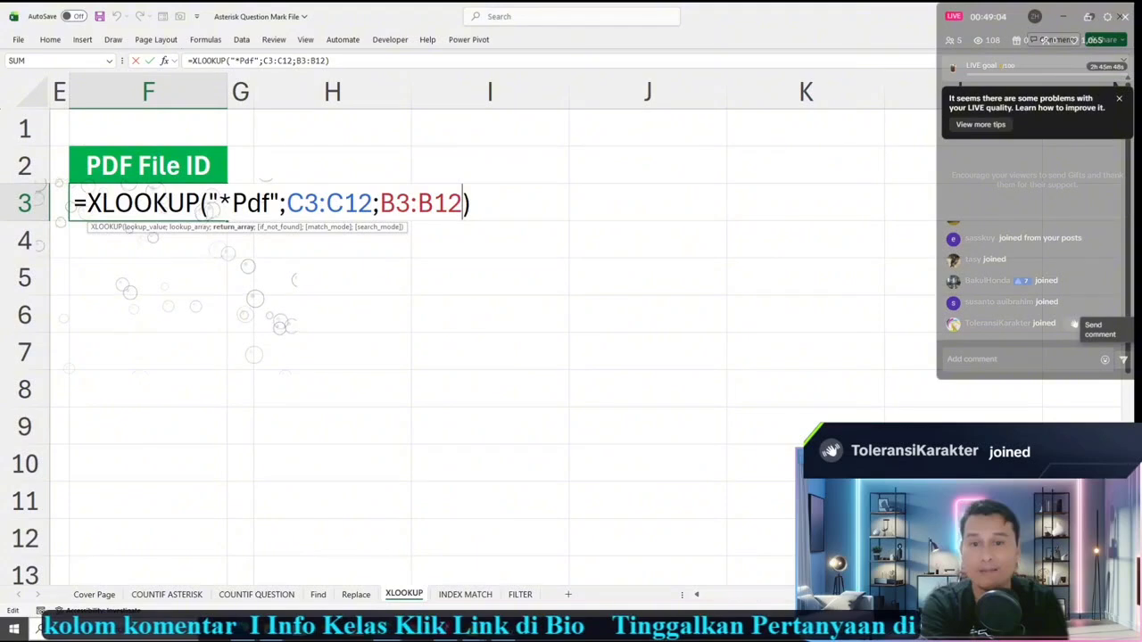
pyautogui.write(';')
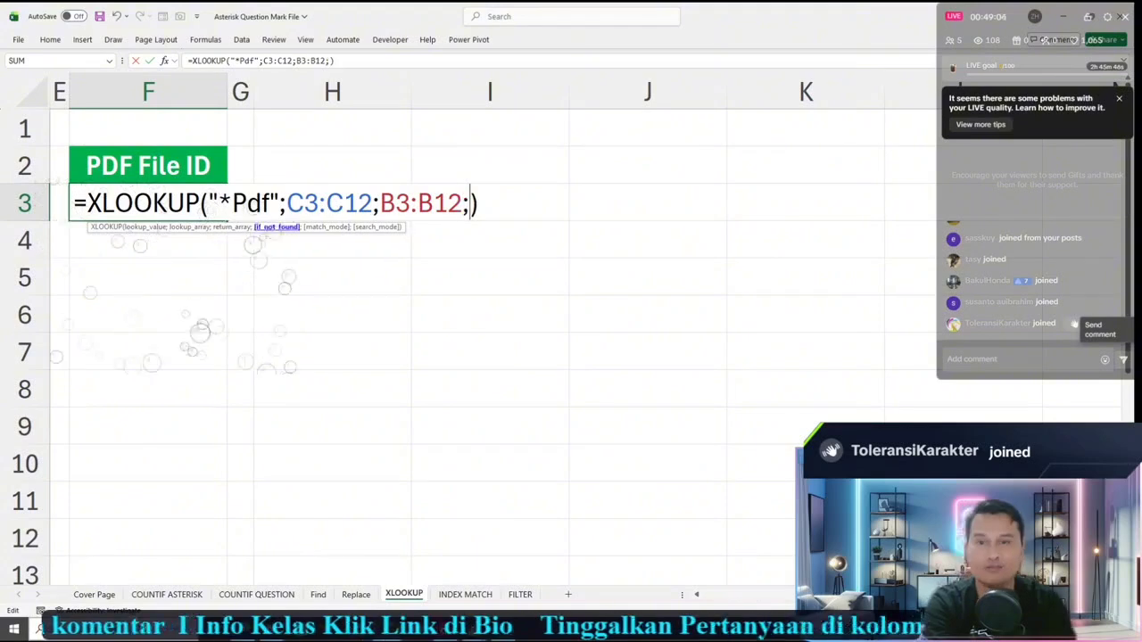
pyautogui.moveTo(218, 203); pyautogui.dragTo(262, 204)
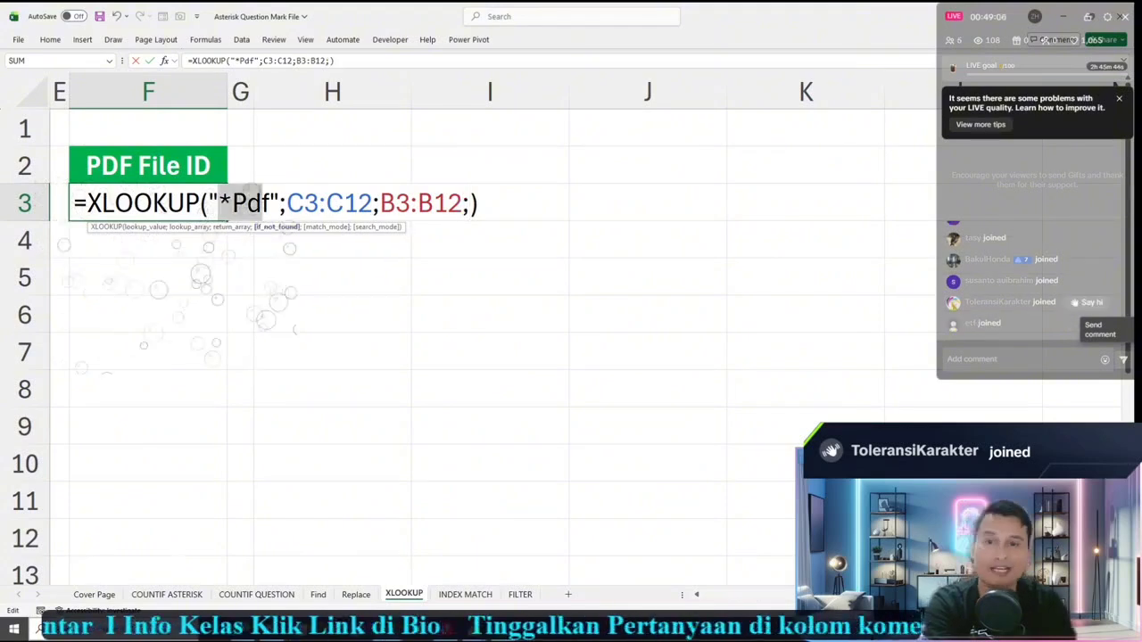
pyautogui.write(';')
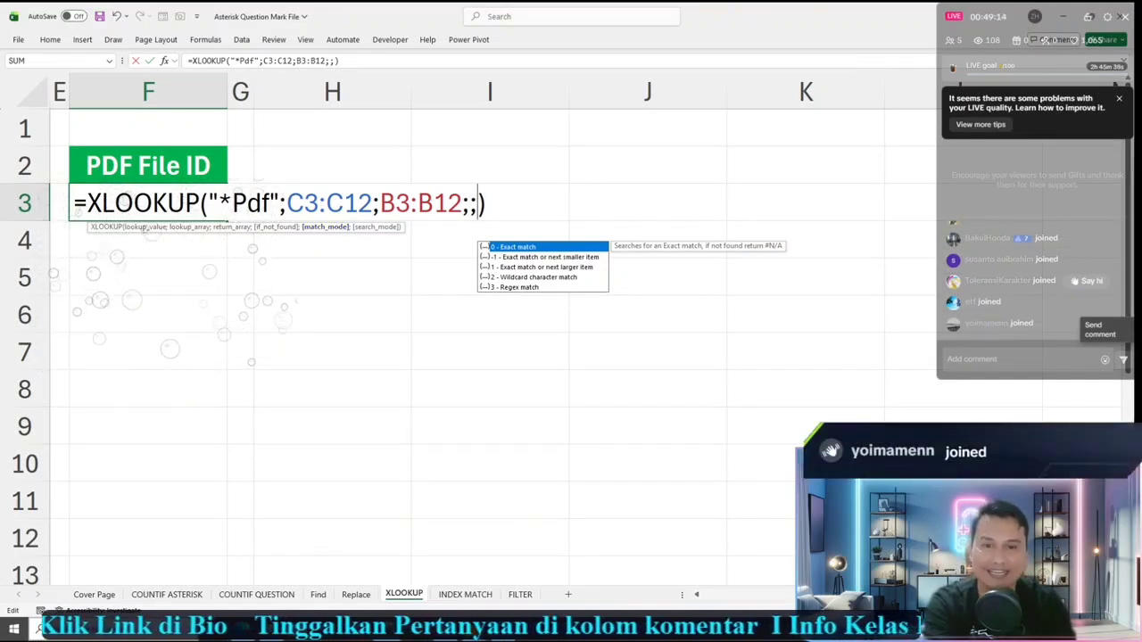
pyautogui.click(535, 278)
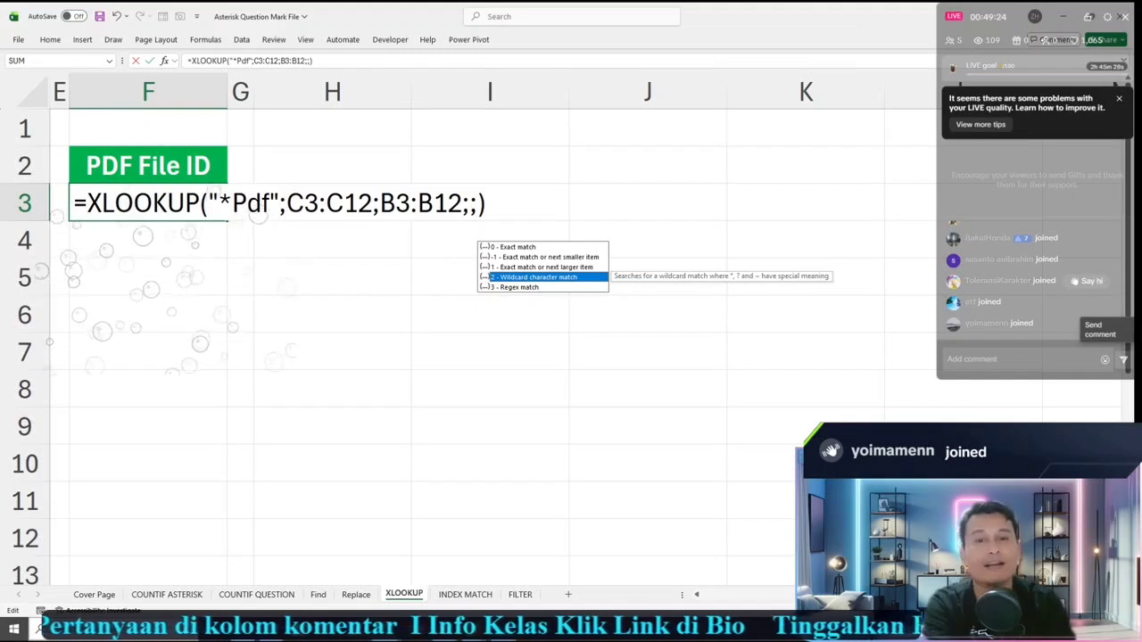
pyautogui.write('2')
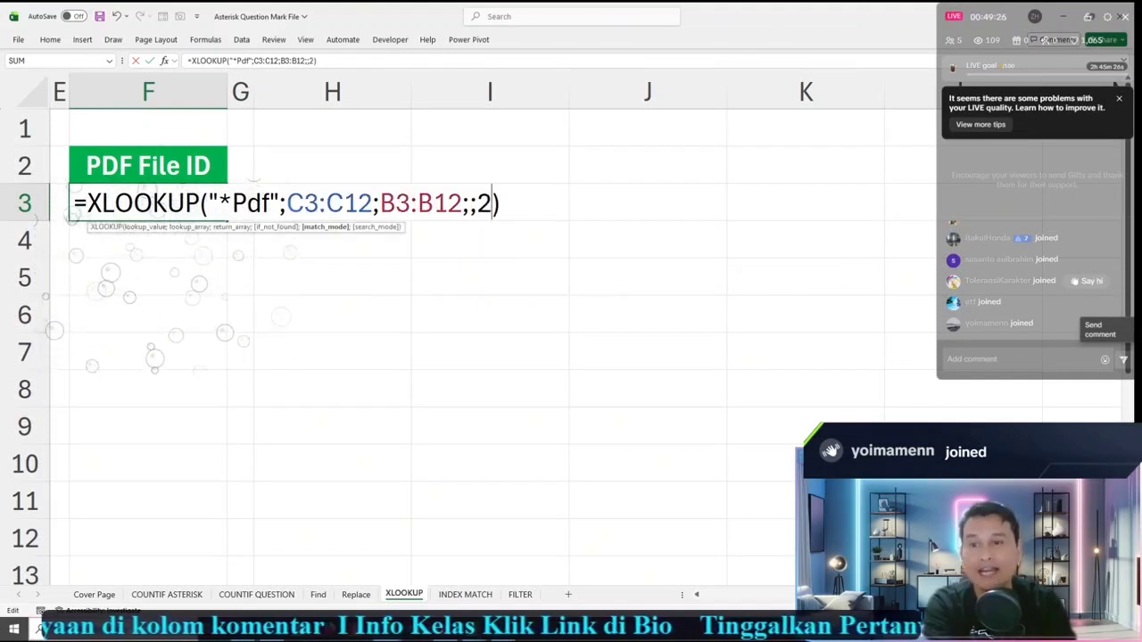
pyautogui.press('Return')
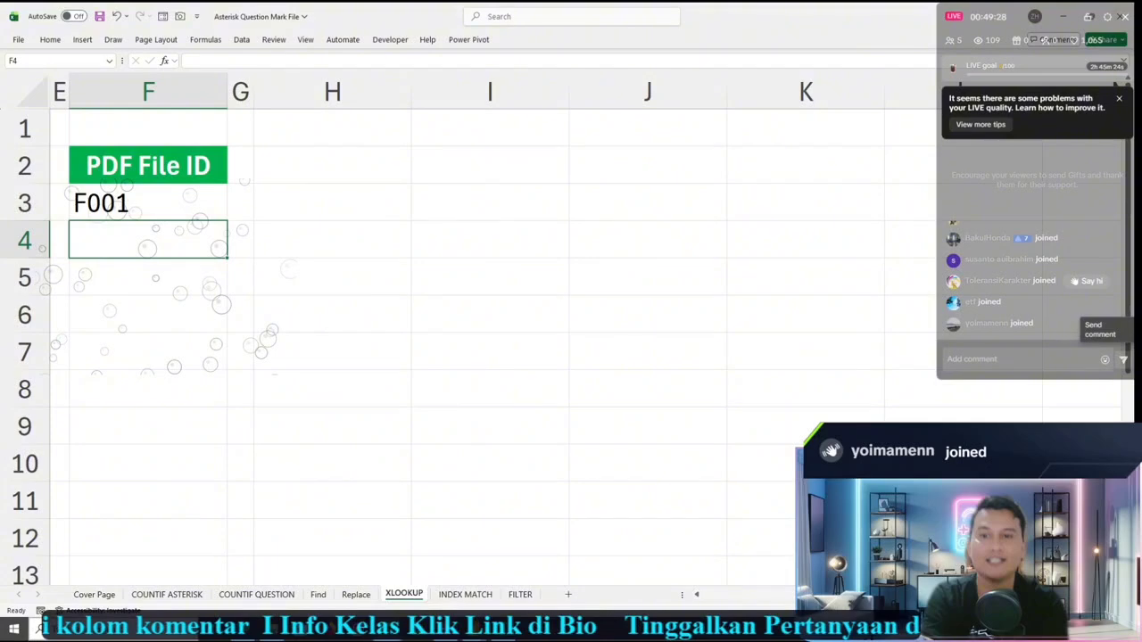
# Step: Review the asterisk in F3's formula, and compare the result with the IDs of Report_Q1.pdf, Contract_Final.pdf and AnalyticsReport.pdf
pyautogui.hscroll(-4, 446, 339)
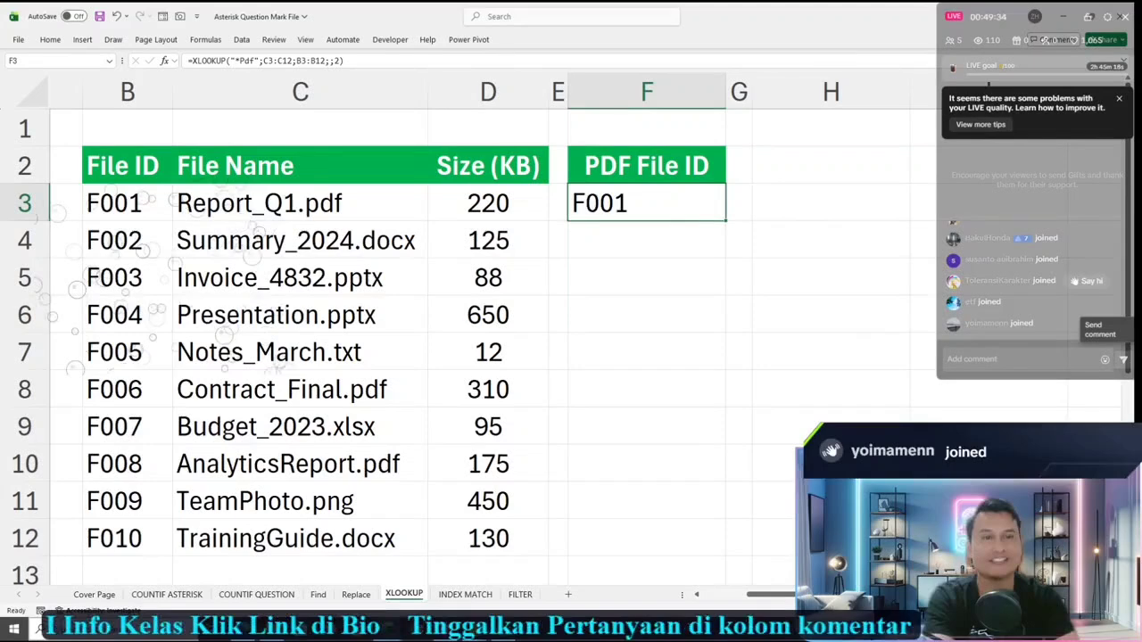
pyautogui.press('F2')
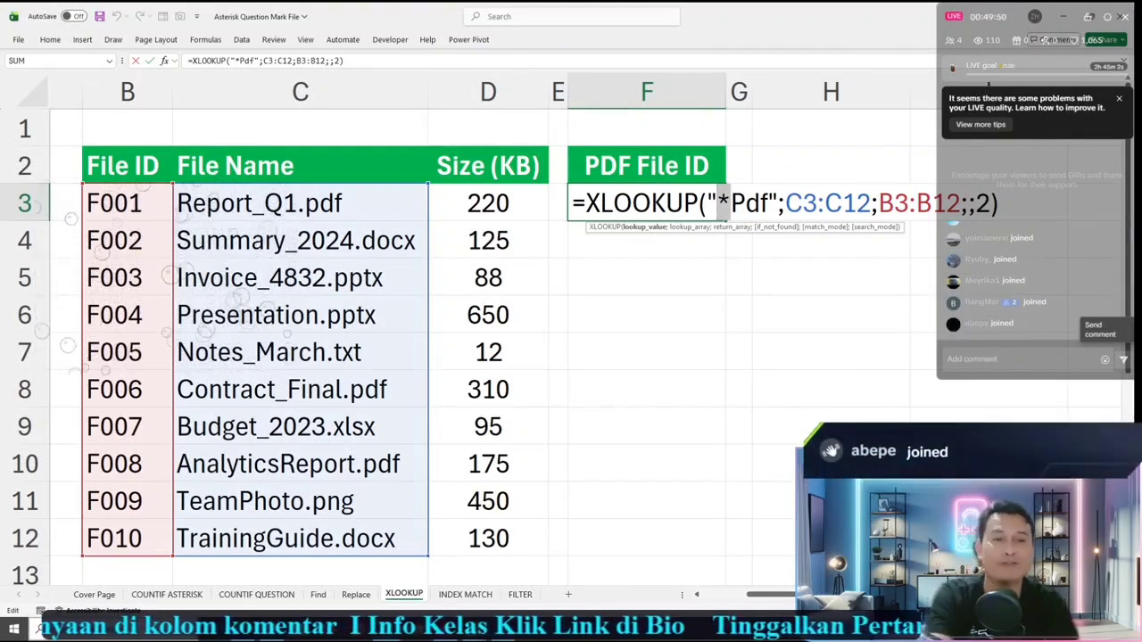
pyautogui.press('Return')
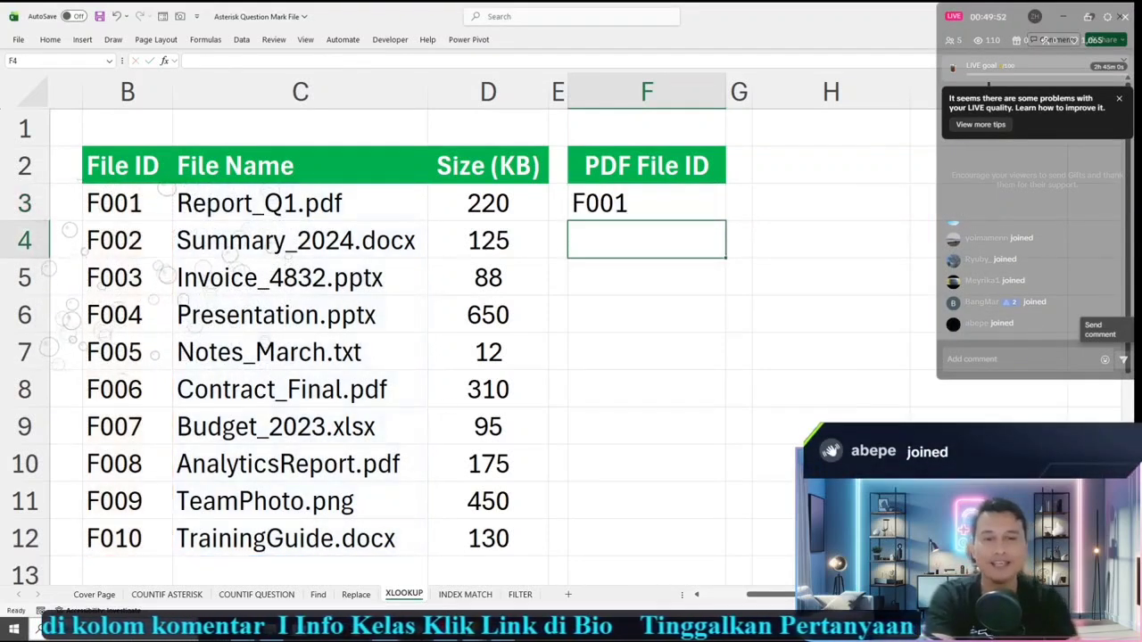
pyautogui.click(647, 204)
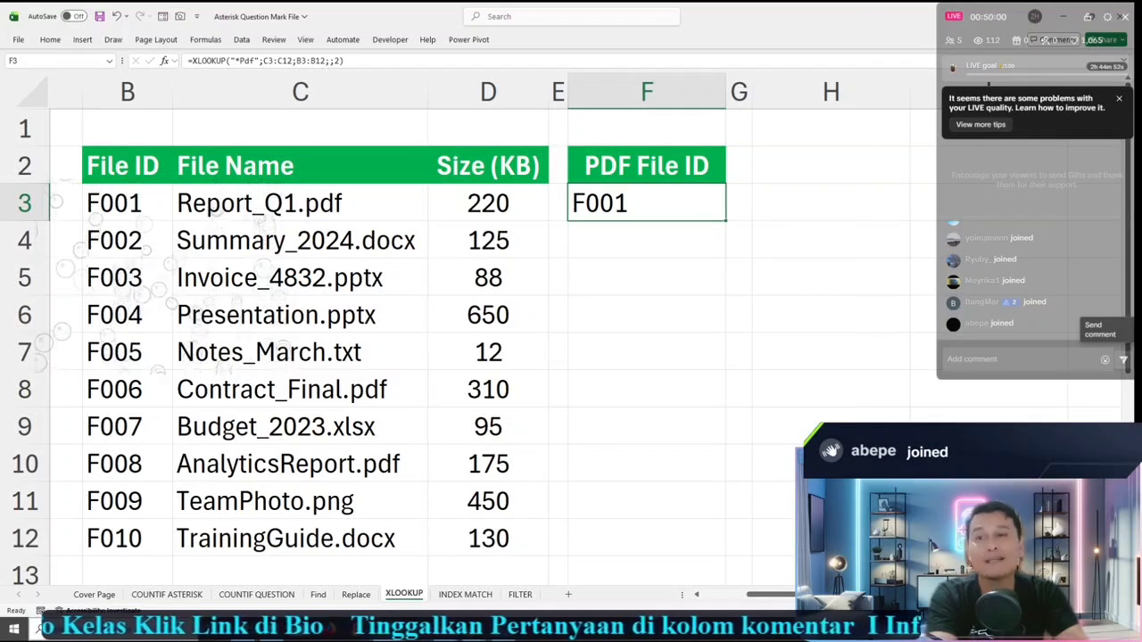
pyautogui.click(127, 203)
pyautogui.moveTo(294, 390); pyautogui.dragTo(125, 390)
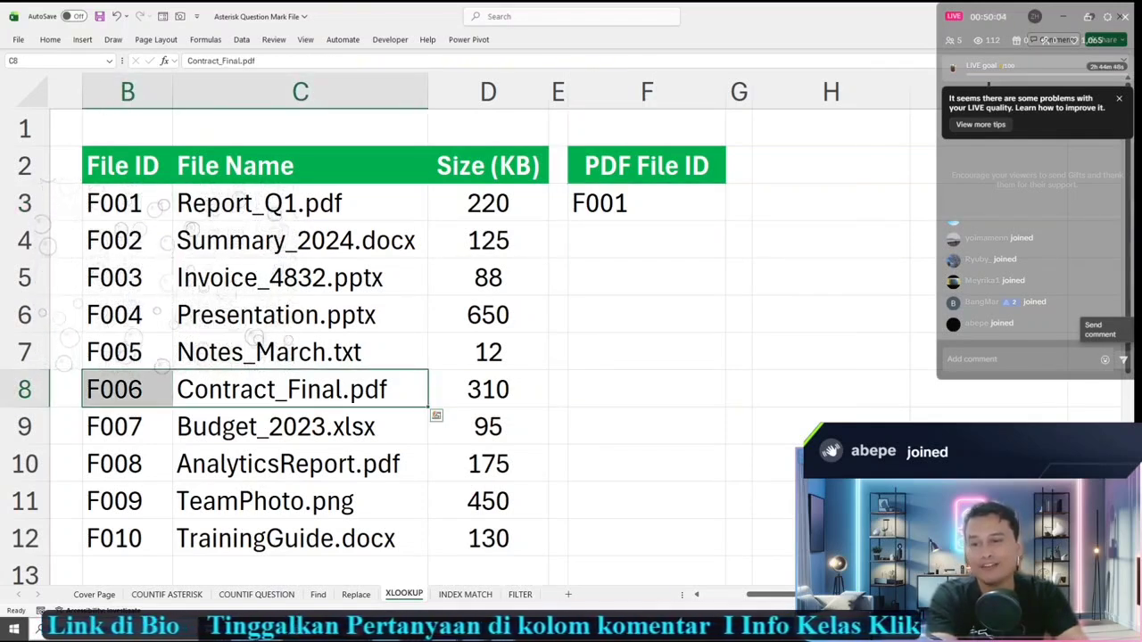
pyautogui.moveTo(294, 464); pyautogui.dragTo(125, 464)
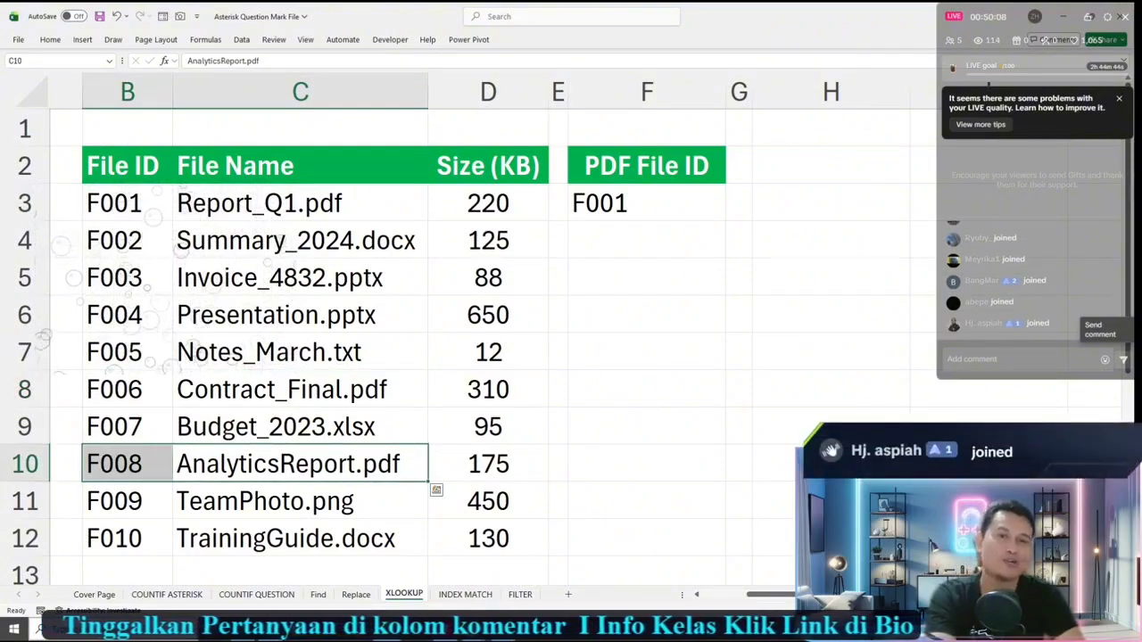
# Step: Clear the formula from F3, and highlight the File ID and File Name data in B3:B12 and C3:C12
pyautogui.click(647, 203)
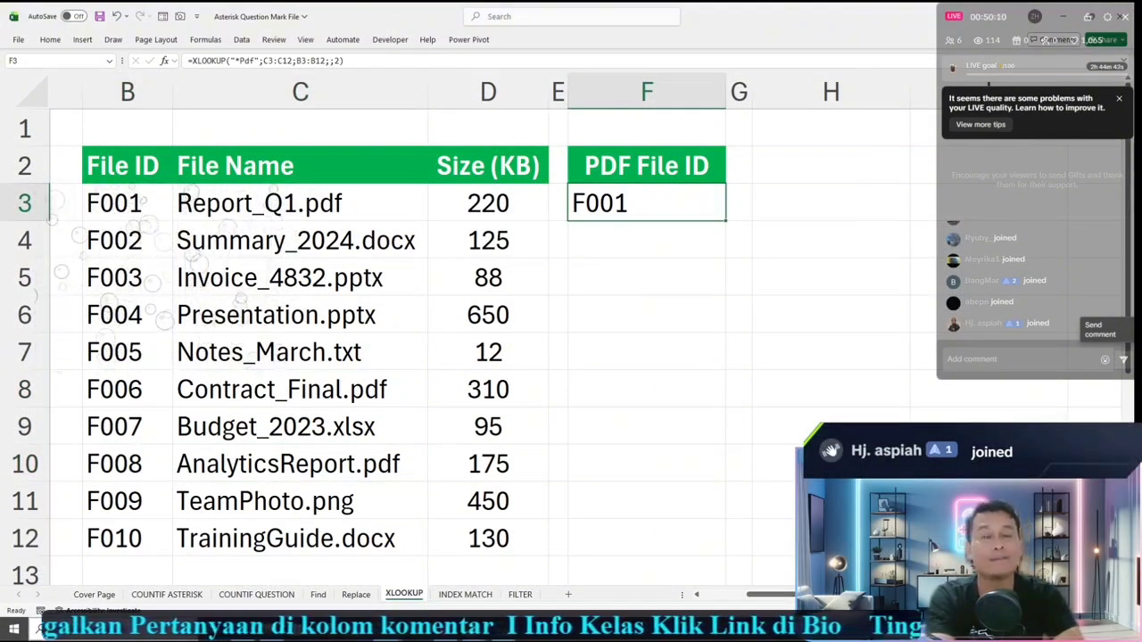
pyautogui.press('Delete')
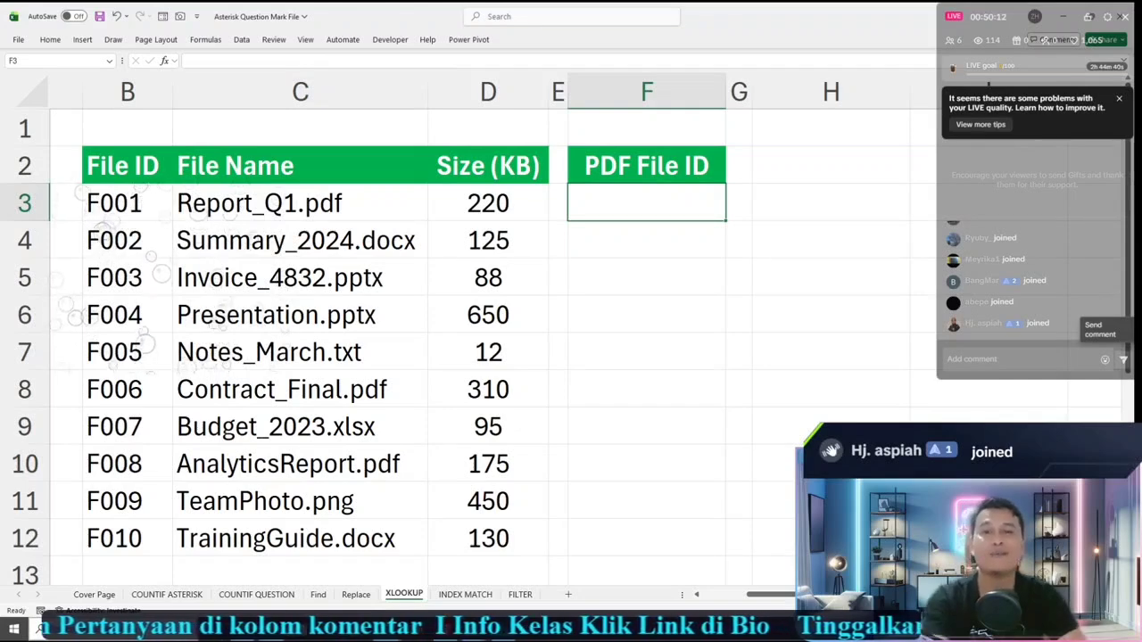
pyautogui.click(647, 315)
pyautogui.moveTo(128, 204); pyautogui.dragTo(127, 278)
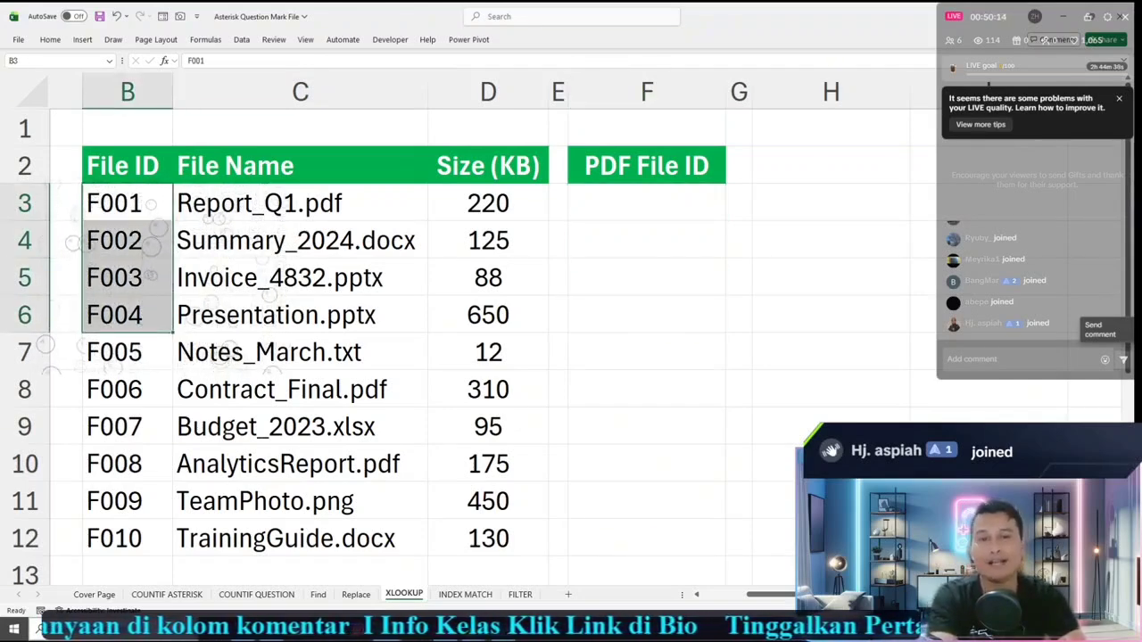
pyautogui.click(647, 204)
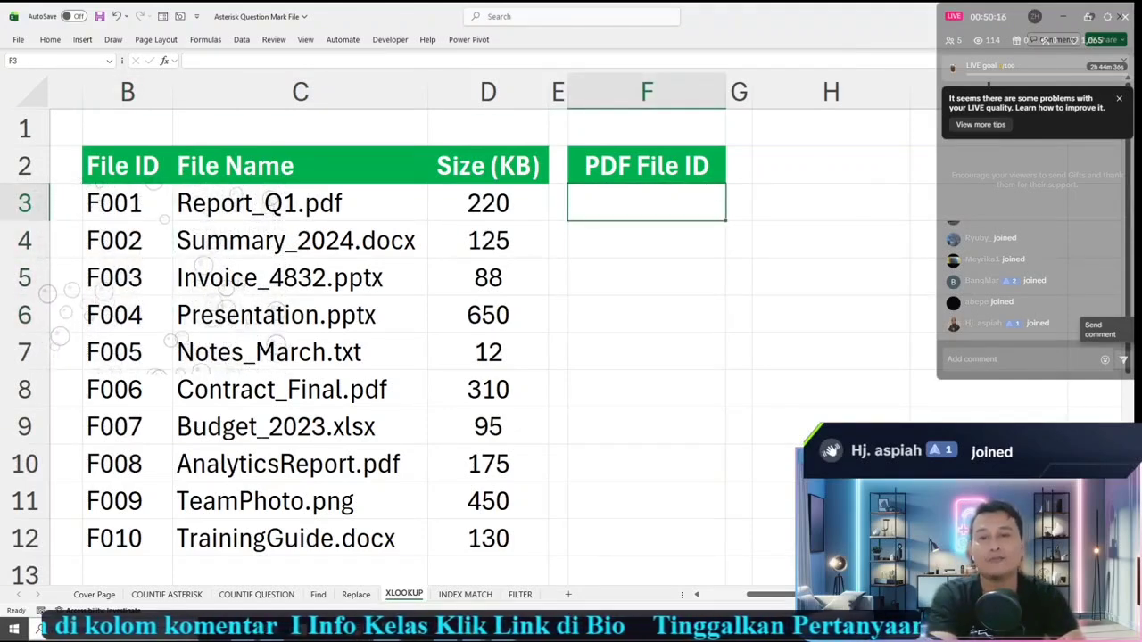
pyautogui.moveTo(128, 203); pyautogui.dragTo(127, 538)
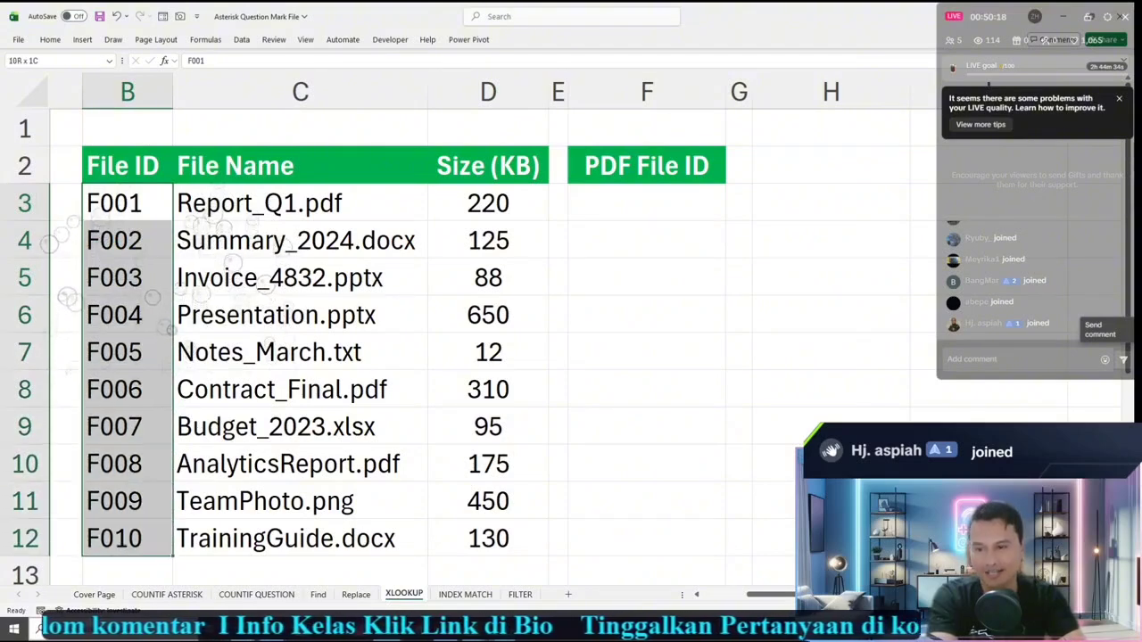
pyautogui.moveTo(300, 204); pyautogui.dragTo(300, 537)
pyautogui.click(646, 277)
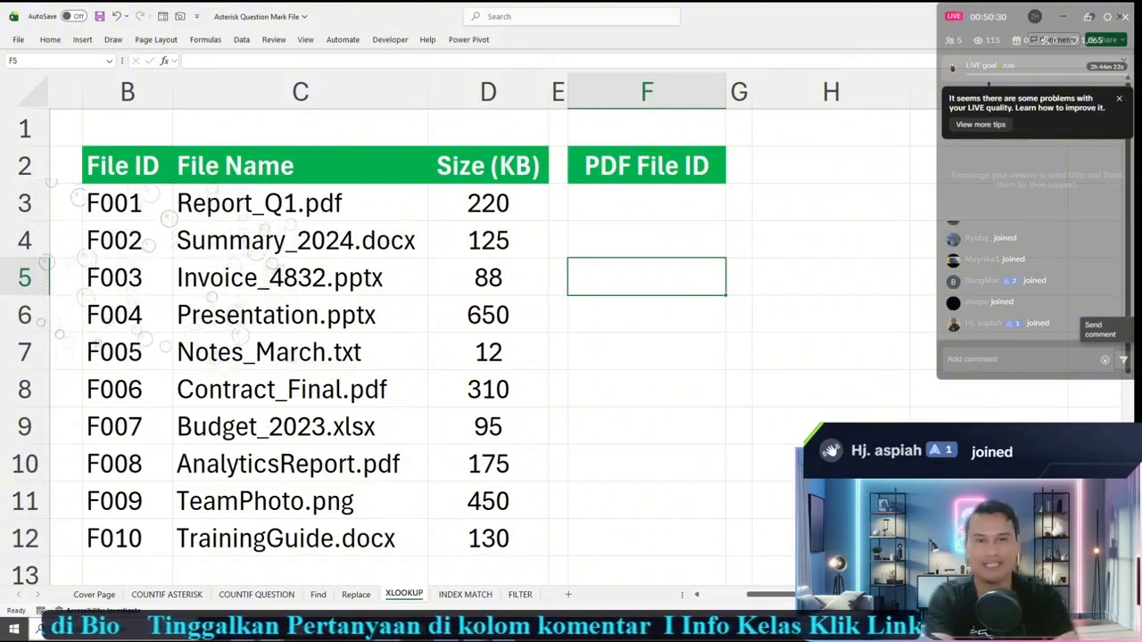
# Step: Narrow column G slightly, and highlight F3:F11 and the File ID entries to point out the planned result area
pyautogui.moveTo(751, 92); pyautogui.dragTo(739, 92)
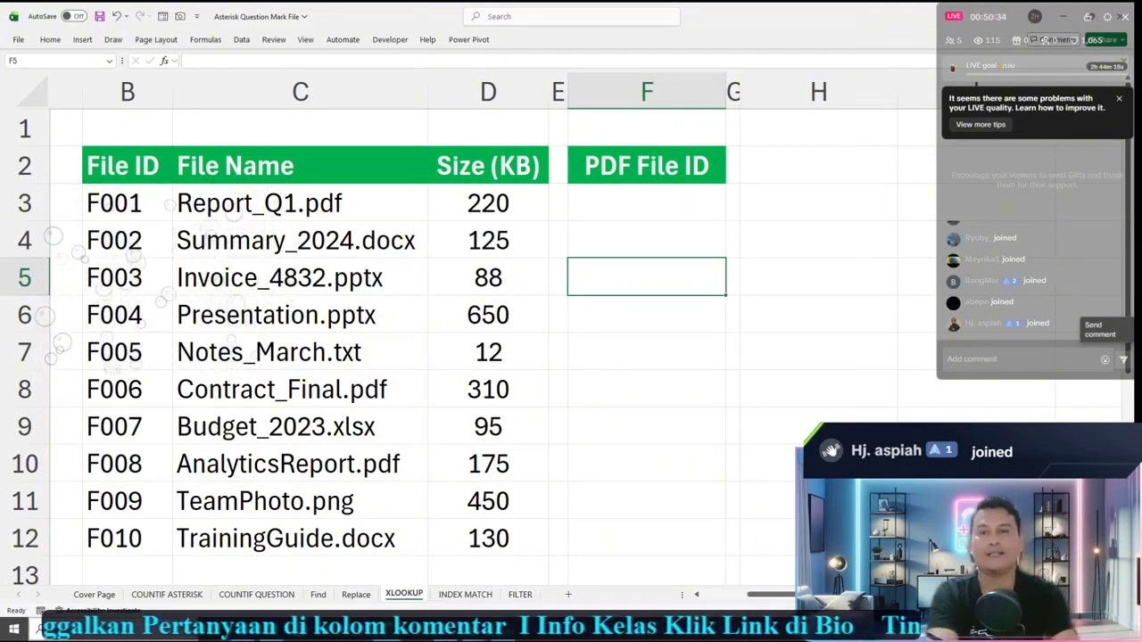
pyautogui.moveTo(646, 203); pyautogui.dragTo(646, 501)
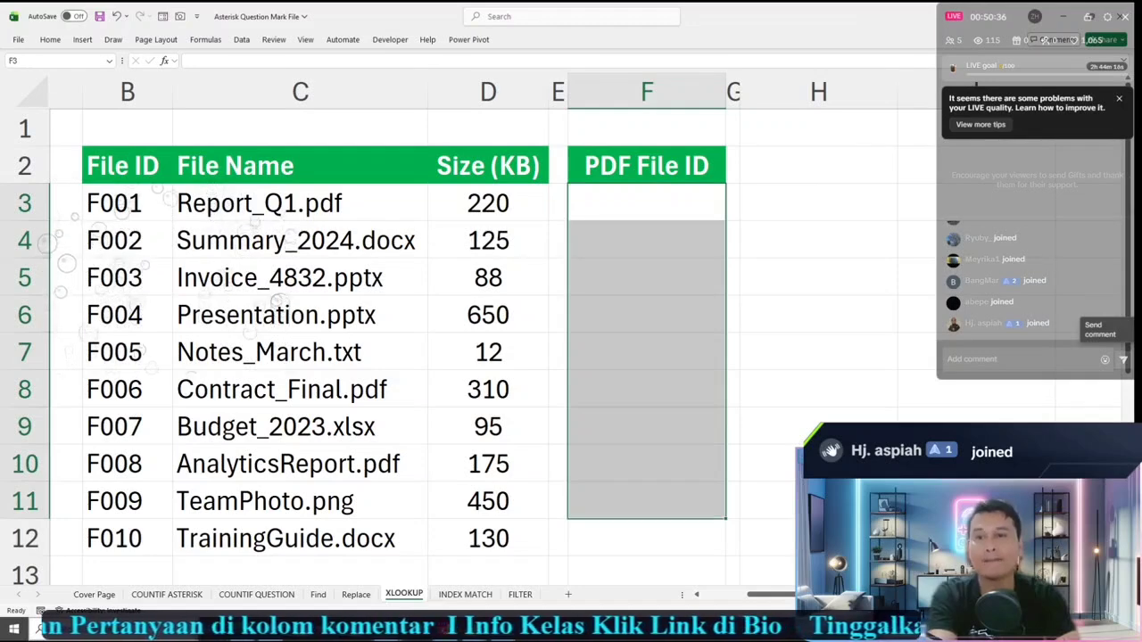
pyautogui.click(300, 203)
pyautogui.moveTo(127, 204); pyautogui.dragTo(128, 426)
pyautogui.click(646, 204)
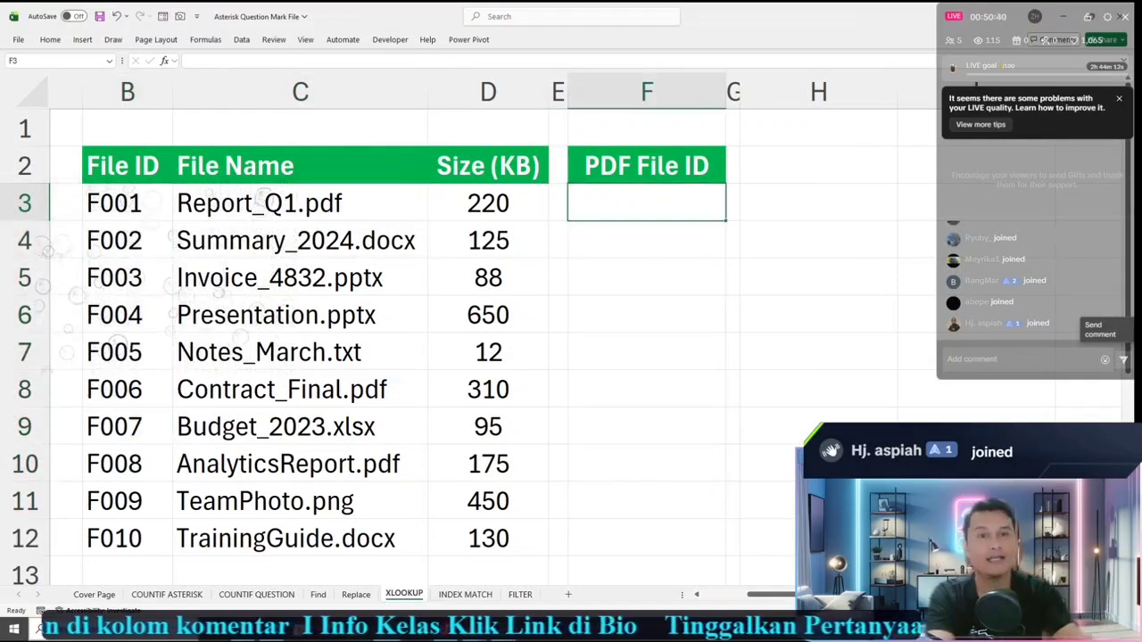
# Step: Start a numbered note in cell F7 with "1."
pyautogui.click(647, 352)
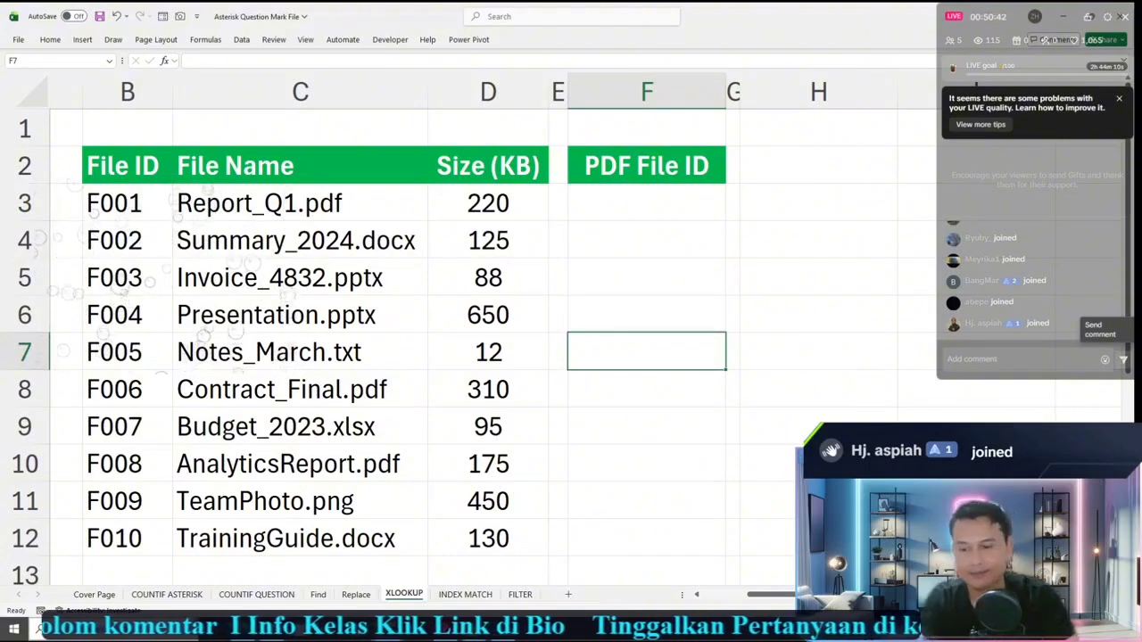
pyautogui.write('1.')
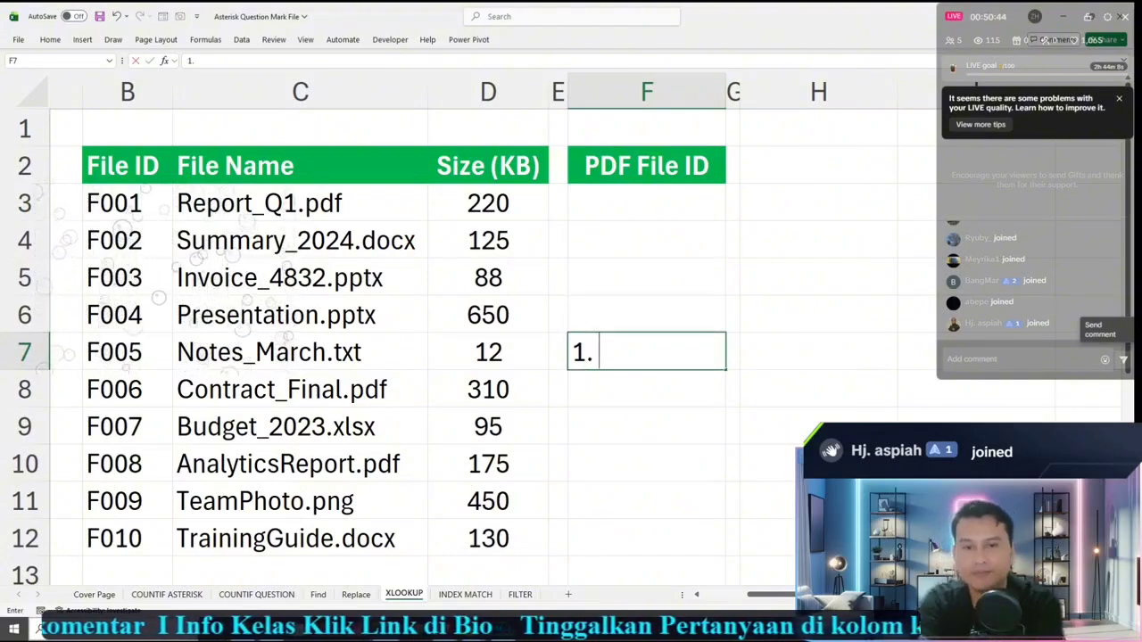
pyautogui.write(' Tentukan')
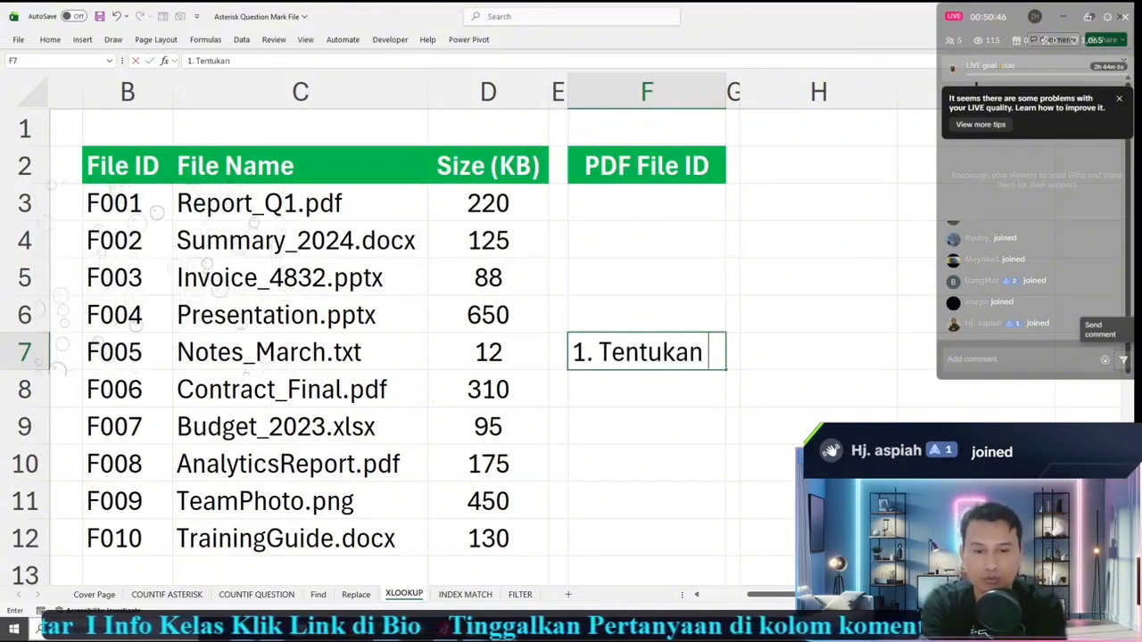
pyautogui.press('BackSpace')
pyautogui.press('BackSpace')
pyautogui.press('BackSpace')
pyautogui.press('BackSpace')
pyautogui.press('BackSpace')
pyautogui.press('BackSpace')
pyautogui.press('BackSpace')
pyautogui.press('BackSpace')
pyautogui.write('Cari')
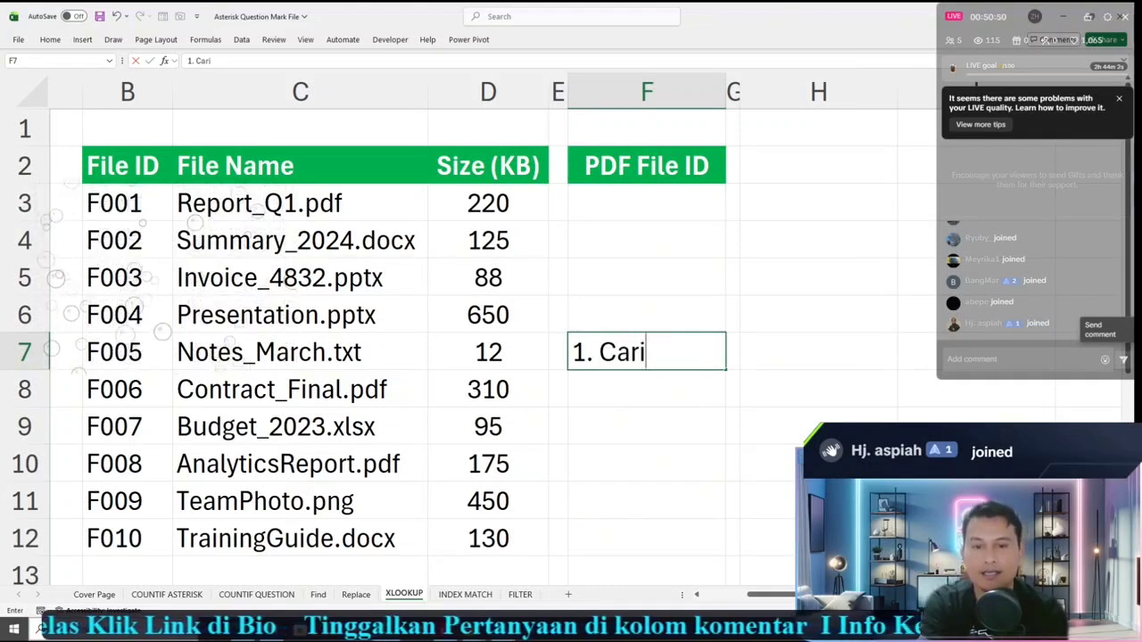
pyautogui.press('BackSpace')
pyautogui.press('BackSpace')
pyautogui.press('BackSpace')
pyautogui.press('BackSpace')
# Step: Complete the note in F7 as "1. Tentukan Pdf berada di karakter keberapa"
pyautogui.write('Tentukan P')
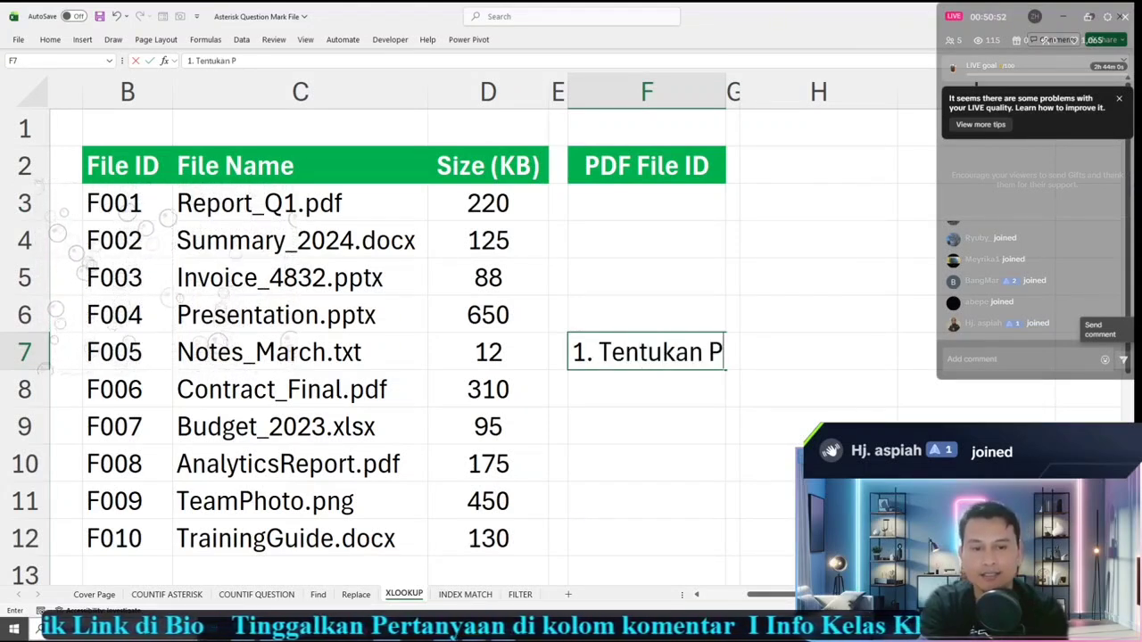
pyautogui.write('df ber')
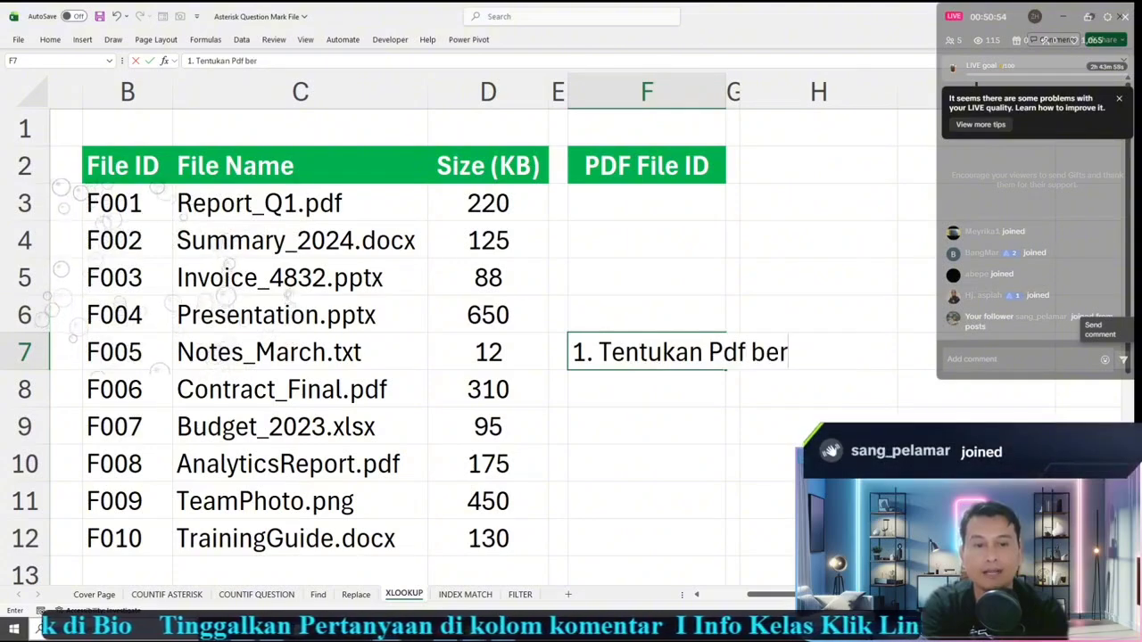
pyautogui.write('ada di kara')
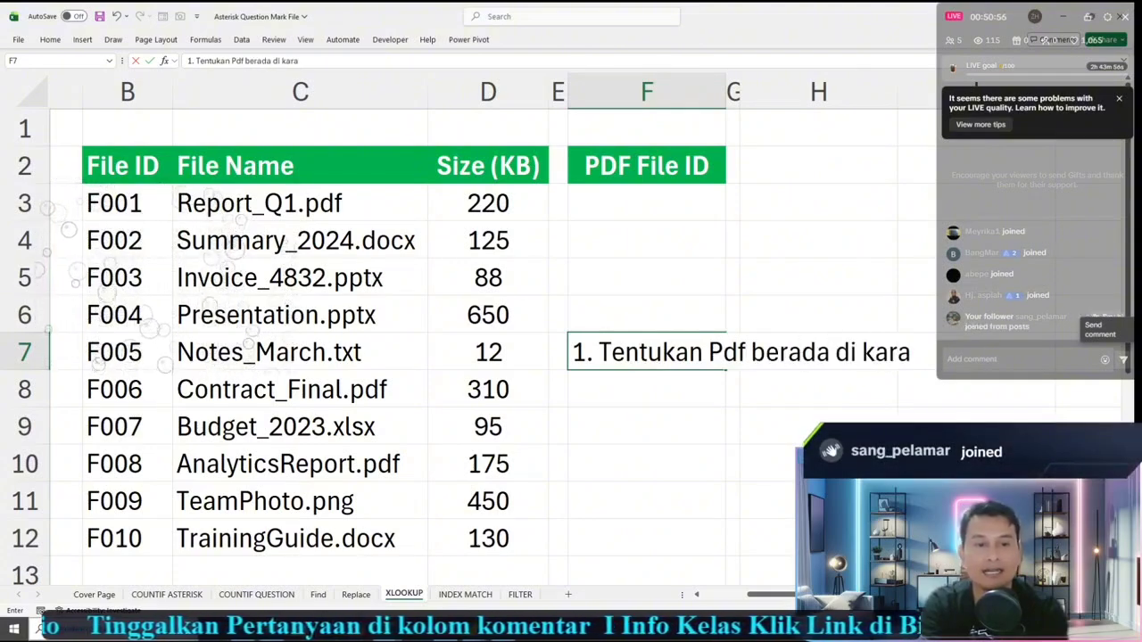
pyautogui.write('kter keberapa')
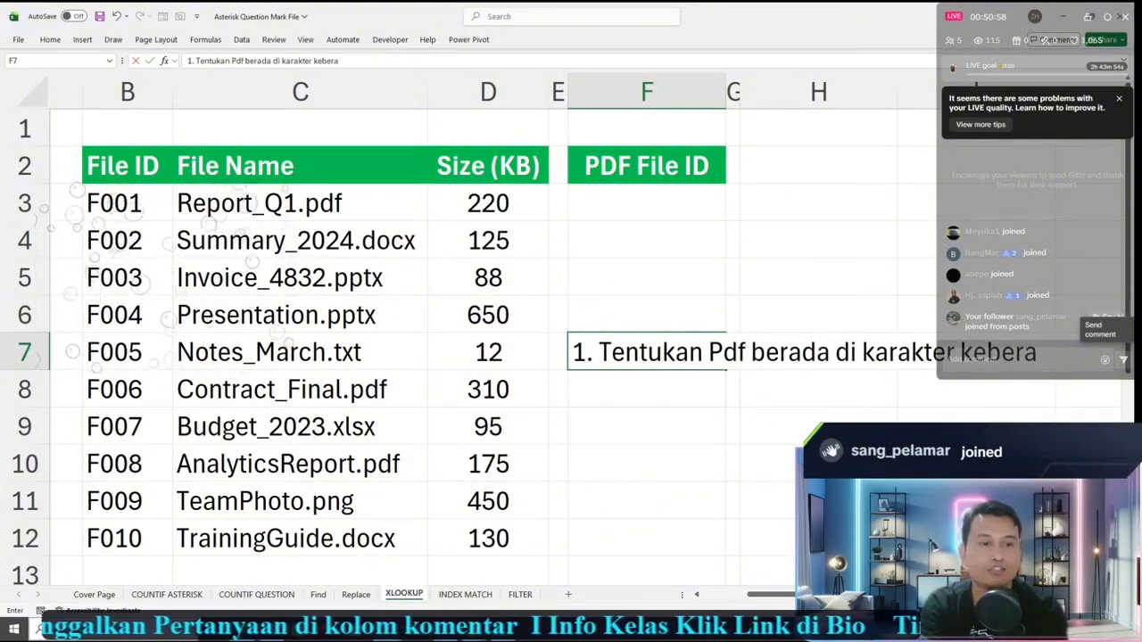
pyautogui.press('Return')
pyautogui.press('Return')
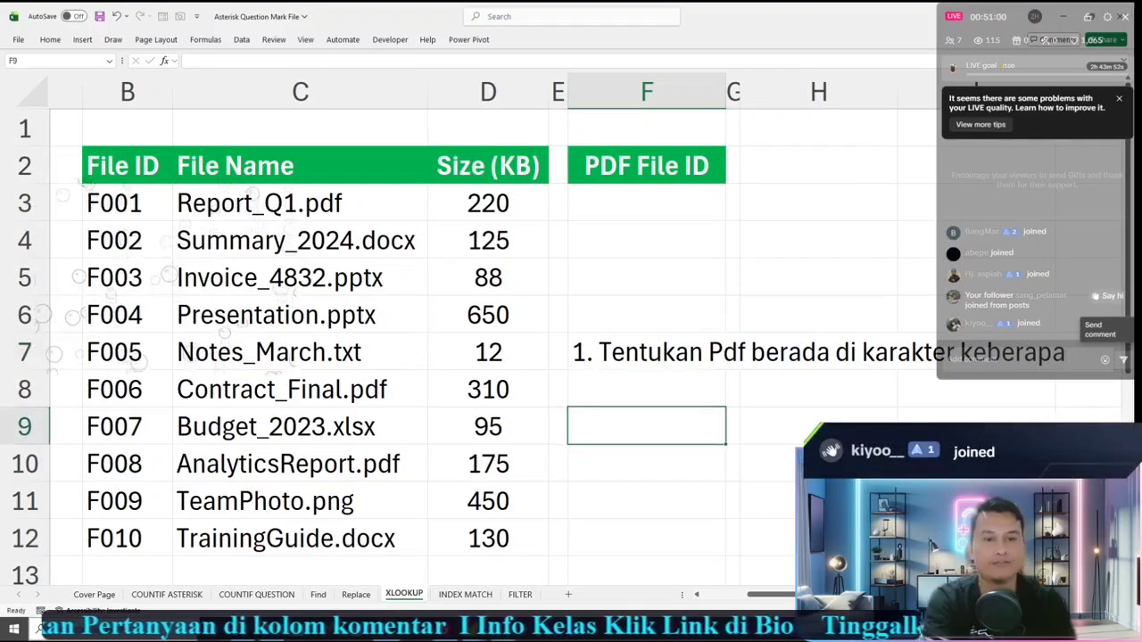
# Step: Highlight the characters of the file name in C3 up to "pdf" to illustrate counting its position
pyautogui.click(300, 203)
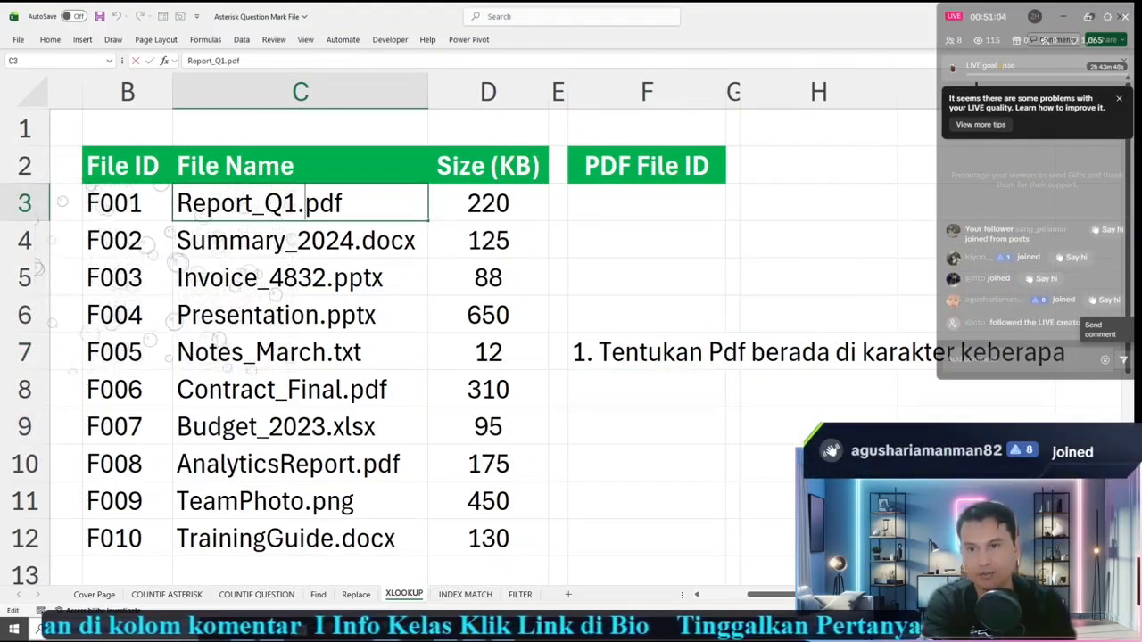
pyautogui.doubleClick(303, 205)
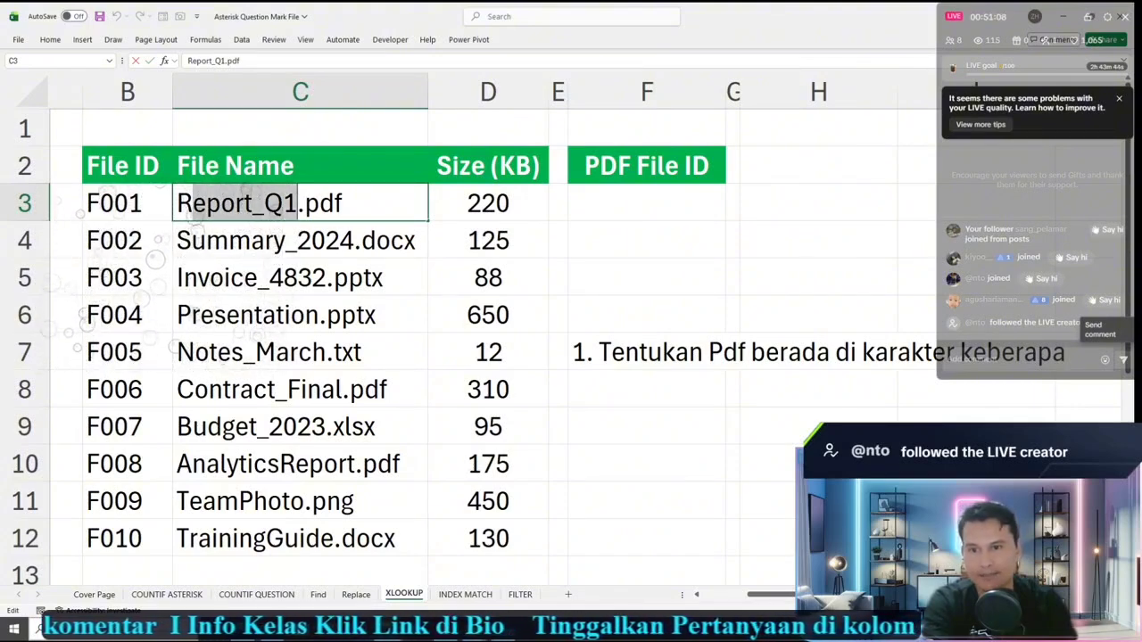
pyautogui.doubleClick(326, 203)
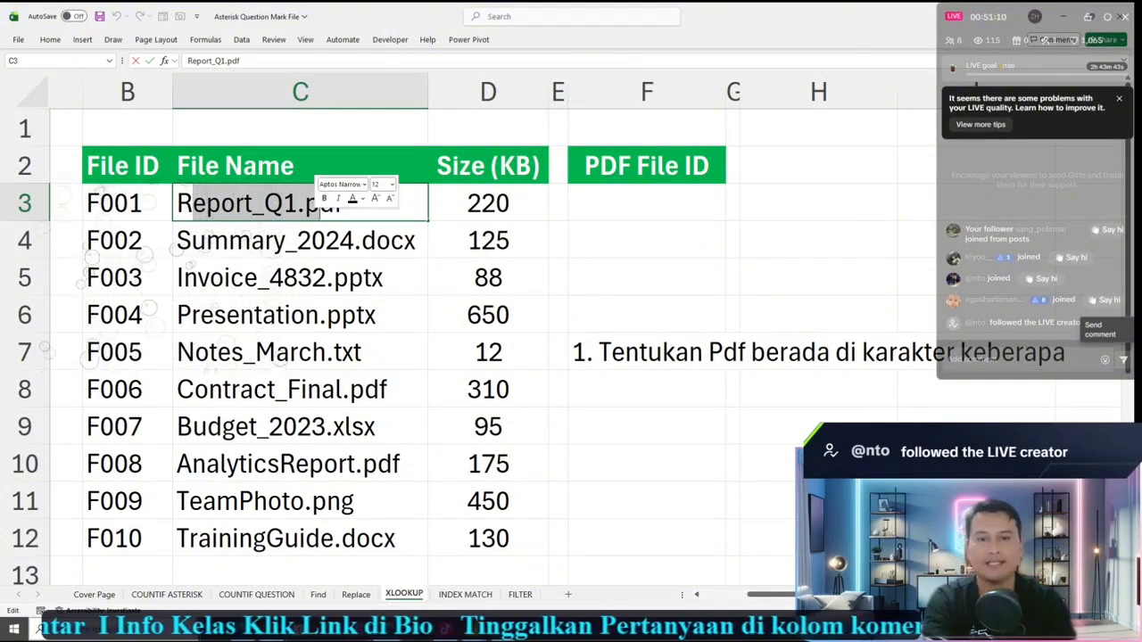
# Step: Add the second note in F8 as "2. Tentukan dia nomor atau tidak"
pyautogui.click(647, 388)
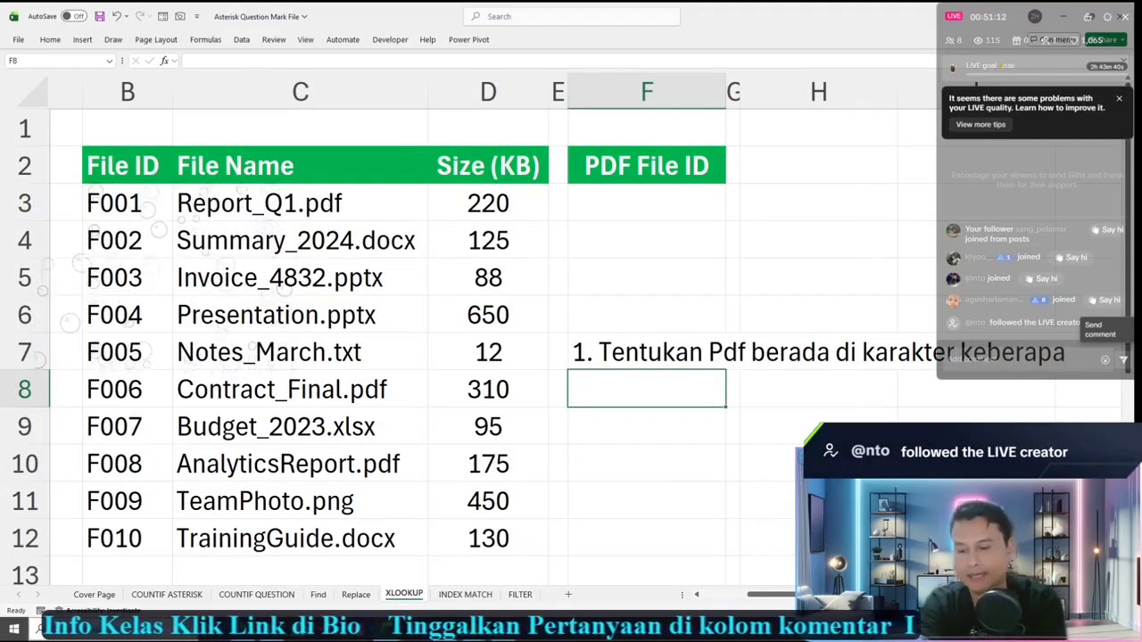
pyautogui.write('2.')
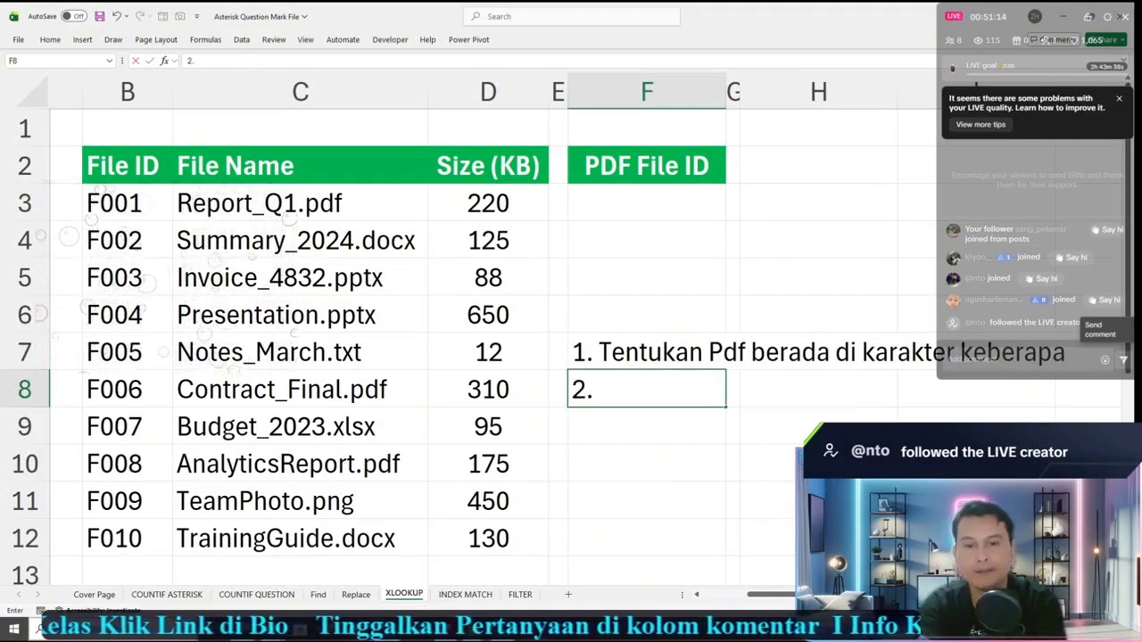
pyautogui.write(' Tentuk')
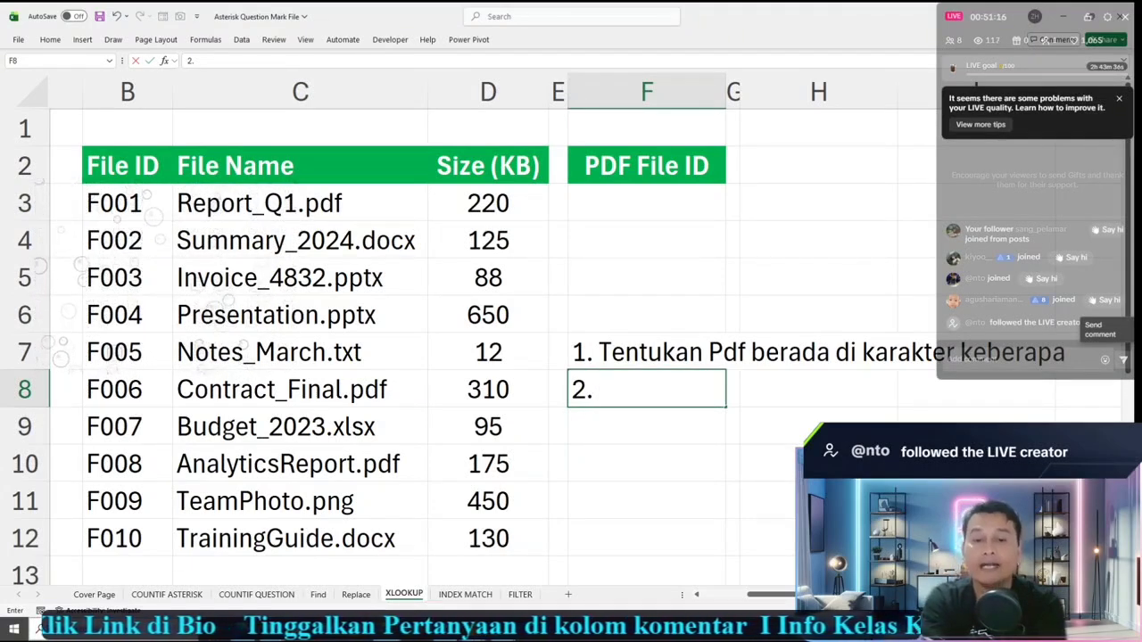
pyautogui.write('an ')
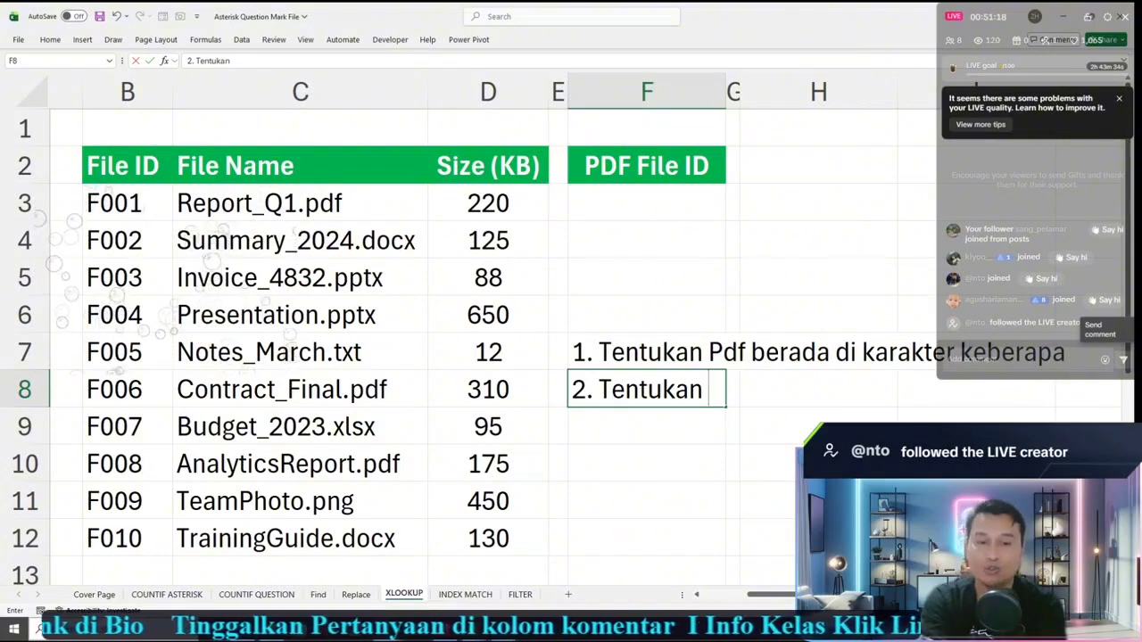
pyautogui.write('dia nom')
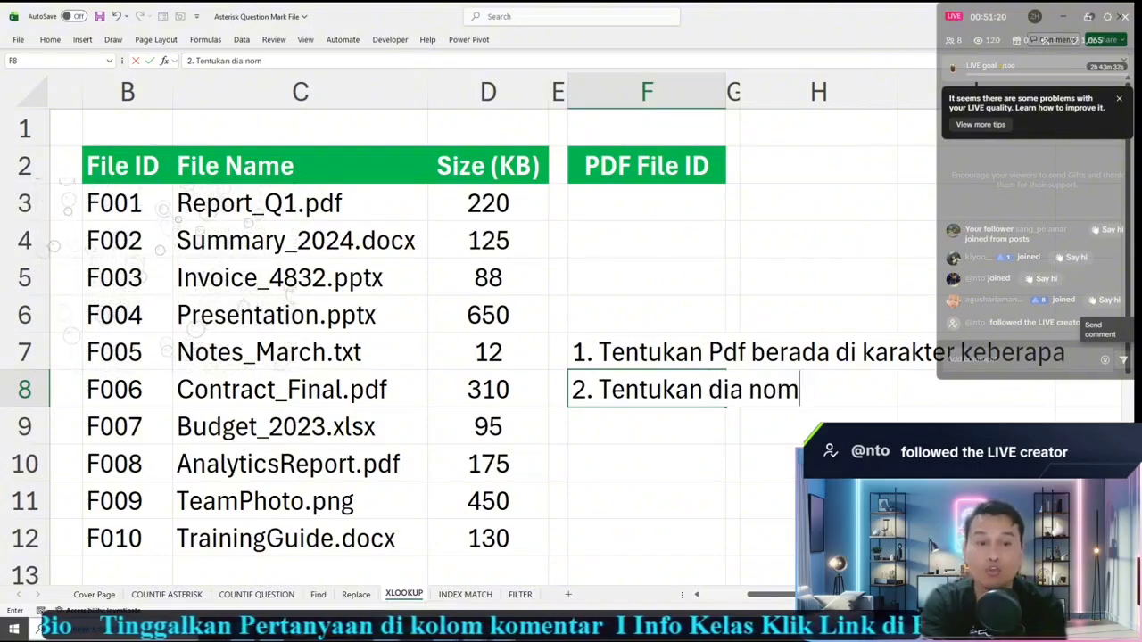
pyautogui.write('or atau tidak')
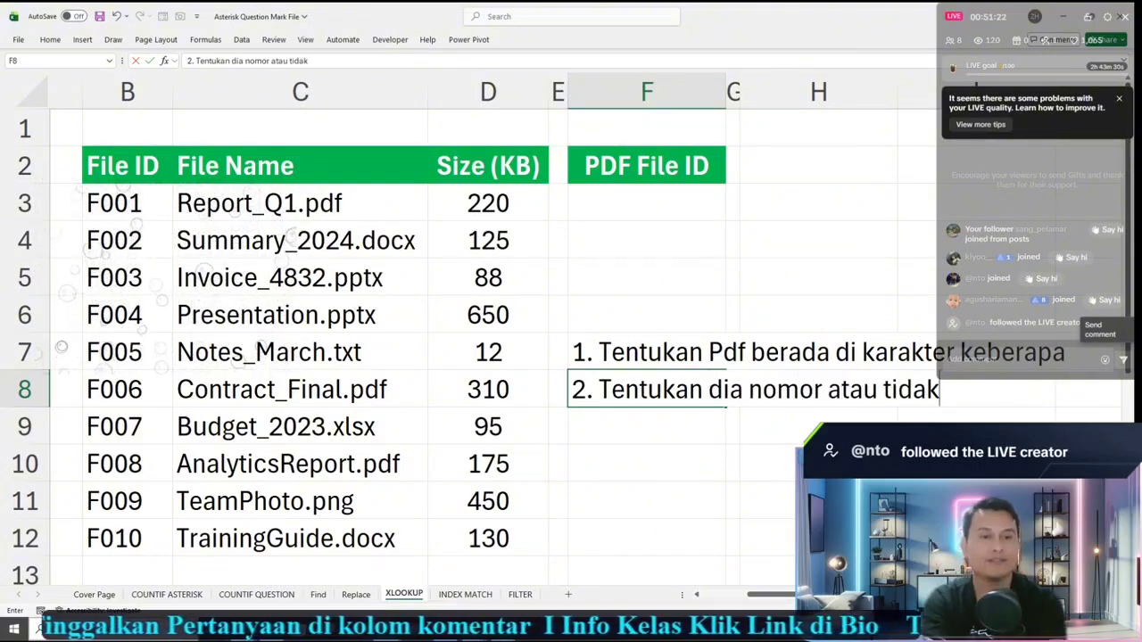
pyautogui.press('Return')
pyautogui.press('Return')
pyautogui.press('Up')
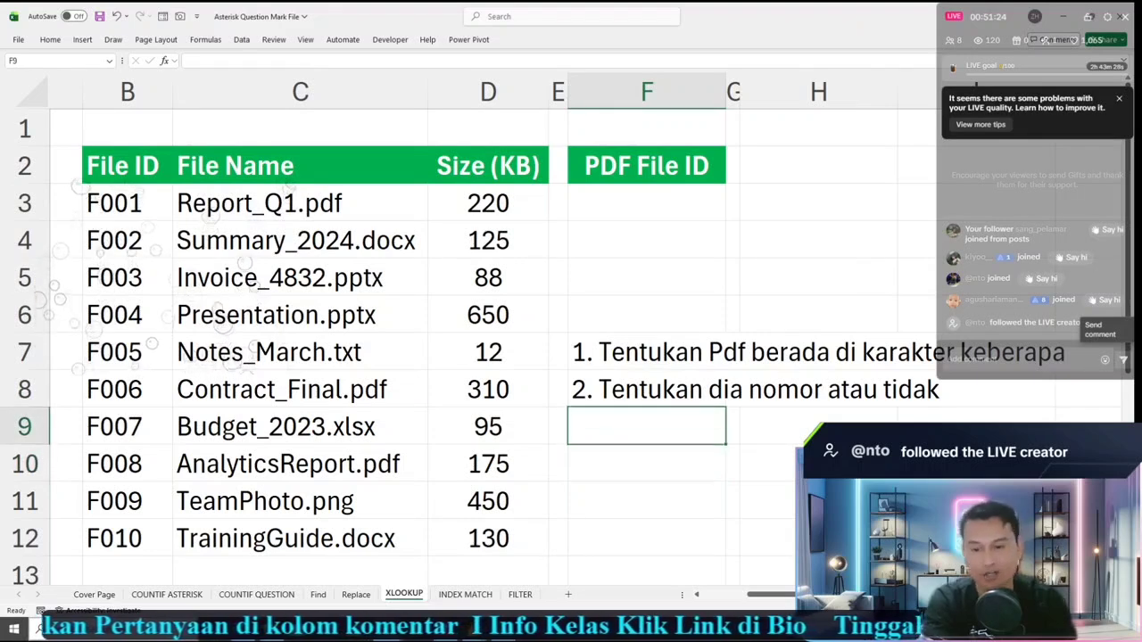
# Step: Add the third note in F9 as "3. Filter datanya"
pyautogui.write('3. Fi')
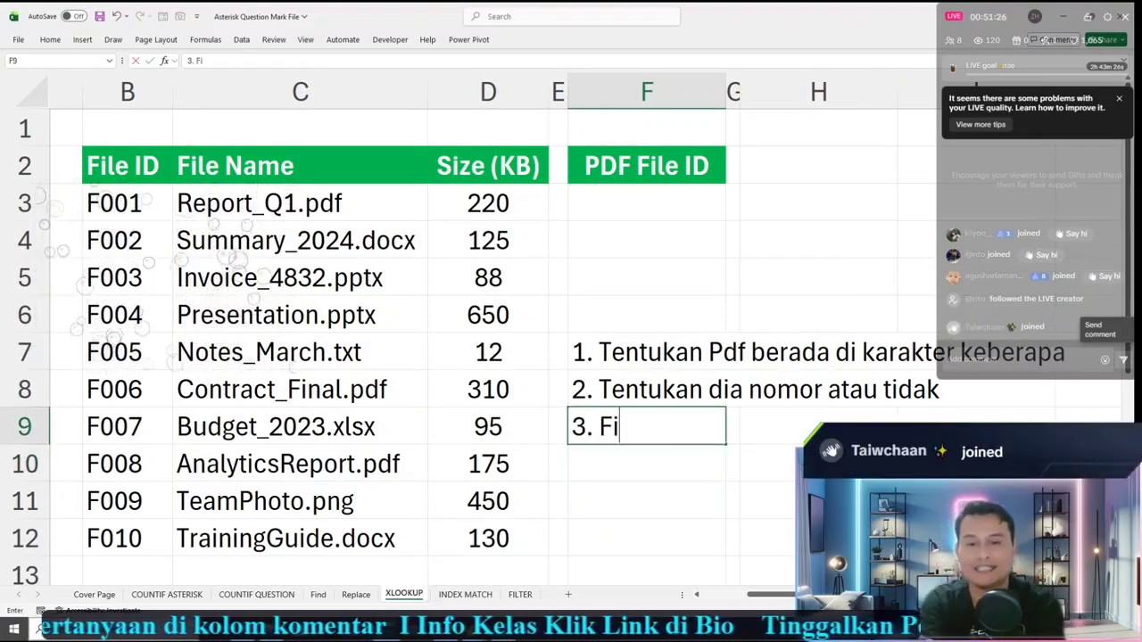
pyautogui.write('ler')
pyautogui.press('BackSpace')
pyautogui.press('BackSpace')
pyautogui.write('ter')
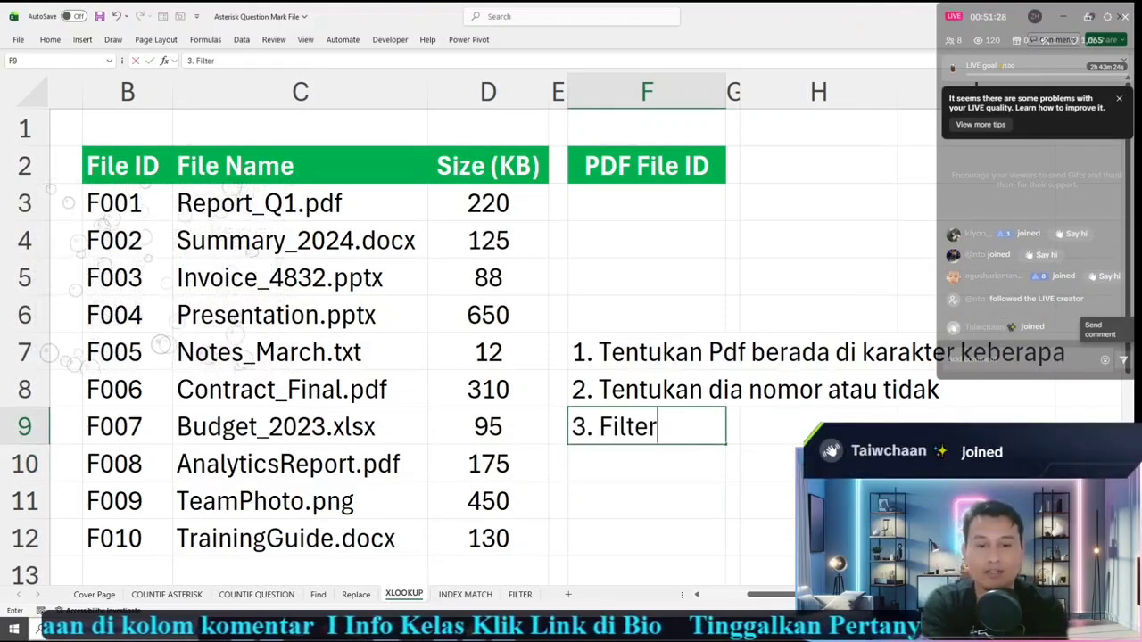
pyautogui.write(' datanya')
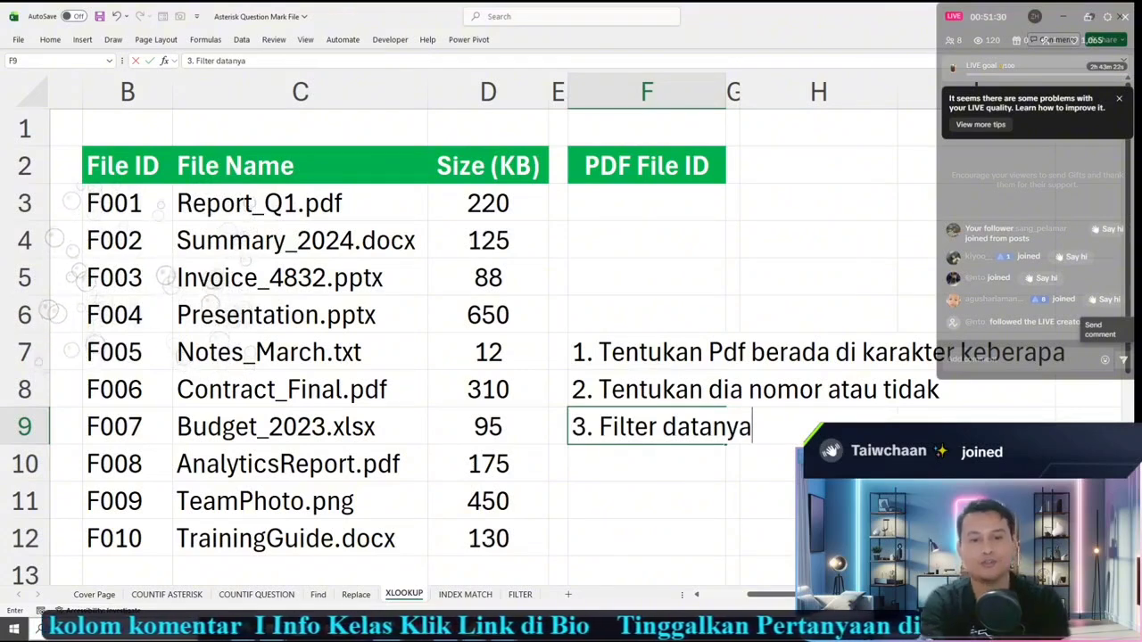
pyautogui.click(976, 426)
# Step: Enter =SEARCH("Pdf";C3:C12) in F3 to find the position of "Pdf" in every file name
pyautogui.click(647, 204)
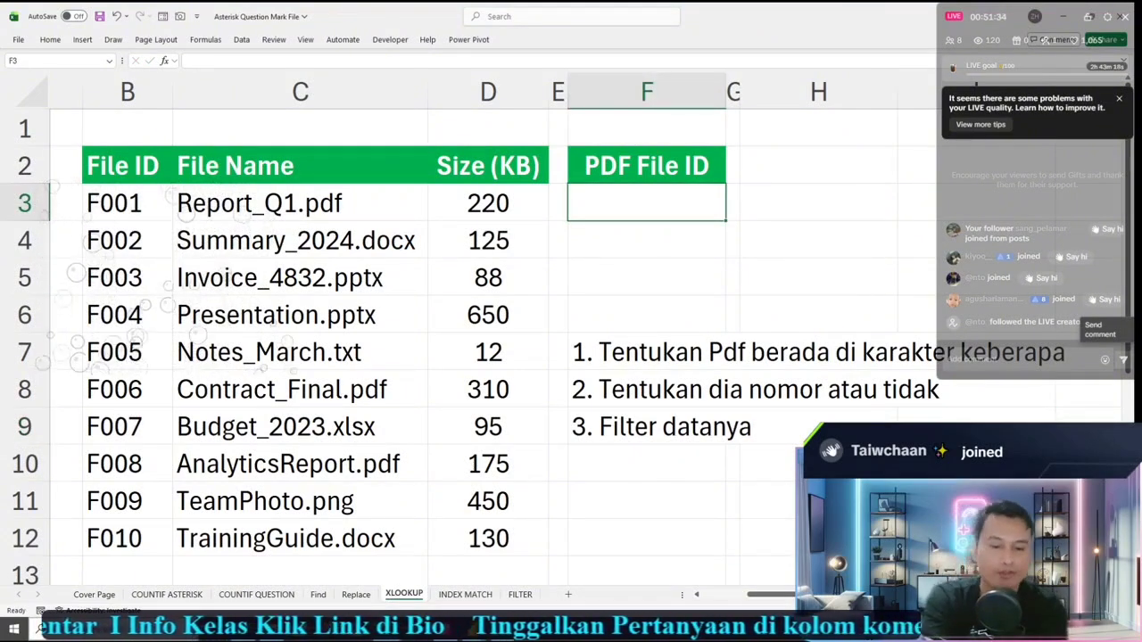
pyautogui.write('=searc')
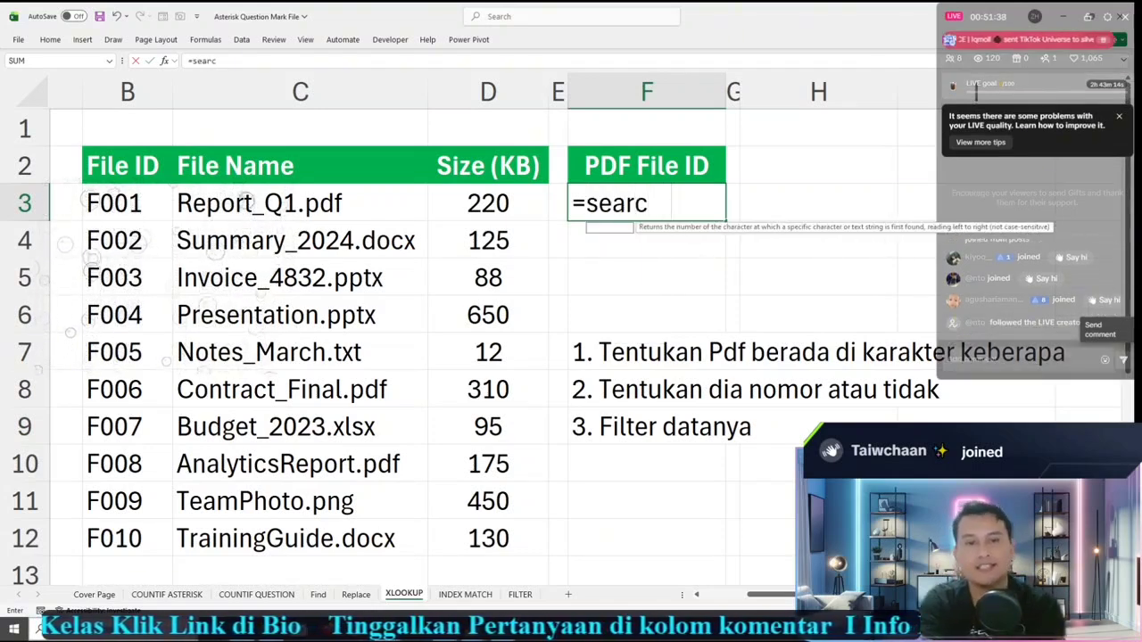
pyautogui.write('h(')
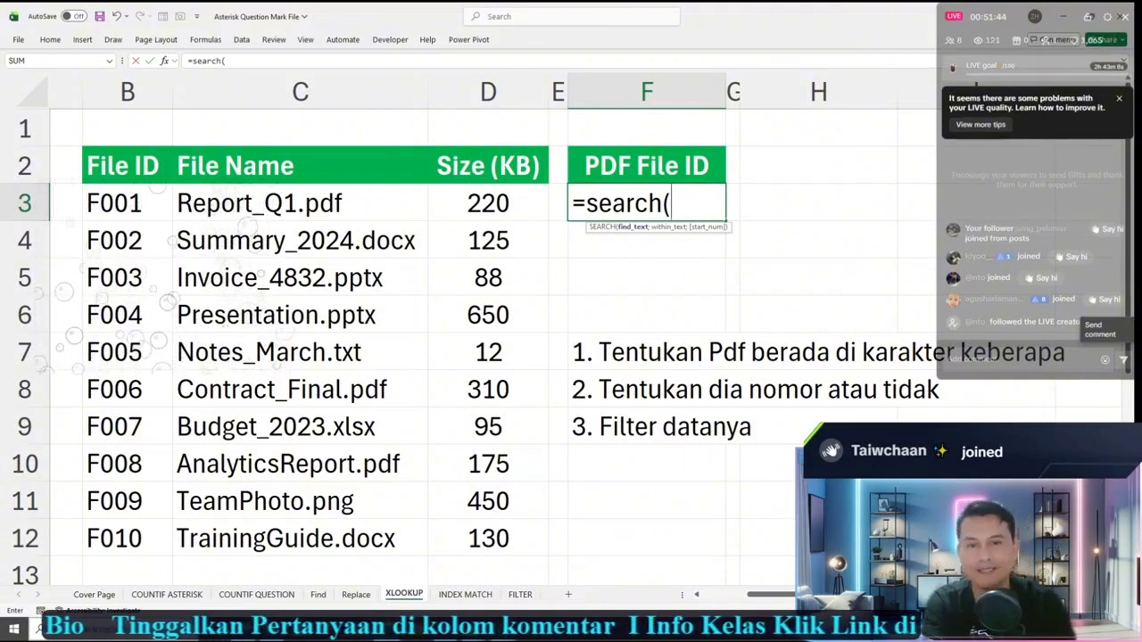
pyautogui.write('"')
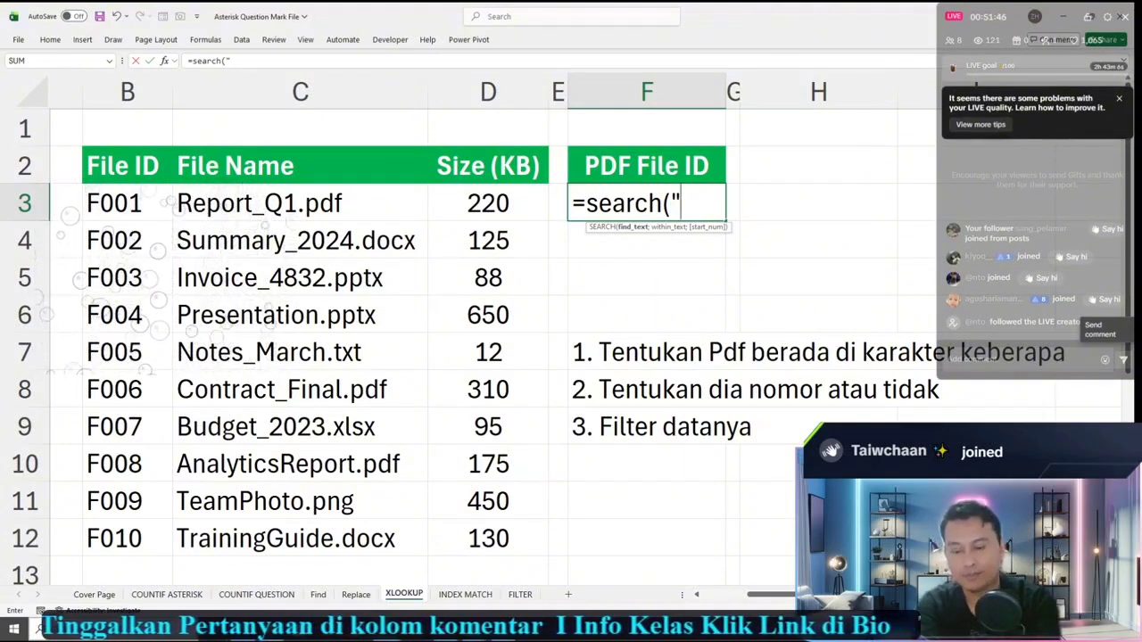
pyautogui.write('Pdf"')
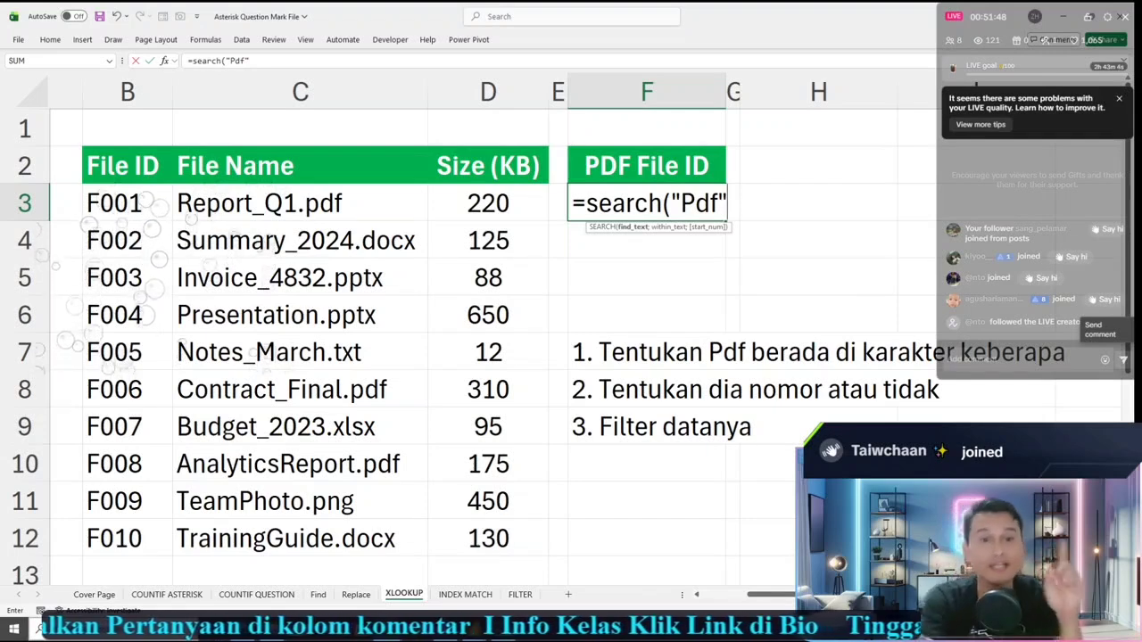
pyautogui.write(';')
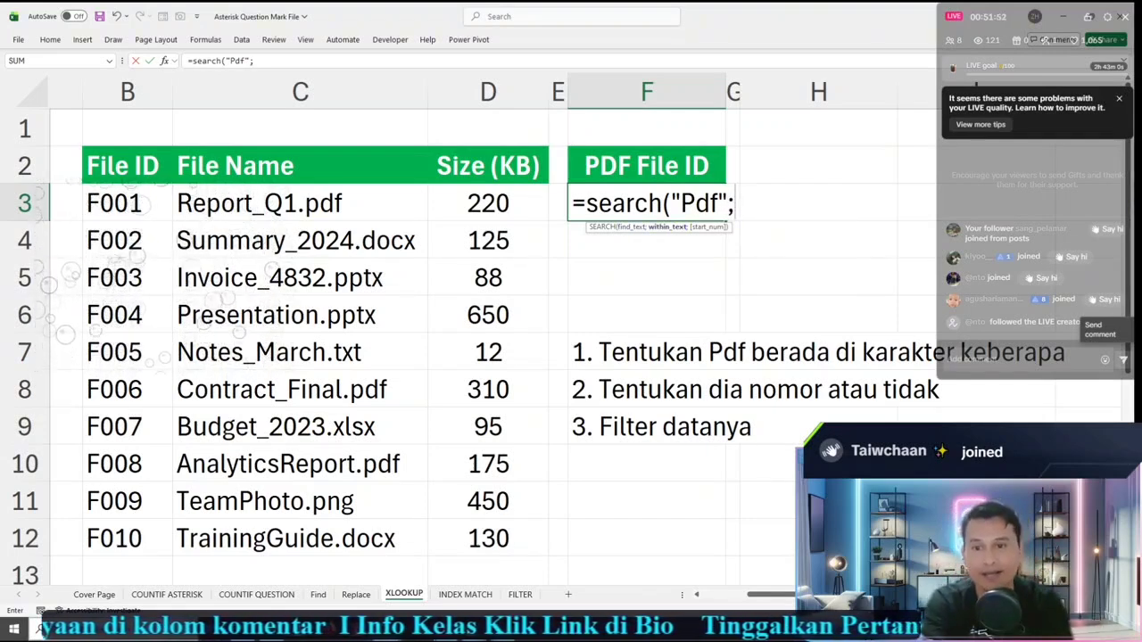
pyautogui.click(401, 206)
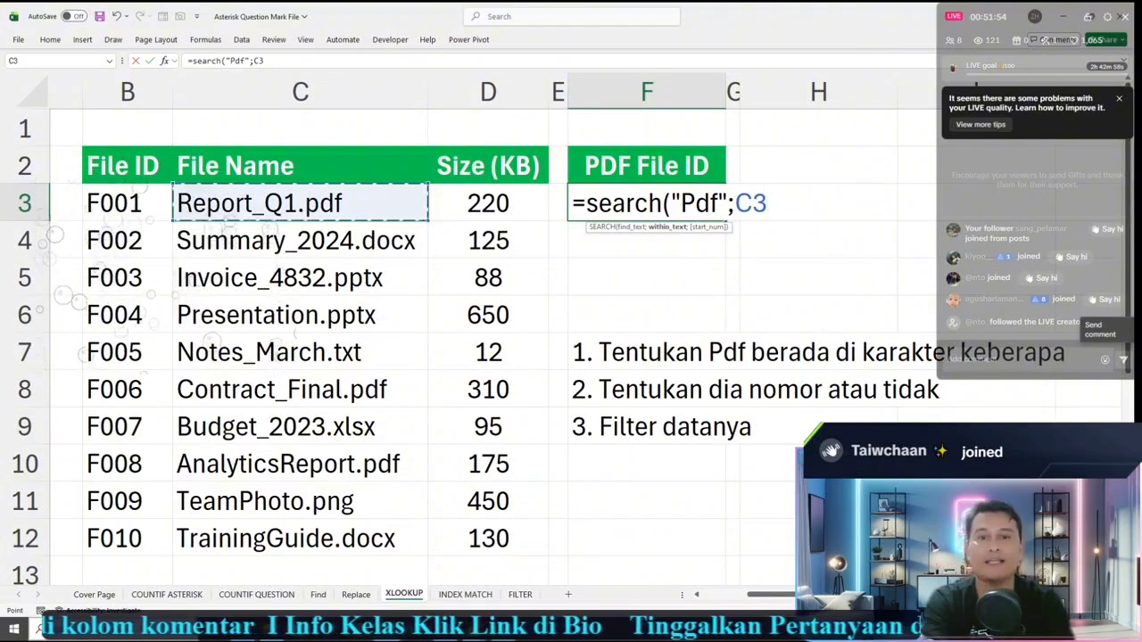
pyautogui.moveTo(401, 205); pyautogui.dragTo(419, 540)
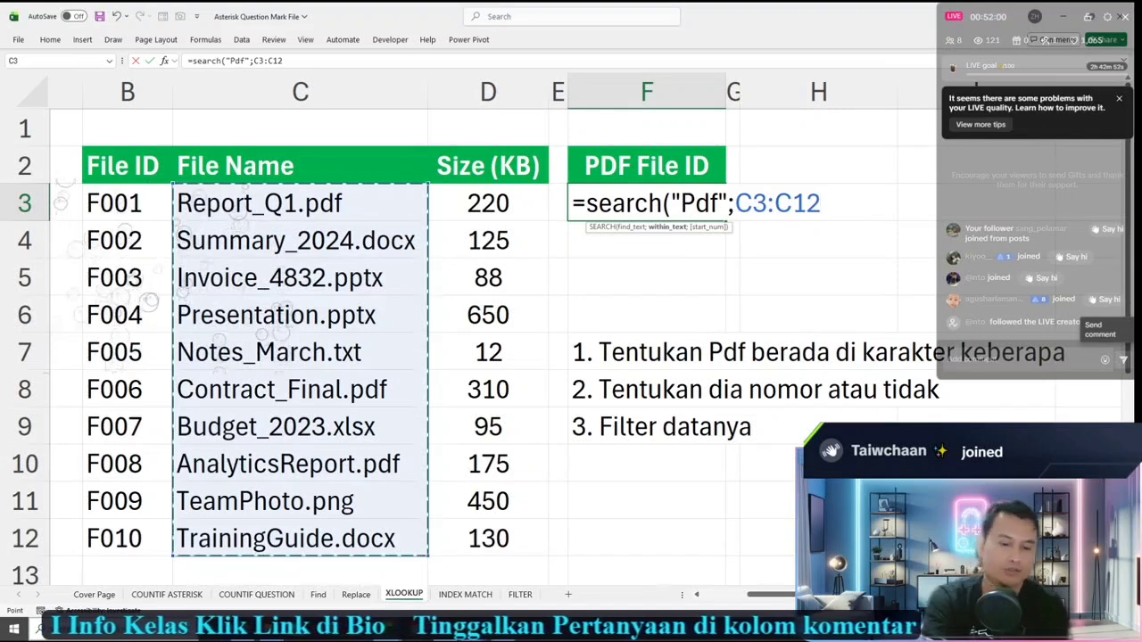
pyautogui.write(')')
pyautogui.press('Return')
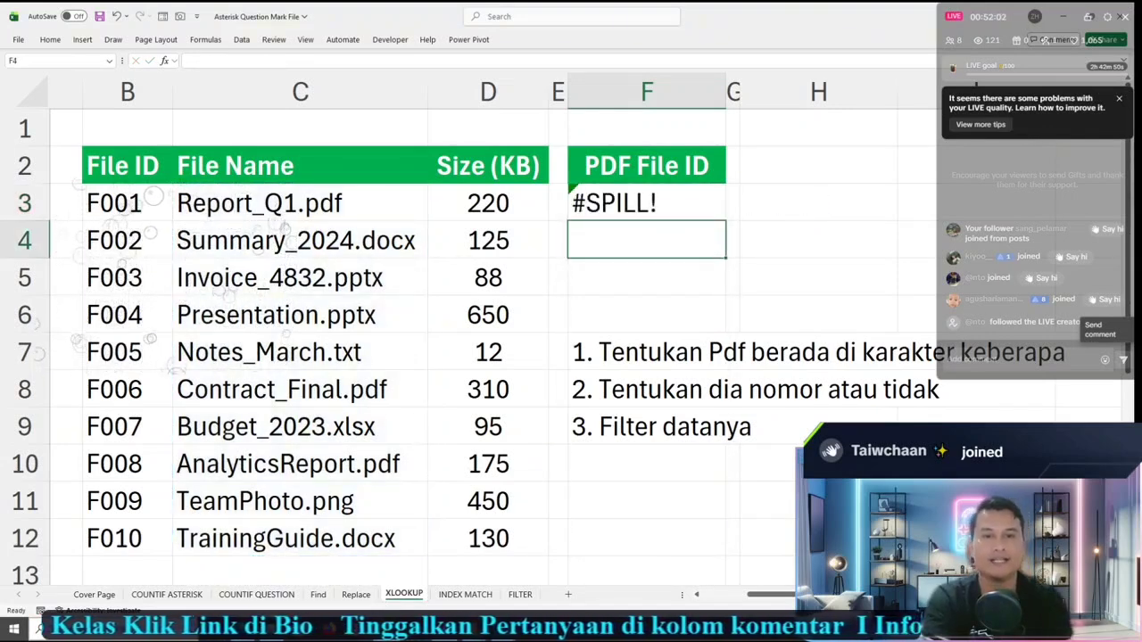
# Step: Move the three notes from F7:F9 to H3:H5 to free the spill range, and narrow column H slightly
pyautogui.moveTo(647, 352); pyautogui.dragTo(646, 428)
pyautogui.hotkey('ctrl', 'c')
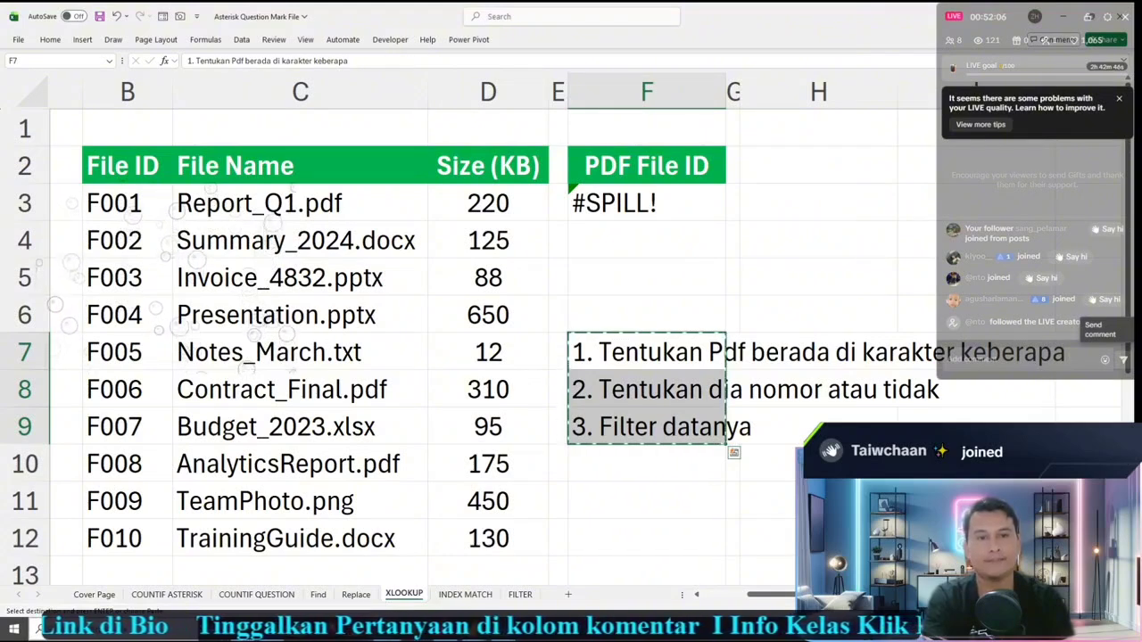
pyautogui.click(818, 166)
pyautogui.click(818, 203)
pyautogui.hotkey('ctrl', 'v')
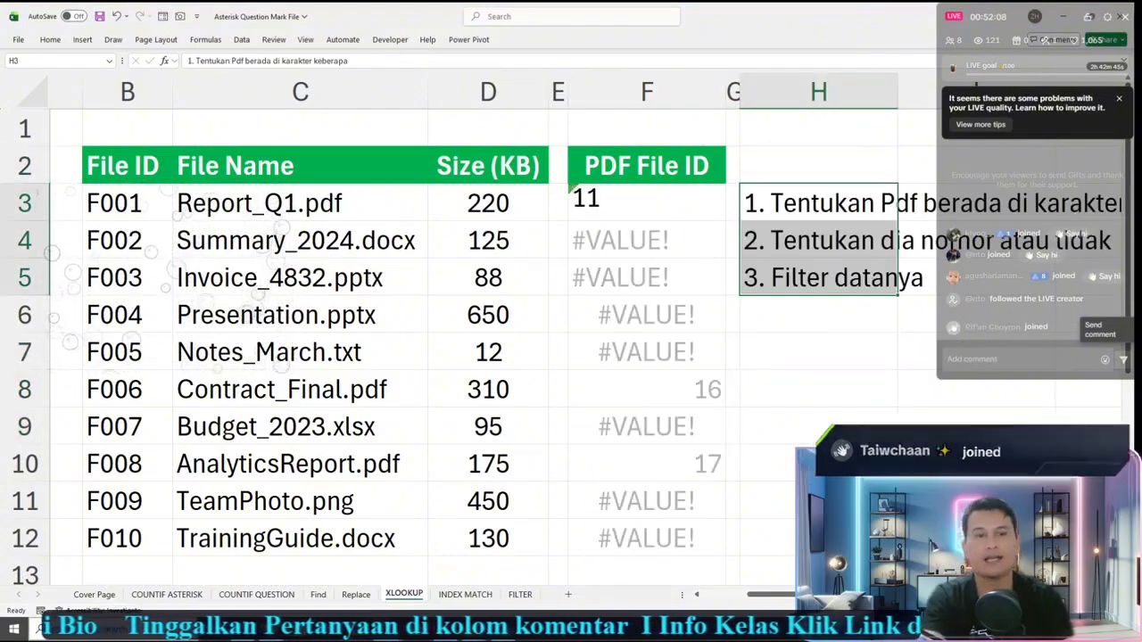
pyautogui.moveTo(897, 92); pyautogui.dragTo(890, 92)
pyautogui.click(969, 419)
# Step: Examine the SEARCH result in F3 and the note in H4, and compare F3 with the position of "pdf" in C3
pyautogui.click(646, 203)
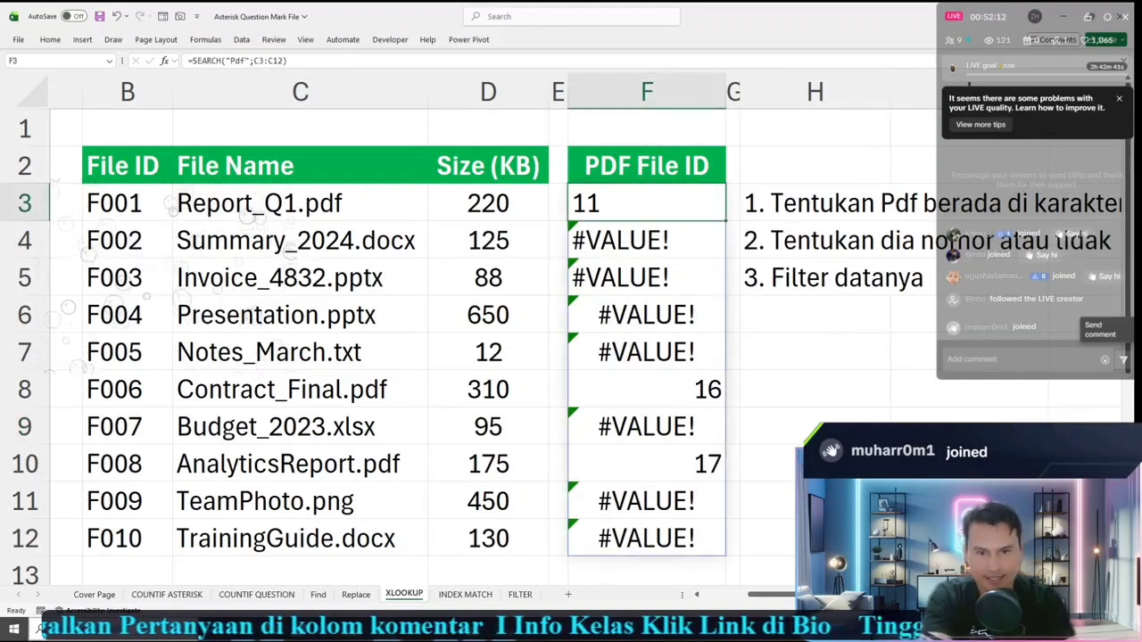
pyautogui.click(815, 241)
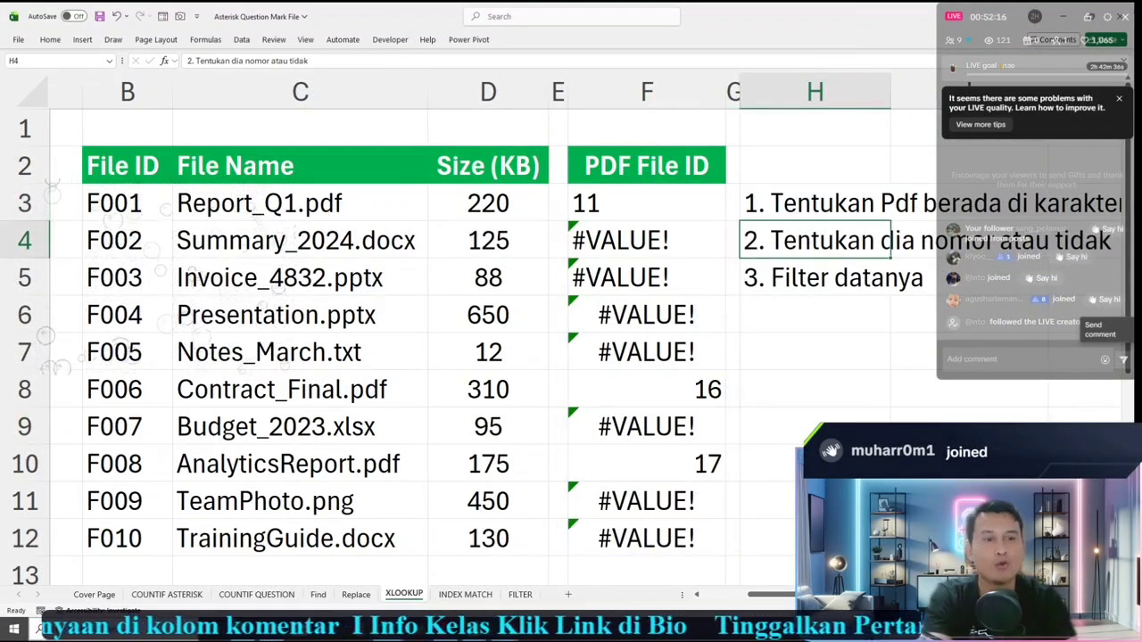
pyautogui.click(814, 463)
pyautogui.click(647, 203)
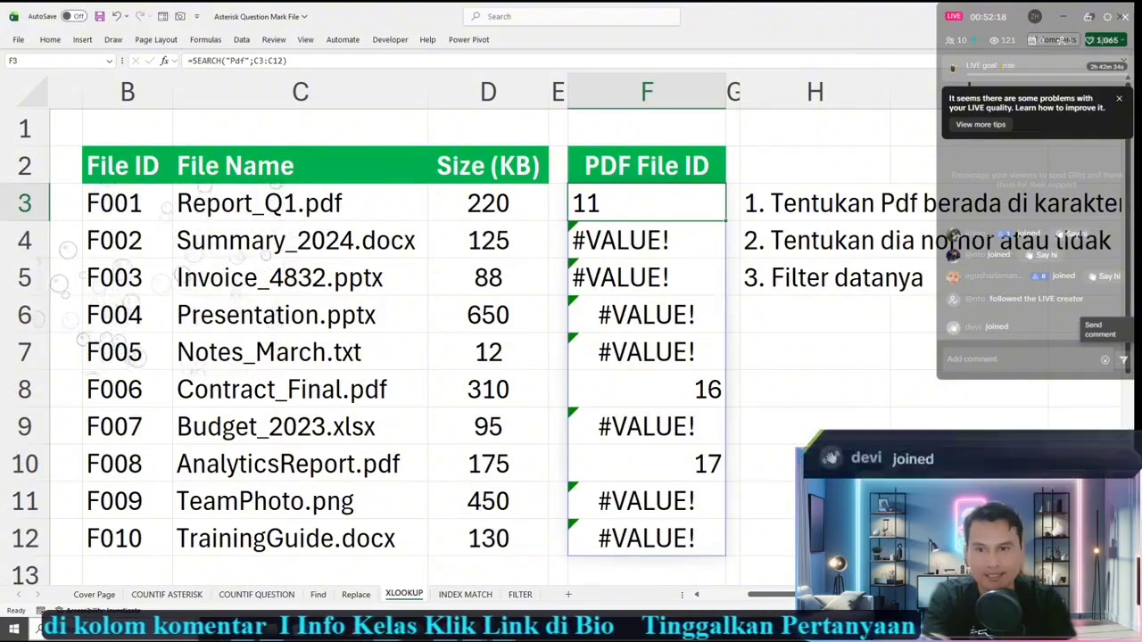
pyautogui.doubleClick(312, 204)
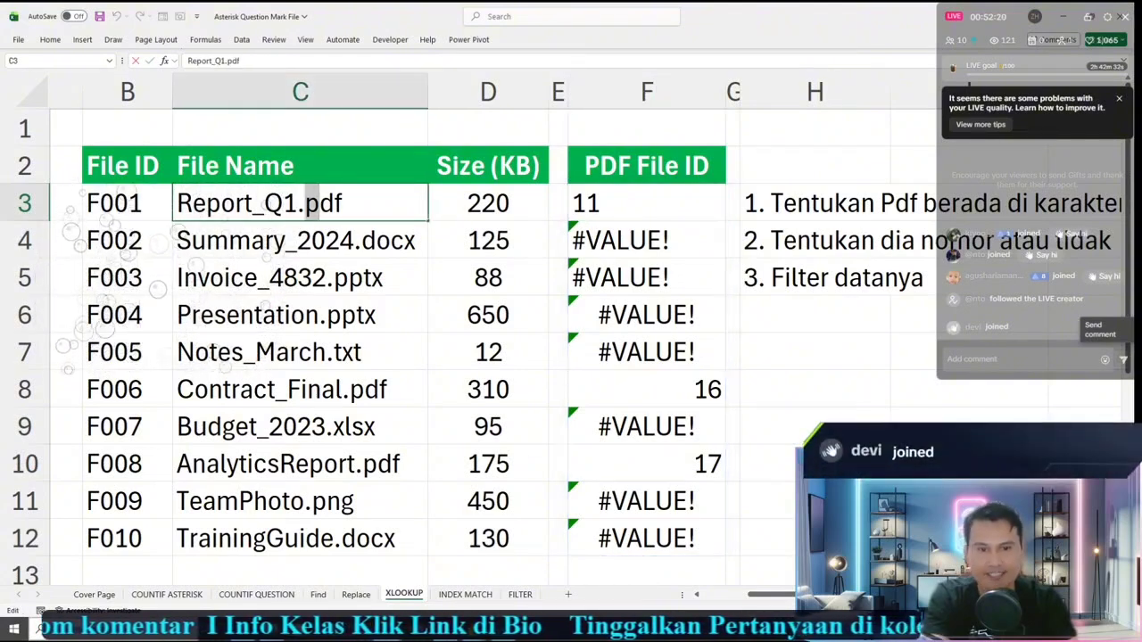
pyautogui.press('Escape')
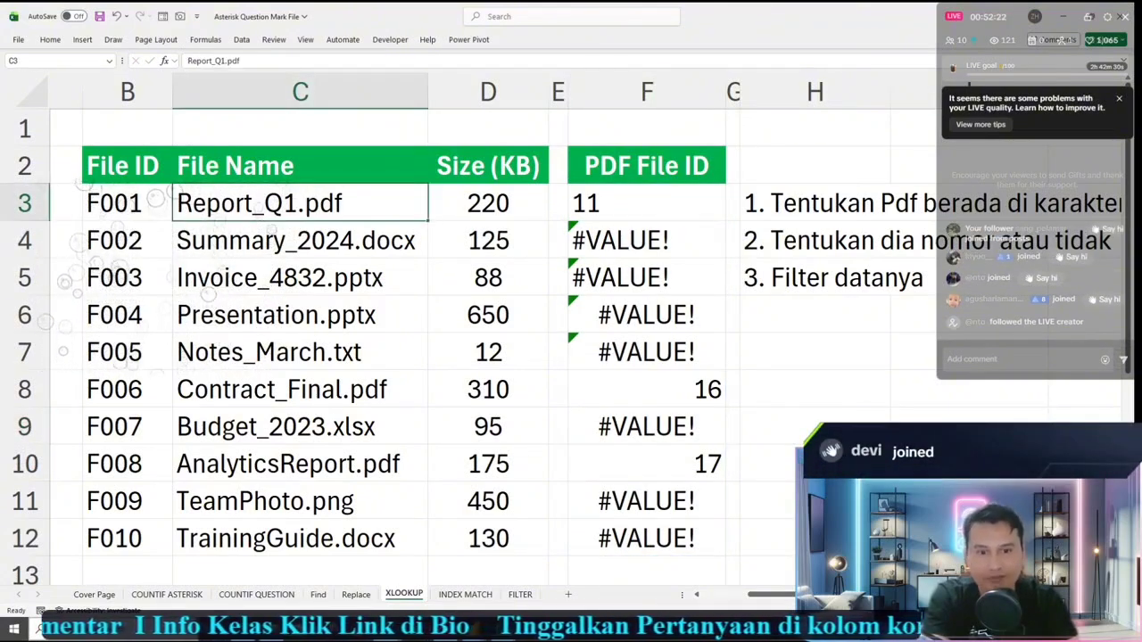
# Step: Compare the SEARCH results in F8, F10 and F4 with the file names in their rows
pyautogui.click(815, 390)
pyautogui.click(647, 389)
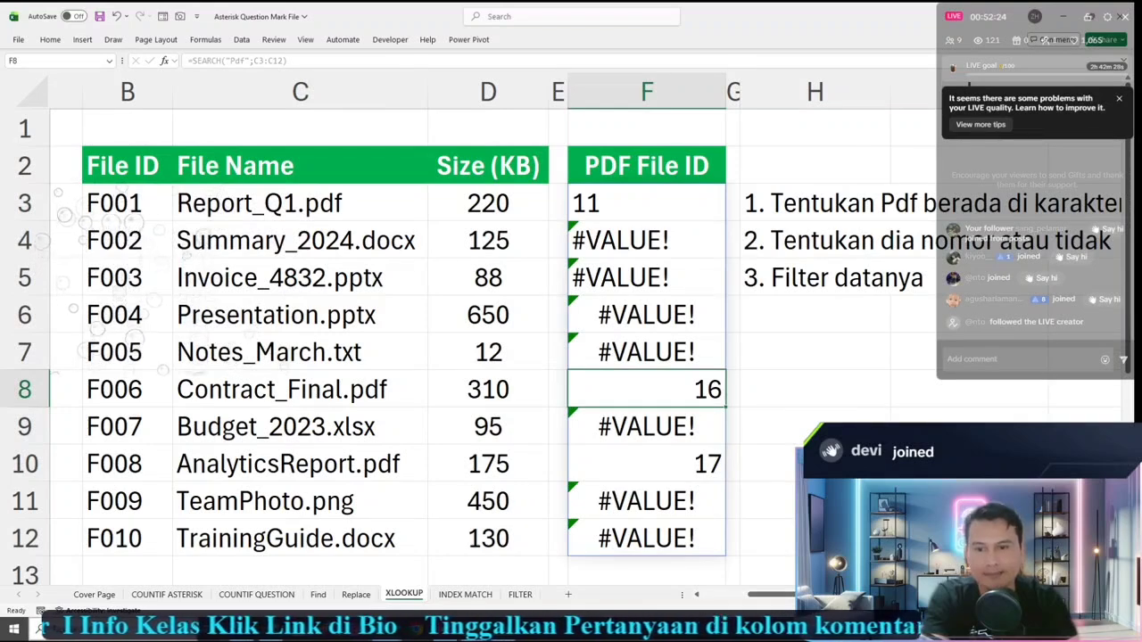
pyautogui.doubleClick(339, 390)
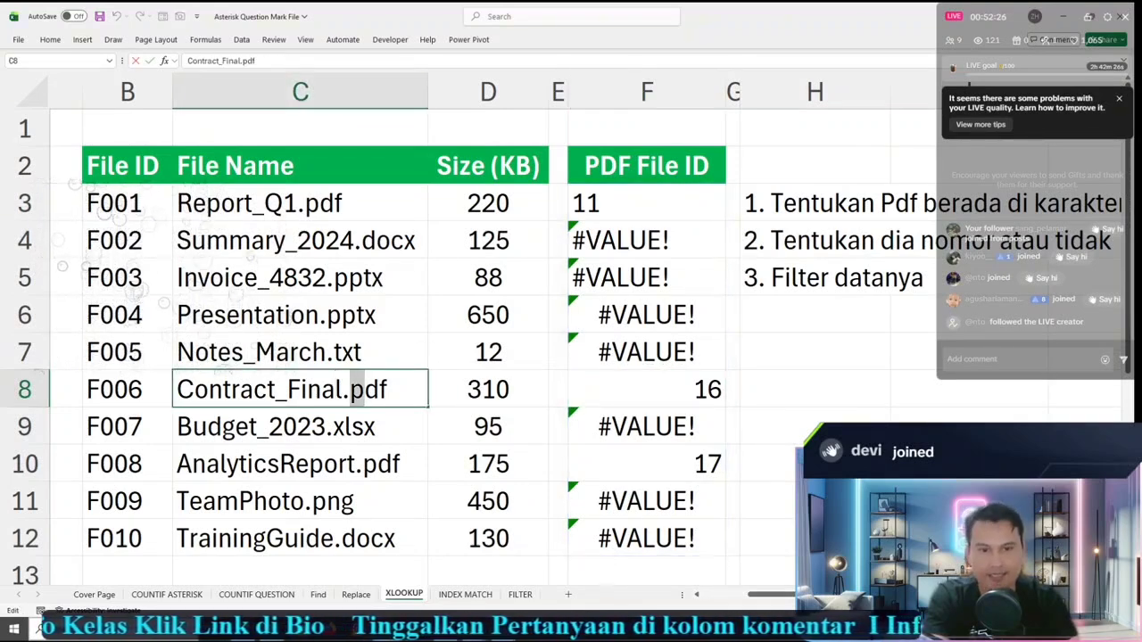
pyautogui.click(815, 463)
pyautogui.doubleClick(647, 464)
pyautogui.click(785, 501)
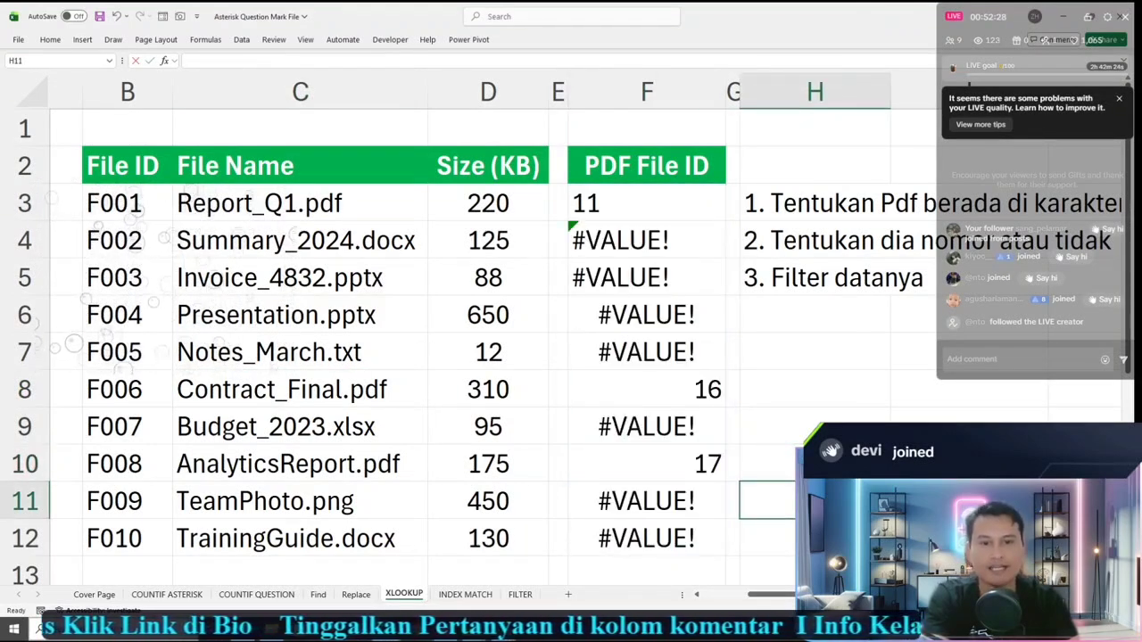
pyautogui.click(647, 240)
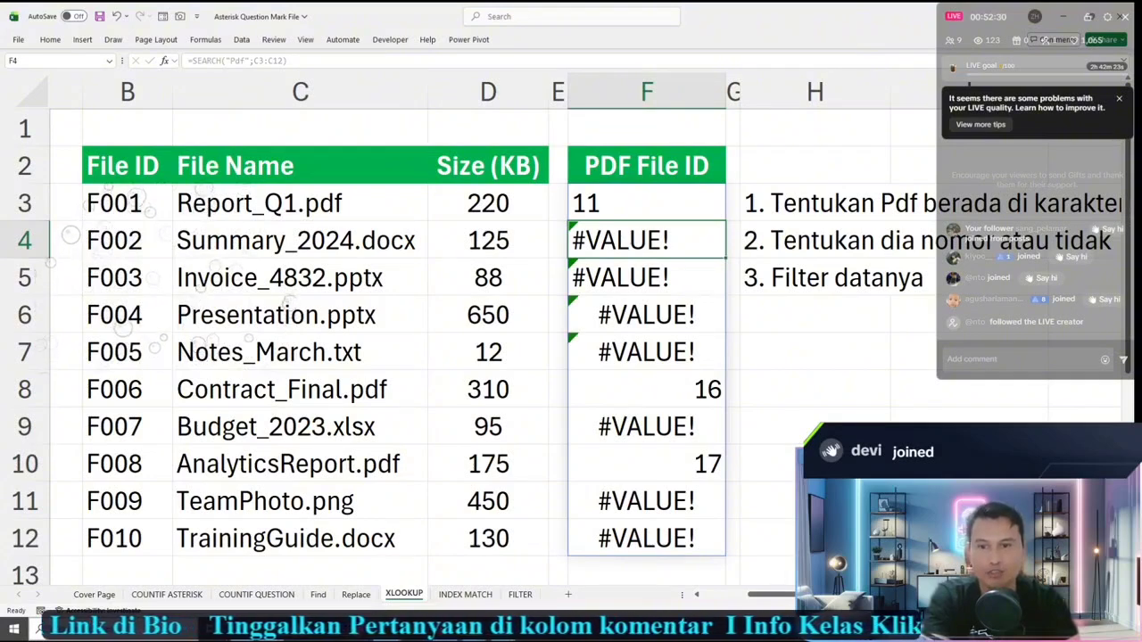
pyautogui.click(301, 240)
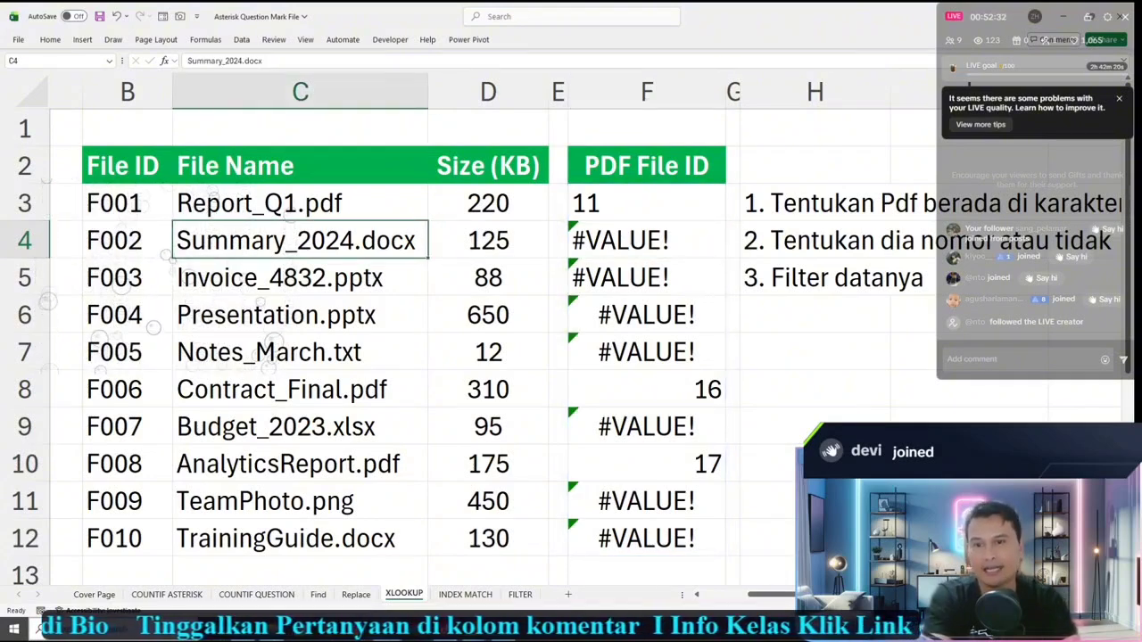
pyautogui.click(767, 463)
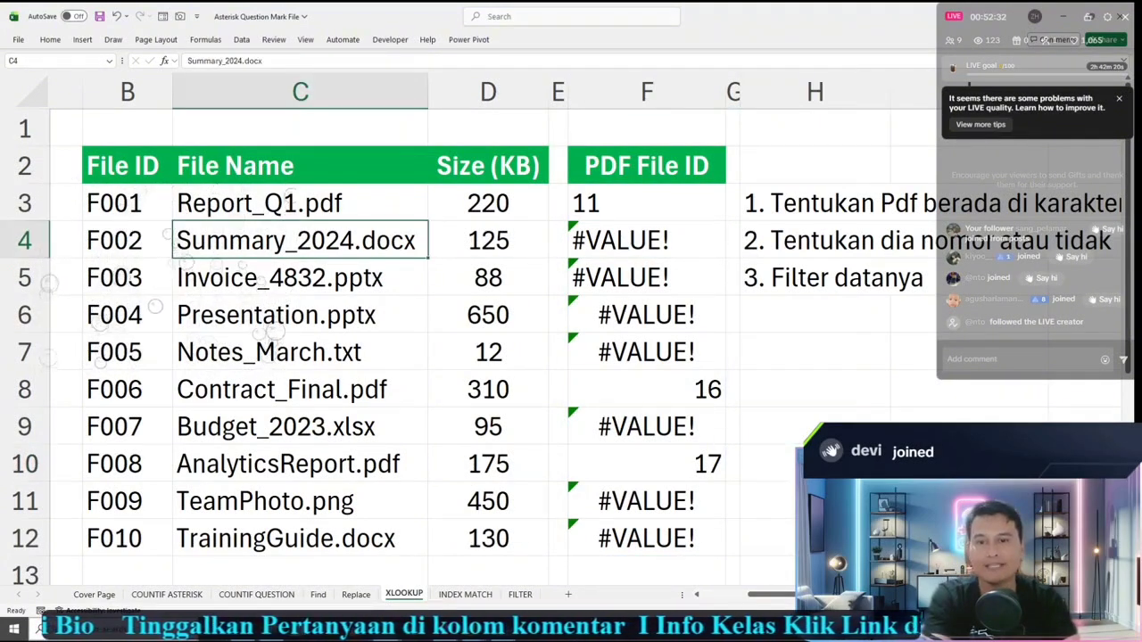
# Step: Wrap the ISNUMBER formula in F3 to make =FILTER(B3:B12;ISNUMBER(SEARCH("Pdf";C3:C12))), returning only the IDs of the PDF files
pyautogui.click(814, 463)
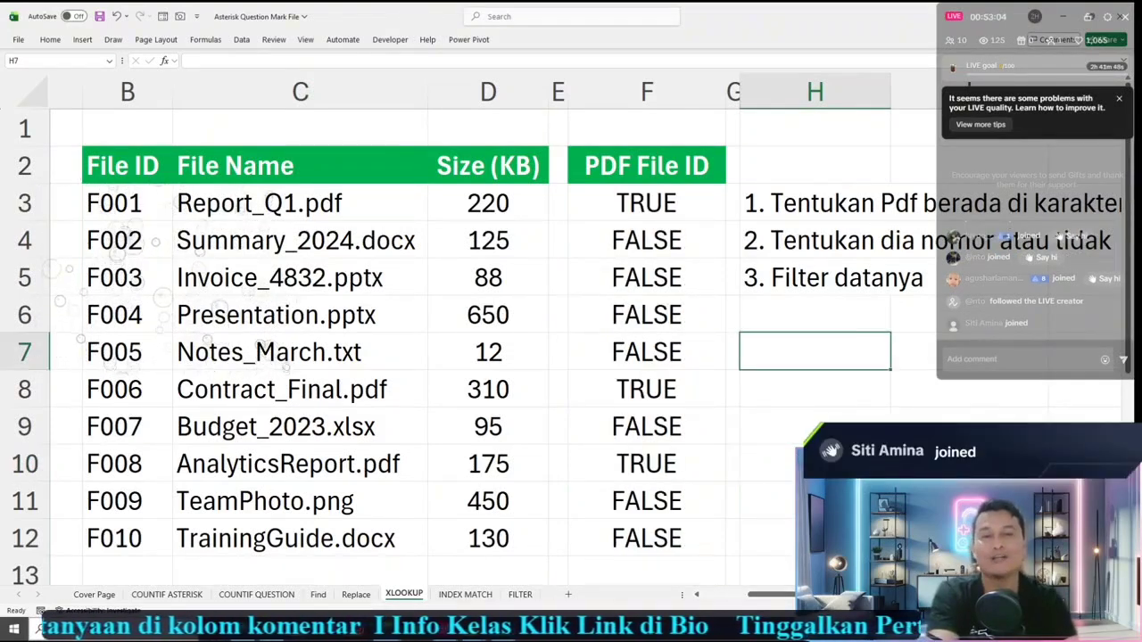
pyautogui.click(620, 204)
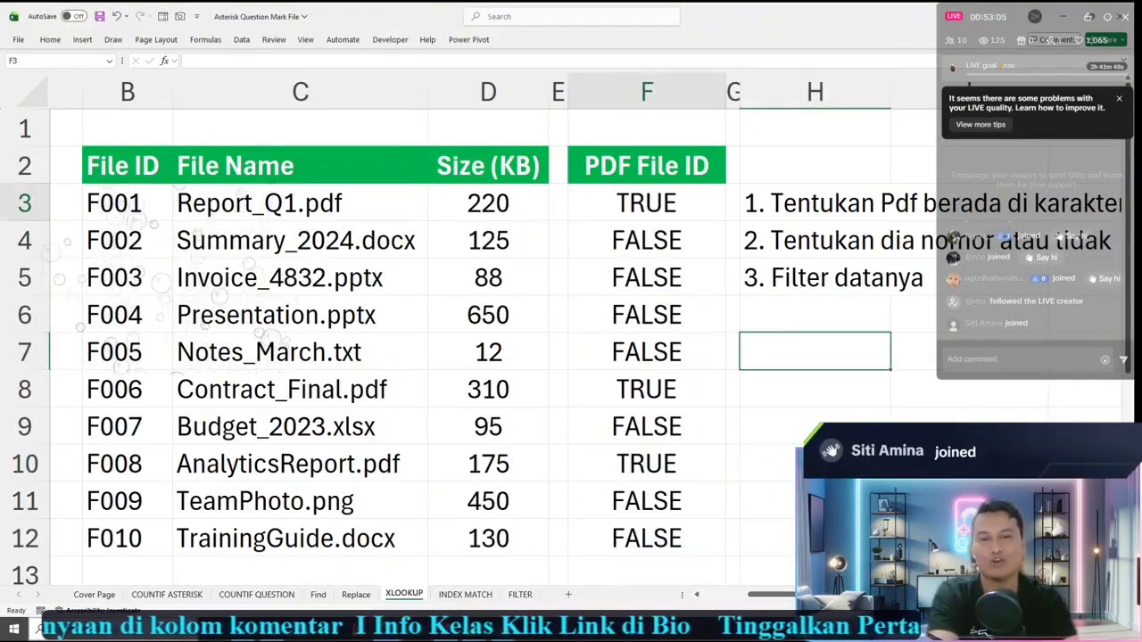
pyautogui.doubleClick(620, 204)
pyautogui.click(443, 204)
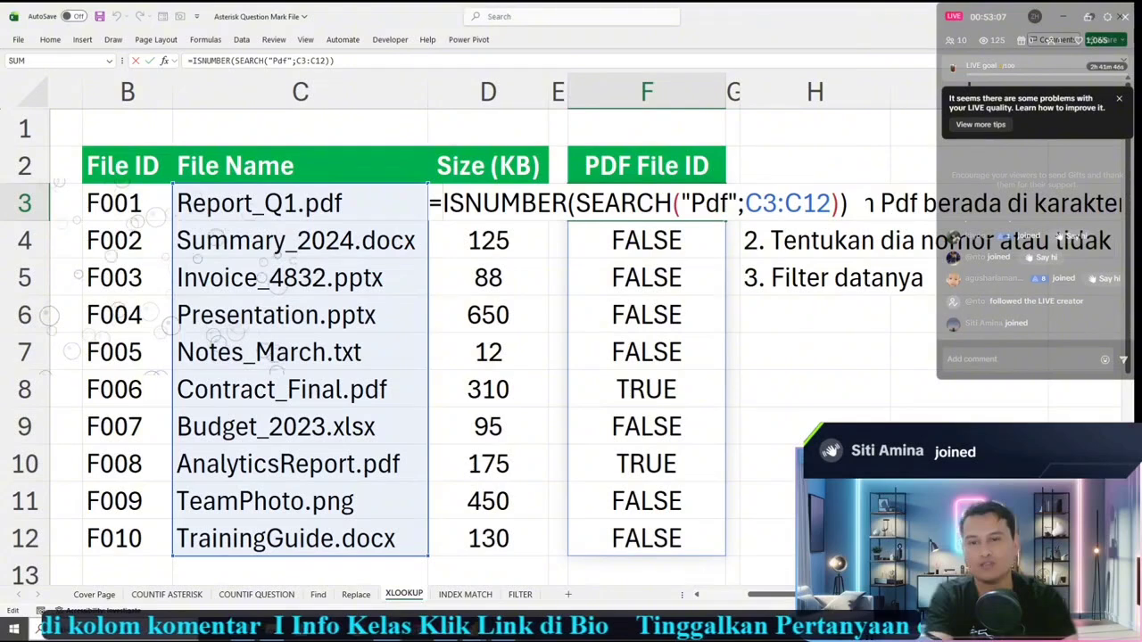
pyautogui.write('filter')
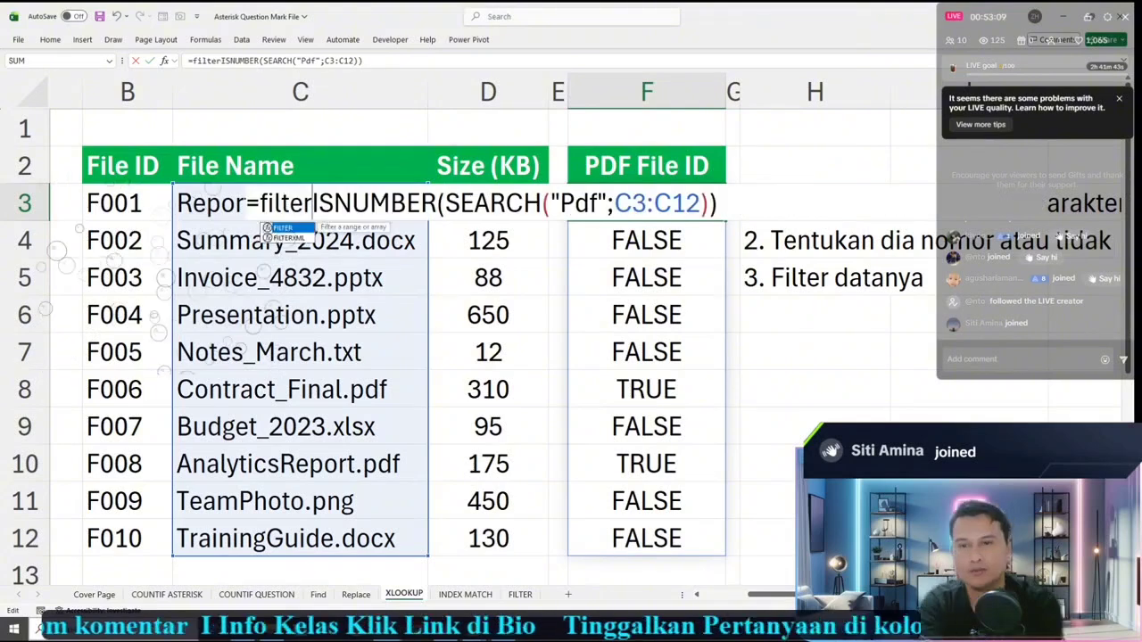
pyautogui.write('(')
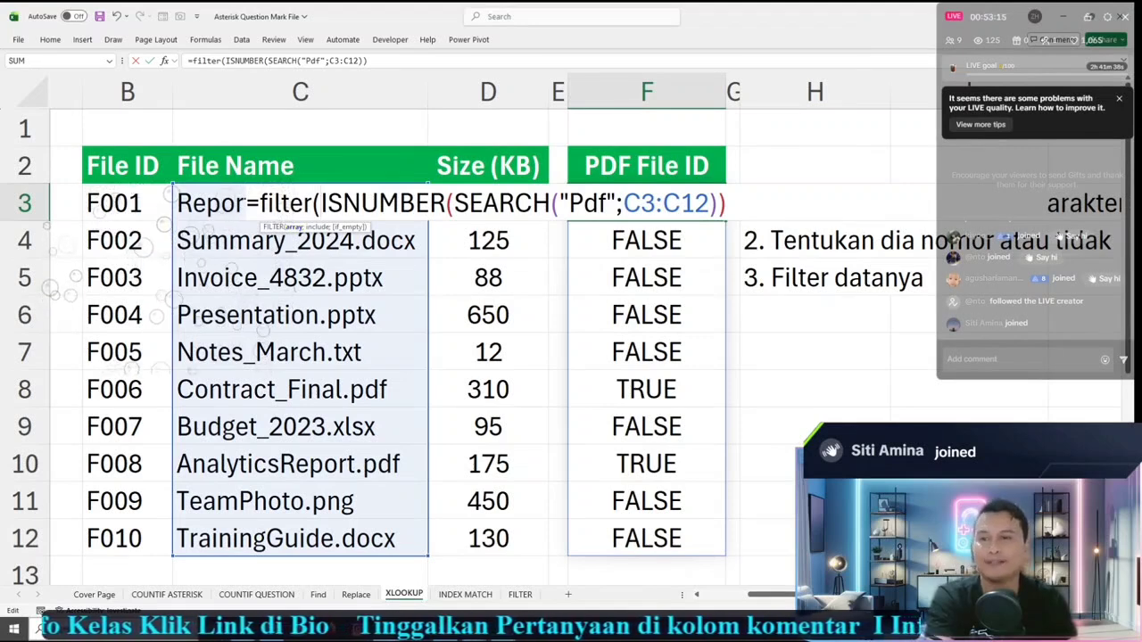
pyautogui.moveTo(114, 204); pyautogui.dragTo(152, 535)
pyautogui.write(';')
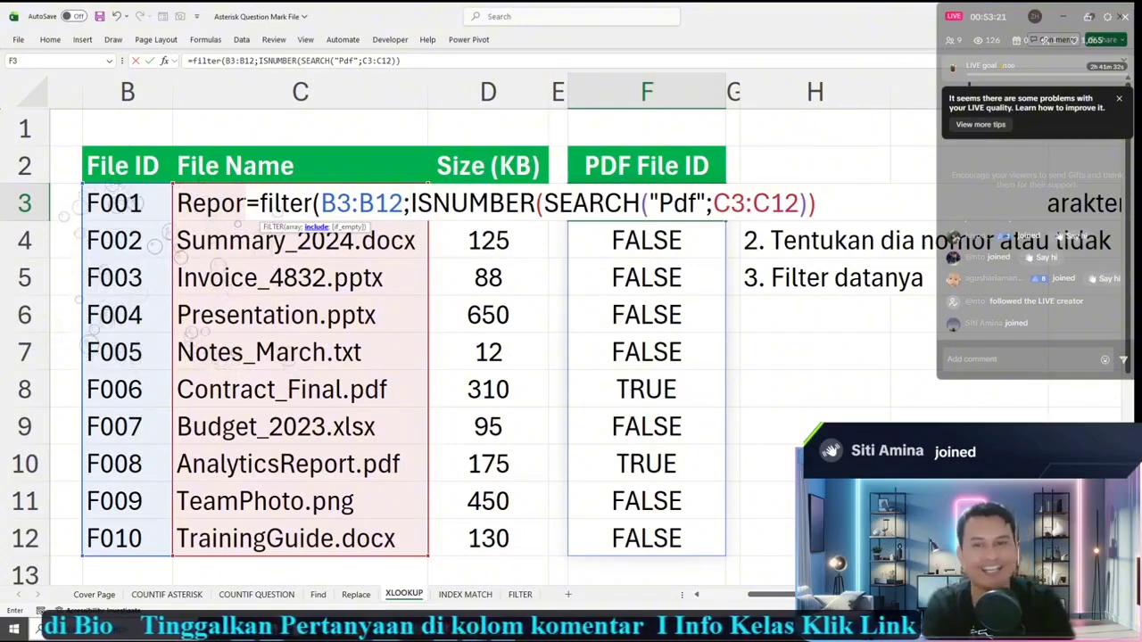
pyautogui.moveTo(411, 204); pyautogui.dragTo(817, 203)
pyautogui.click(817, 203)
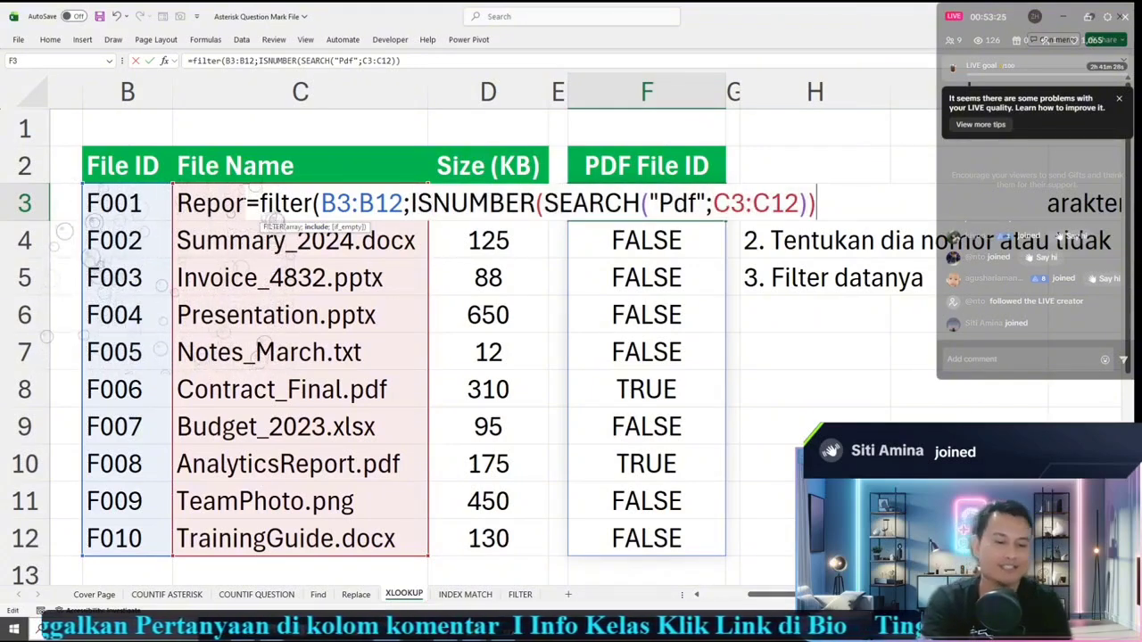
pyautogui.press('Return')
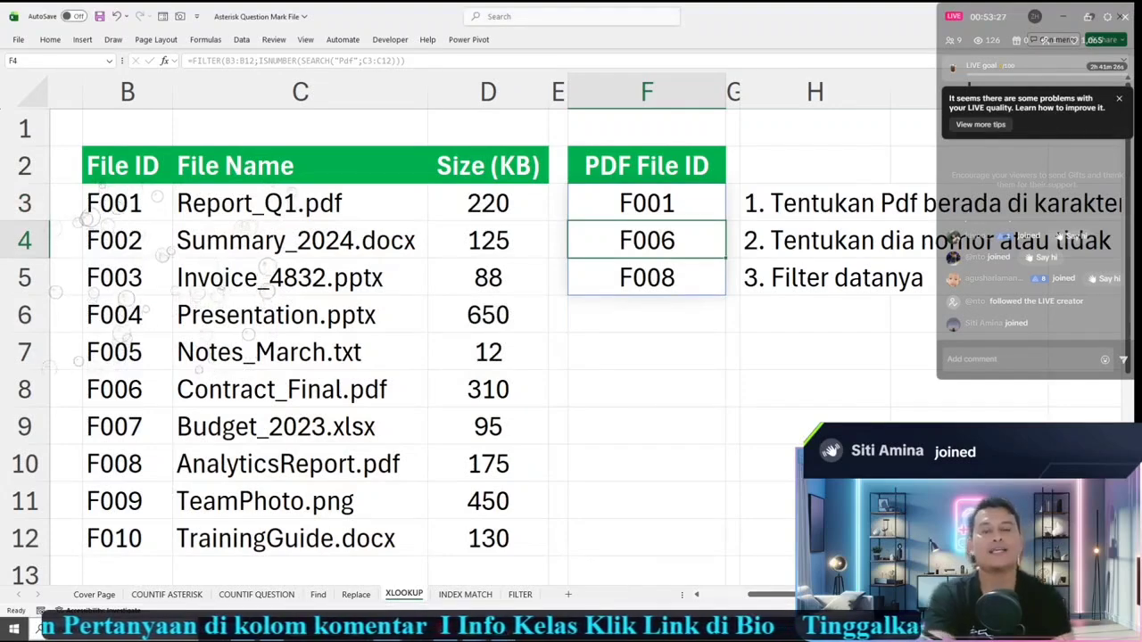
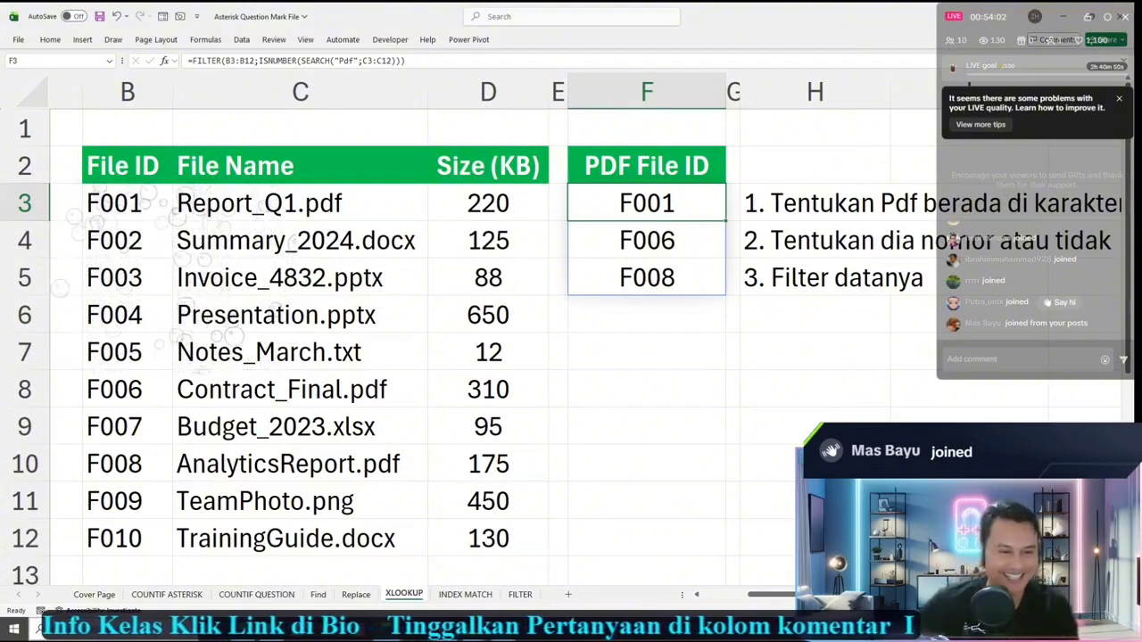
# Step: Switch to the "Dashboard Job Title" window in Power BI
pyautogui.scroll(-3, 722, 426)
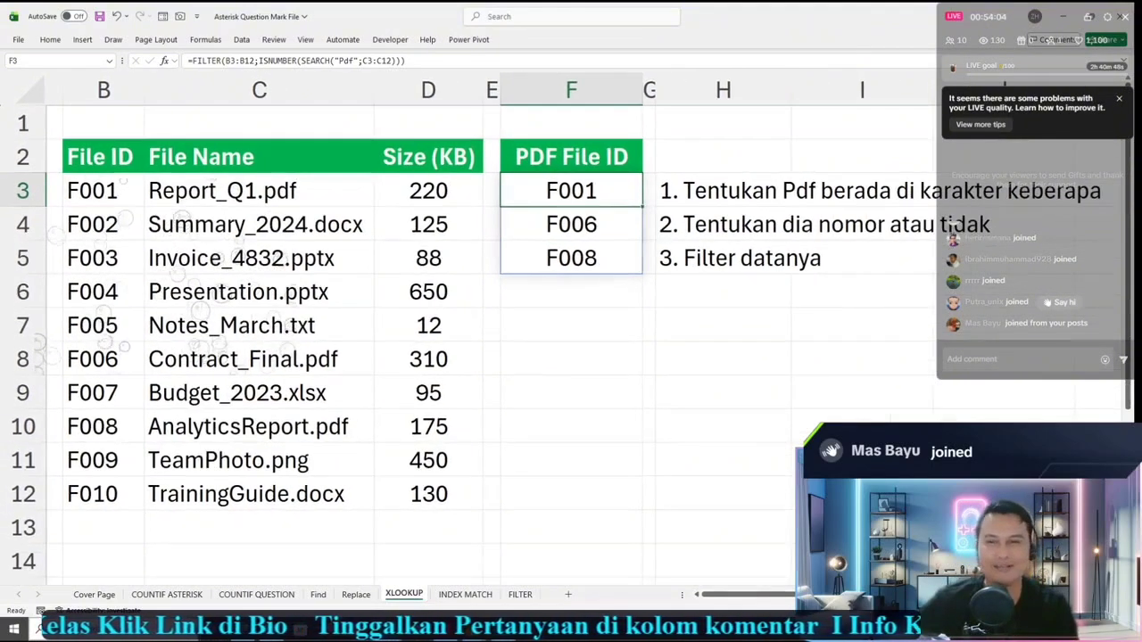
pyautogui.click(723, 427)
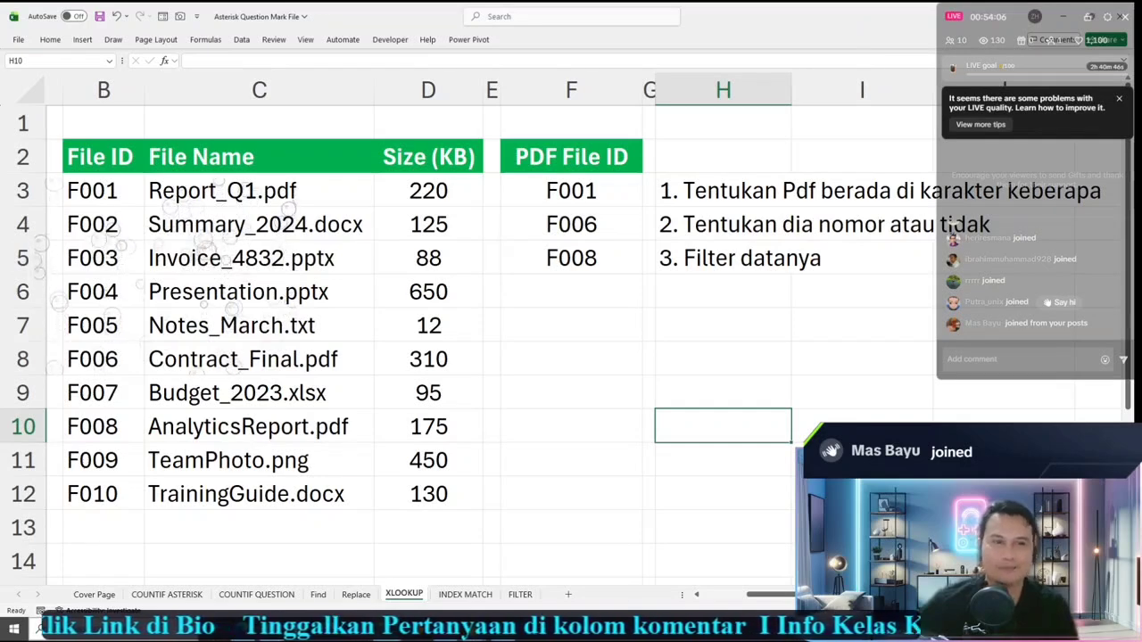
pyautogui.click(474, 629)
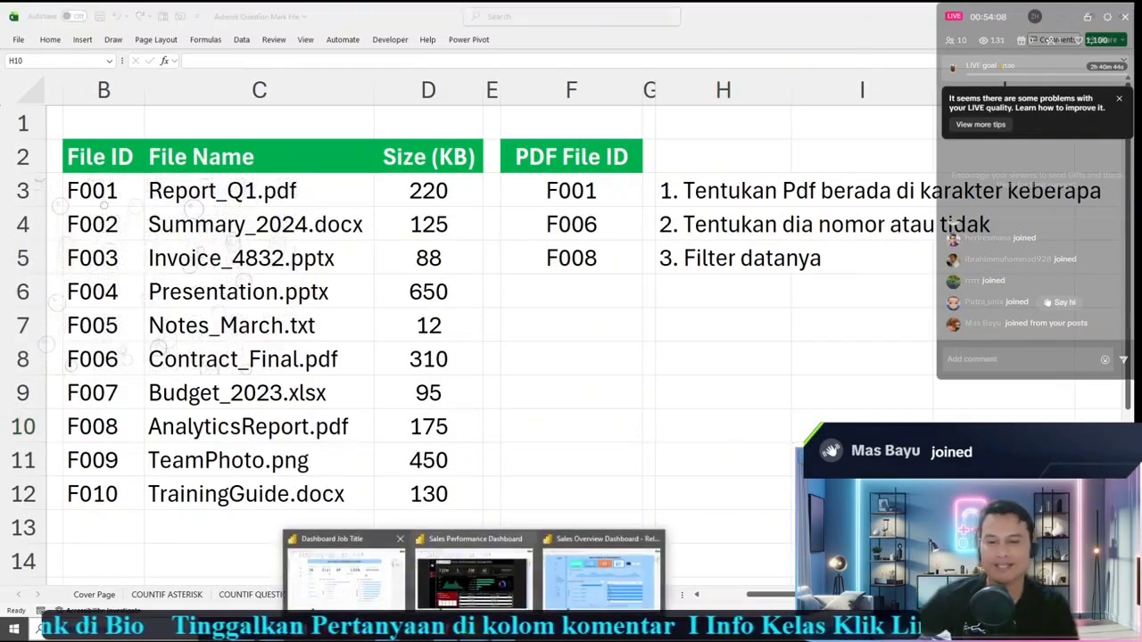
pyautogui.click(342, 569)
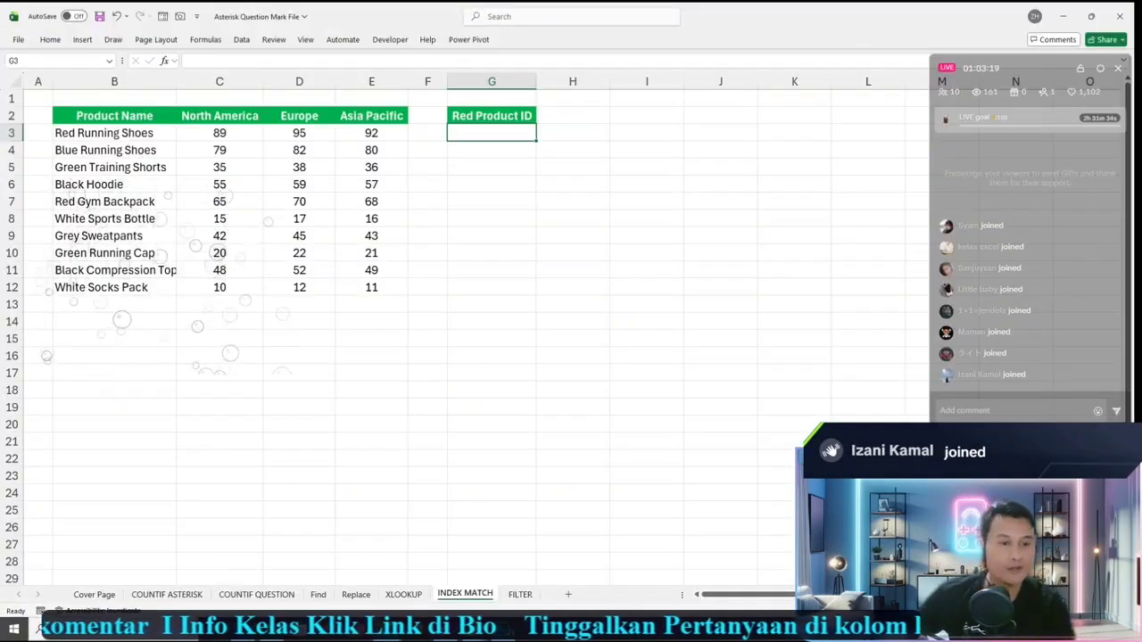
# Step: Narrow the empty column F on the INDEX MATCH sheet to a thin gap between the product table and column G
pyautogui.scroll(6, 464, 330)
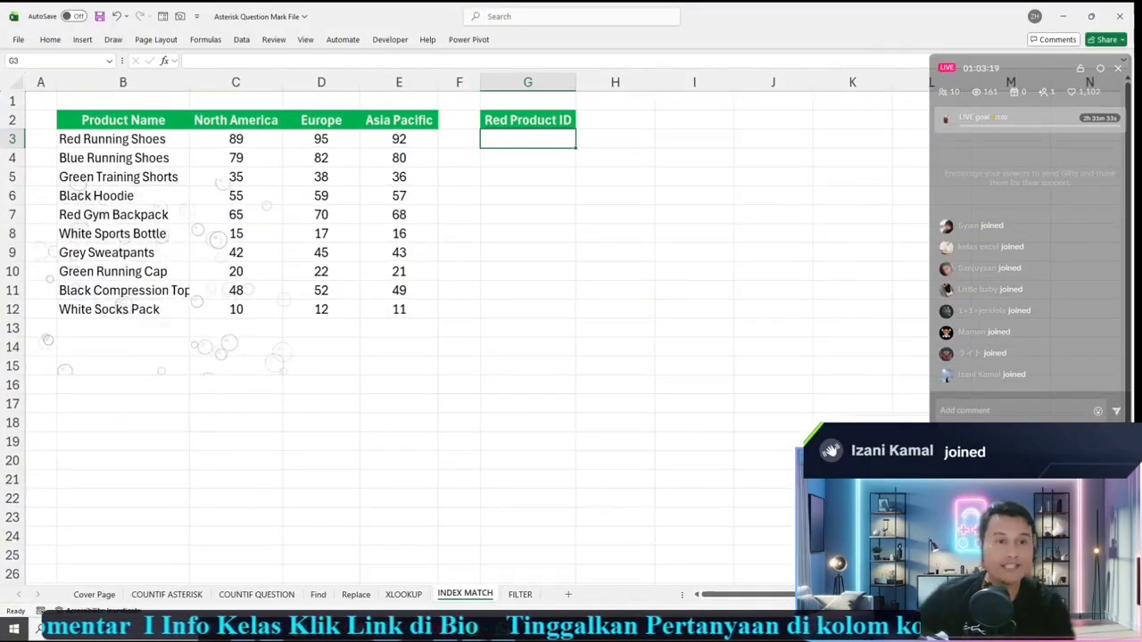
pyautogui.scroll(2, 464, 330)
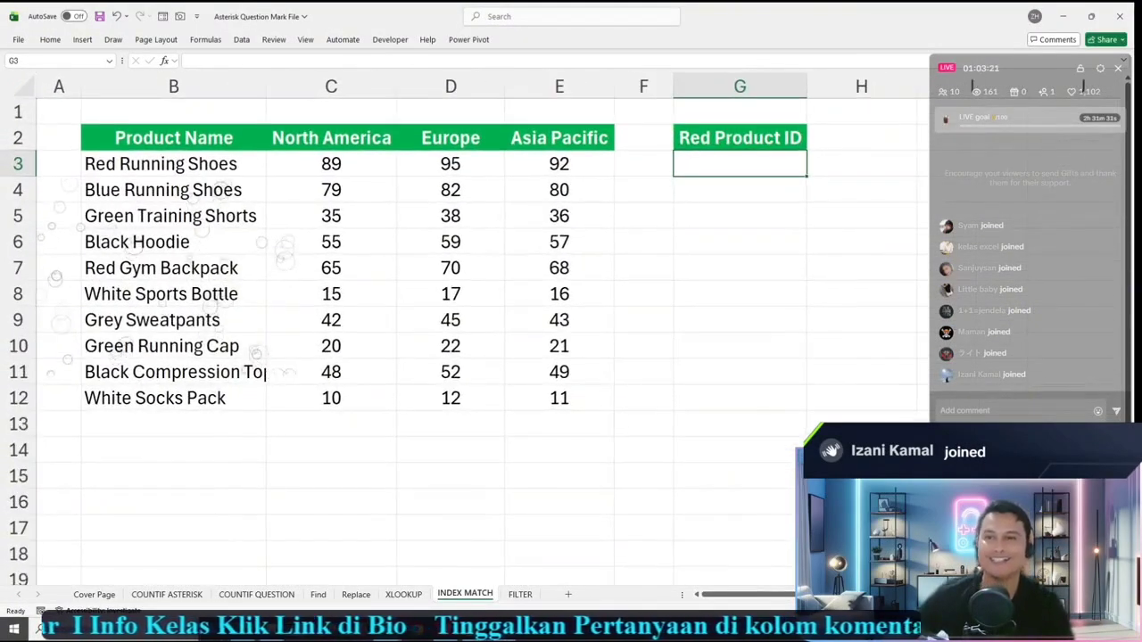
pyautogui.moveTo(704, 86); pyautogui.dragTo(645, 87)
pyautogui.click(716, 331)
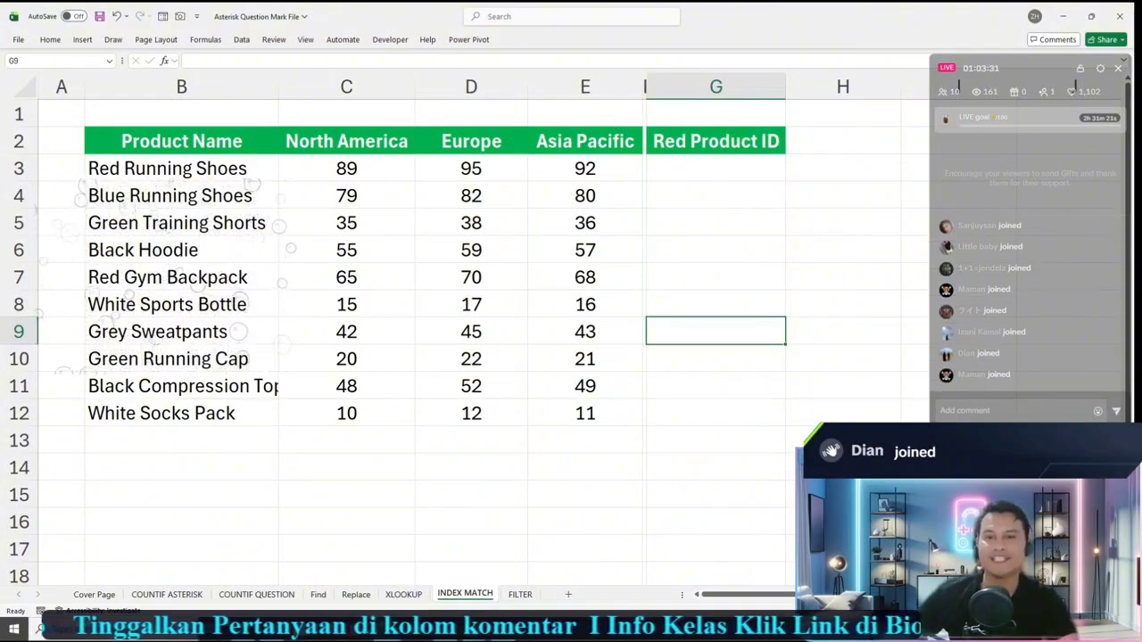
# Step: Examine the regional figures and the Red Product ID header, and glance at the FILTER sheet for comparison
pyautogui.moveTo(346, 168); pyautogui.dragTo(471, 413)
pyautogui.click(715, 141)
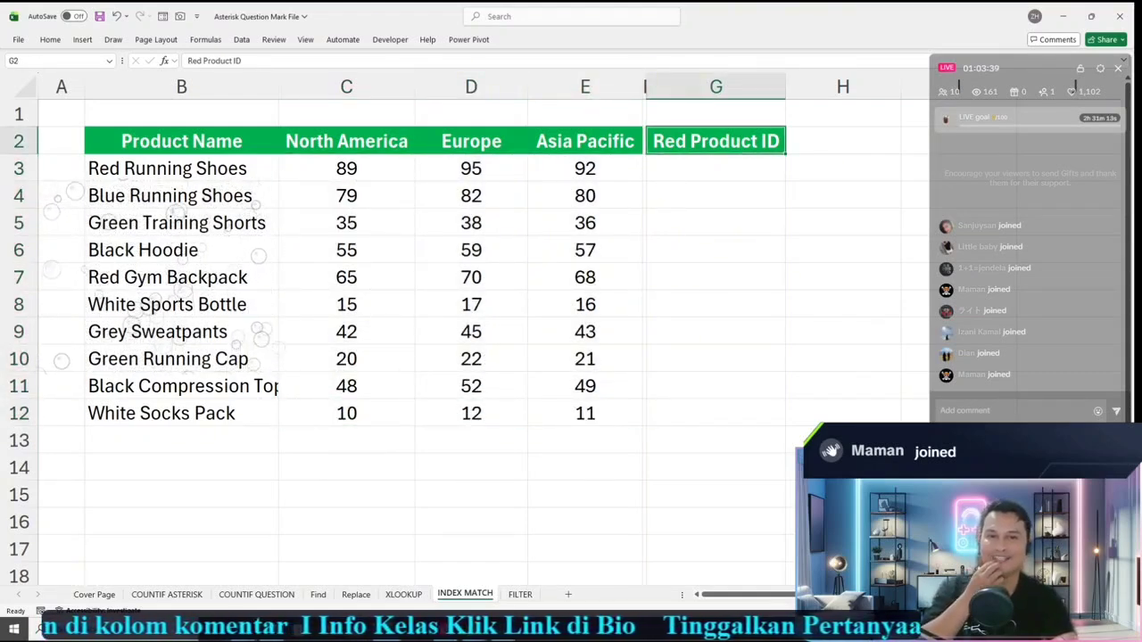
pyautogui.hotkey('ctrl', 'pagedown')
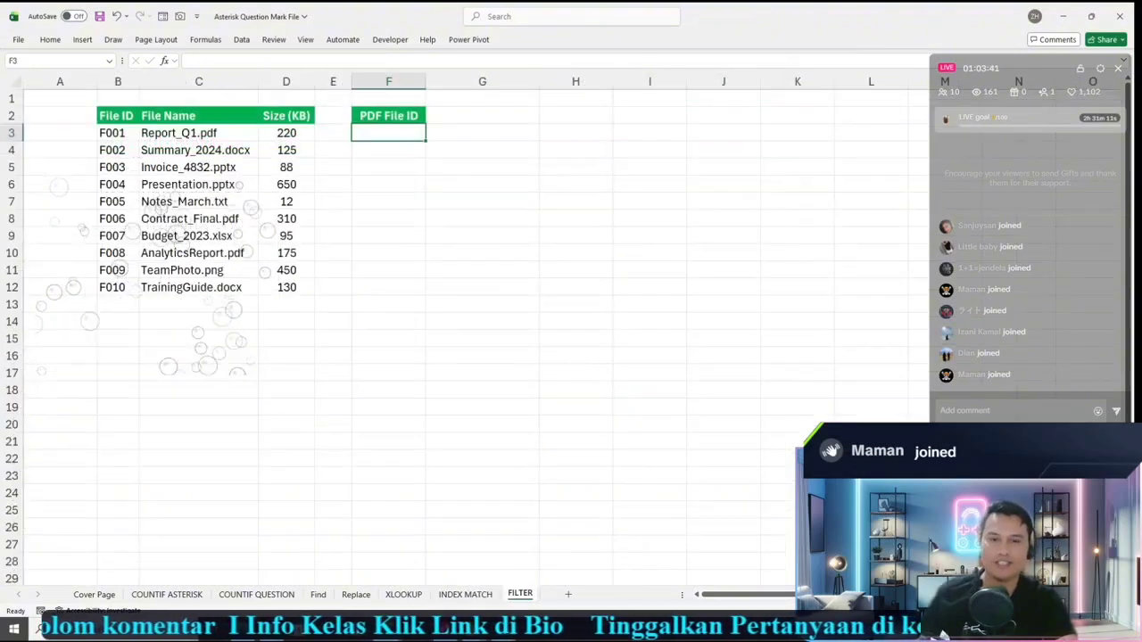
pyautogui.hotkey('ctrl', 'pageup')
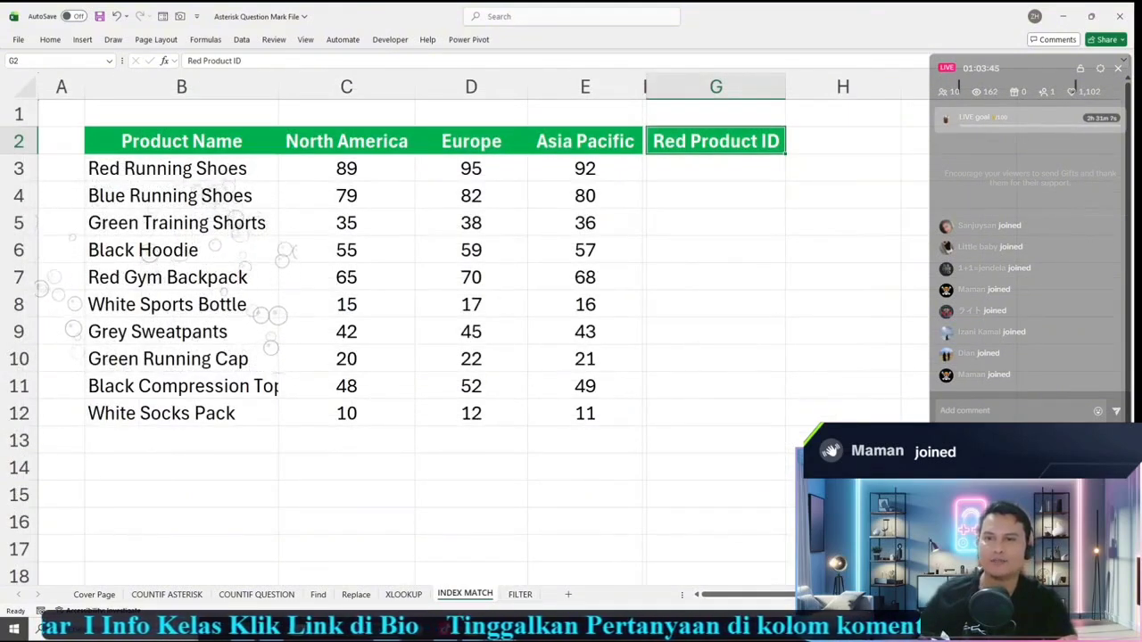
pyautogui.click(715, 167)
pyautogui.click(715, 276)
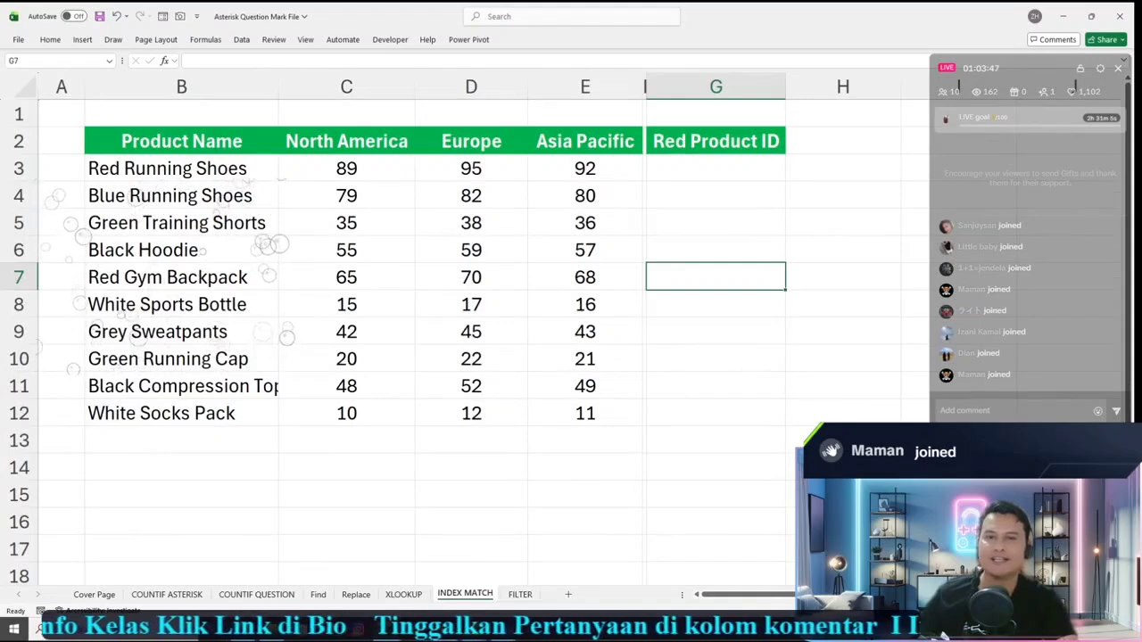
pyautogui.click(715, 141)
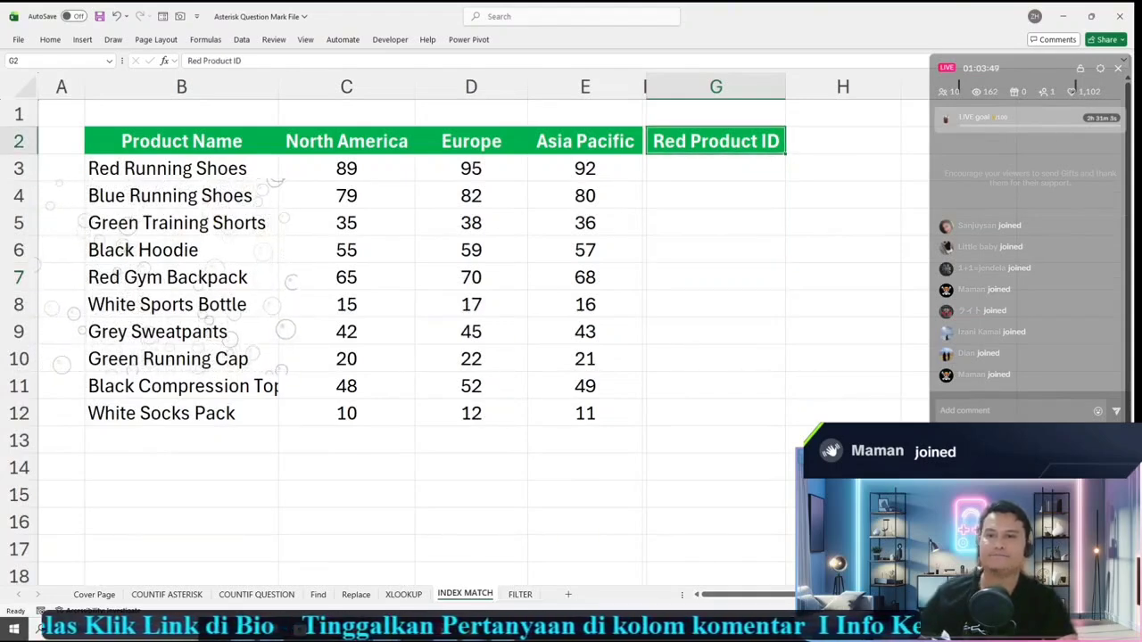
# Step: Review the product names in B3:B12 and compare the regional values in rows 3, 5 and 7
pyautogui.moveTo(169, 168); pyautogui.dragTo(223, 276)
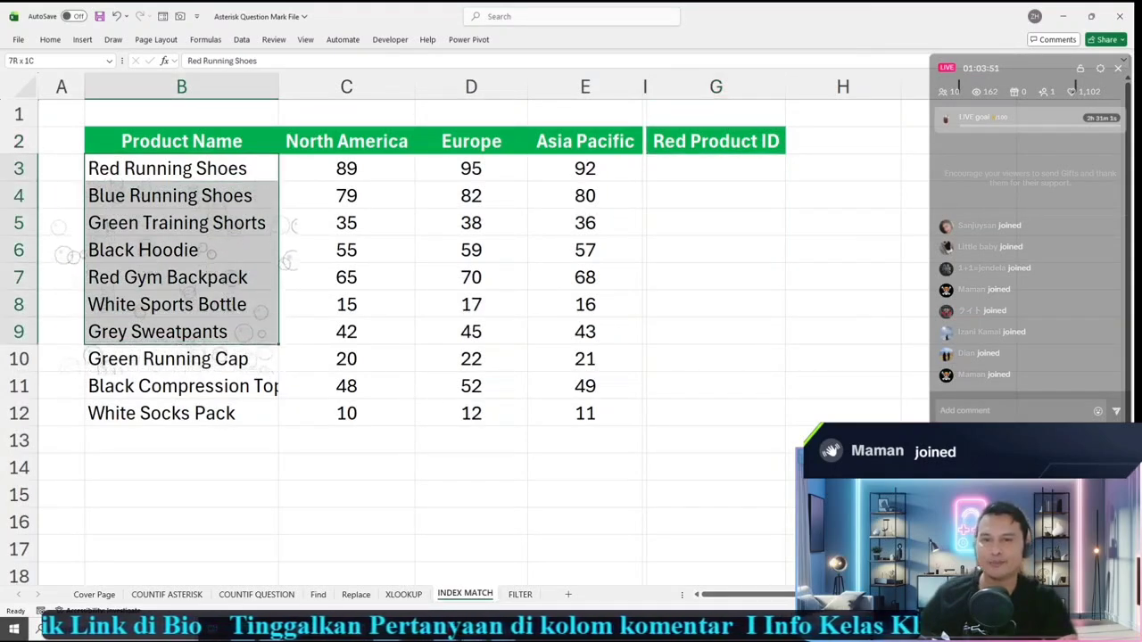
pyautogui.moveTo(182, 331); pyautogui.dragTo(182, 413)
pyautogui.click(182, 168)
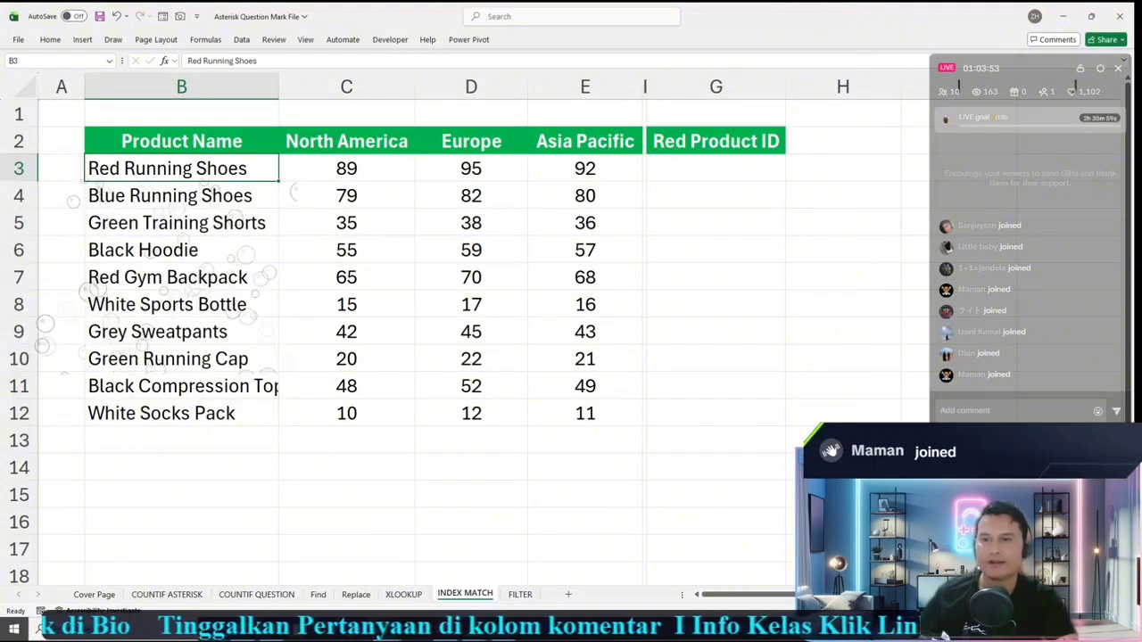
pyautogui.click(182, 195)
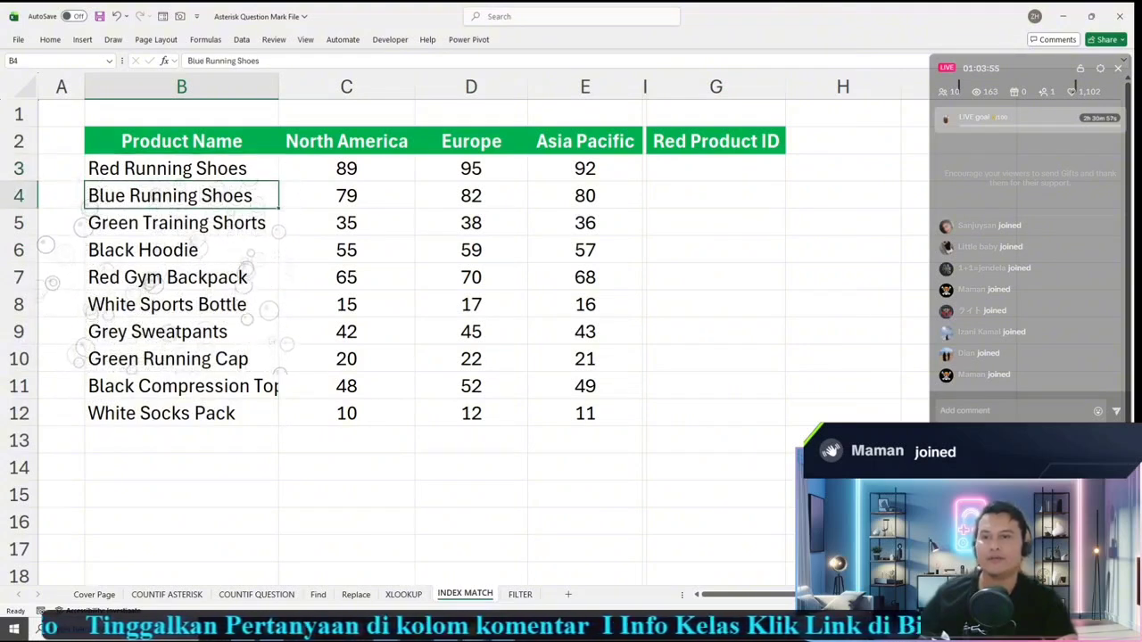
pyautogui.click(716, 168)
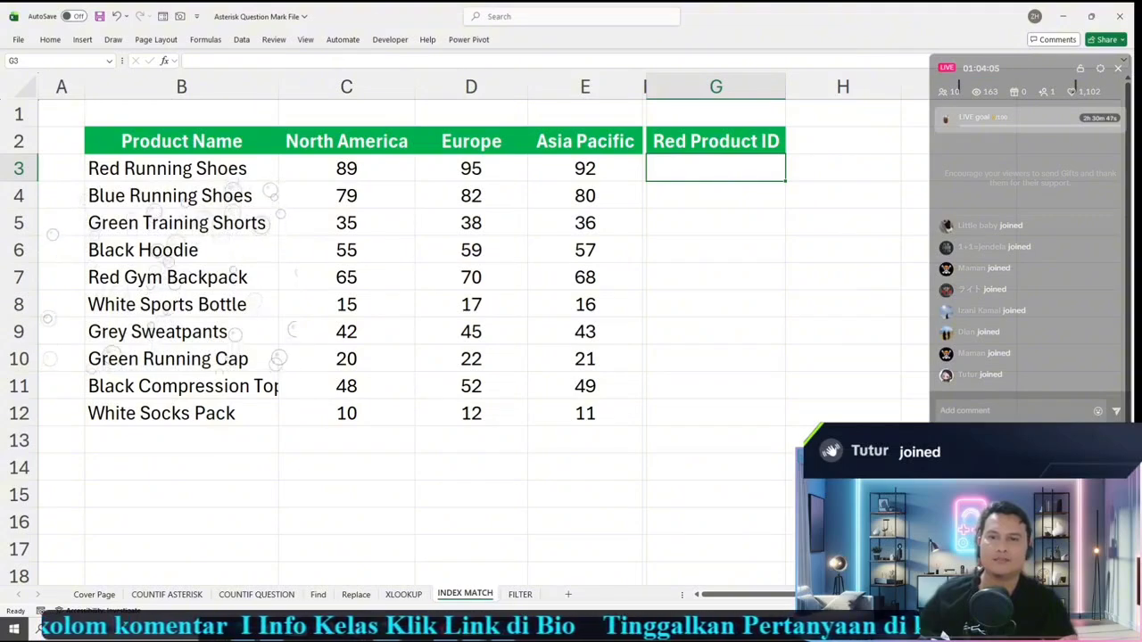
pyautogui.moveTo(346, 168); pyautogui.dragTo(589, 169)
pyautogui.moveTo(346, 223); pyautogui.dragTo(585, 223)
pyautogui.click(346, 277)
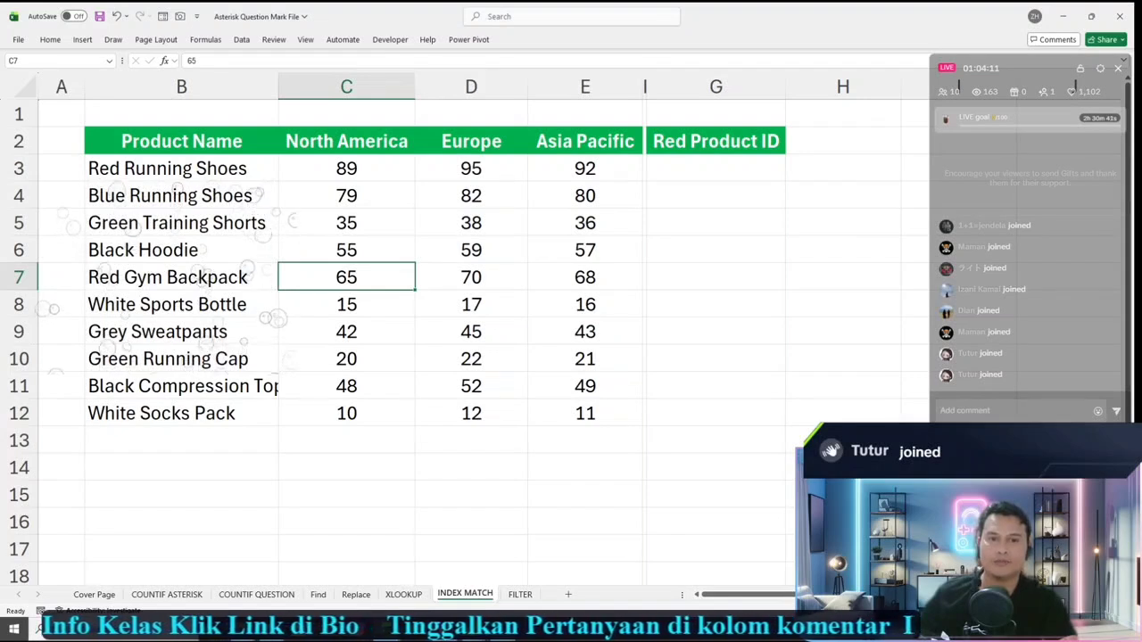
# Step: Widen column G slightly and change the header in G2 to "Red - Asia"
pyautogui.click(716, 141)
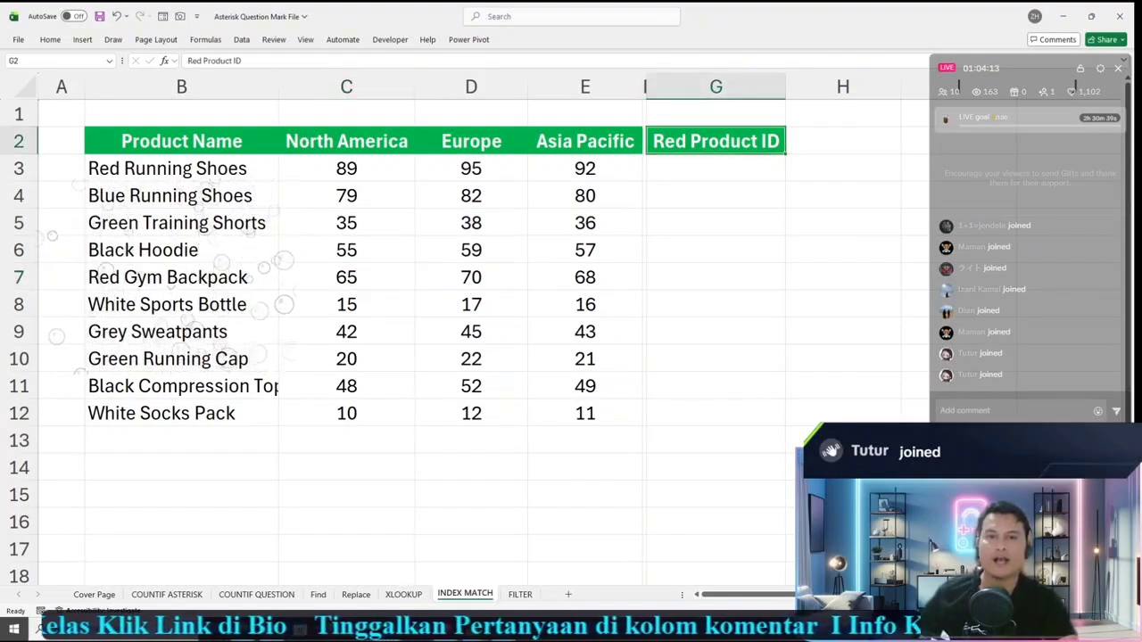
pyautogui.press('F2')
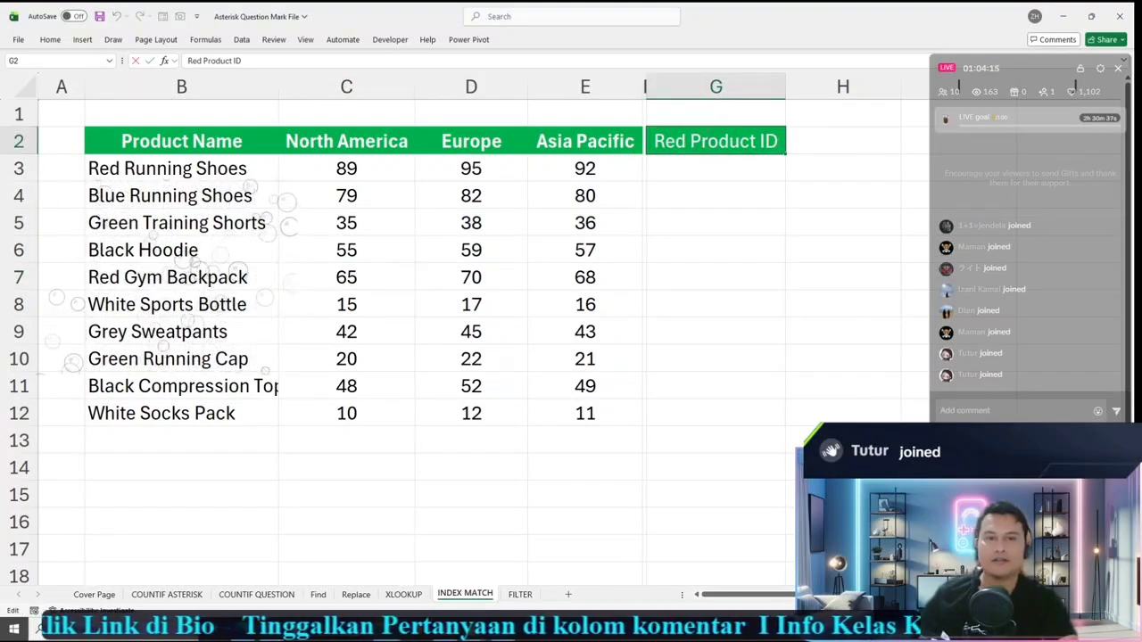
pyautogui.click(716, 250)
pyautogui.moveTo(786, 86); pyautogui.dragTo(812, 87)
pyautogui.click(729, 141)
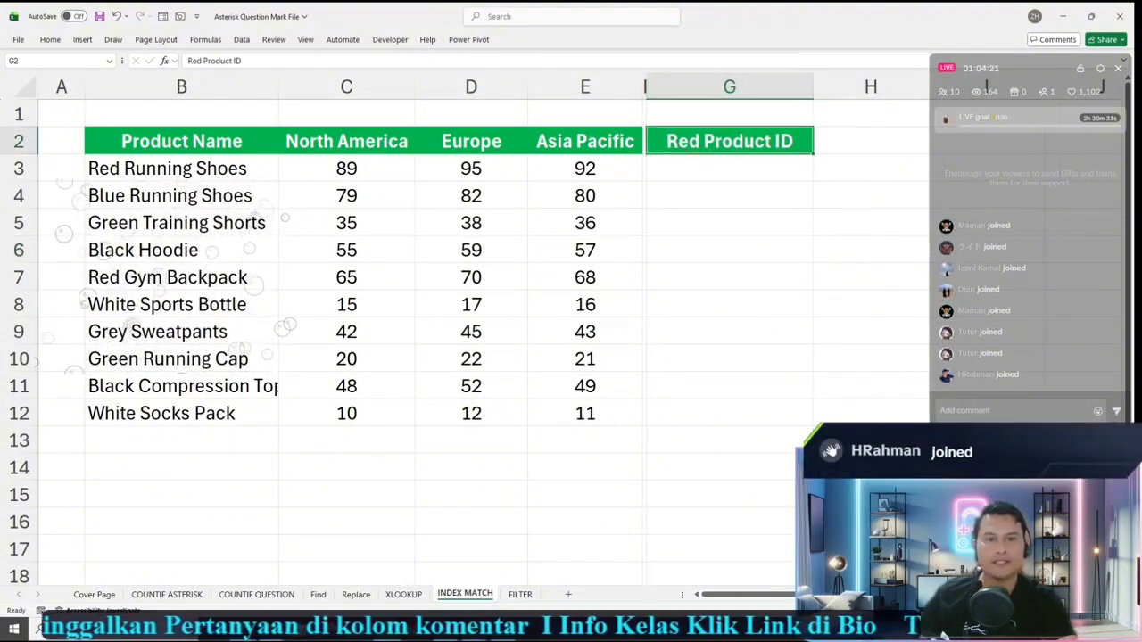
pyautogui.press('F2')
pyautogui.moveTo(684, 141); pyautogui.dragTo(789, 141)
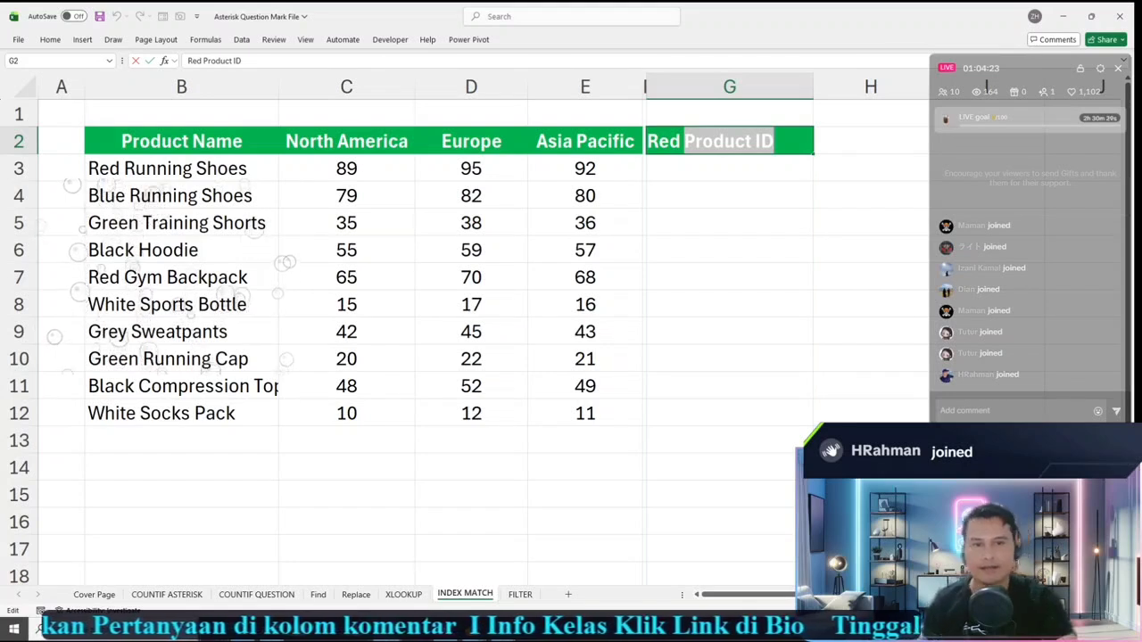
pyautogui.write('- Asia')
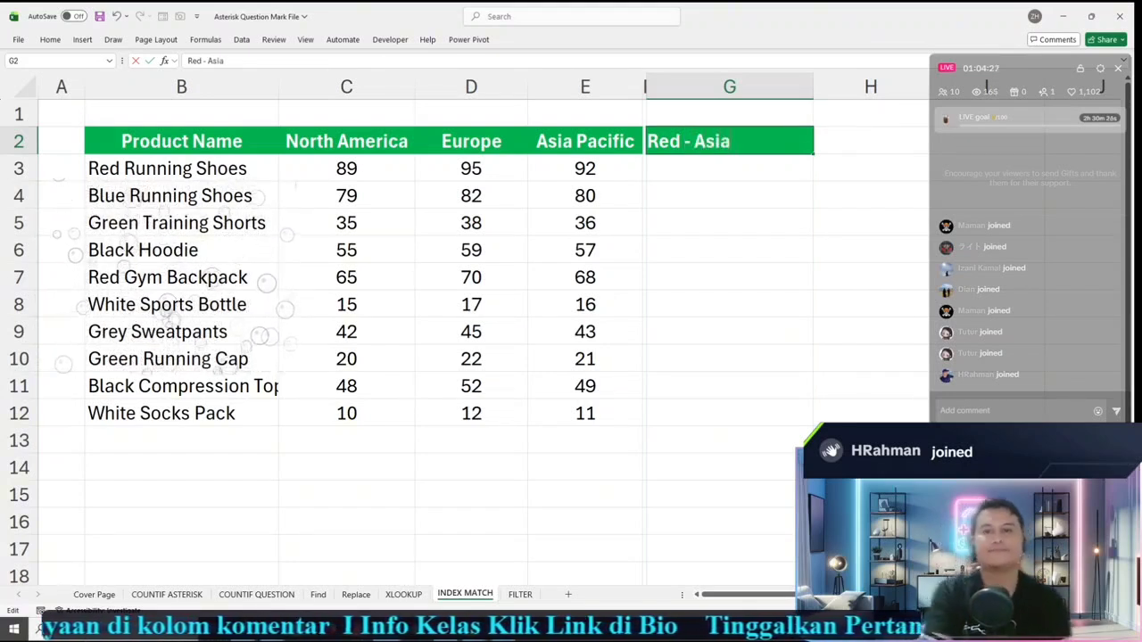
pyautogui.click(730, 304)
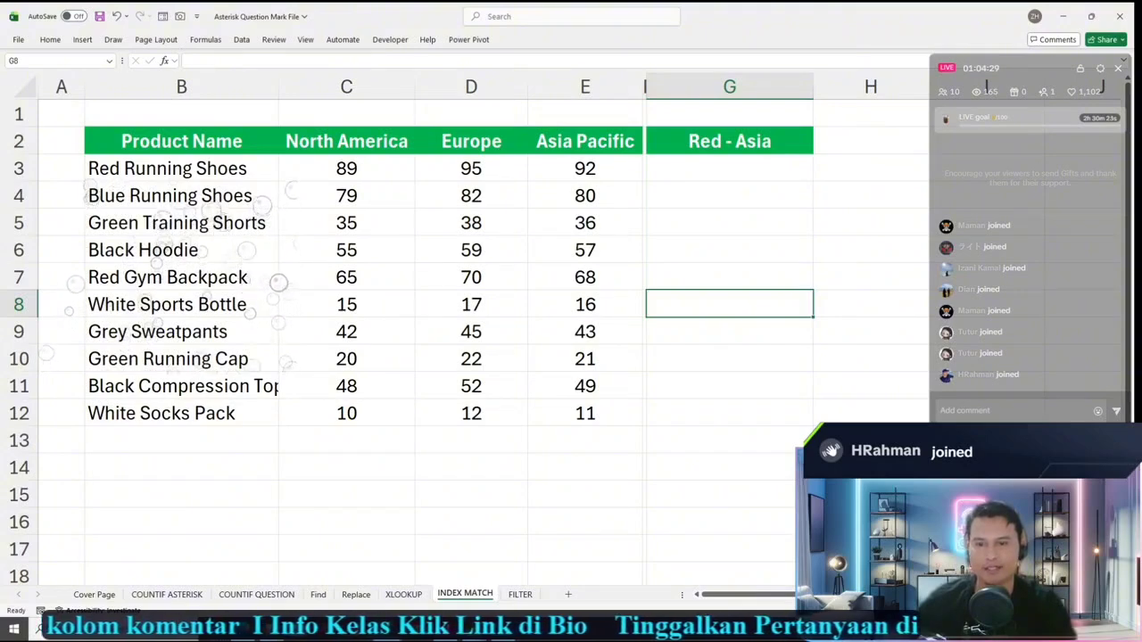
# Step: Examine the regional values in C3:E12 alongside the product names in column B
pyautogui.moveTo(346, 168); pyautogui.dragTo(586, 413)
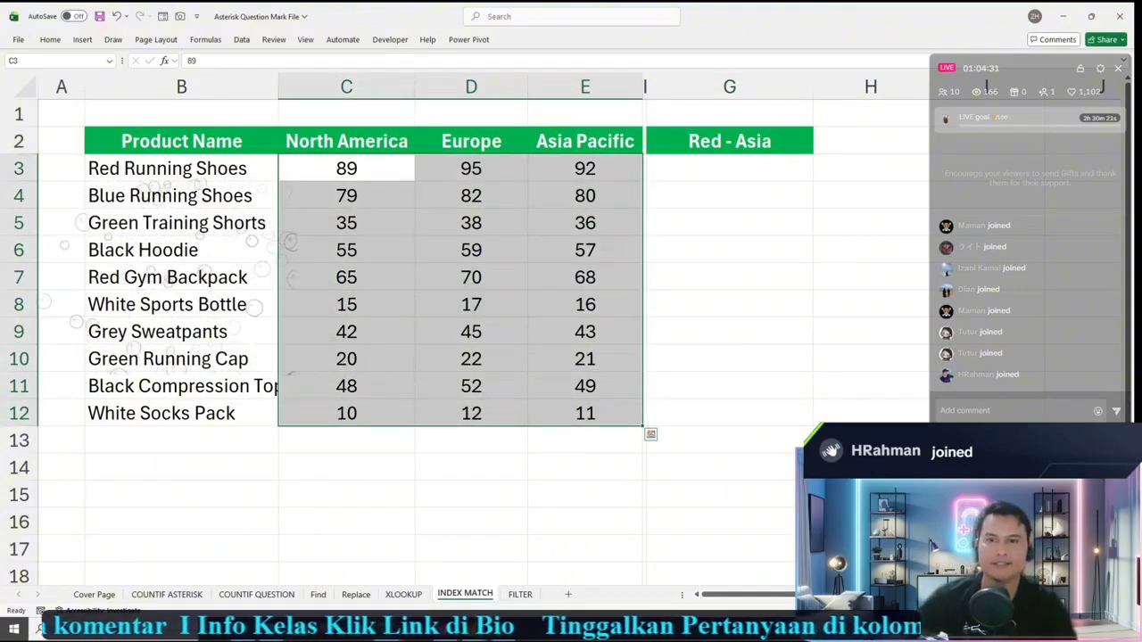
pyautogui.moveTo(181, 169); pyautogui.dragTo(471, 331)
pyautogui.click(181, 196)
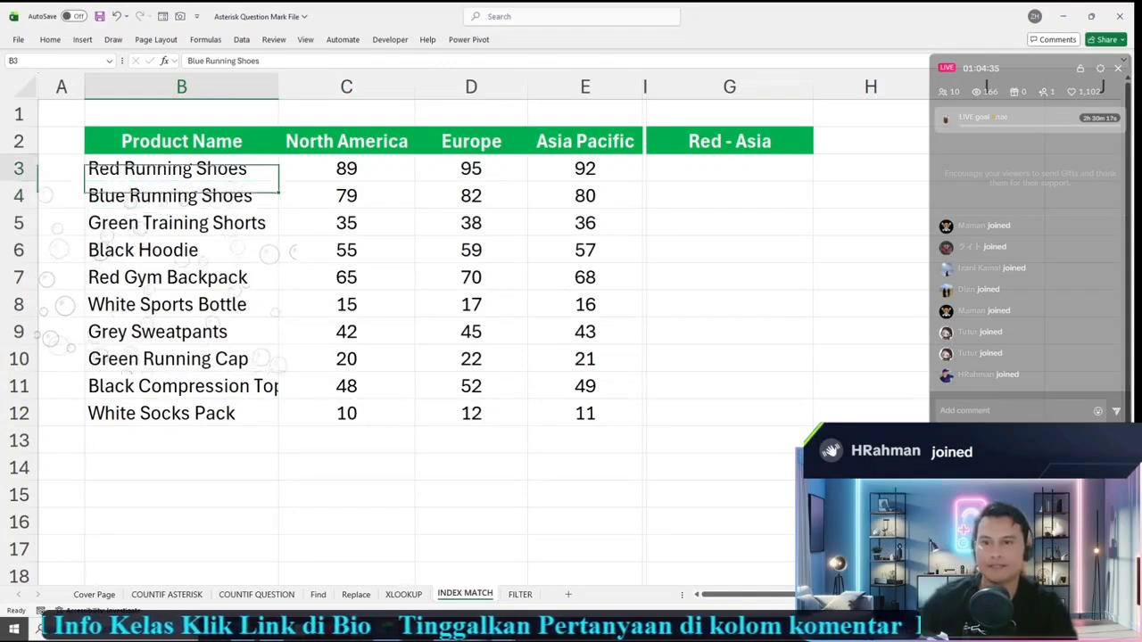
# Step: Fill the Red Running Shoes row, B3:E3, with light blue
pyautogui.moveTo(181, 169); pyautogui.dragTo(585, 169)
pyautogui.click(50, 39)
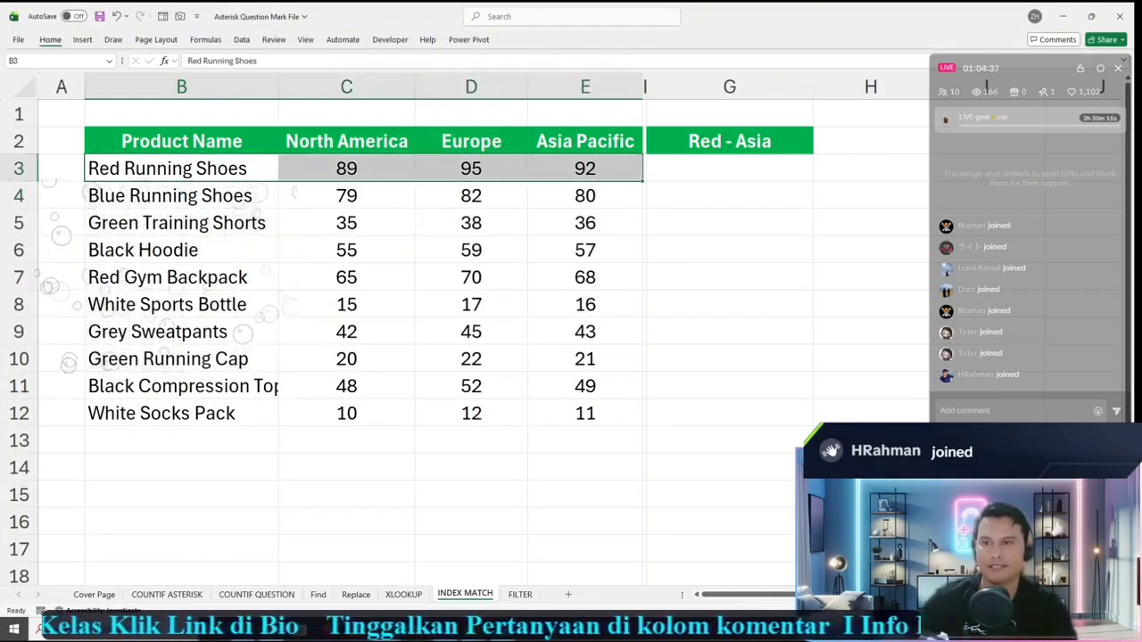
pyautogui.click(212, 81)
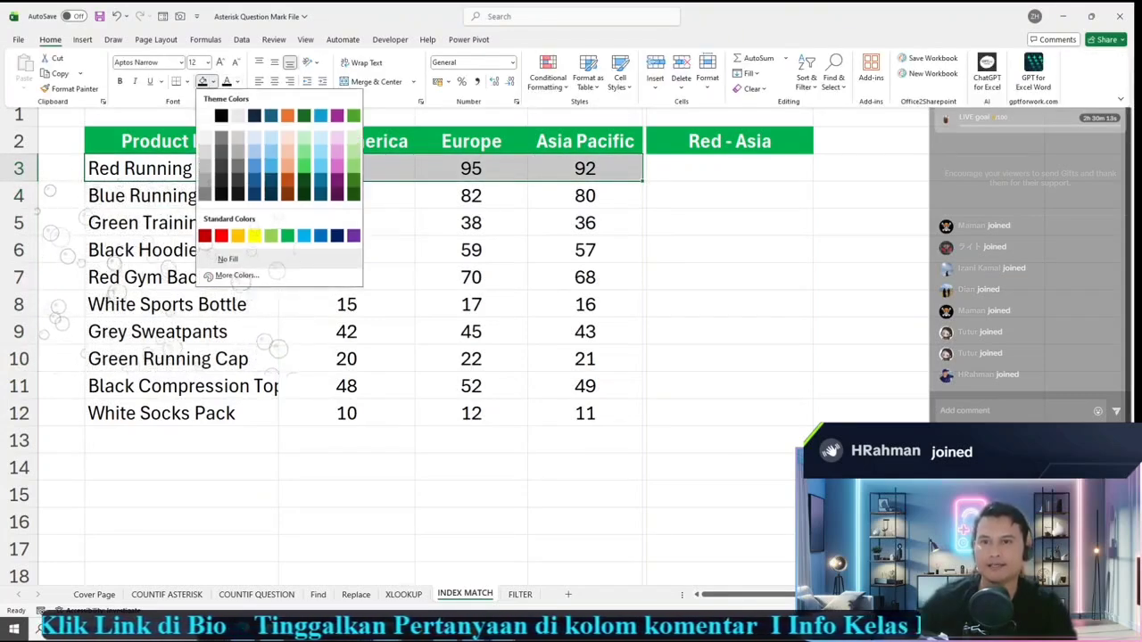
pyautogui.click(238, 115)
pyautogui.click(871, 331)
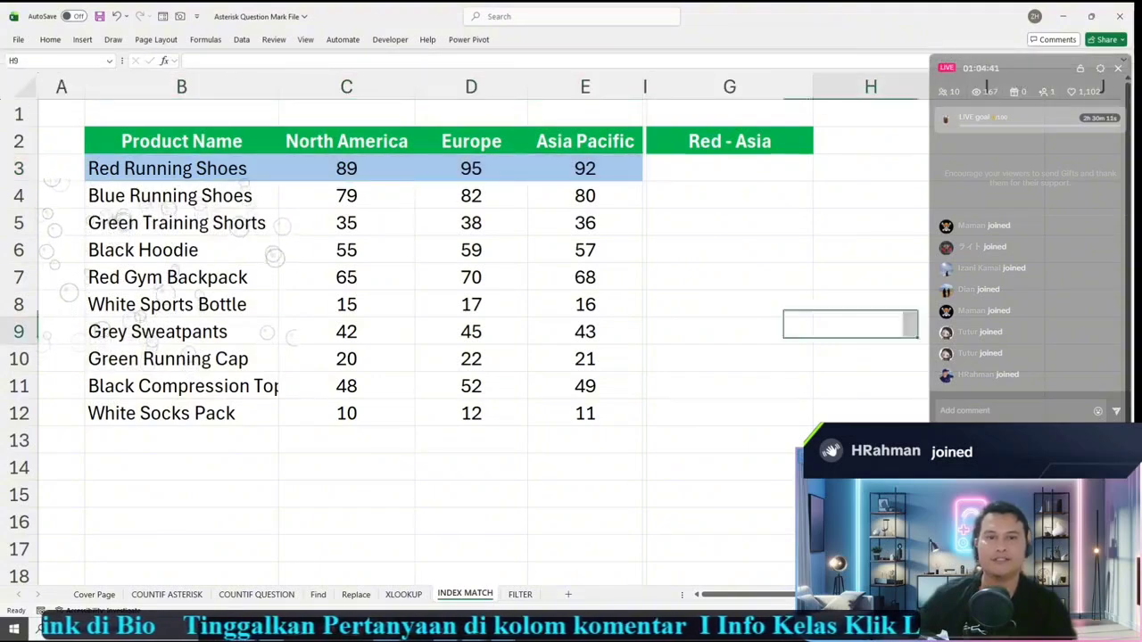
# Step: Fill the Asia Pacific values in E3:E12 with the same light blue as row 3
pyautogui.click(585, 168)
pyautogui.moveTo(585, 168); pyautogui.dragTo(585, 413)
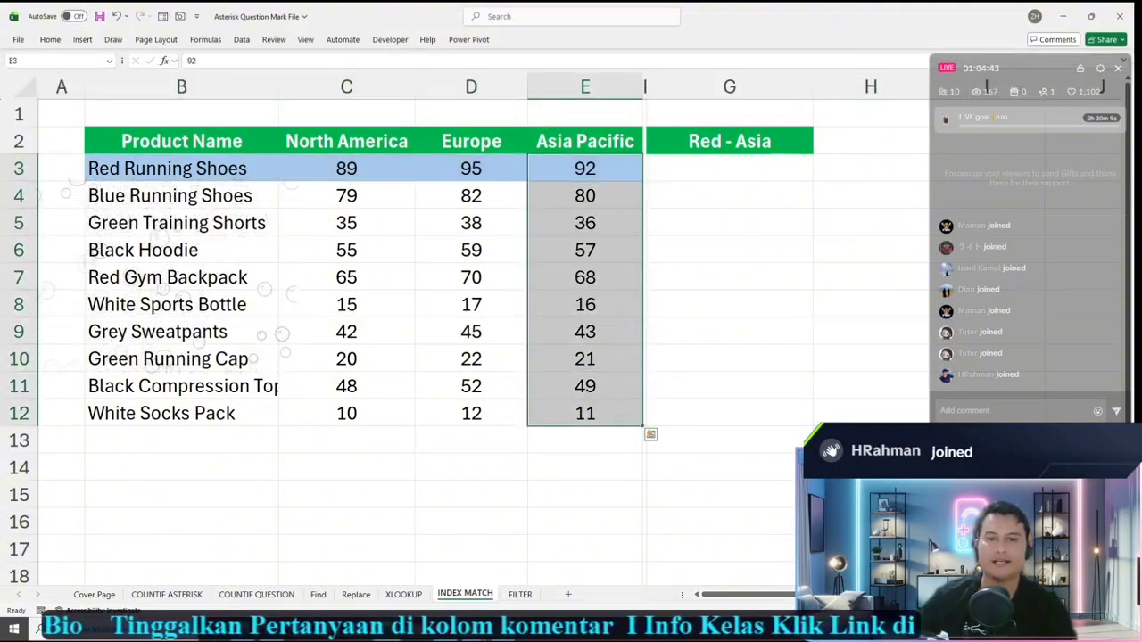
pyautogui.click(50, 39)
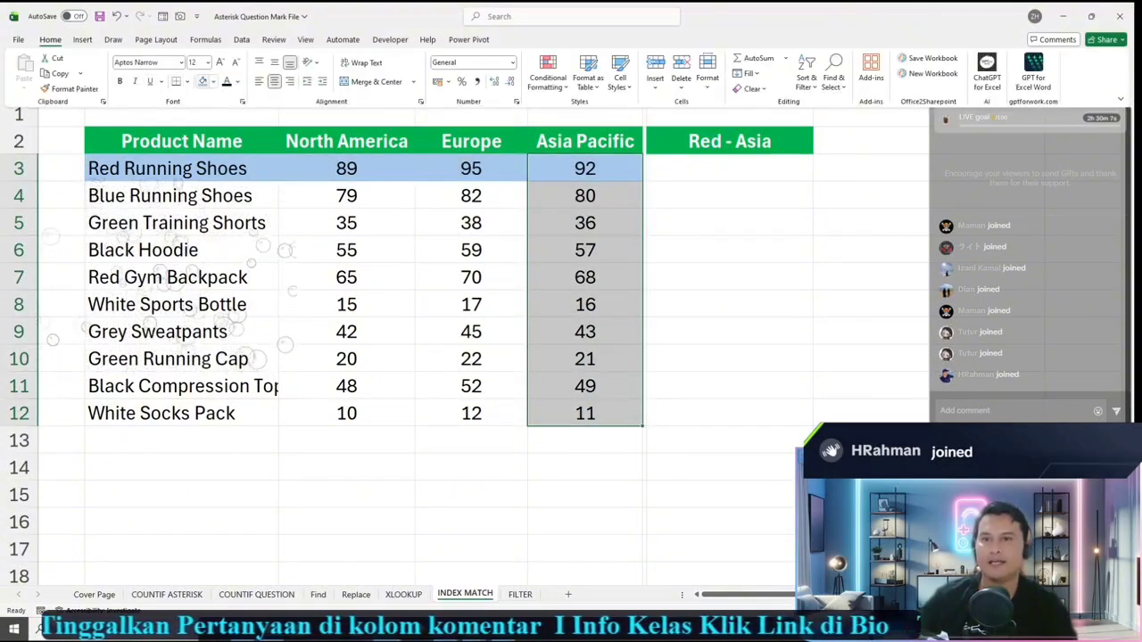
pyautogui.click(213, 81)
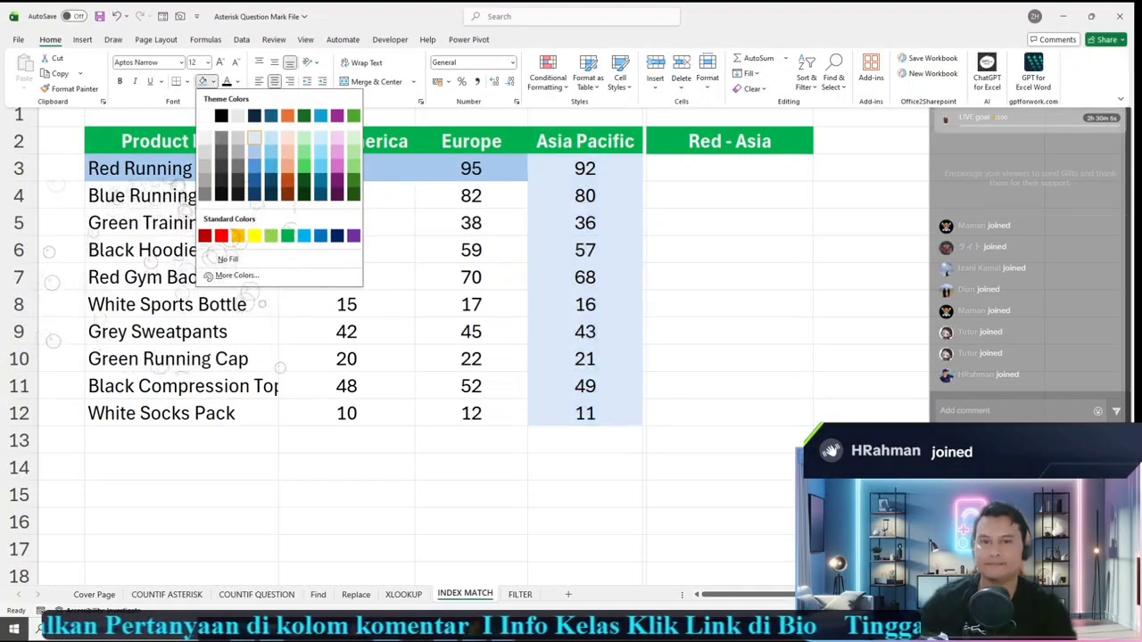
pyautogui.click(255, 152)
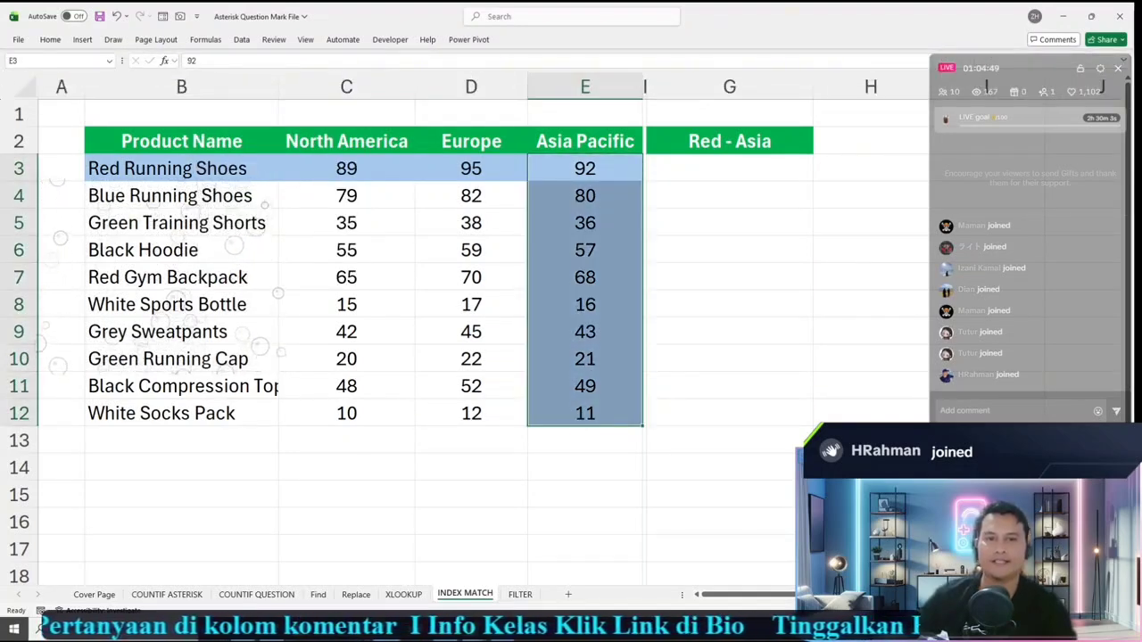
# Step: Fill E3, where the Red Running Shoes row meets the Asia Pacific column, with a darker blue
pyautogui.click(50, 40)
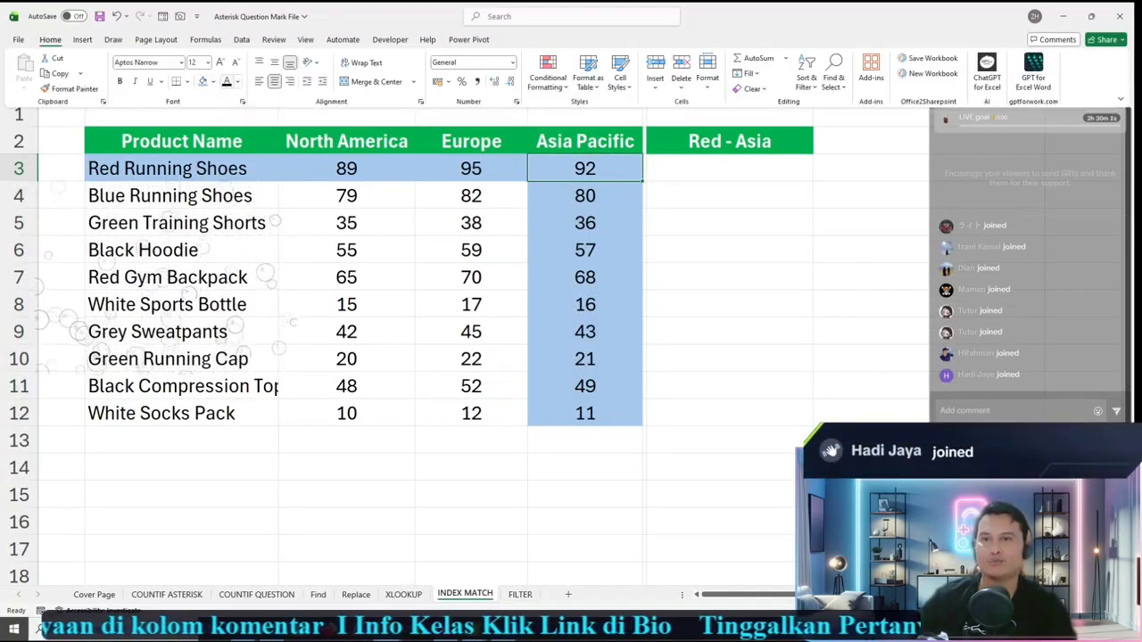
pyautogui.click(213, 82)
pyautogui.click(254, 165)
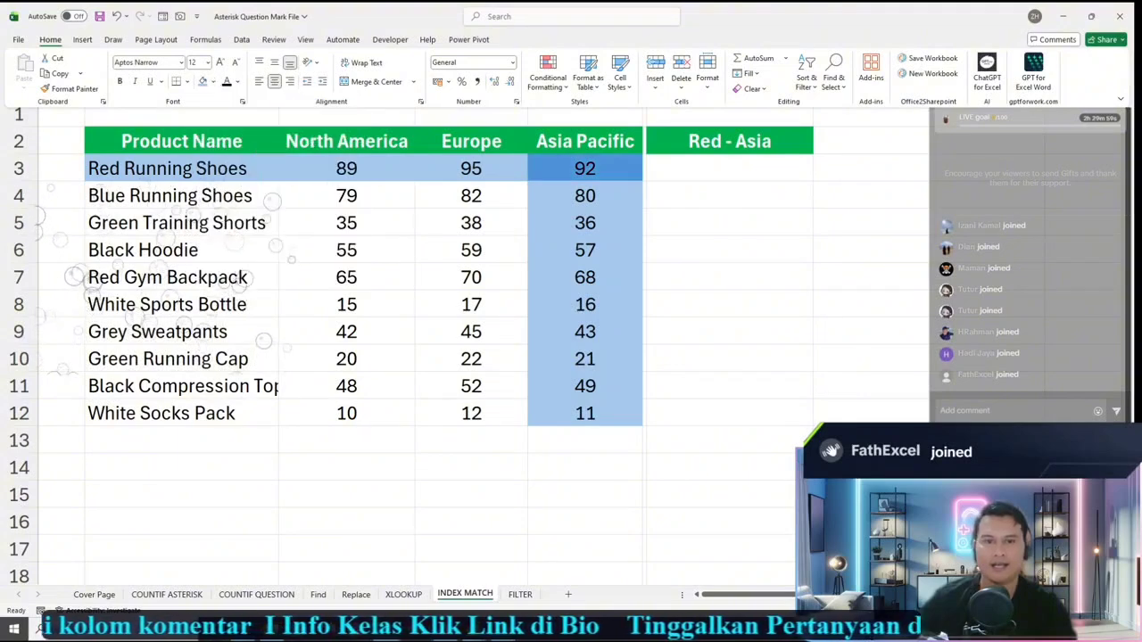
pyautogui.click(729, 277)
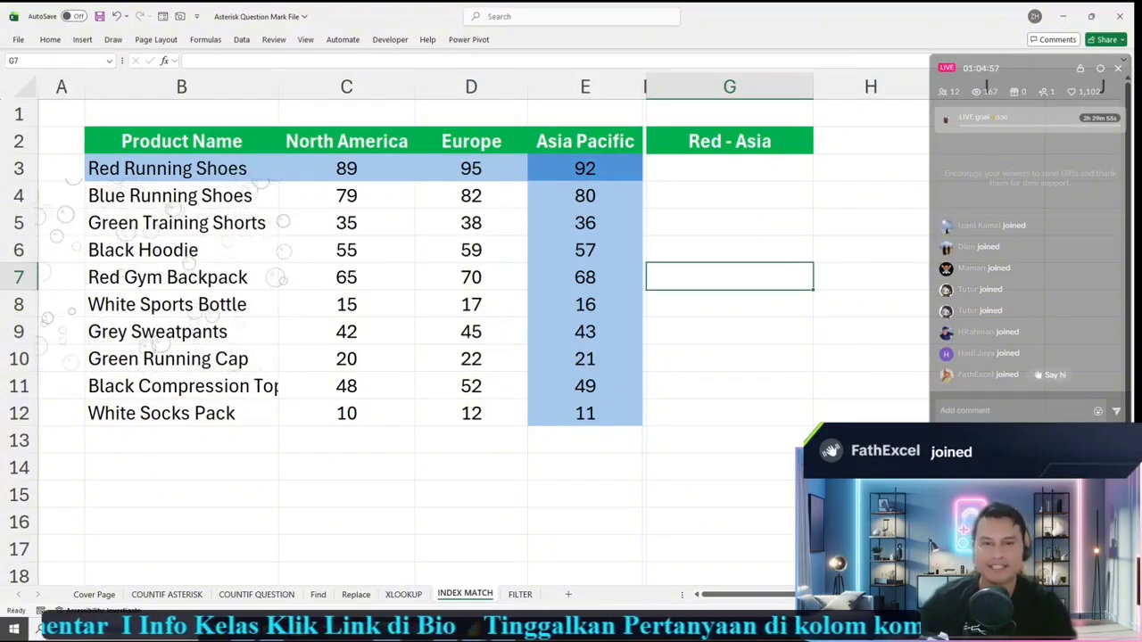
# Step: Compare the header in G2 with the product name in B3, the region header in E2 and their intersection in E3
pyautogui.click(730, 169)
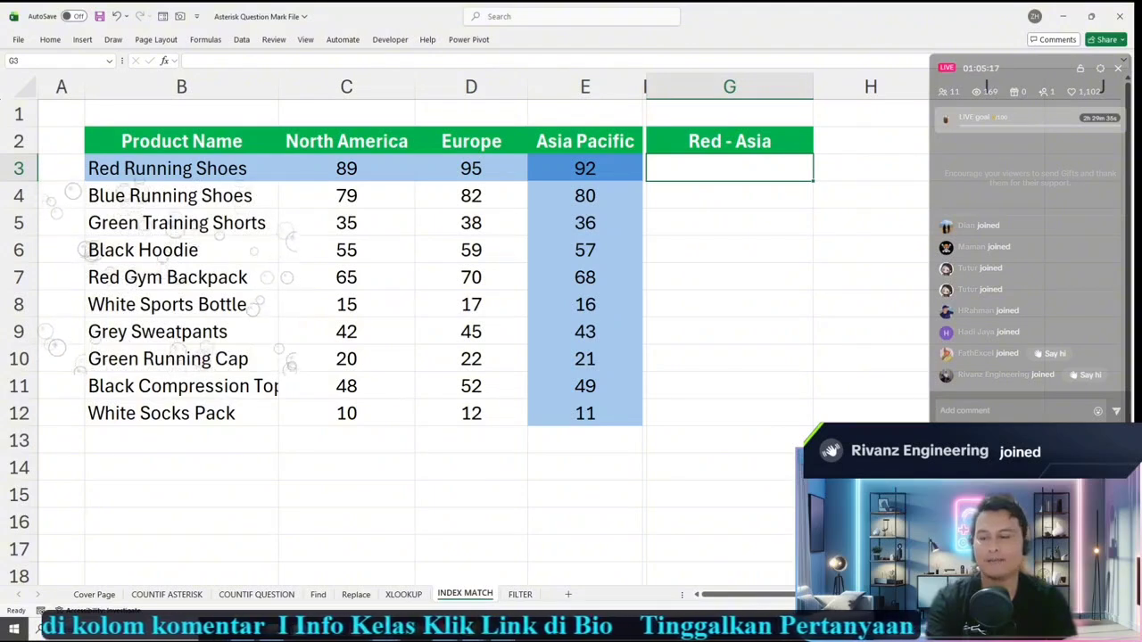
pyautogui.click(729, 141)
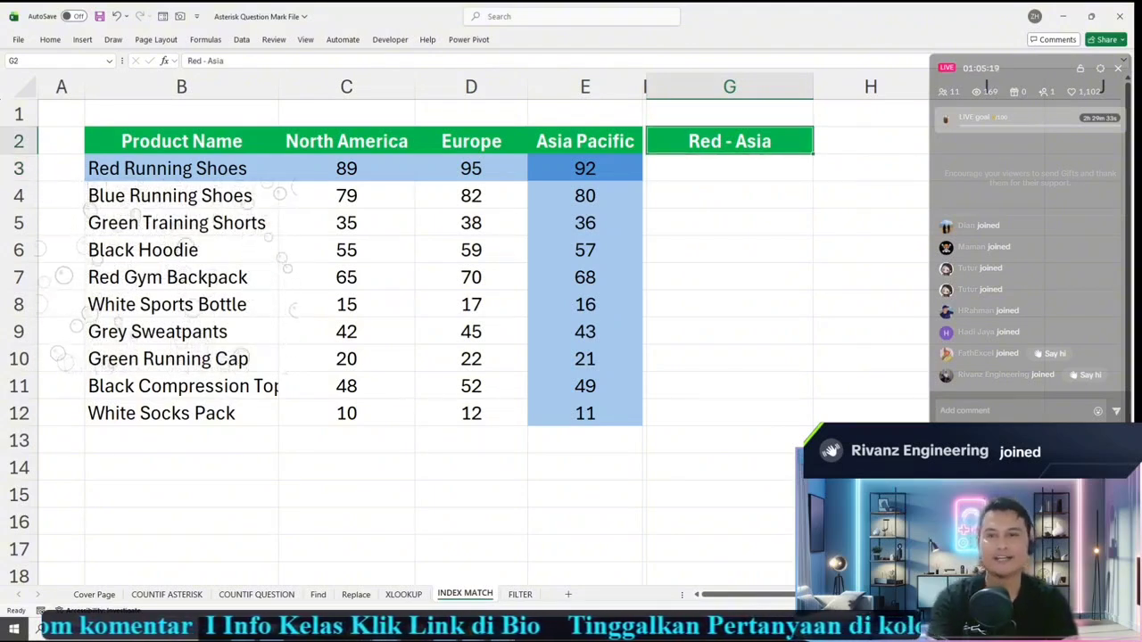
pyautogui.doubleClick(182, 169)
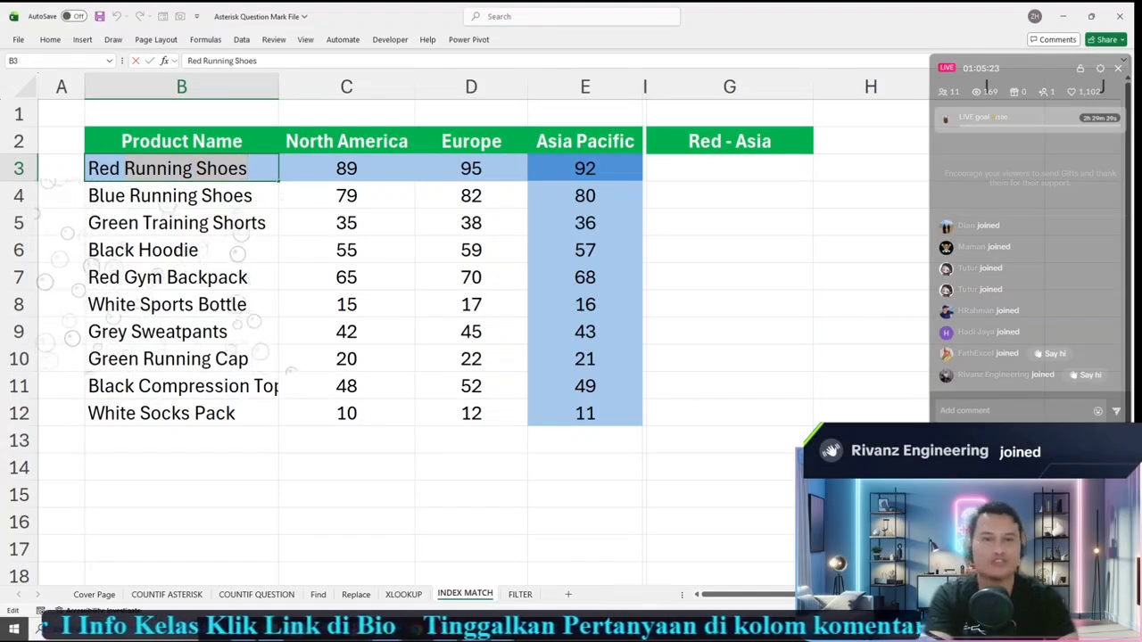
pyautogui.click(730, 278)
pyautogui.click(730, 140)
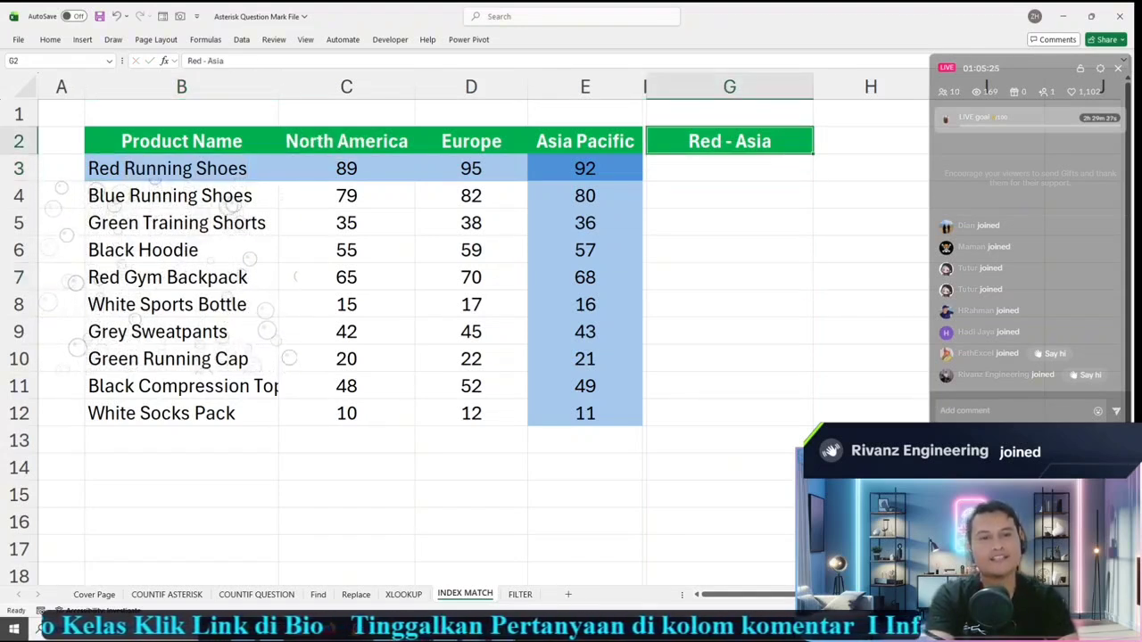
pyautogui.click(585, 141)
pyautogui.press('F2')
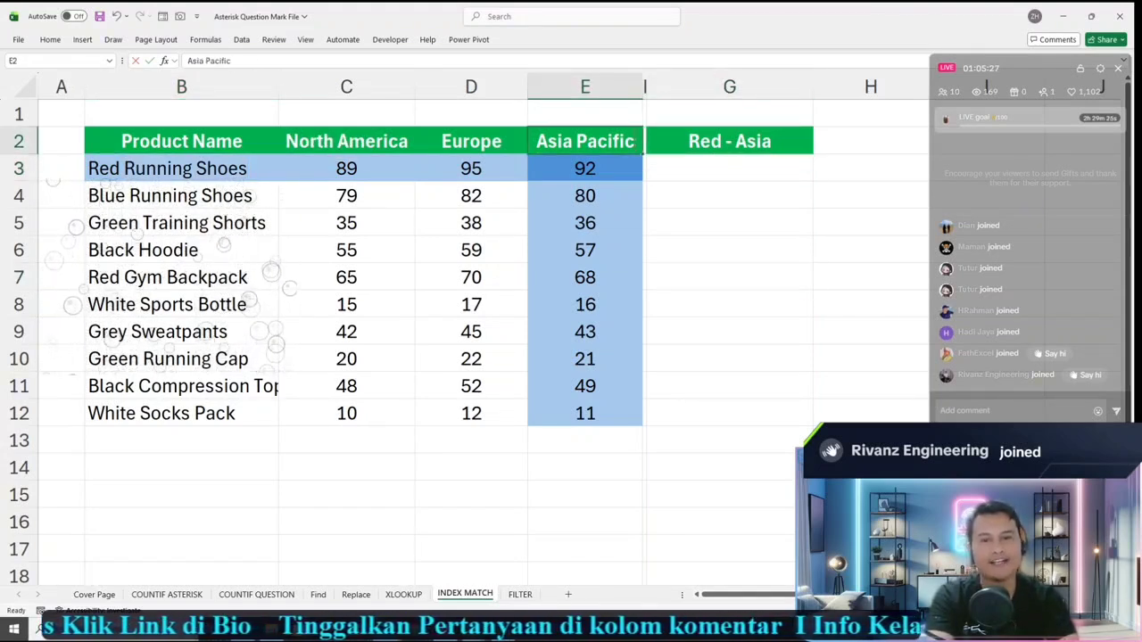
pyautogui.moveTo(575, 141); pyautogui.dragTo(635, 141)
pyautogui.click(871, 277)
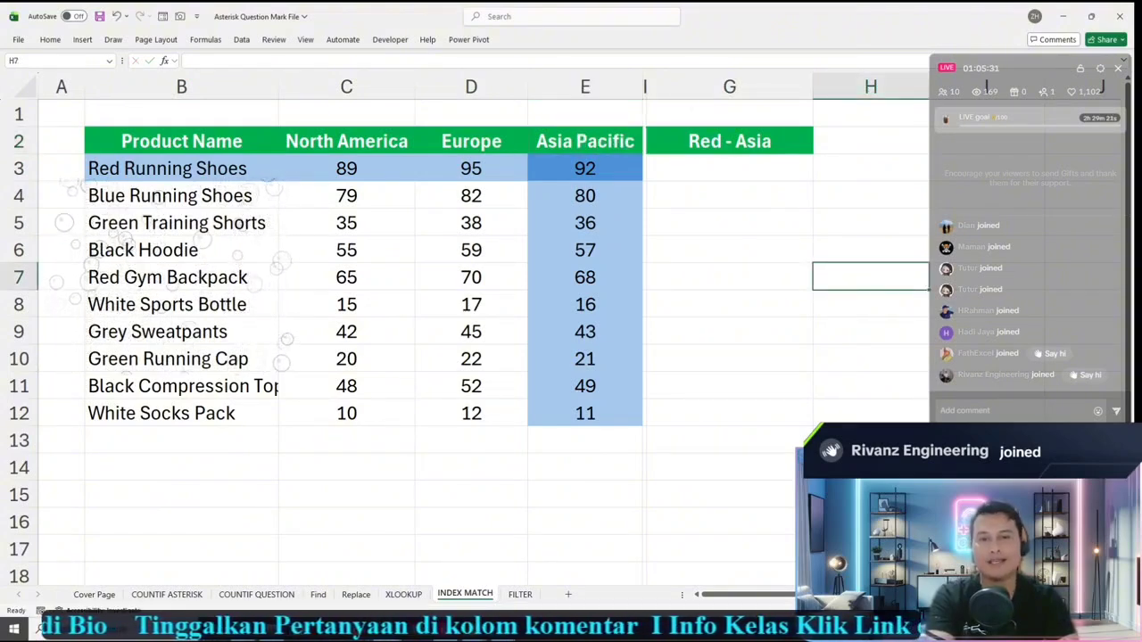
pyautogui.click(181, 168)
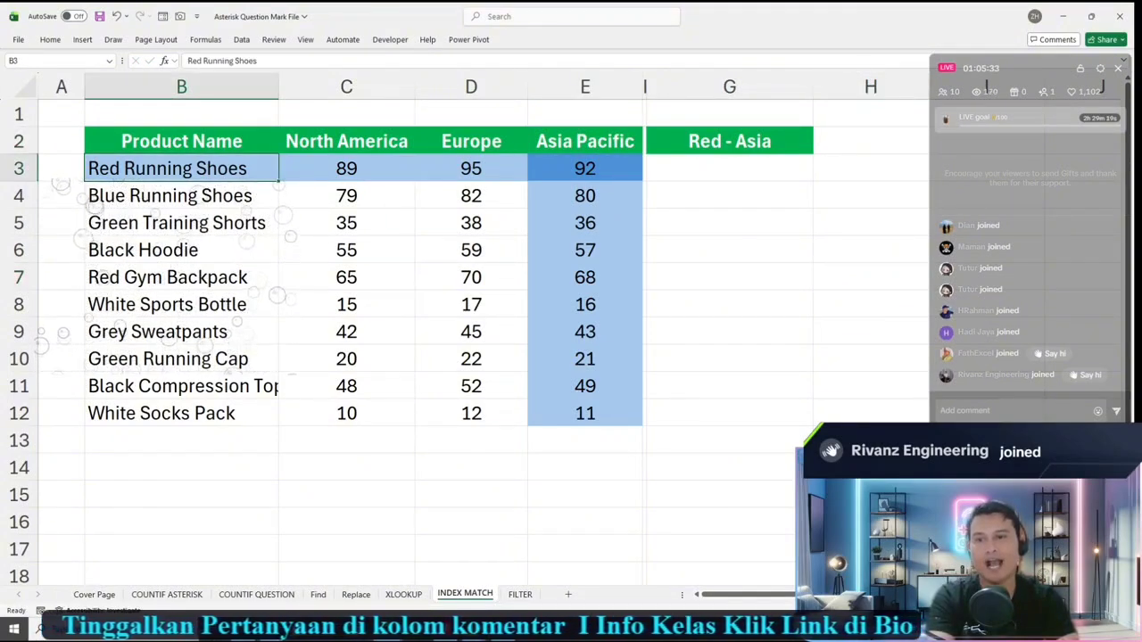
pyautogui.moveTo(181, 169); pyautogui.dragTo(584, 413)
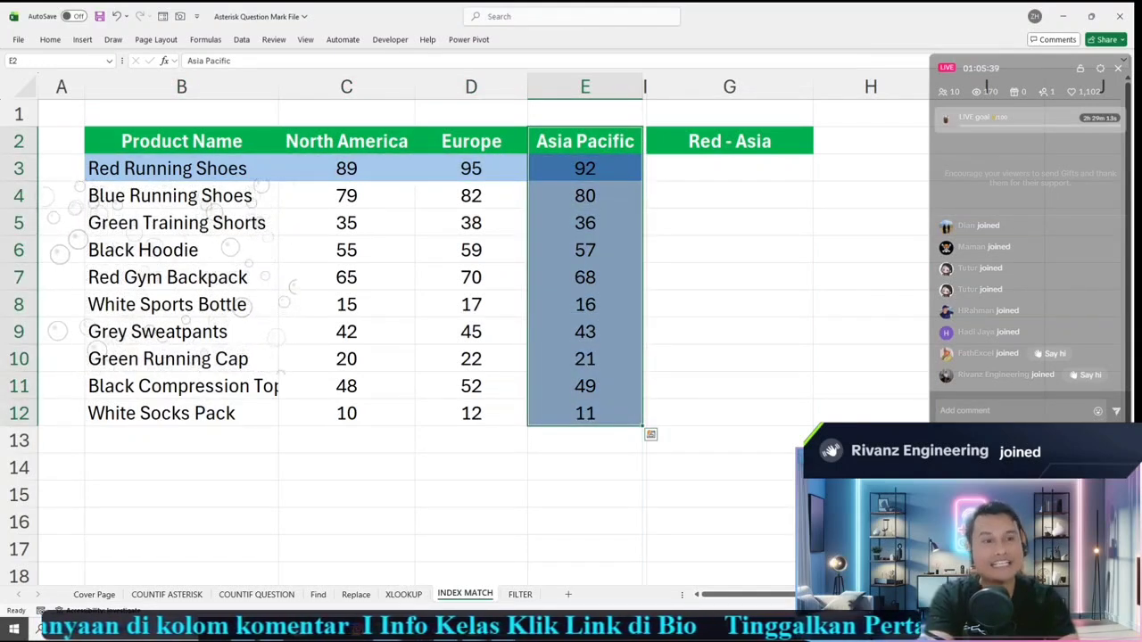
pyautogui.click(585, 169)
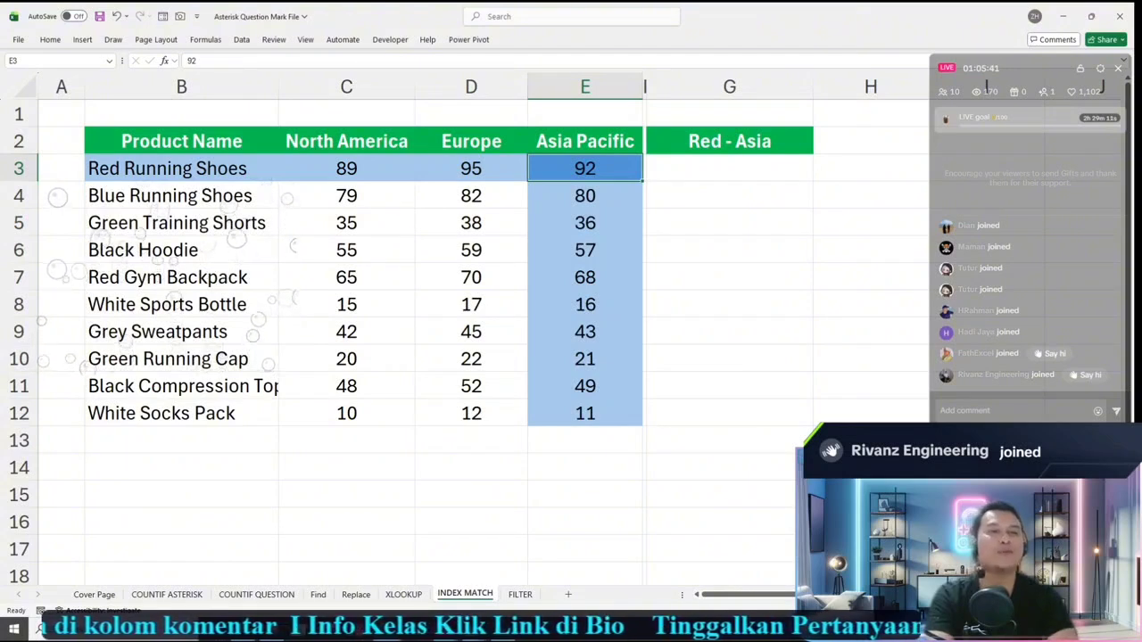
# Step: Start an INDEX formula in G3 with C3:E12 as its array
pyautogui.click(729, 168)
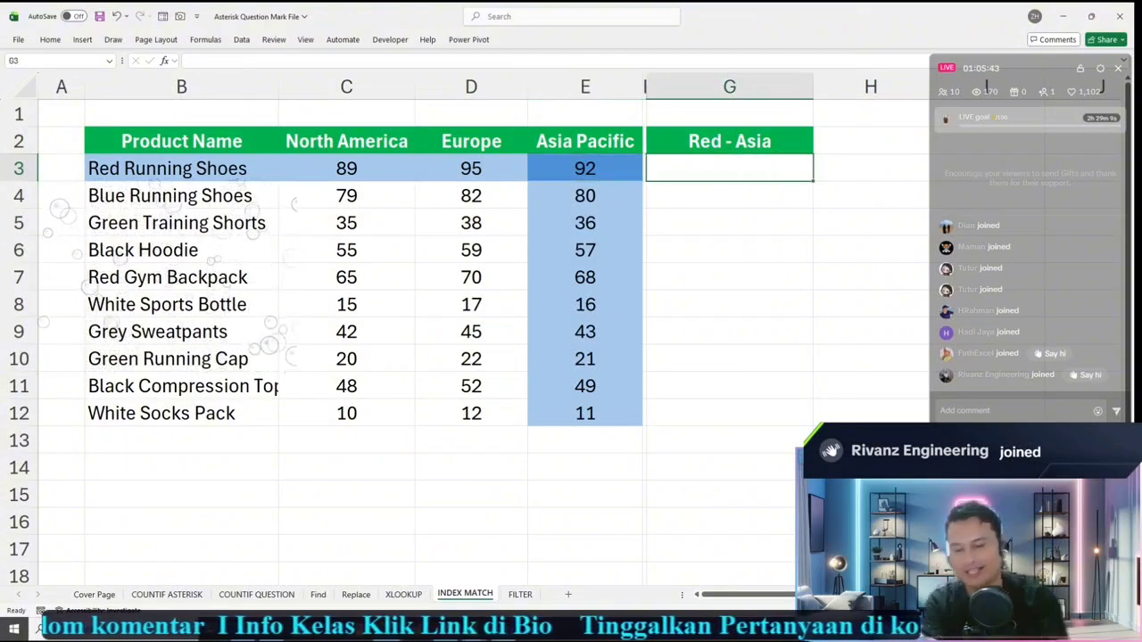
pyautogui.write('=i')
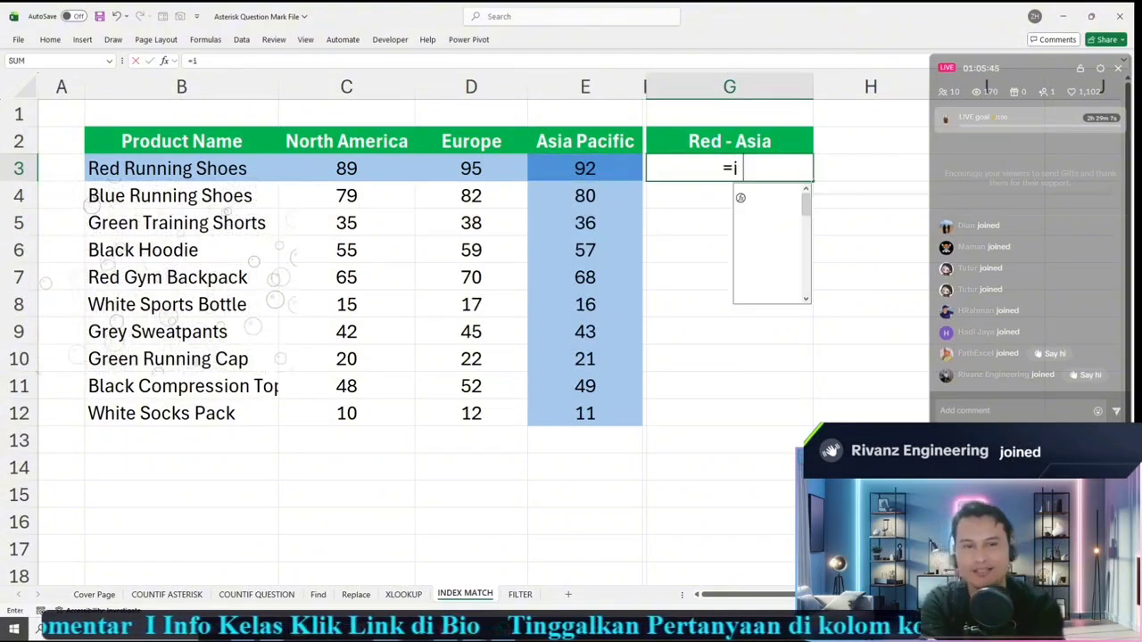
pyautogui.write('ndex(')
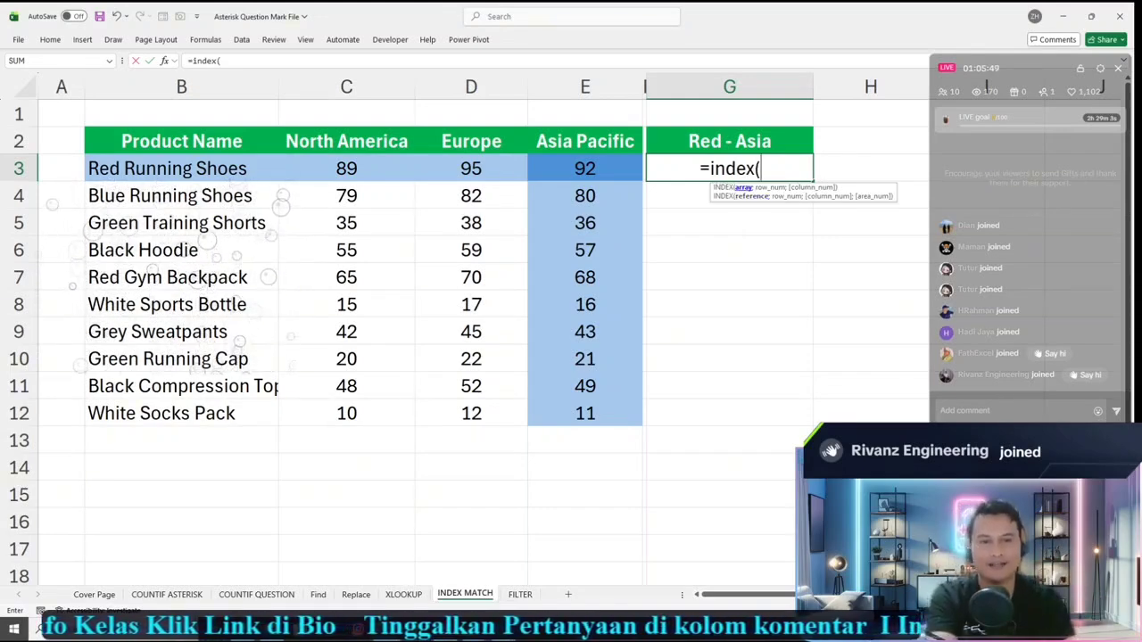
pyautogui.moveTo(346, 168); pyautogui.dragTo(636, 418)
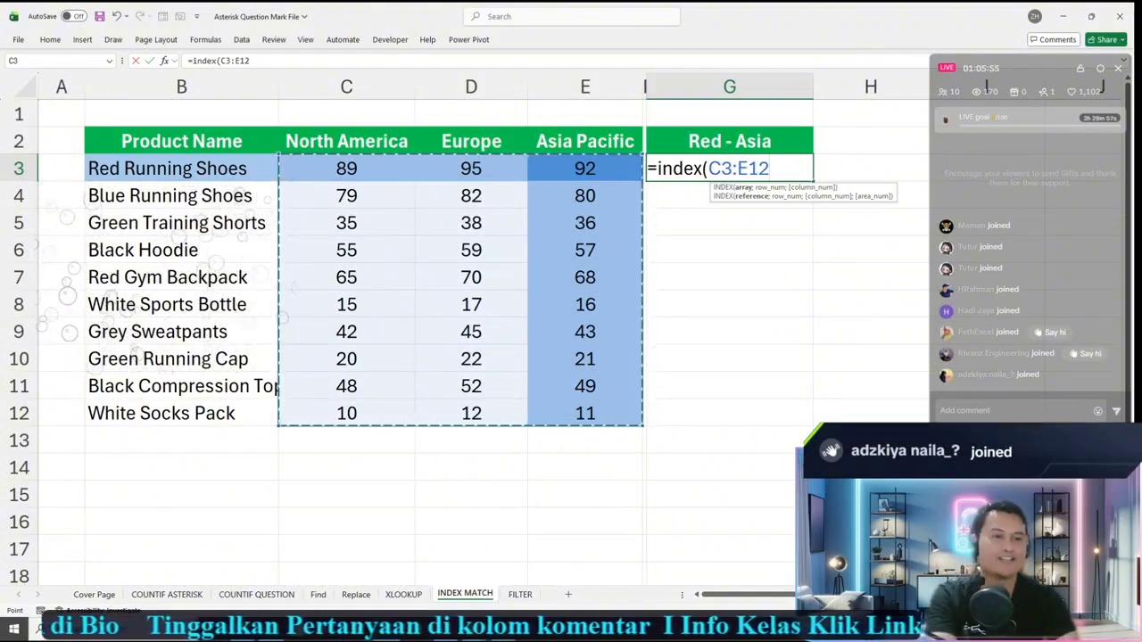
pyautogui.write(';')
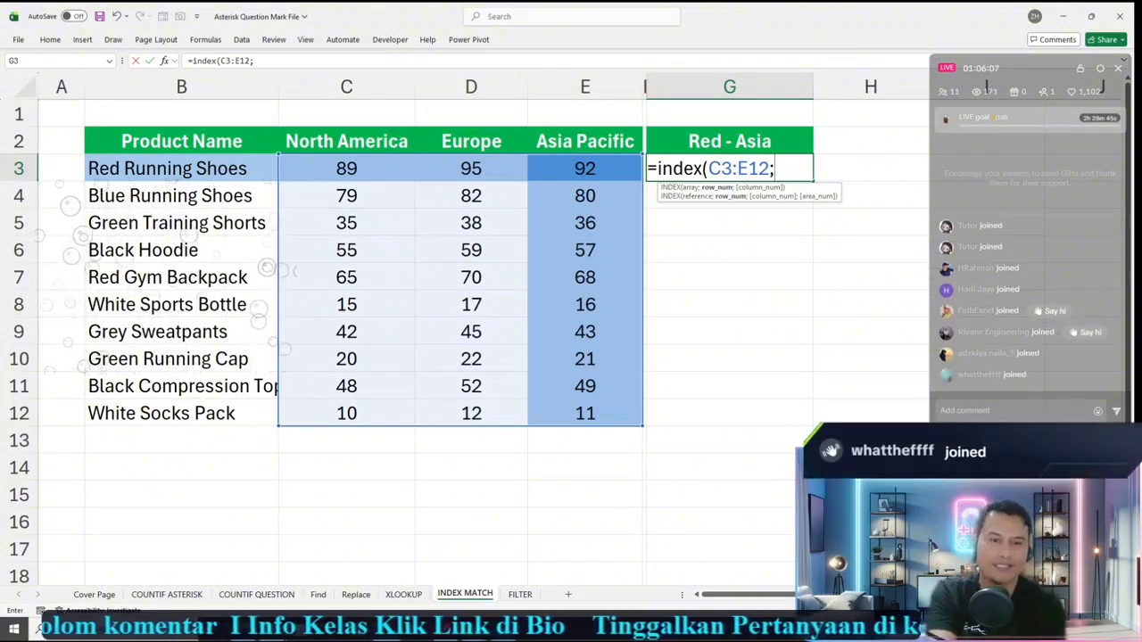
# Step: Add "Red*" with the asterisk wildcard as the formula's second argument, followed by a semicolon
pyautogui.write('"')
pyautogui.write('Rew')
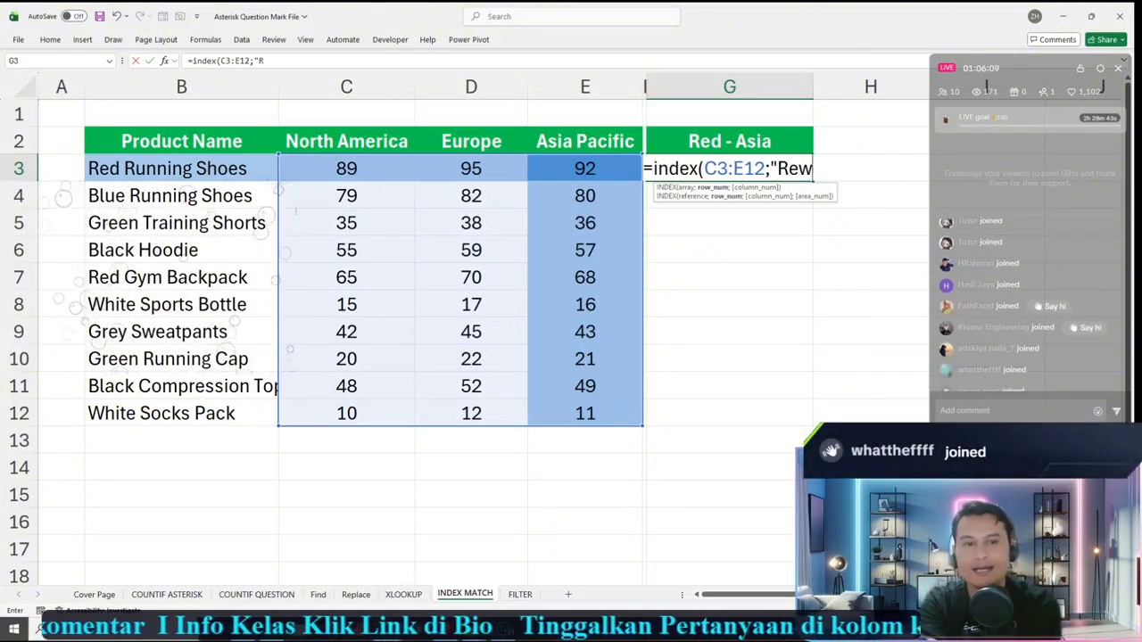
pyautogui.press('BackSpace')
pyautogui.write('d"')
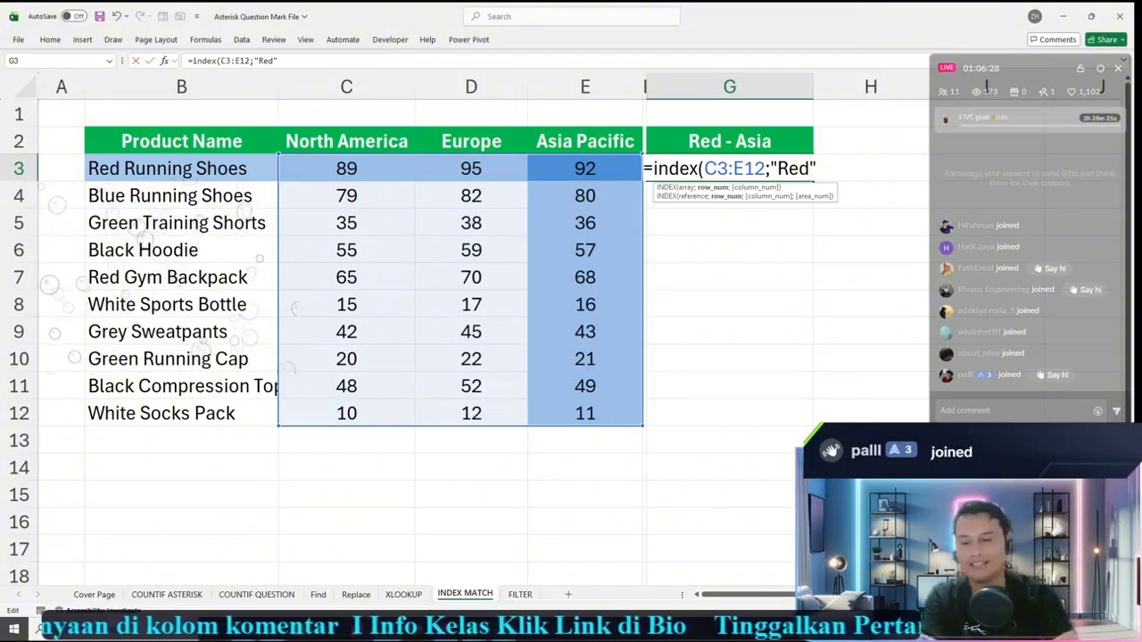
pyautogui.write('*')
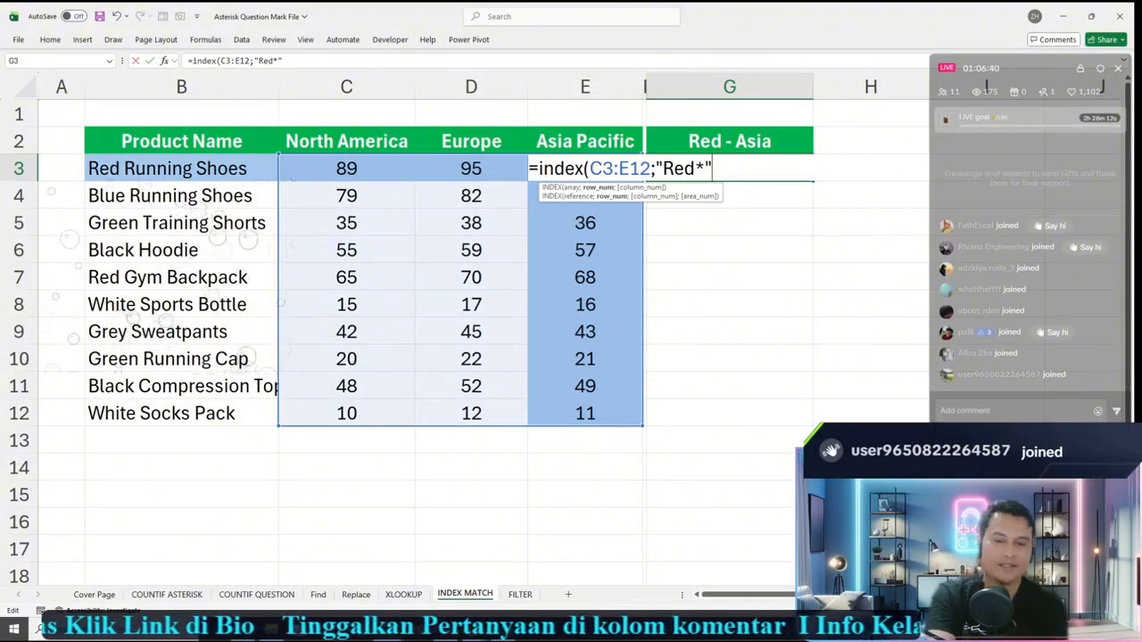
pyautogui.write(';')
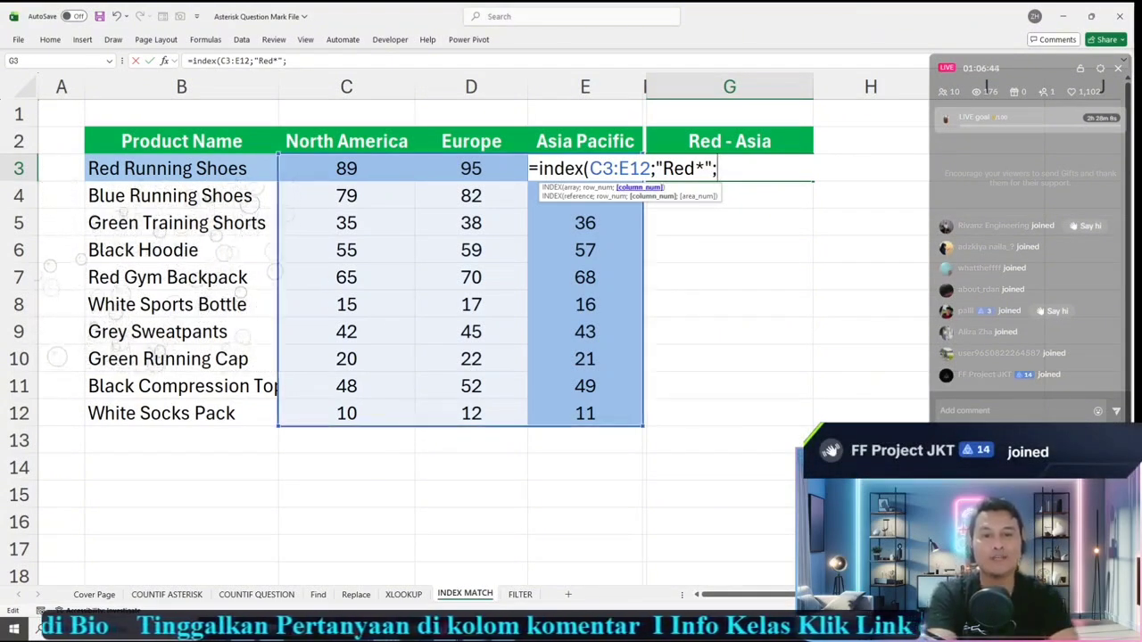
# Step: Insert MATCH( before "Red*" so the text serves as its lookup value, and continue at the lookup array argument
pyautogui.click(655, 168)
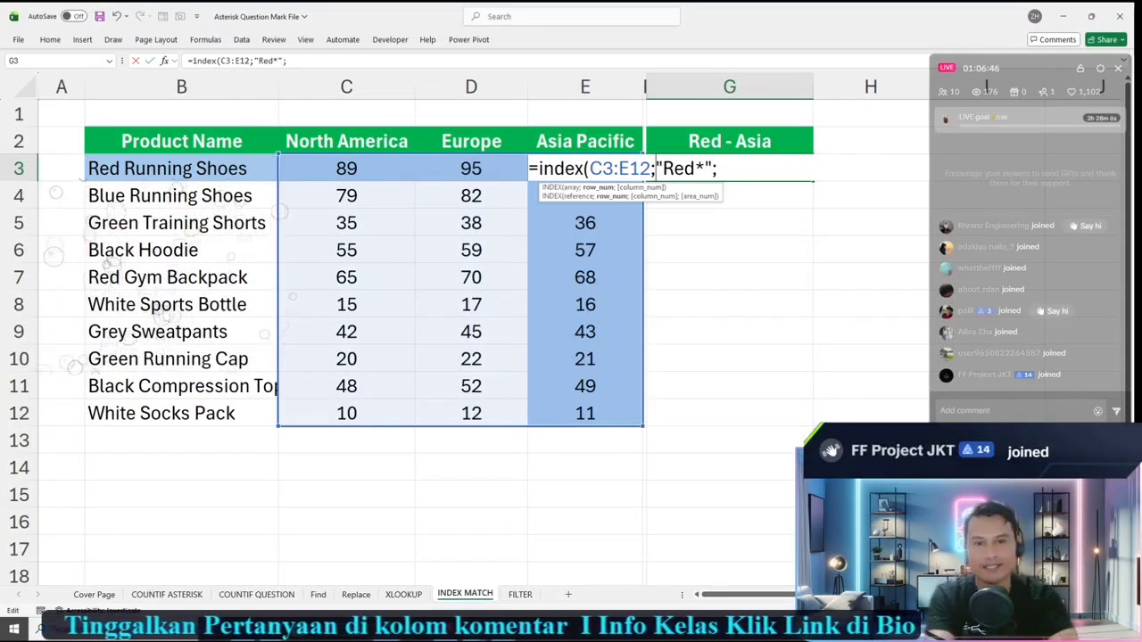
pyautogui.click(671, 169)
pyautogui.write('mathc=')
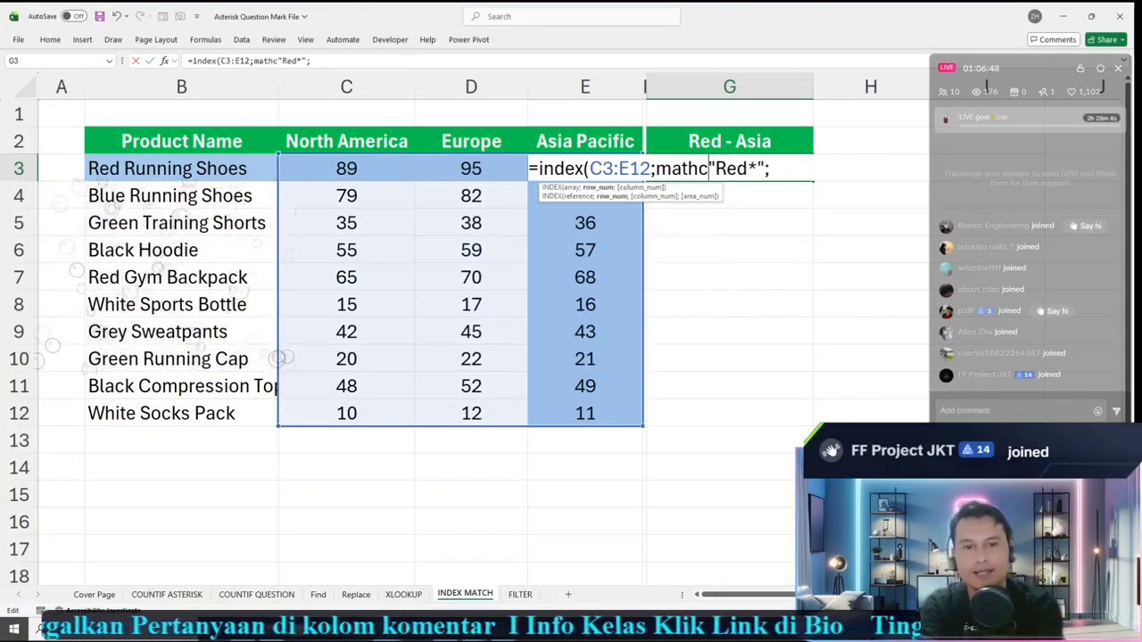
pyautogui.press('BackSpace')
pyautogui.press('BackSpace')
pyautogui.press('BackSpace')
pyautogui.write('tch')
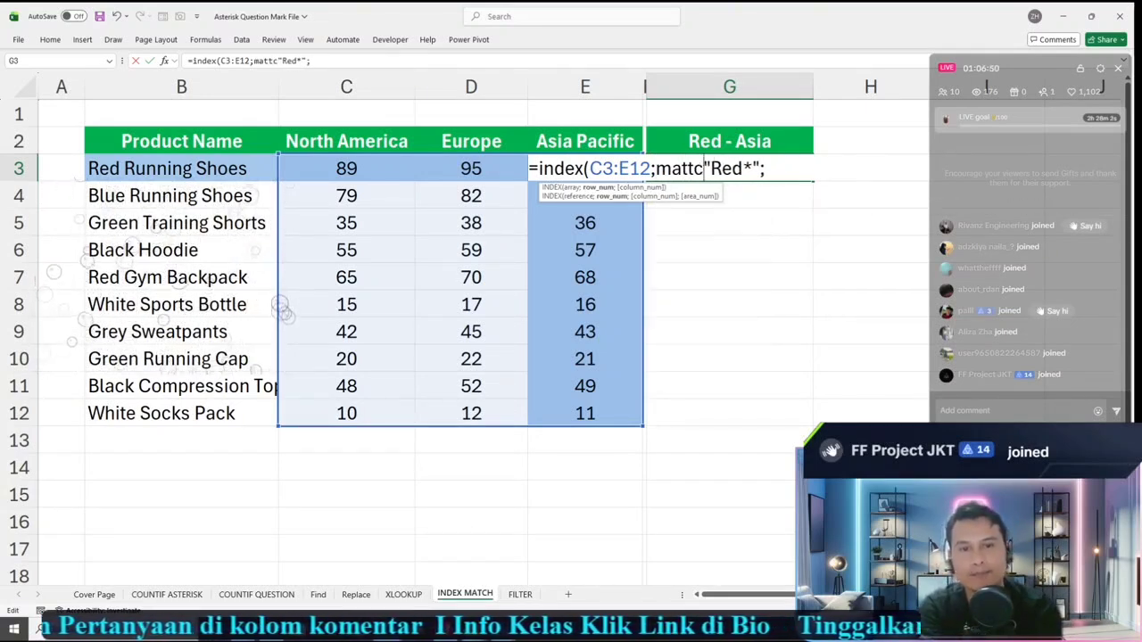
pyautogui.press('BackSpace')
pyautogui.press('BackSpace')
pyautogui.press('BackSpace')
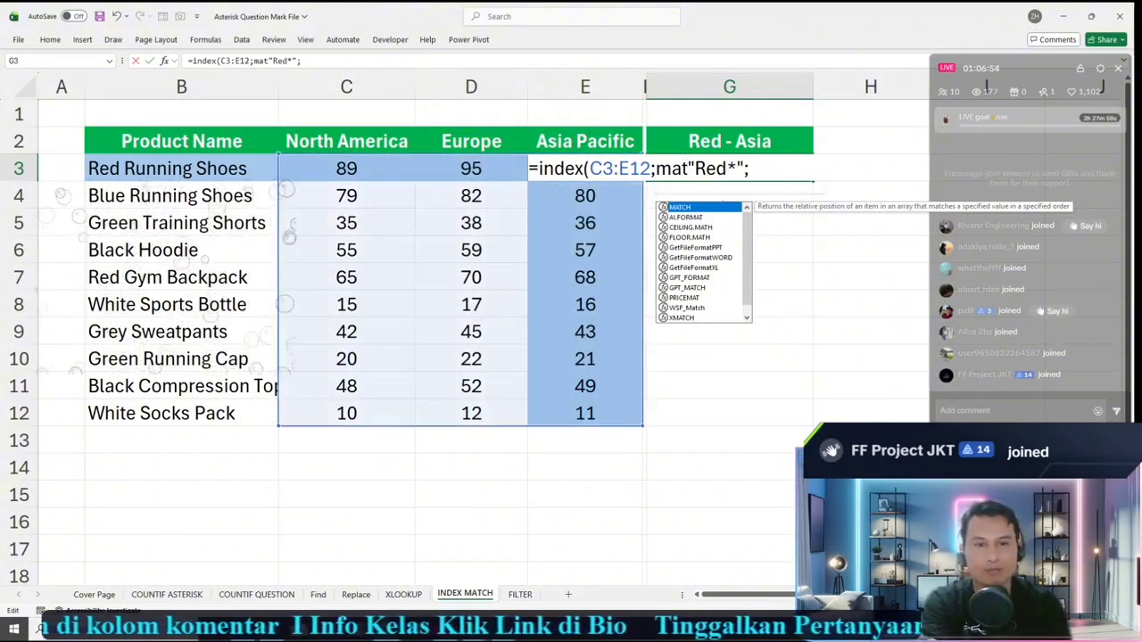
pyautogui.press('Tab')
pyautogui.press('Right')
pyautogui.hotkey('shift', 'Right')
pyautogui.hotkey('shift', 'Right')
pyautogui.hotkey('shift', 'Right')
pyautogui.hotkey('shift', 'Right')
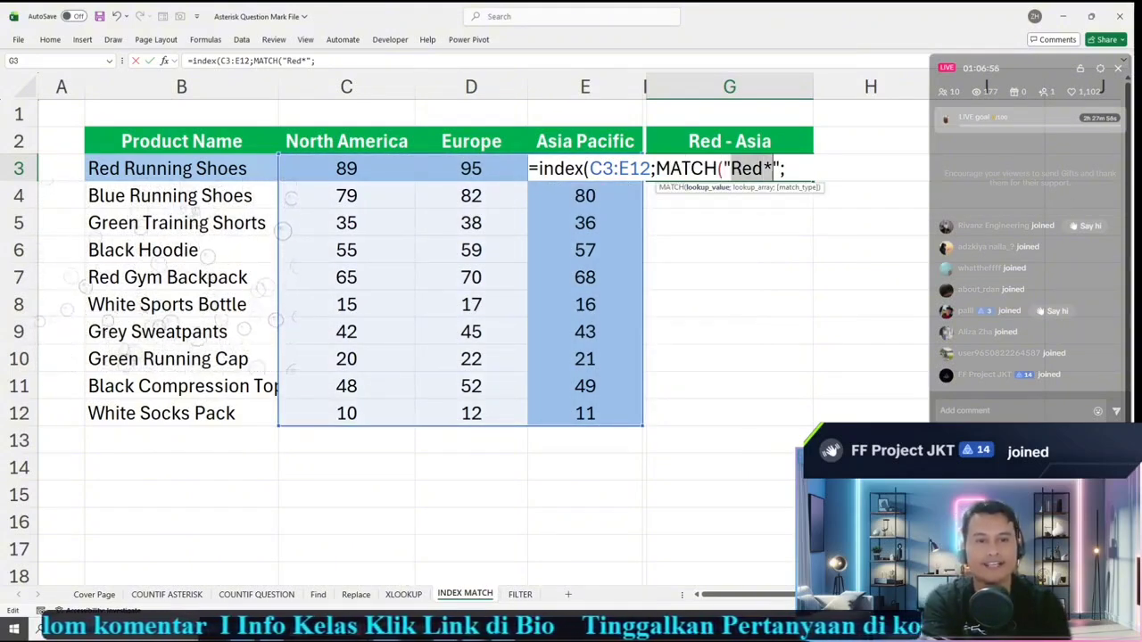
pyautogui.press('Right')
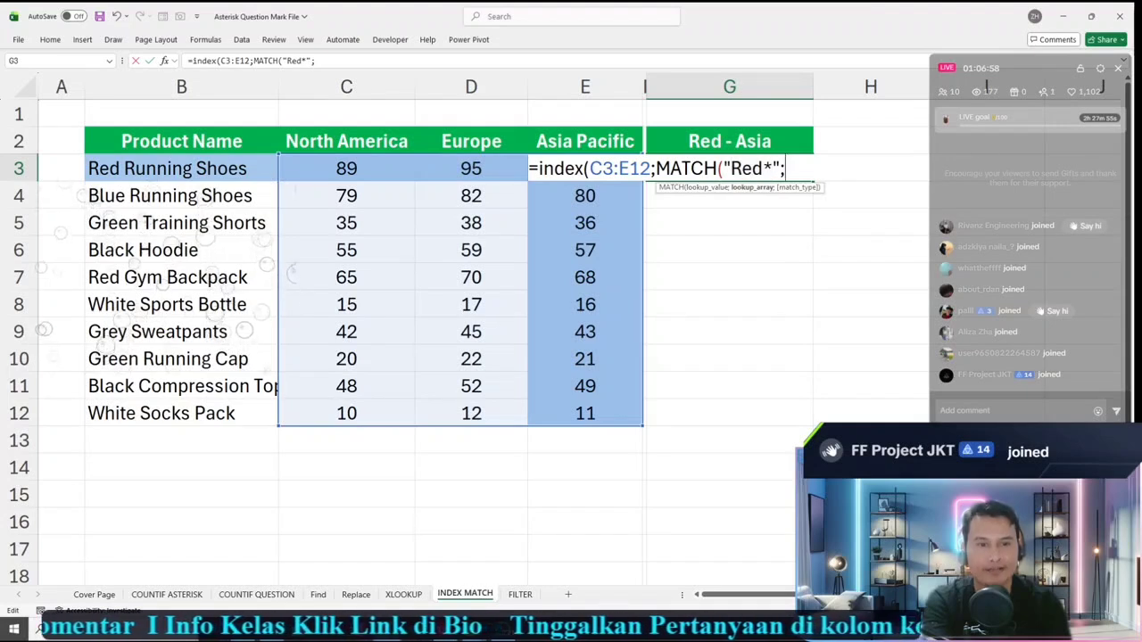
pyautogui.press('Right')
pyautogui.press('Right')
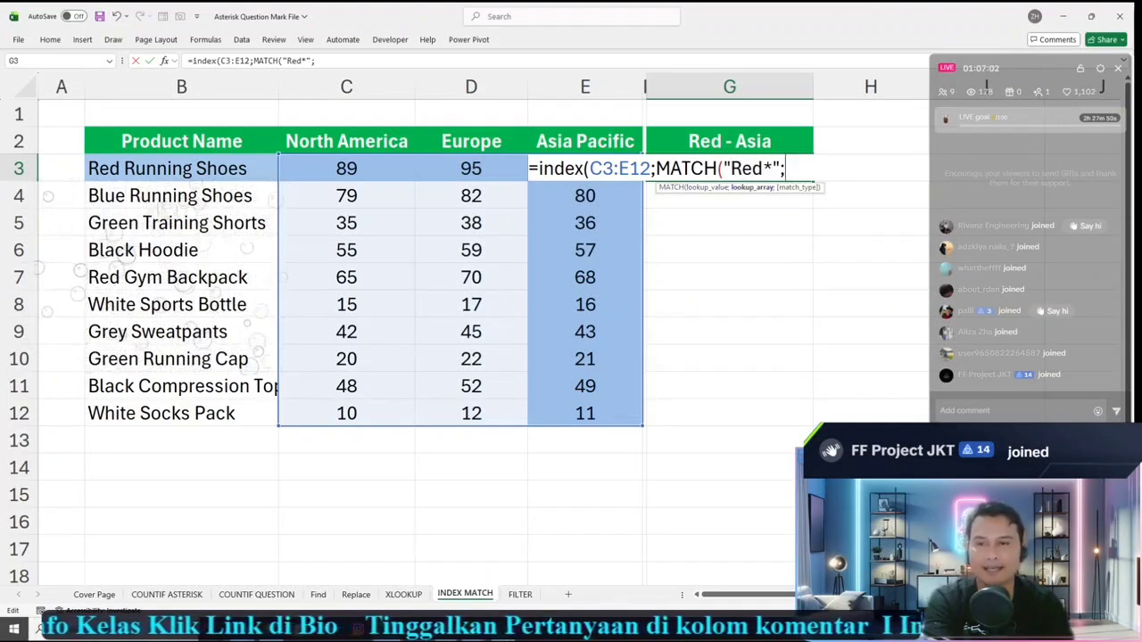
# Step: Complete the first MATCH with B3:B12 as lookup array and match type 0, and continue at INDEX's column argument
pyautogui.moveTo(181, 168); pyautogui.dragTo(181, 413)
pyautogui.write(';')
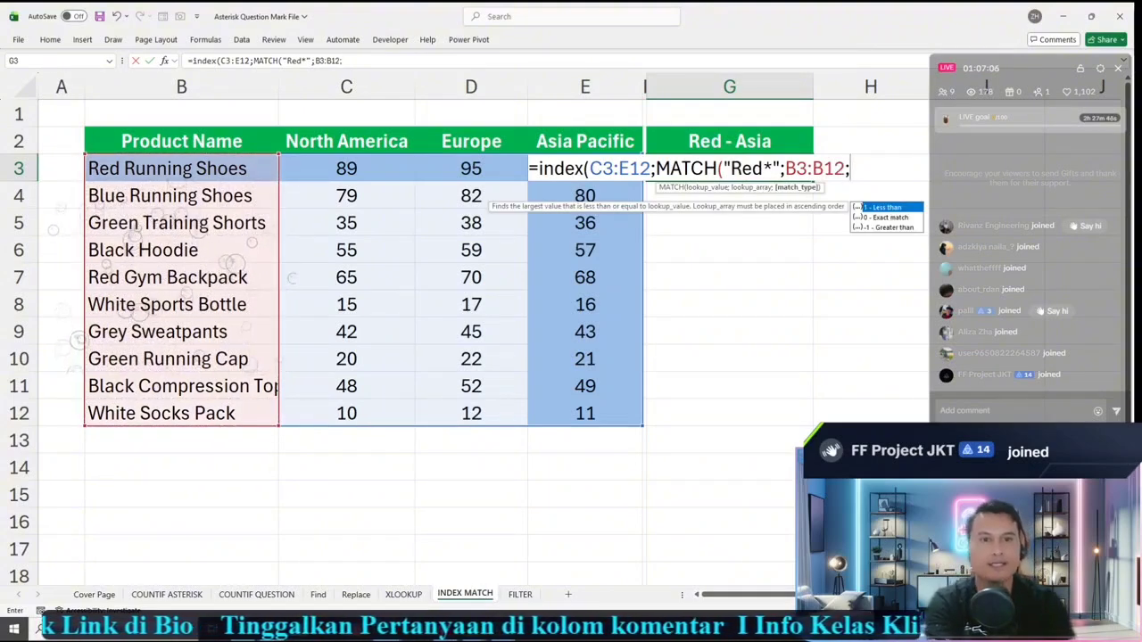
pyautogui.write('0')
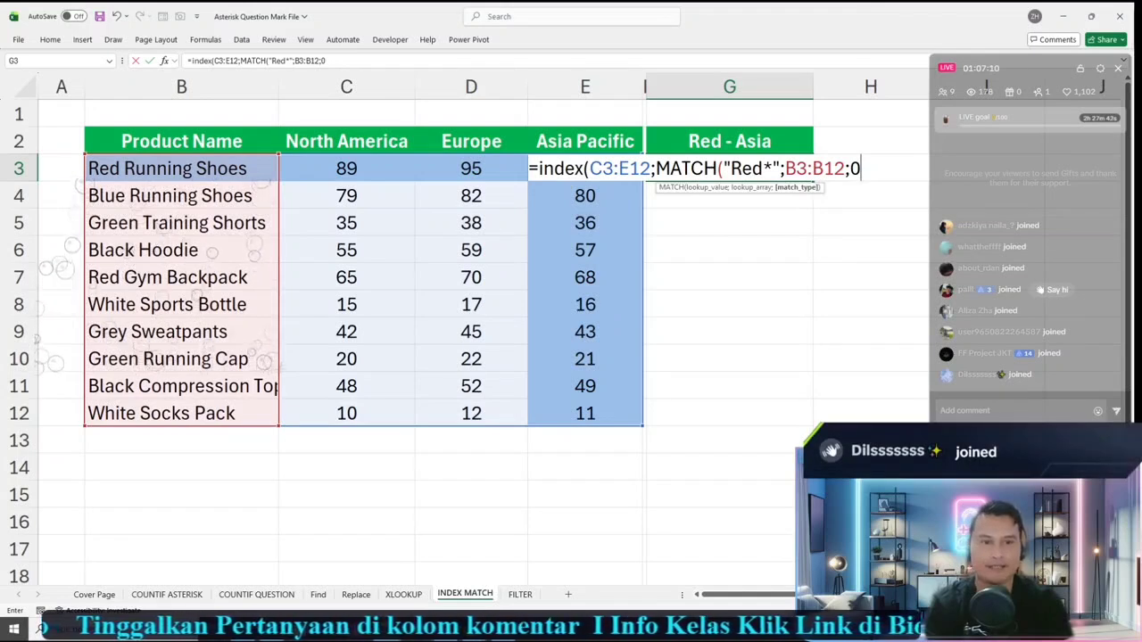
pyautogui.write(')')
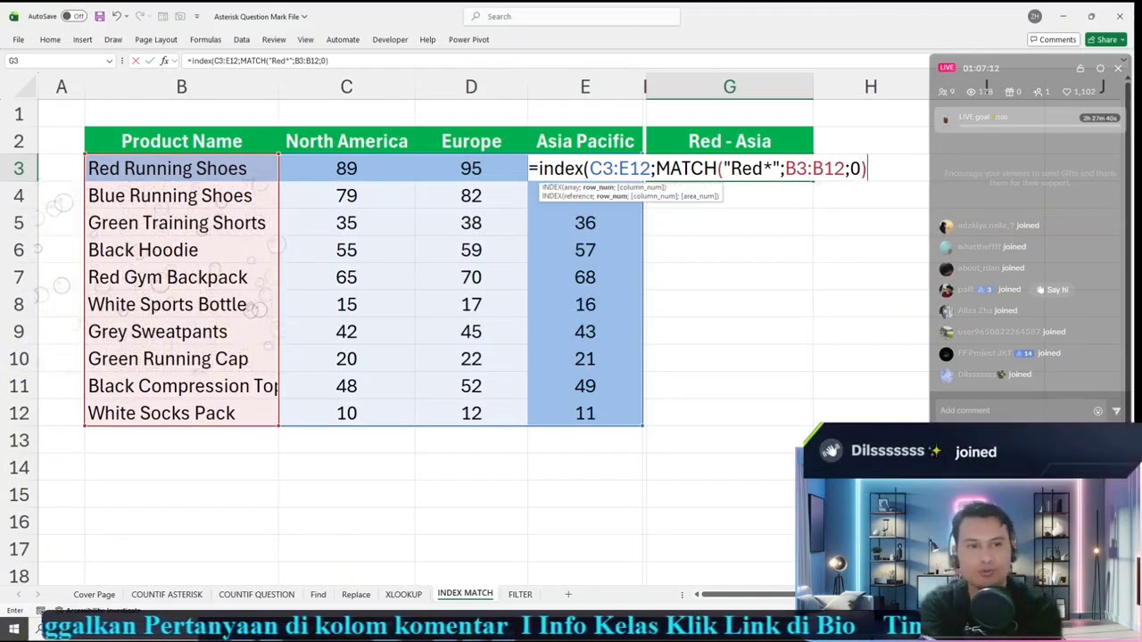
pyautogui.press('BackSpace')
pyautogui.press('BackSpace')
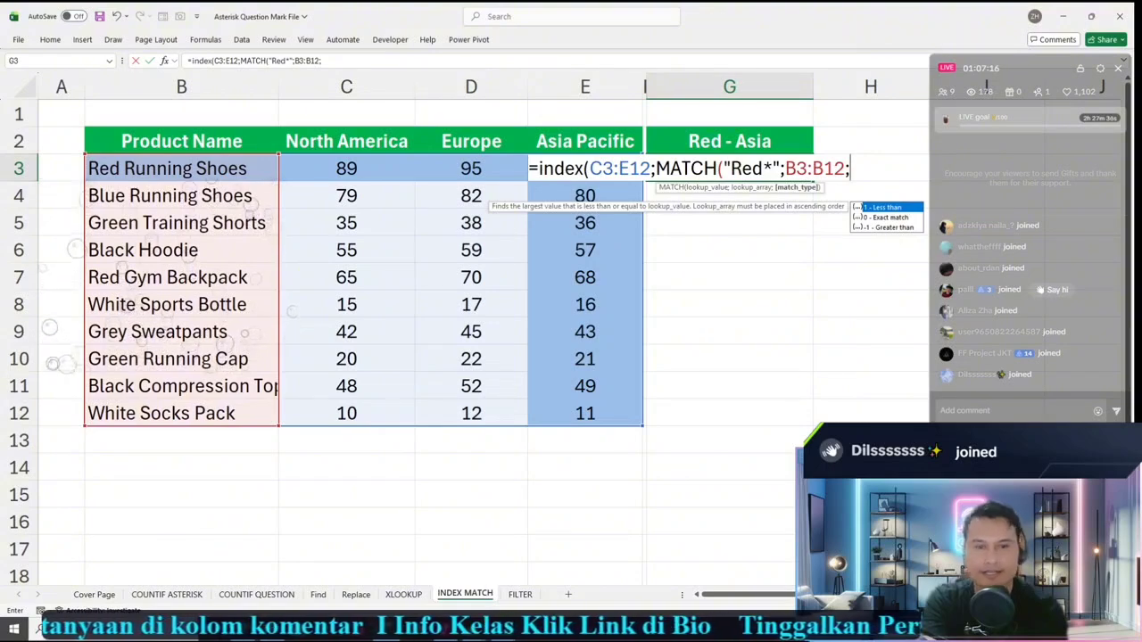
pyautogui.write('0);')
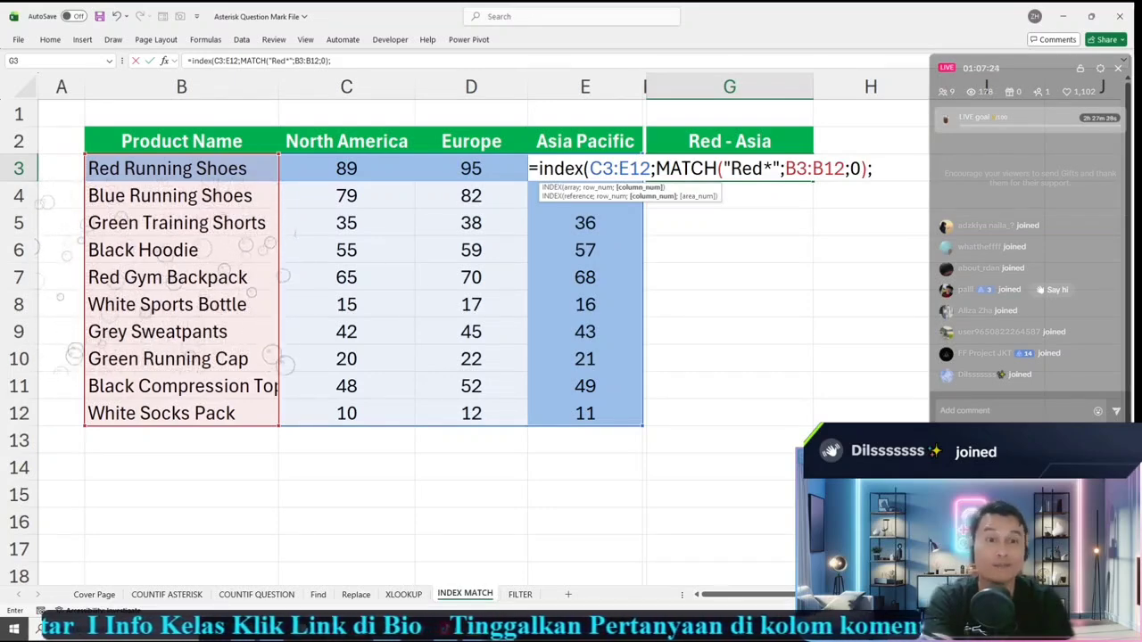
# Step: Start a second MATCH as the column argument, with "Asia*" including the asterisk wildcard as its lookup value
pyautogui.write('mat')
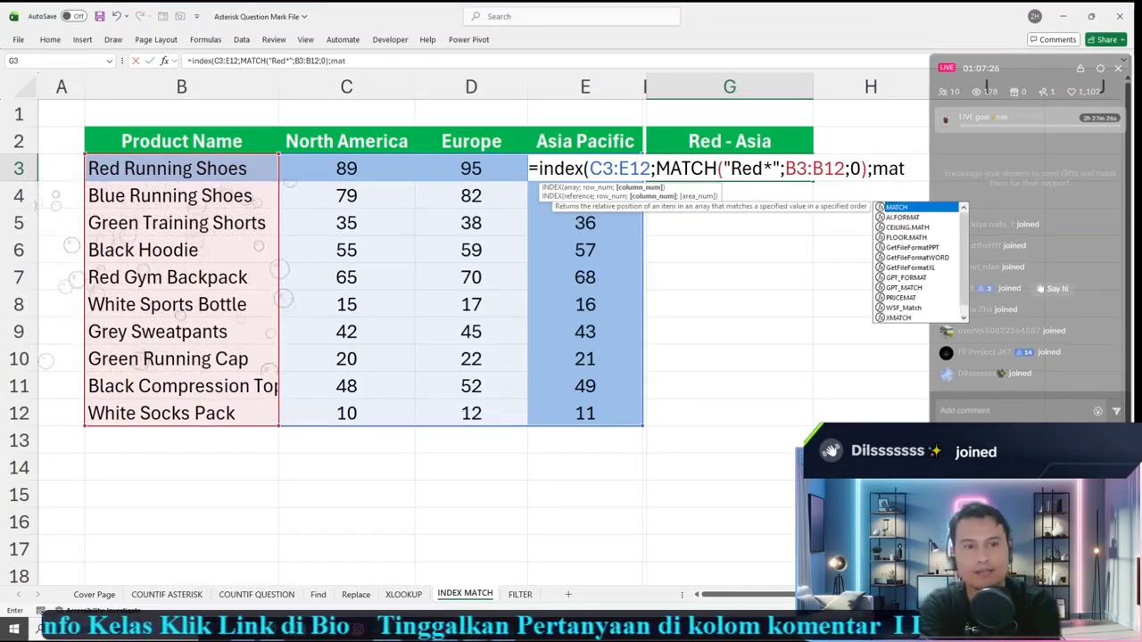
pyautogui.write('ch(')
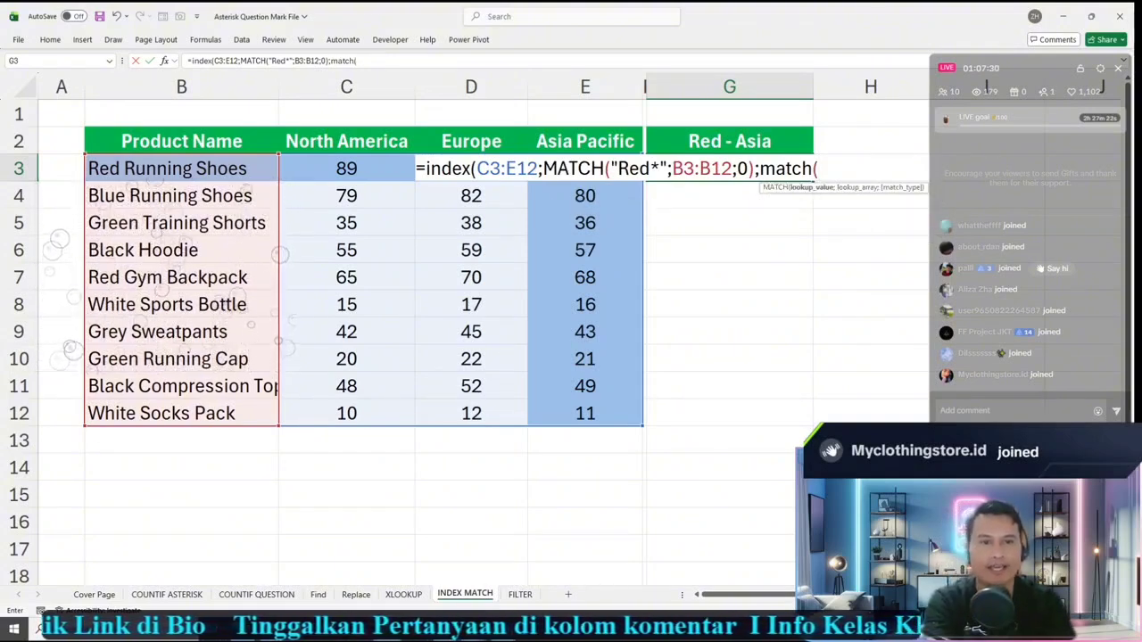
pyautogui.write('"')
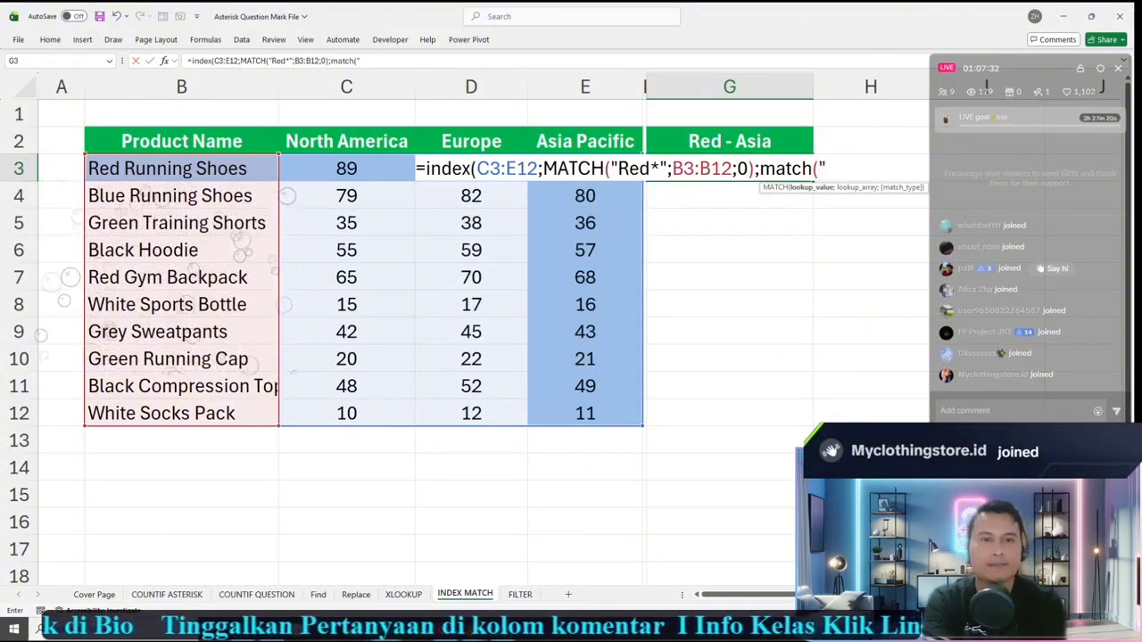
pyautogui.write('Asia"')
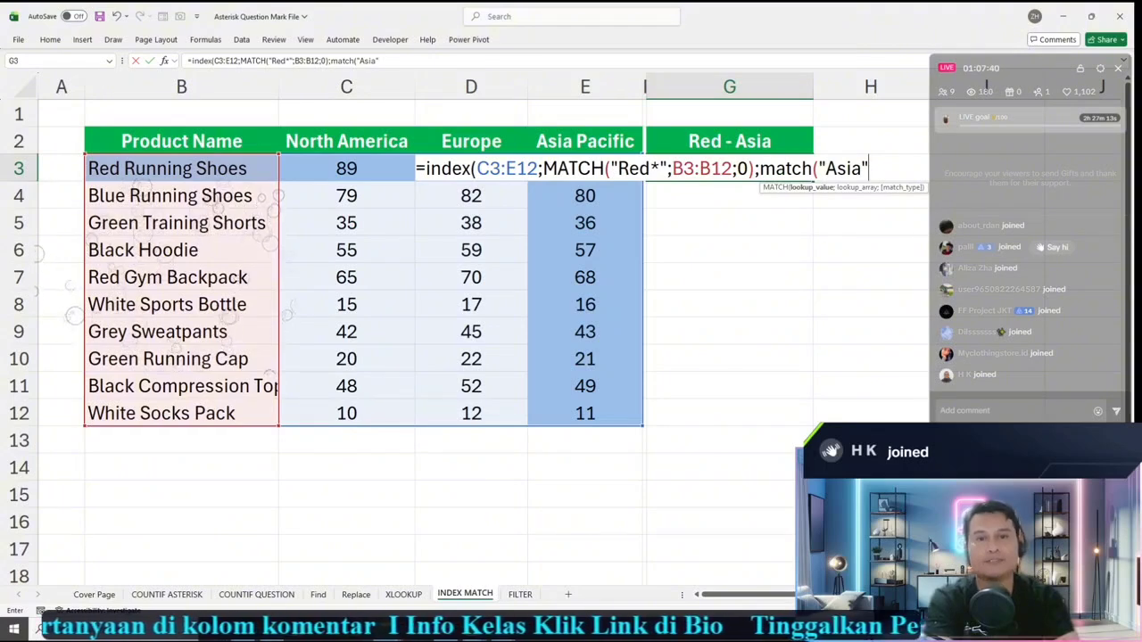
pyautogui.press('F2')
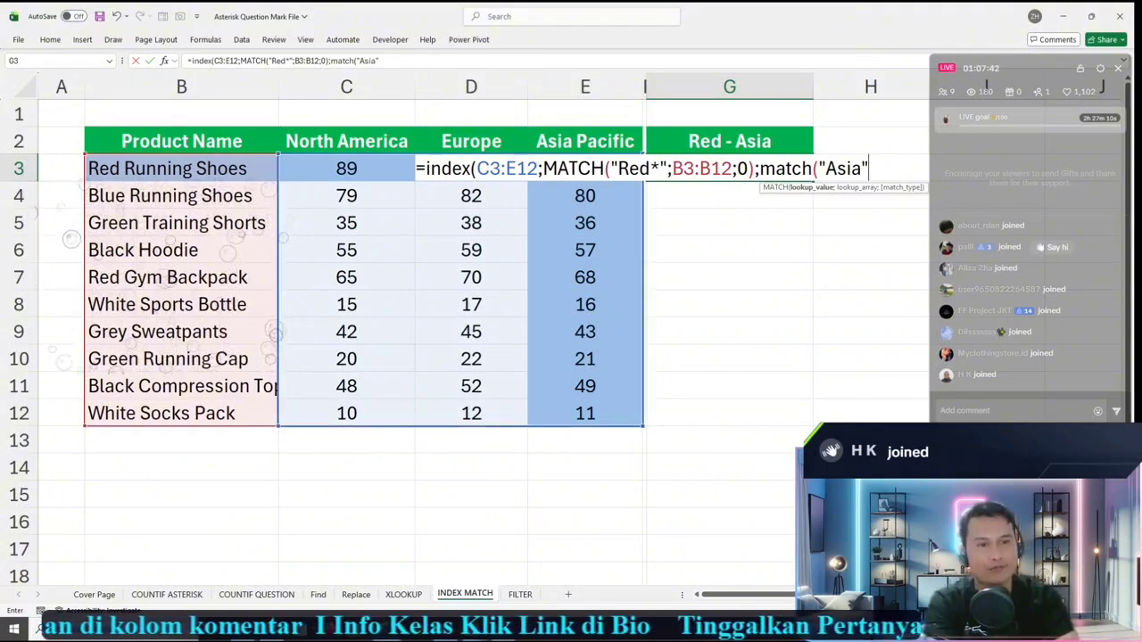
pyautogui.press('Left')
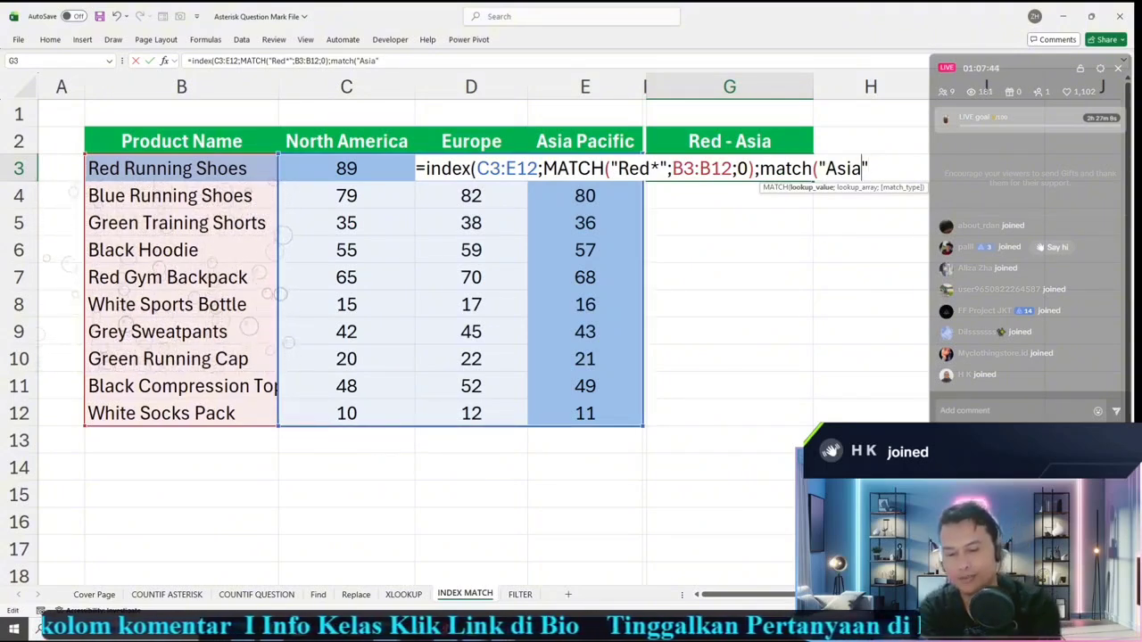
pyautogui.write('*')
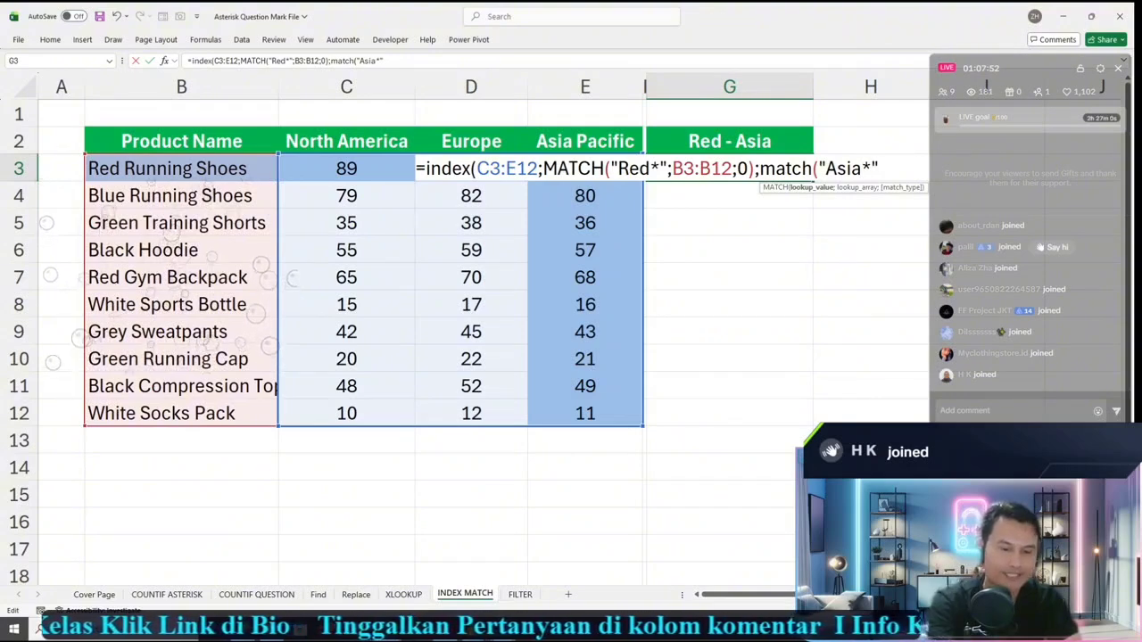
# Step: Complete the second MATCH with header range C2:E2 and match type 0, and enter the finished formula in G3
pyautogui.write(';')
pyautogui.click(346, 141)
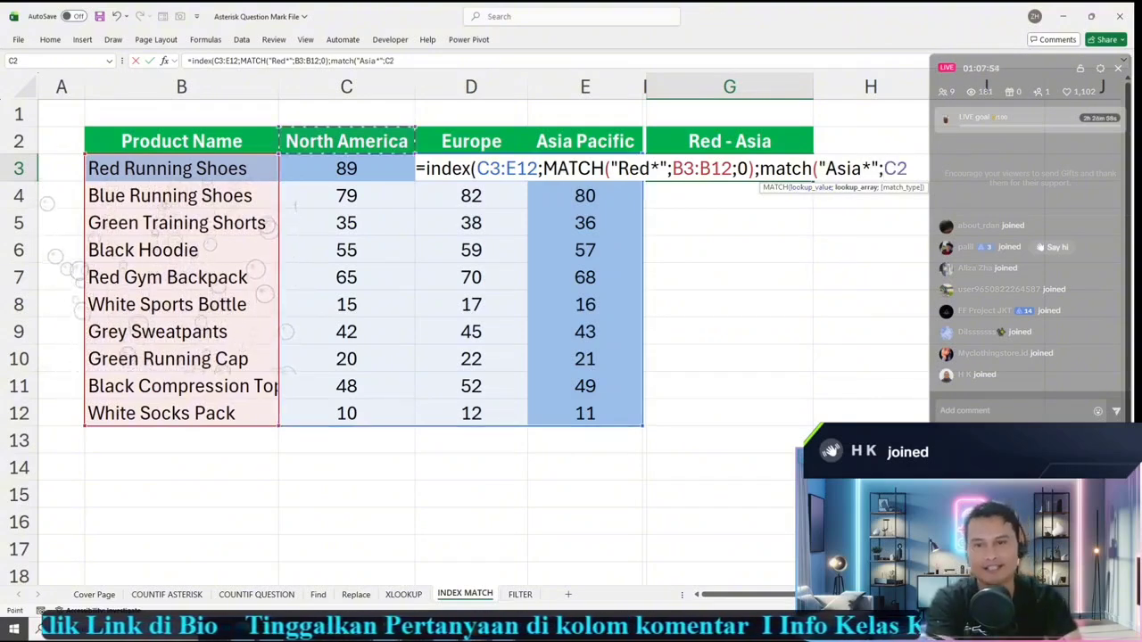
pyautogui.hotkey('shift', 'Right')
pyautogui.hotkey('shift', 'Right')
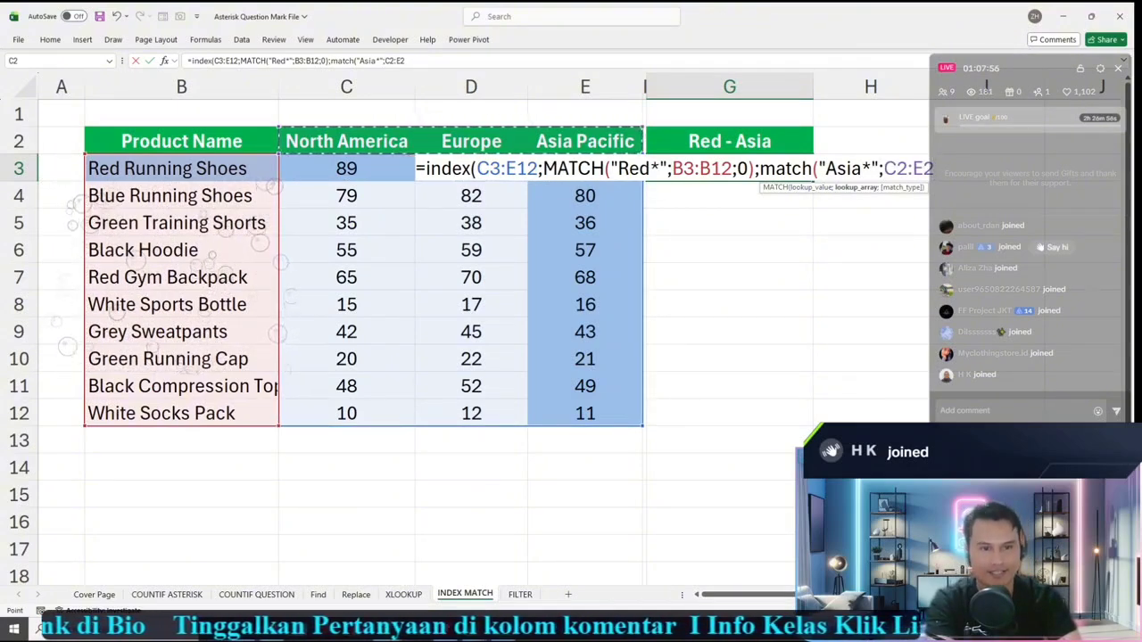
pyautogui.write(';')
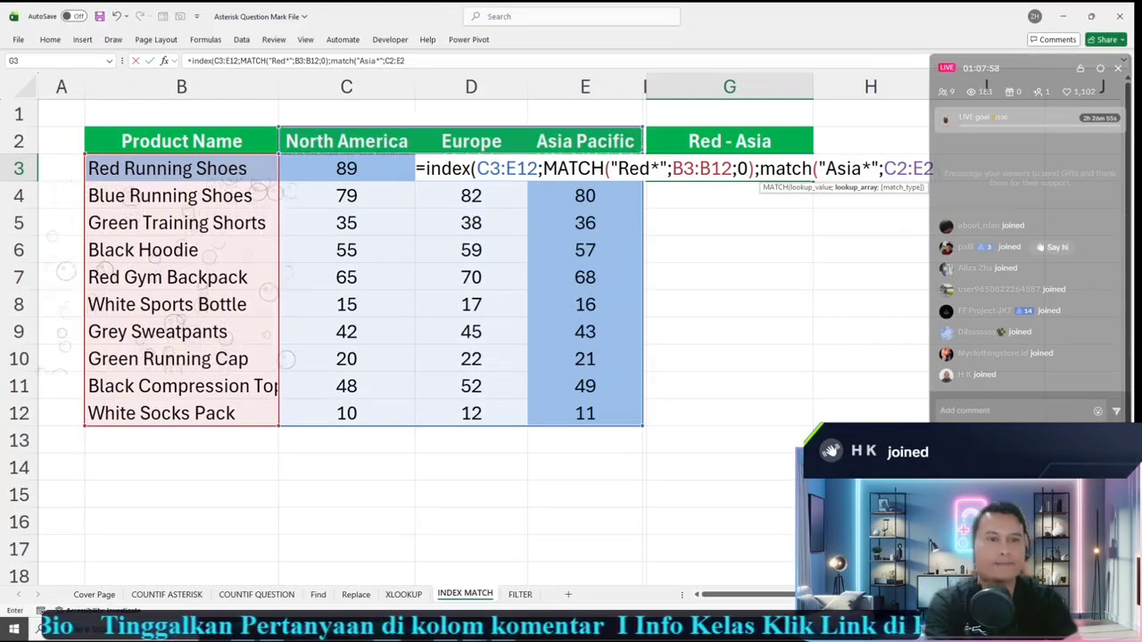
pyautogui.write('0')
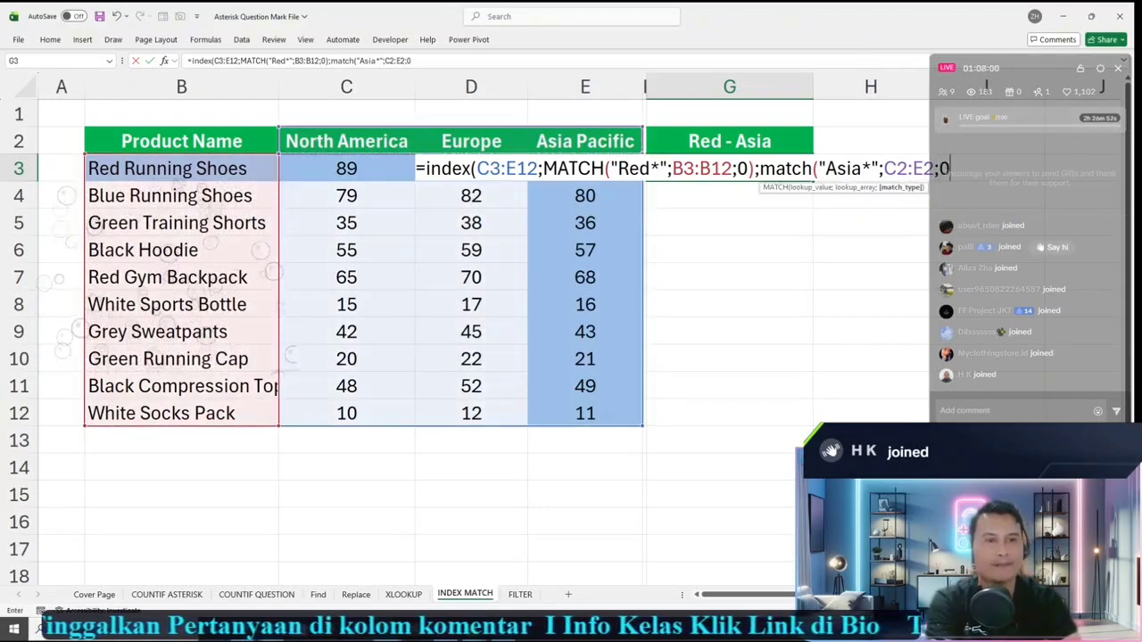
pyautogui.write(')')
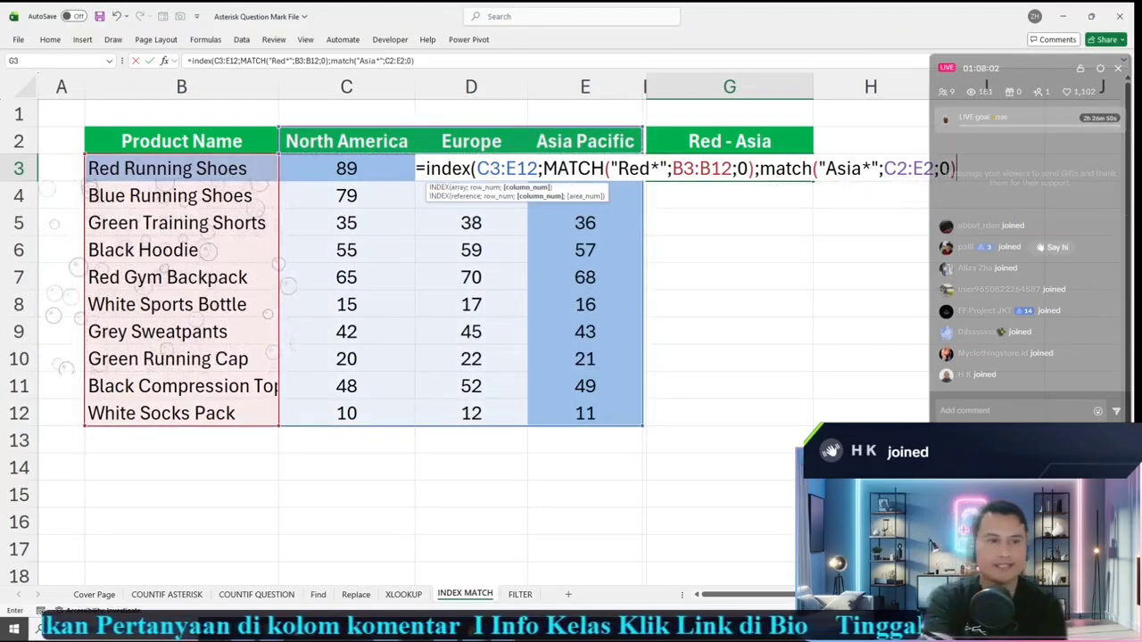
pyautogui.press('Return')
pyautogui.press('Return')
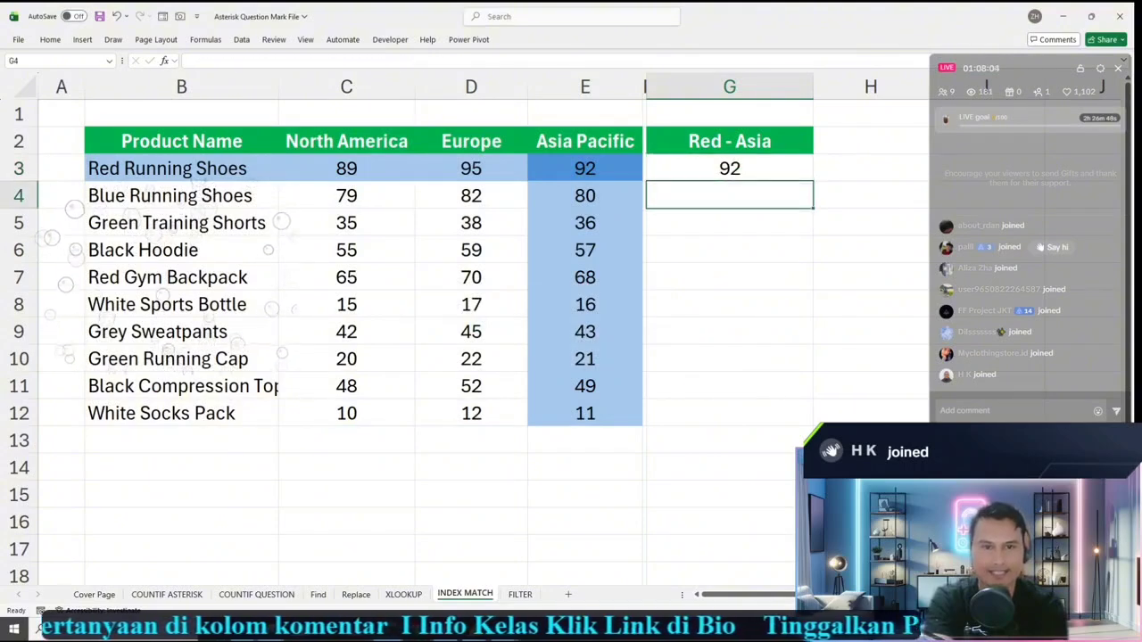
# Step: Try the G3 formula without the first wildcard by shortening "Red*" to "Red"
pyautogui.press('Up')
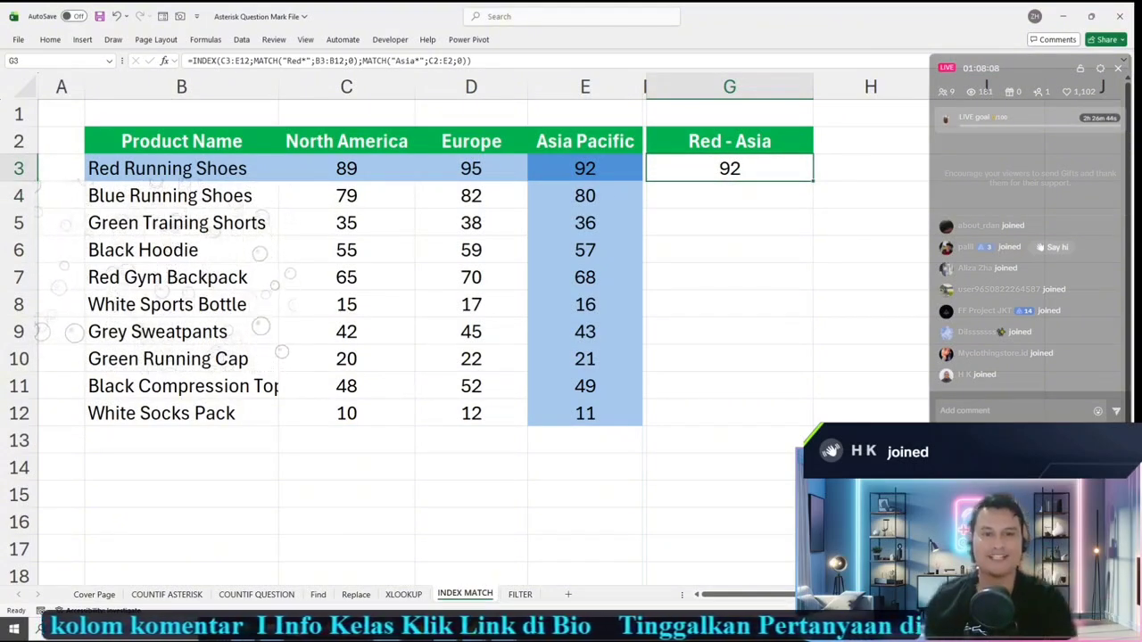
pyautogui.press('F2')
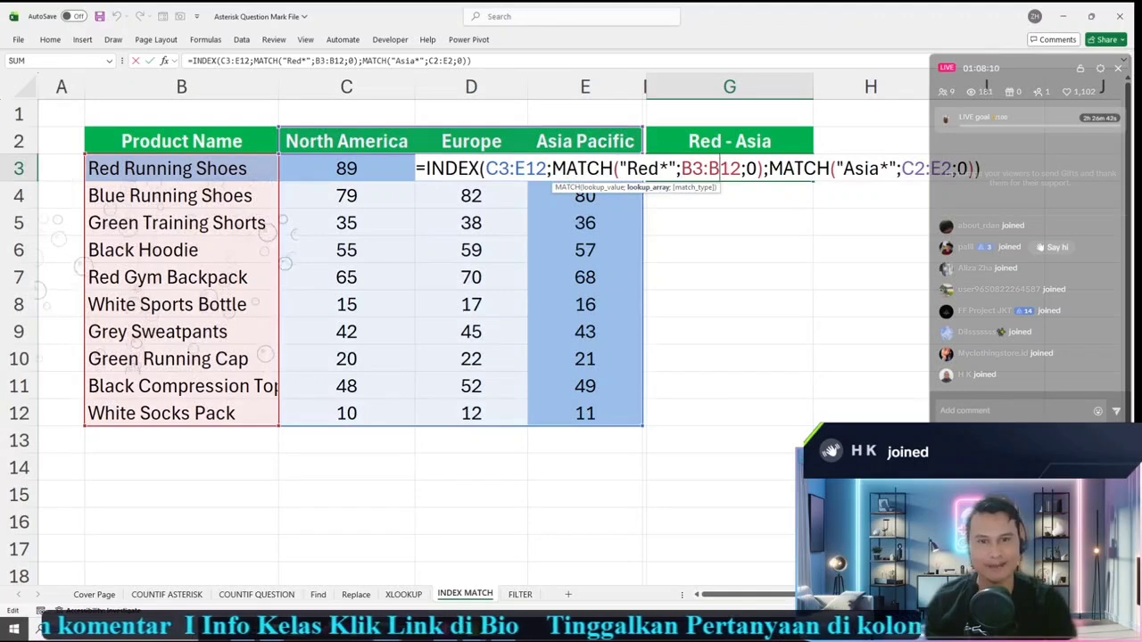
pyautogui.press('BackSpace')
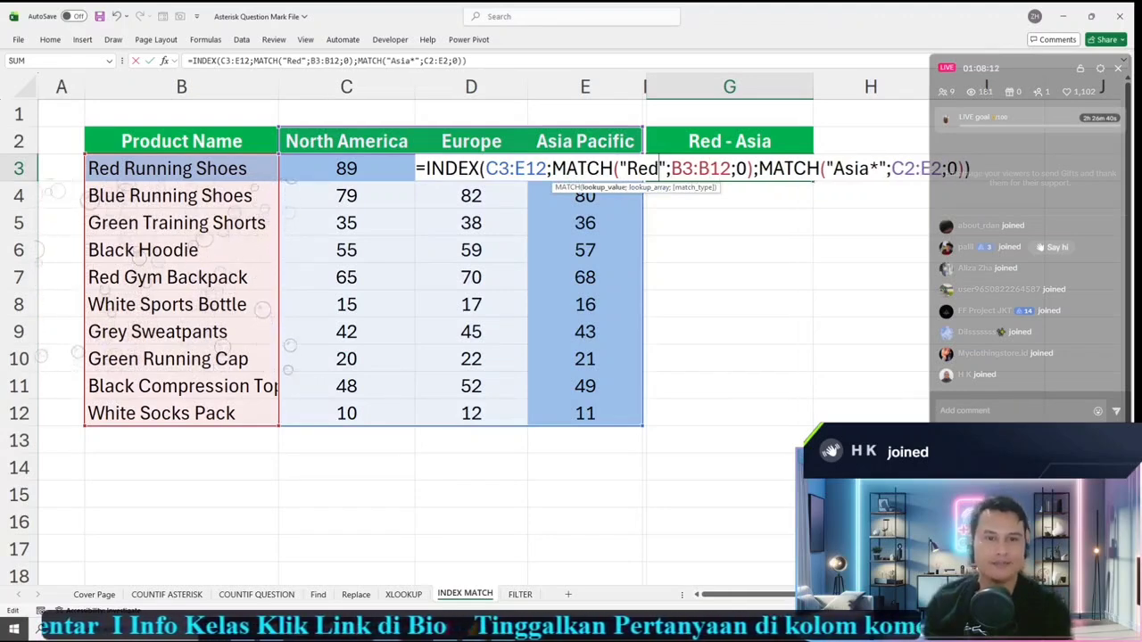
pyautogui.press('Return')
# Step: Restore the asterisk after Red in the first MATCH of the G3 formula
pyautogui.doubleClick(694, 168)
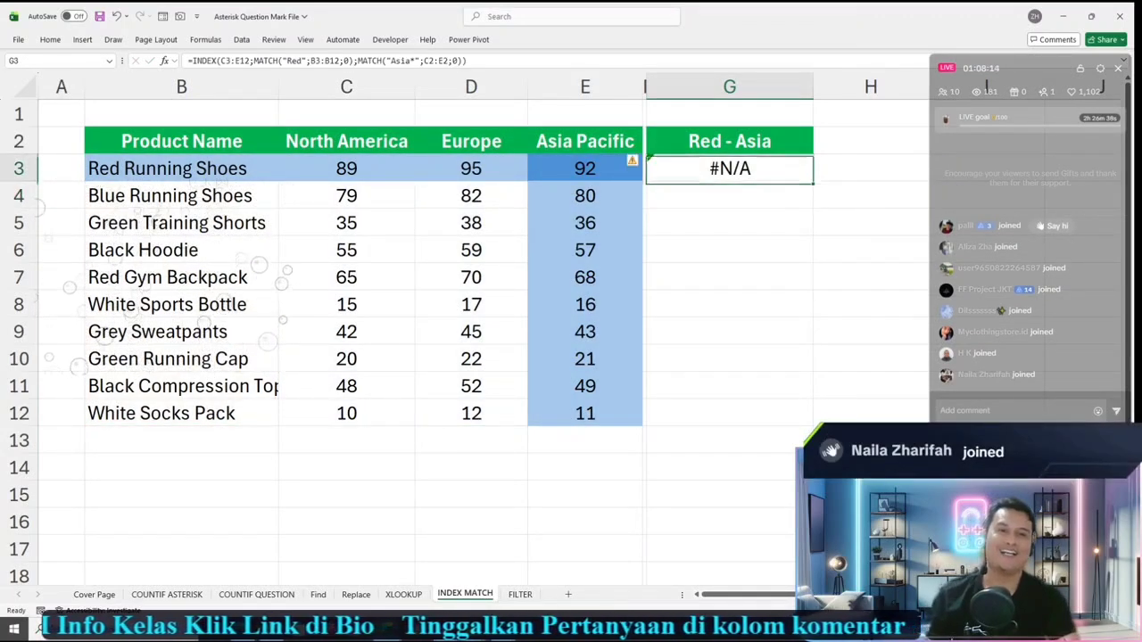
pyautogui.click(659, 169)
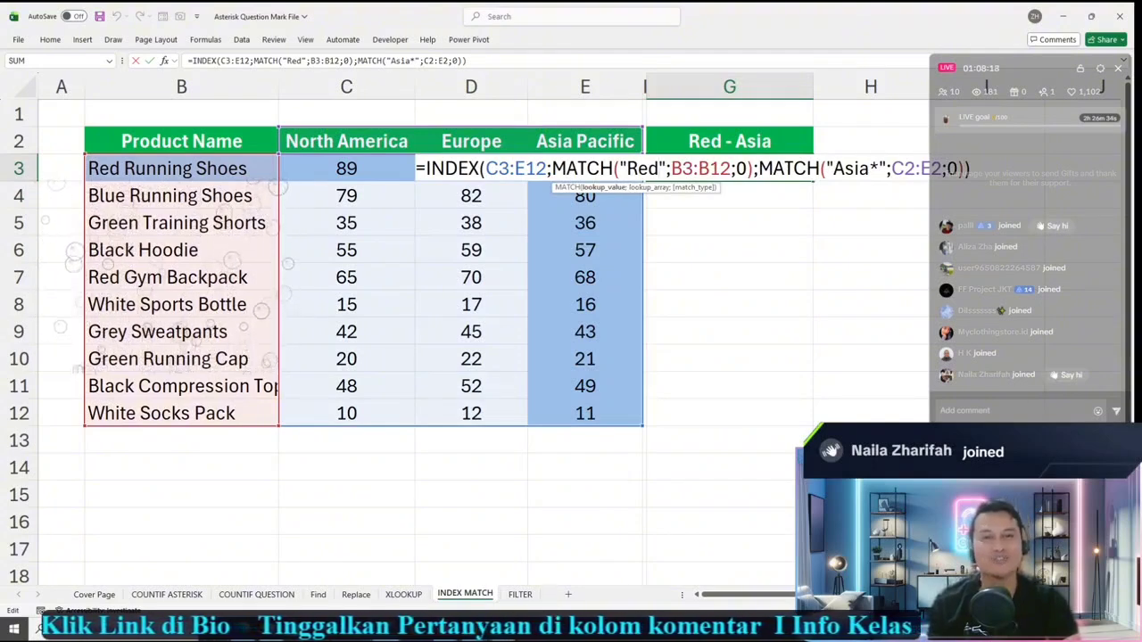
pyautogui.write('*')
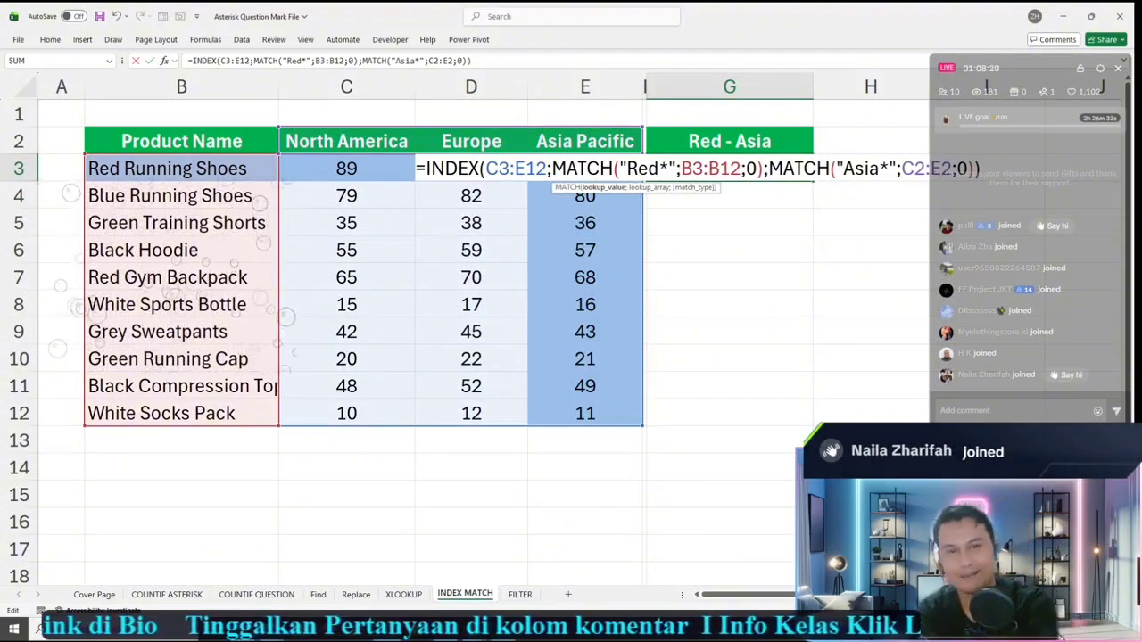
pyautogui.press('Return')
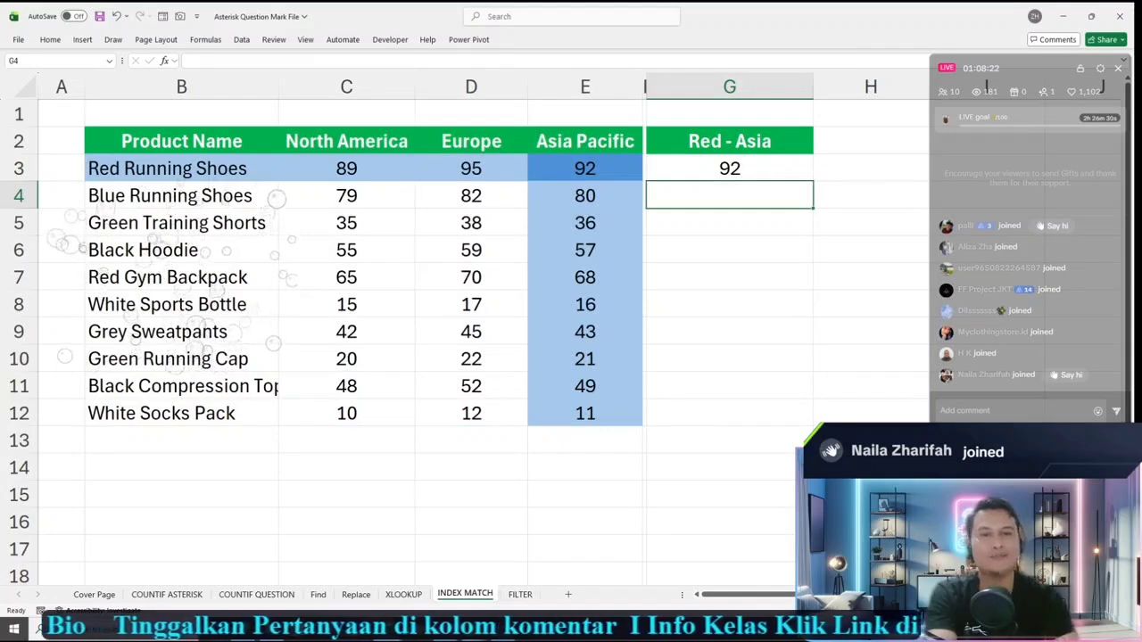
# Step: Try the G3 formula without the second wildcard by shortening "Asia*" to "Asia"
pyautogui.doubleClick(659, 169)
pyautogui.click(880, 168)
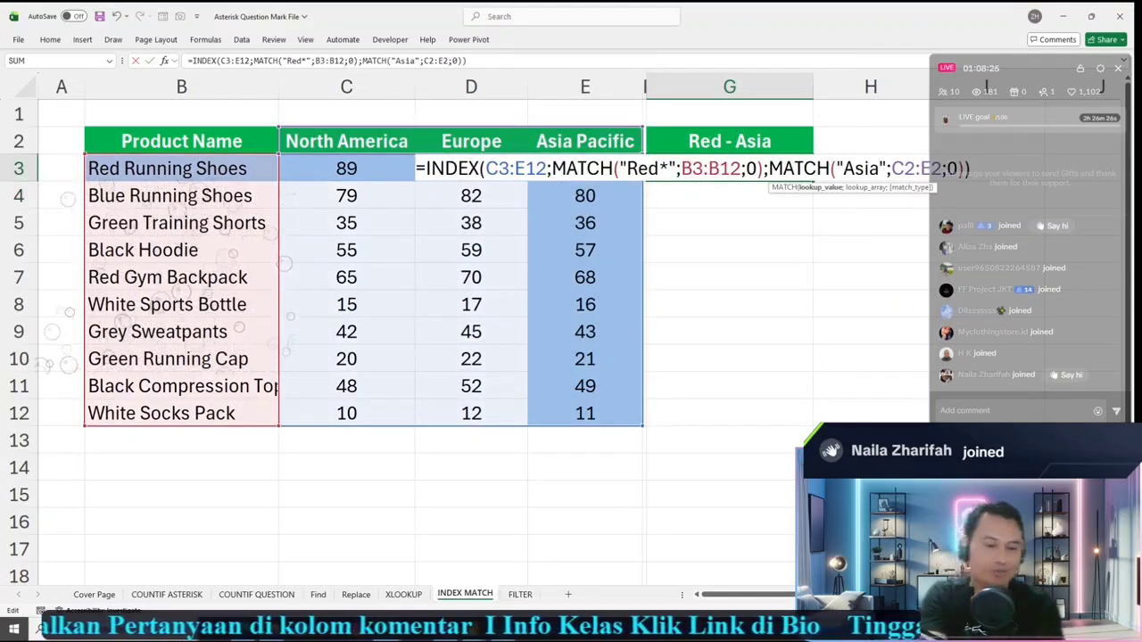
pyautogui.press('Return')
# Step: Restore the asterisk after Asia in the second MATCH of the G3 formula
pyautogui.doubleClick(784, 169)
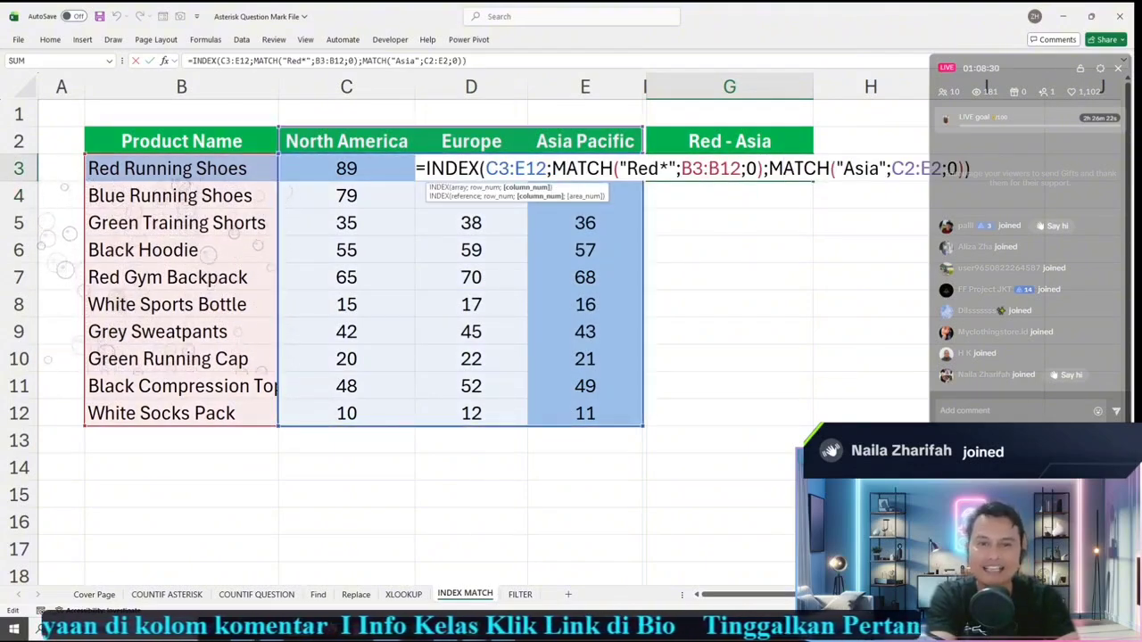
pyautogui.click(879, 168)
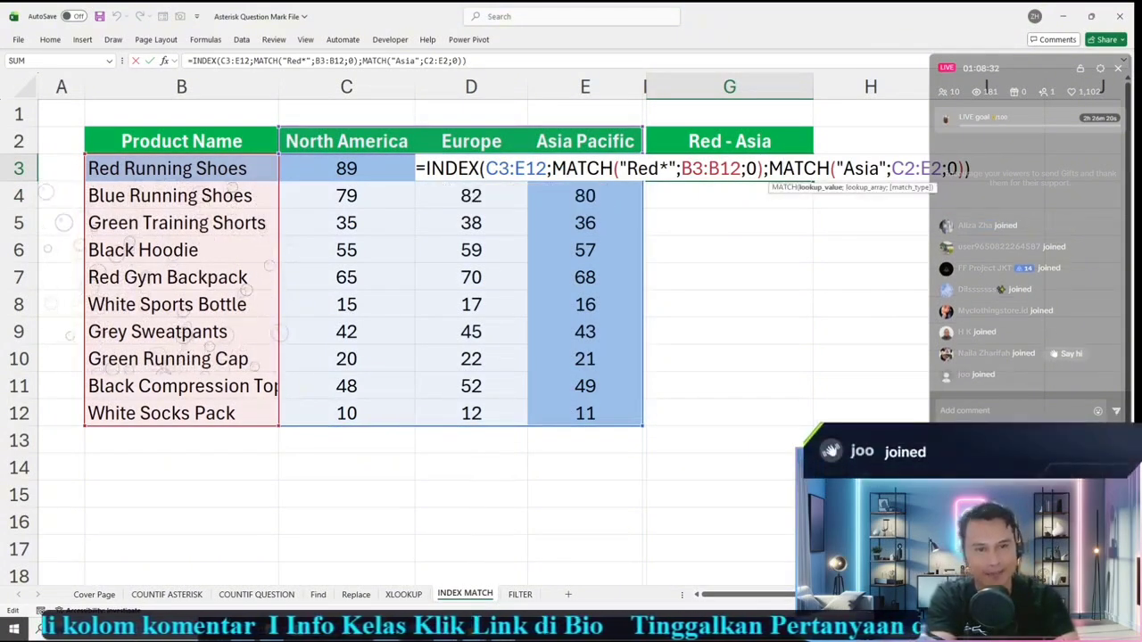
pyautogui.write('*')
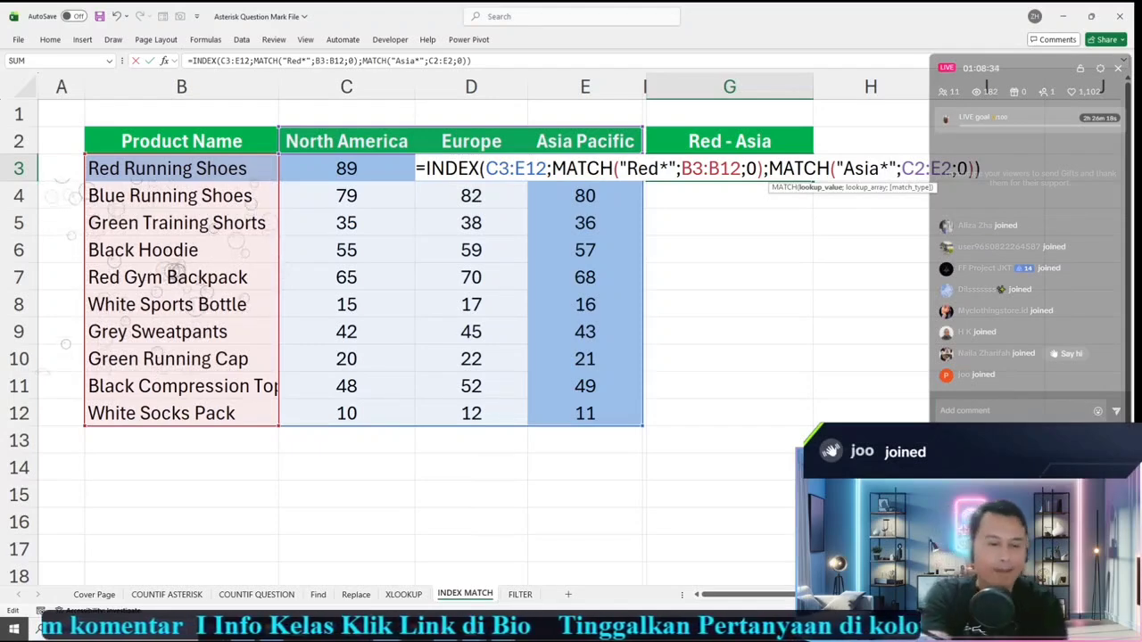
pyautogui.press('Return')
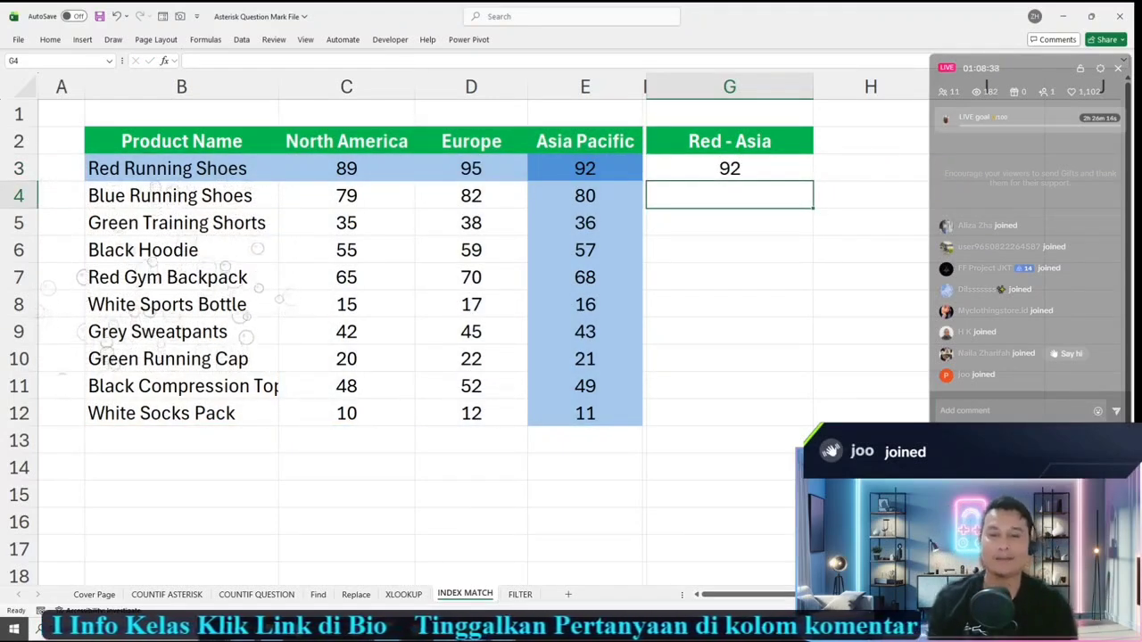
# Step: Review the COUNTIF ASTERISK, COUNTIF QUESTION and XLOOKUP sheets, and return to the INDEX MATCH sheet
pyautogui.click(166, 595)
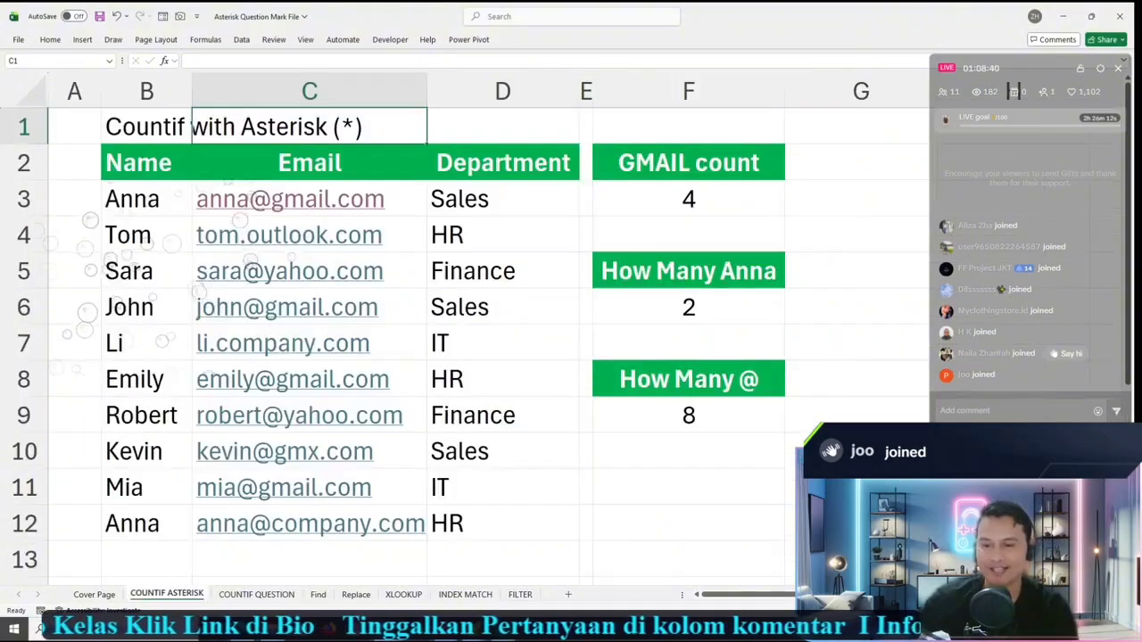
pyautogui.click(257, 595)
pyautogui.click(404, 595)
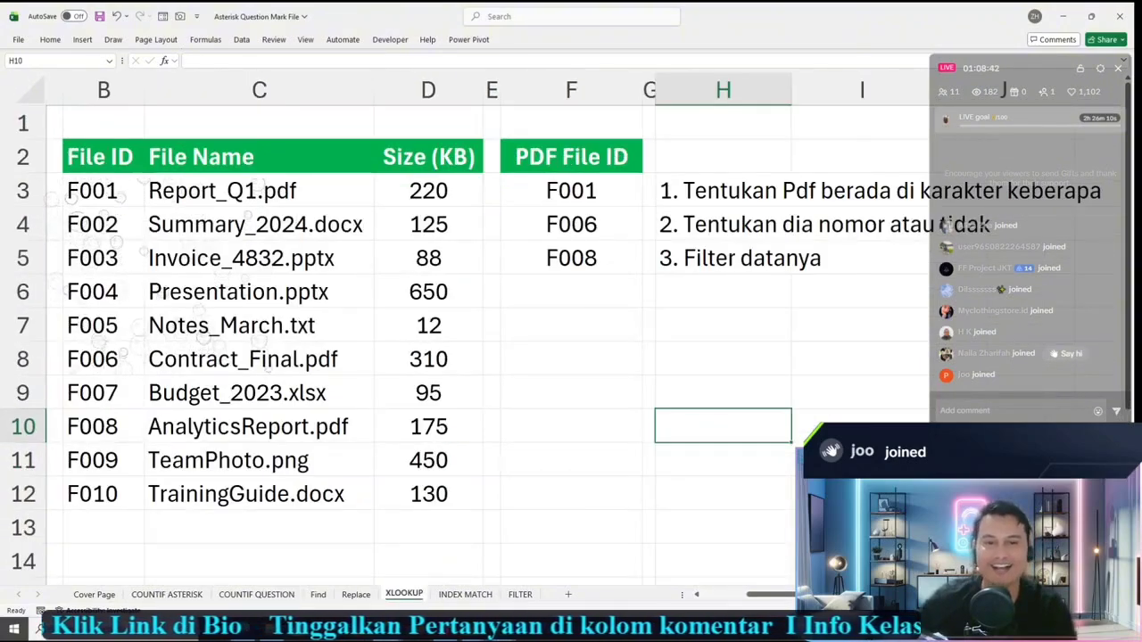
pyautogui.click(464, 595)
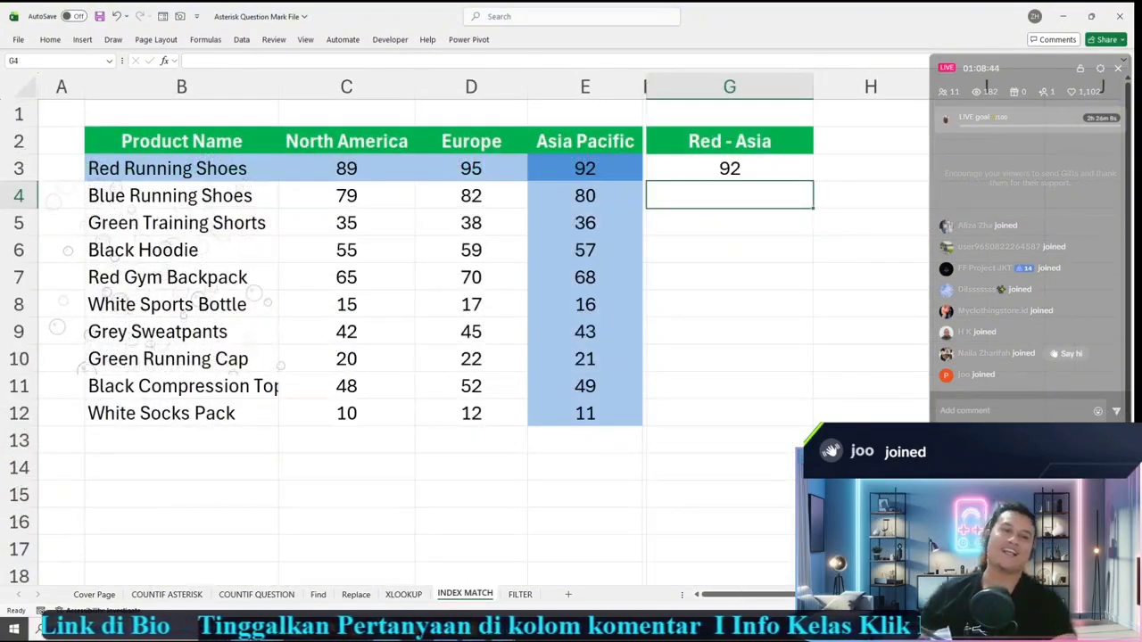
pyautogui.click(730, 223)
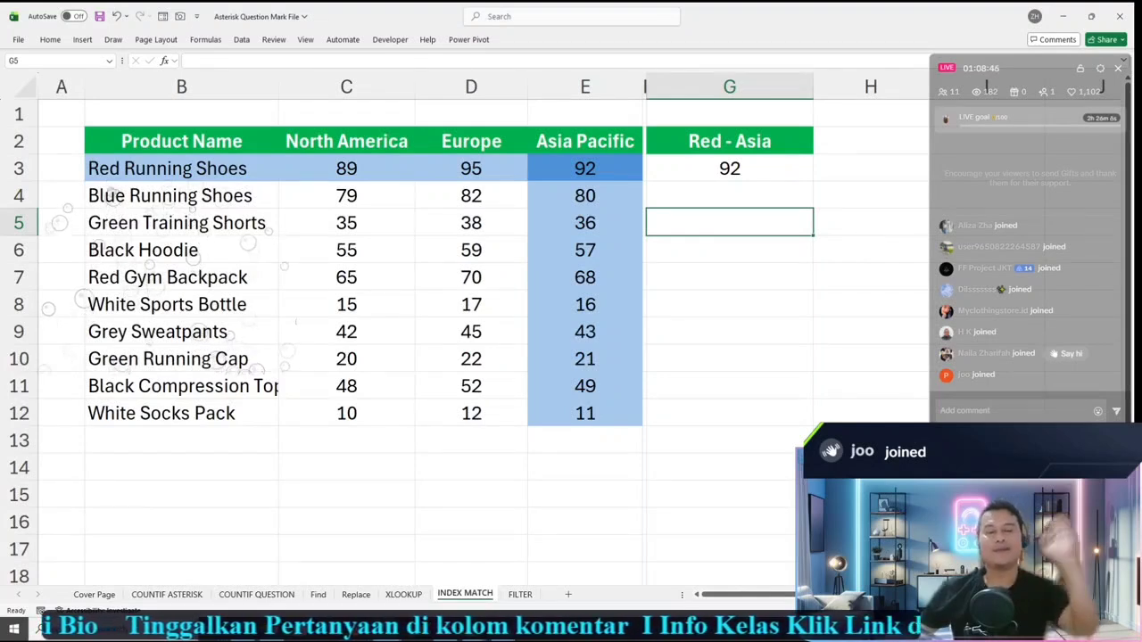